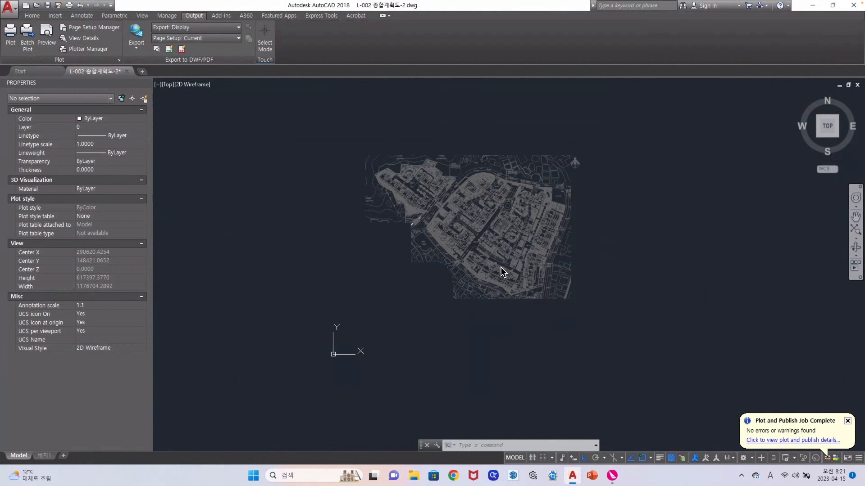
Draw a rectangular frame around the whole site plan, leaving a margin on every side.
{"action": "left_click", "coordinate": [30, 16]}
{"action": "left_click", "coordinate": [89, 29]}
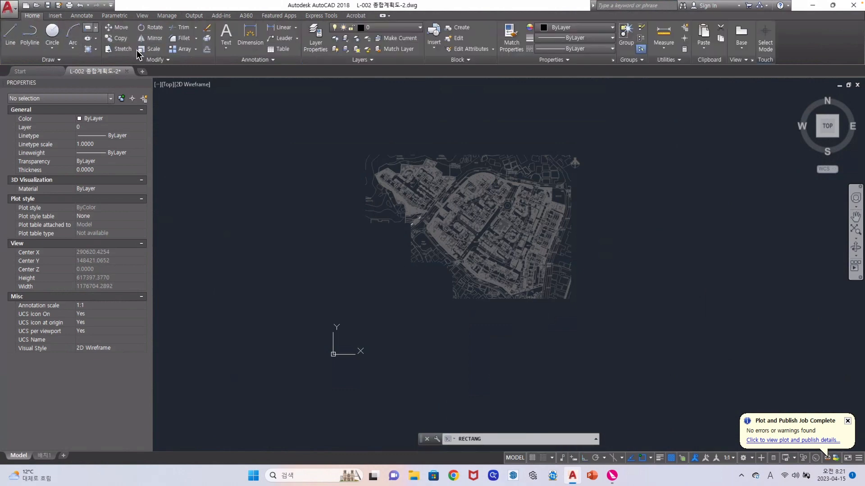
{"action": "left_click", "coordinate": [352, 142]}
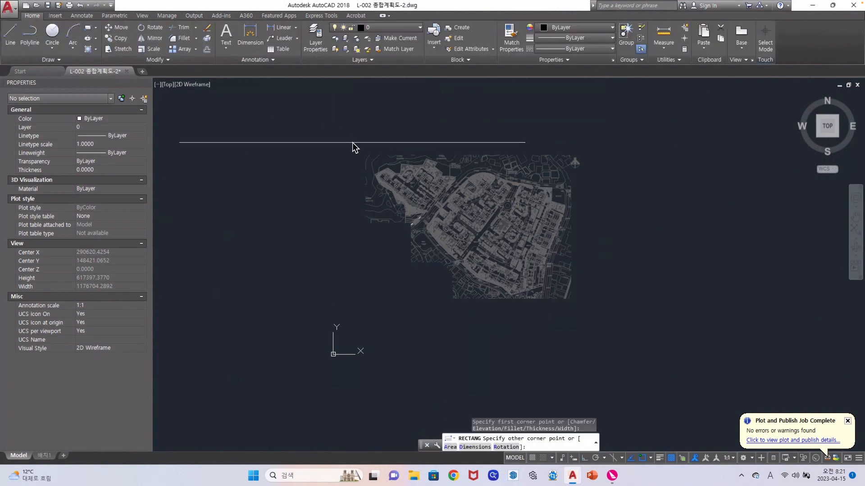
{"action": "left_click", "coordinate": [586, 309]}
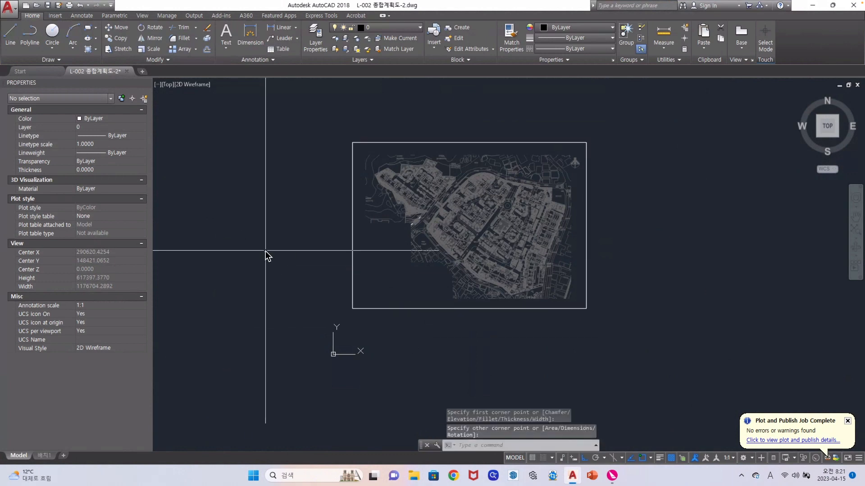
{"action": "type", "text": "ct "}
{"action": "type", "text": "o"}
{"action": "key", "text": "Return"}
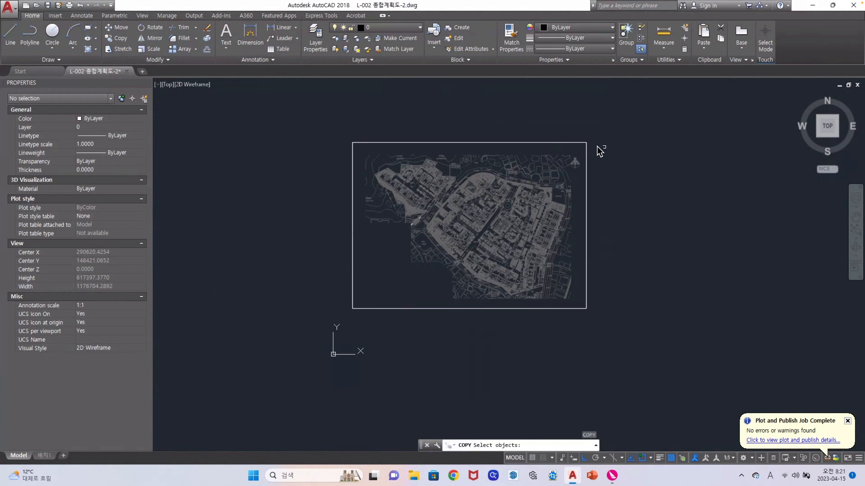
{"action": "key", "text": "Escape"}
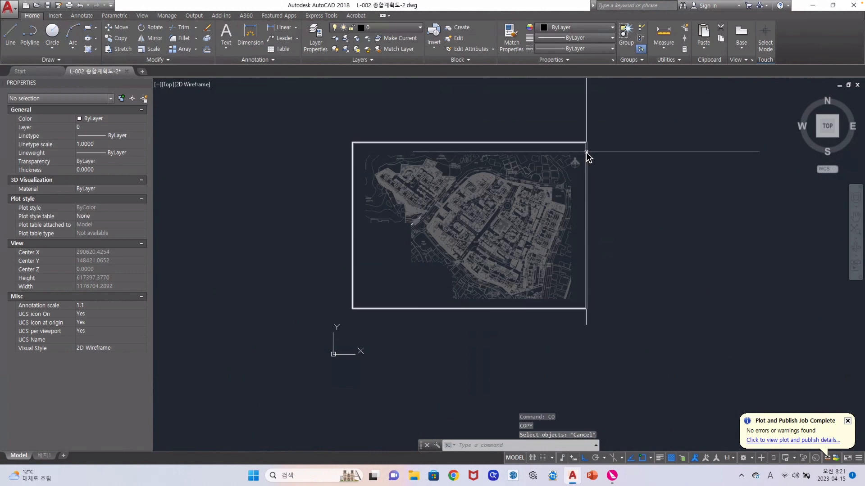
Copy the rectangular frame directly below the original, then add two more copies side by side extending that lower row westward.
{"action": "left_click", "coordinate": [586, 154]}
{"action": "type", "text": "co"}
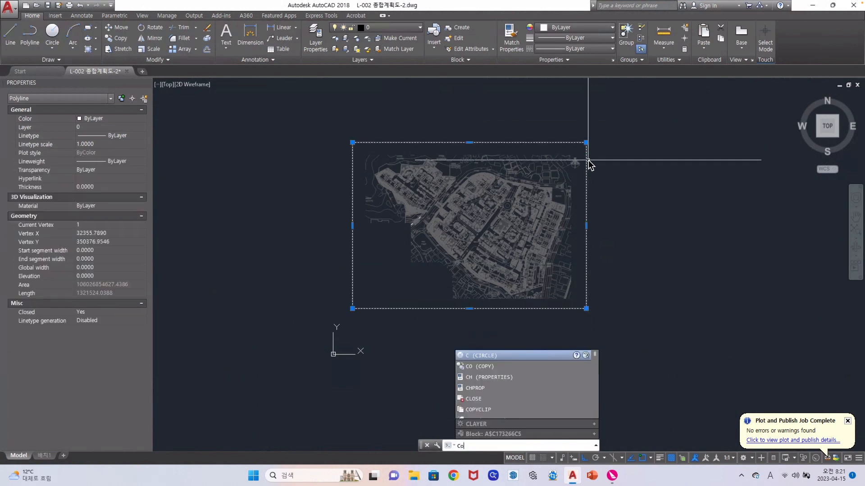
{"action": "key", "text": "Return"}
{"action": "left_click", "coordinate": [588, 147]}
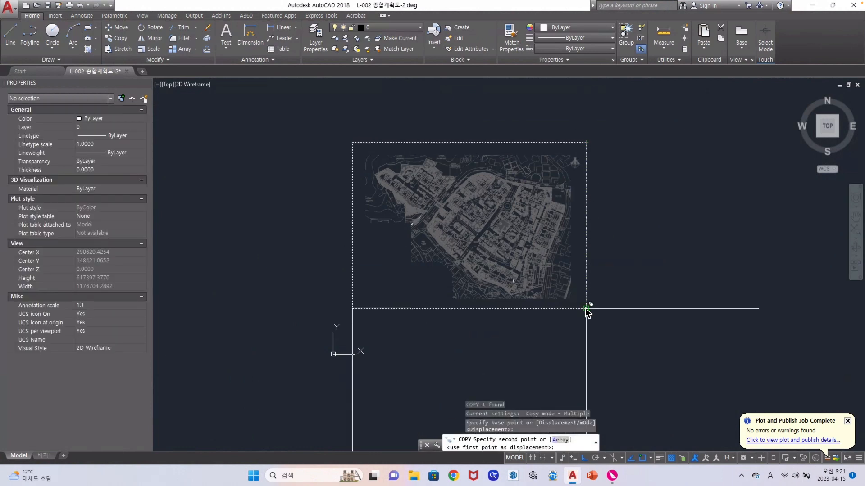
{"action": "left_click", "coordinate": [353, 309]}
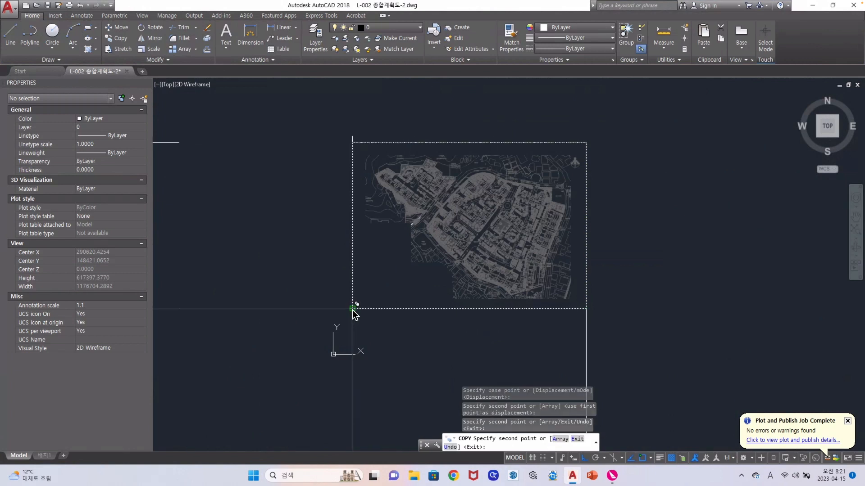
{"action": "scroll", "coordinate": [564, 198], "scroll_direction": "down", "scroll_amount": 2}
{"action": "scroll", "coordinate": [566, 198], "scroll_direction": "down", "scroll_amount": 3}
{"action": "scroll", "coordinate": [551, 194], "scroll_direction": "up", "scroll_amount": 6}
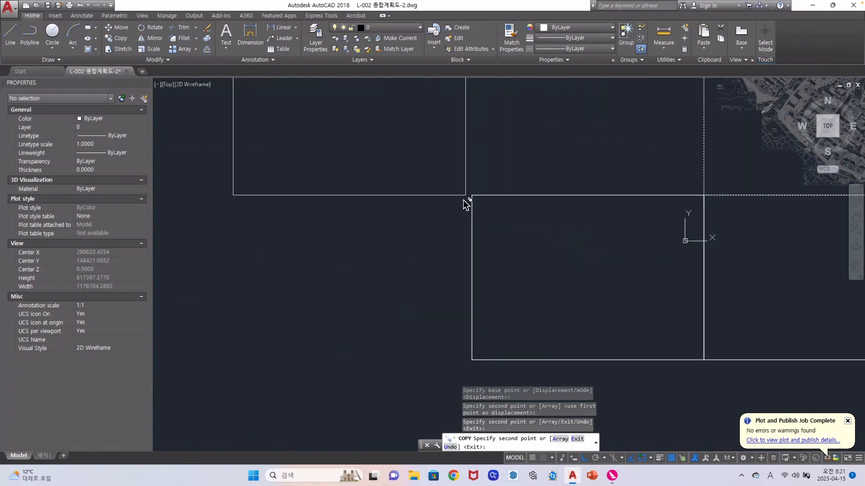
{"action": "scroll", "coordinate": [474, 198], "scroll_direction": "down", "scroll_amount": 5}
{"action": "key", "text": "Escape"}
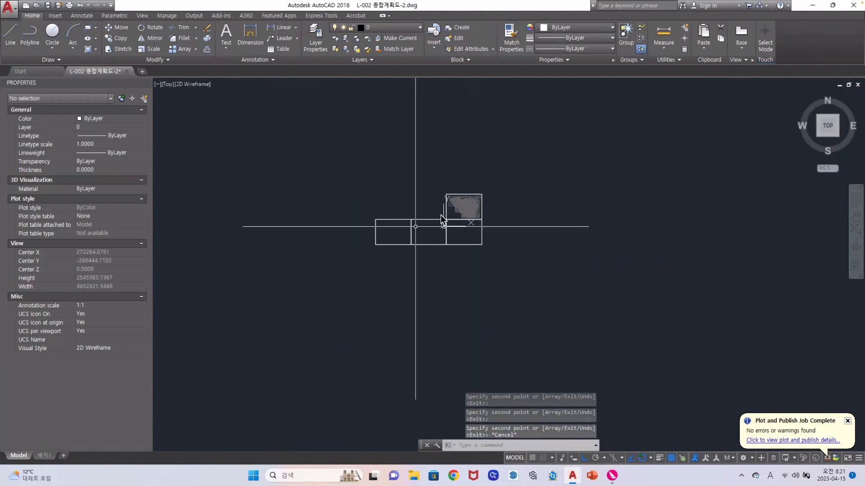
Copy the planting-area hatch block from the site plan into the same position in the frame directly below.
{"action": "scroll", "coordinate": [460, 209], "scroll_direction": "up", "scroll_amount": 2}
{"action": "scroll", "coordinate": [421, 228], "scroll_direction": "up", "scroll_amount": 6}
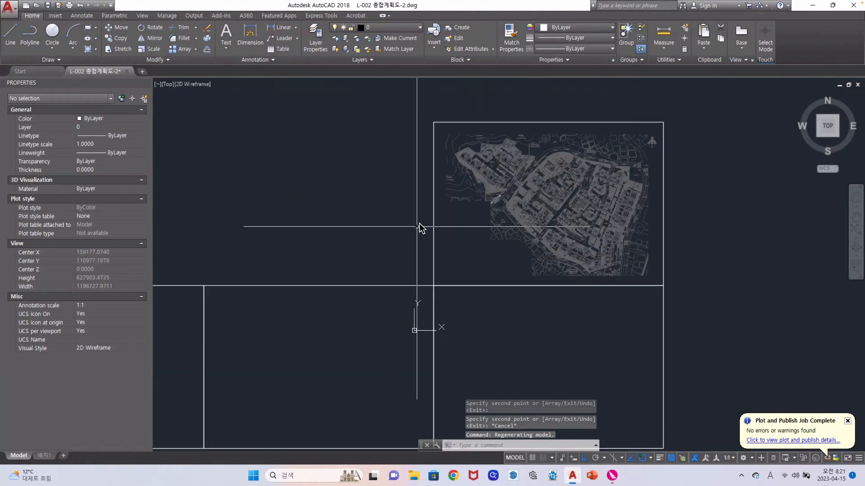
{"action": "scroll", "coordinate": [422, 215], "scroll_direction": "down", "scroll_amount": 2}
{"action": "scroll", "coordinate": [502, 211], "scroll_direction": "up", "scroll_amount": 6}
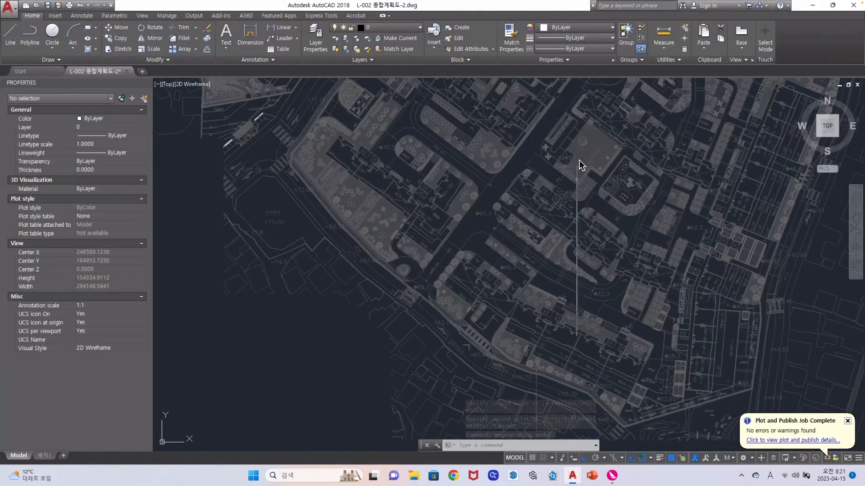
{"action": "left_click", "coordinate": [579, 155]}
{"action": "scroll", "coordinate": [540, 171], "scroll_direction": "down", "scroll_amount": 8}
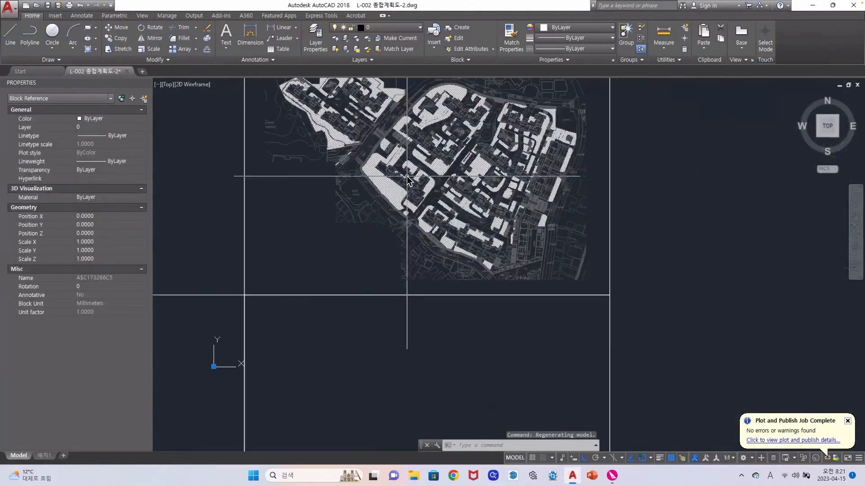
{"action": "type", "text": "c"}
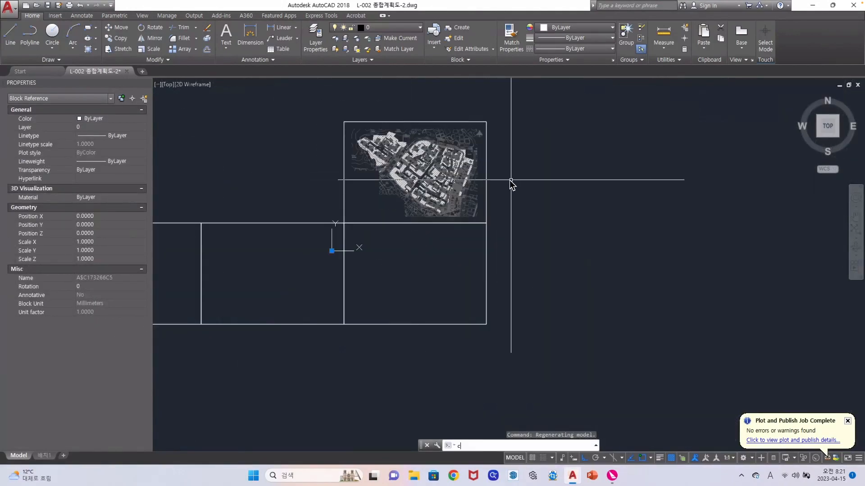
{"action": "type", "text": "o"}
{"action": "key", "text": "Return"}
{"action": "left_click", "coordinate": [486, 122]}
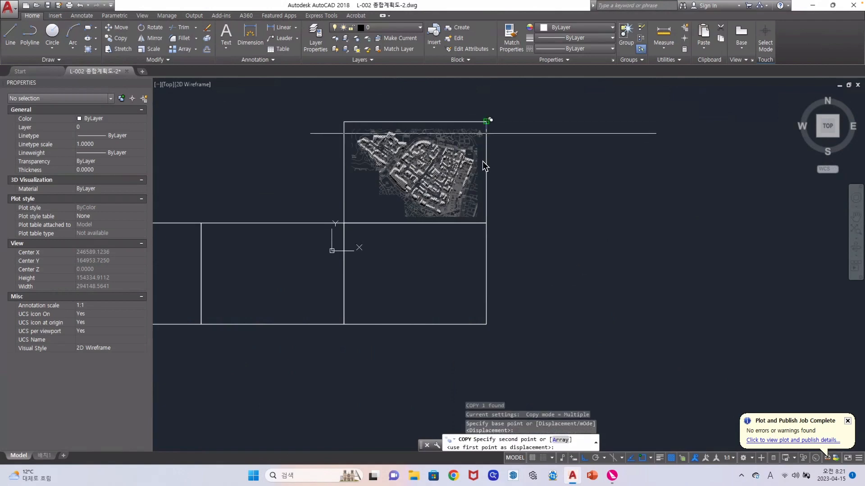
{"action": "left_click", "coordinate": [485, 223]}
{"action": "key", "text": "Escape"}
Copy the tree-symbol block from the site plan to the clipboard and paste it in the empty area east of the frames.
{"action": "scroll", "coordinate": [468, 193], "scroll_direction": "down", "scroll_amount": 2}
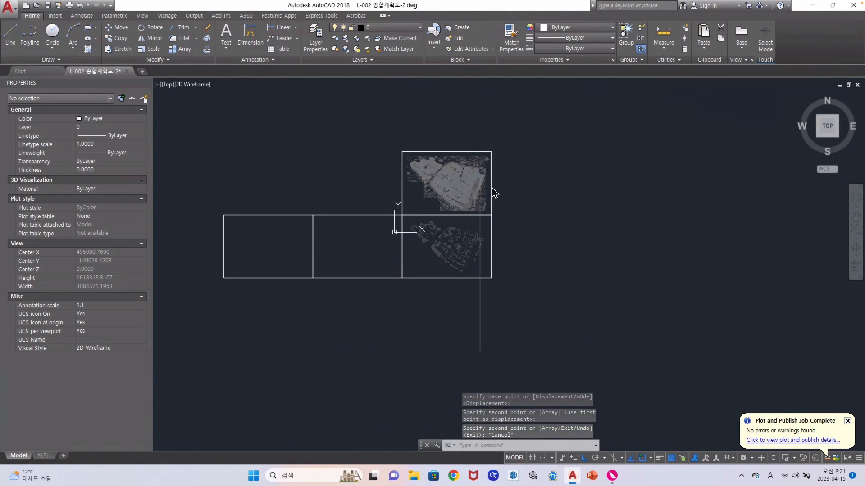
{"action": "scroll", "coordinate": [491, 188], "scroll_direction": "down", "scroll_amount": 3}
{"action": "scroll", "coordinate": [488, 198], "scroll_direction": "up", "scroll_amount": 5}
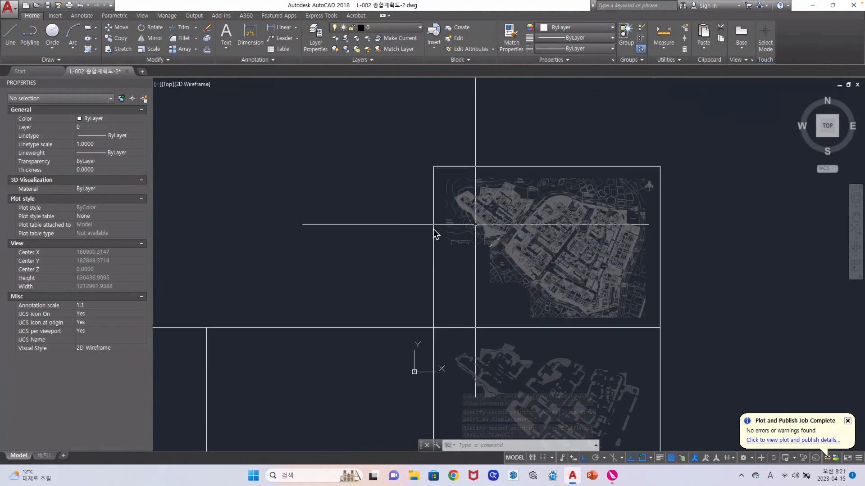
{"action": "scroll", "coordinate": [373, 190], "scroll_direction": "down", "scroll_amount": 4}
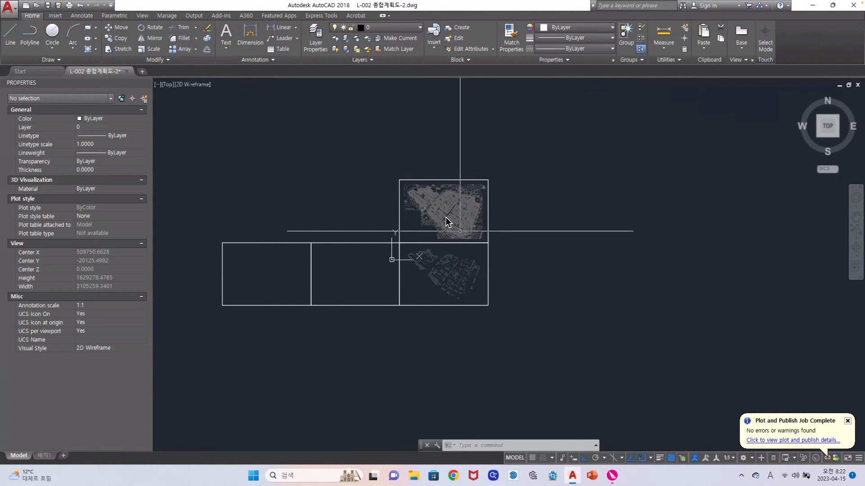
{"action": "left_click_drag", "start_coordinate": [423, 218], "coordinate": [472, 248]}
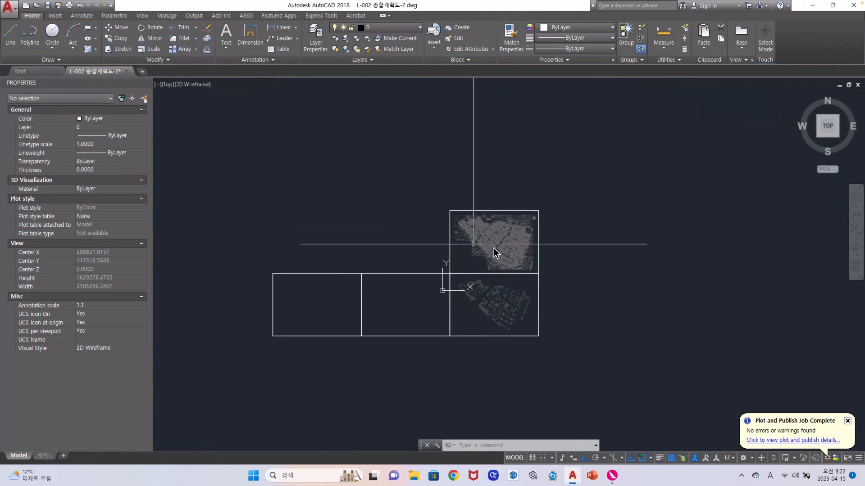
{"action": "scroll", "coordinate": [519, 255], "scroll_direction": "up", "scroll_amount": 6}
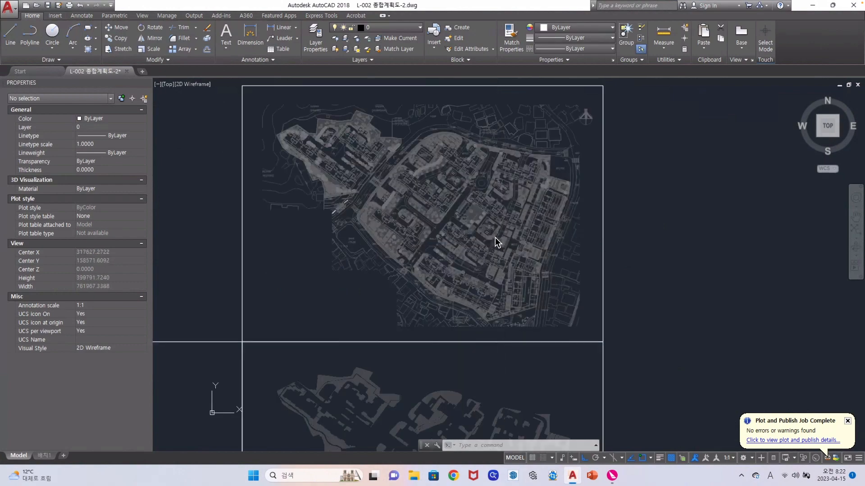
{"action": "scroll", "coordinate": [493, 234], "scroll_direction": "up", "scroll_amount": 2}
{"action": "scroll", "coordinate": [483, 227], "scroll_direction": "up", "scroll_amount": 2}
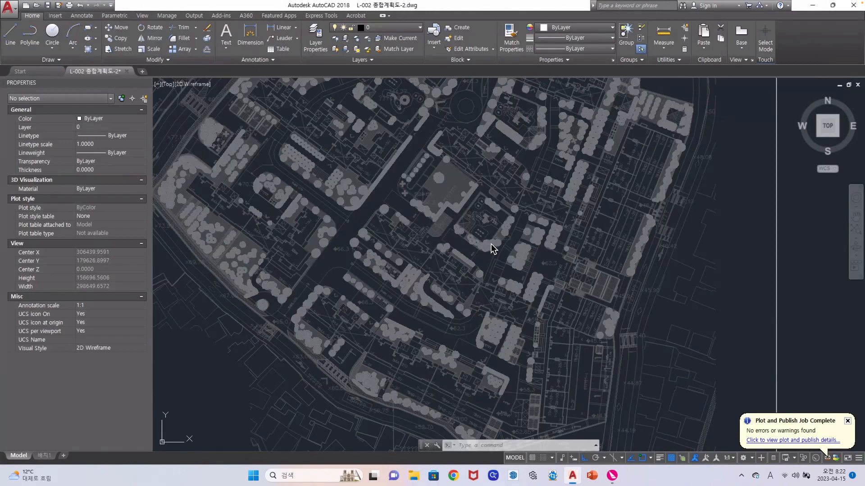
{"action": "left_click", "coordinate": [491, 244]}
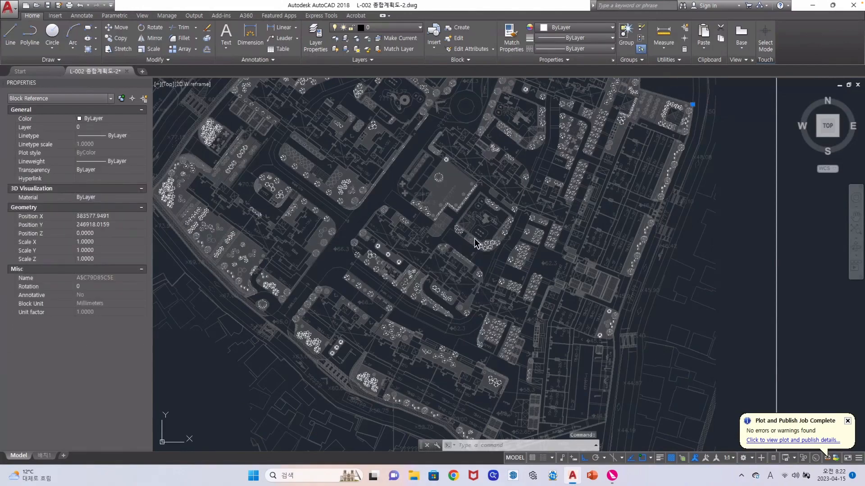
{"action": "scroll", "coordinate": [472, 231], "scroll_direction": "down", "scroll_amount": 5}
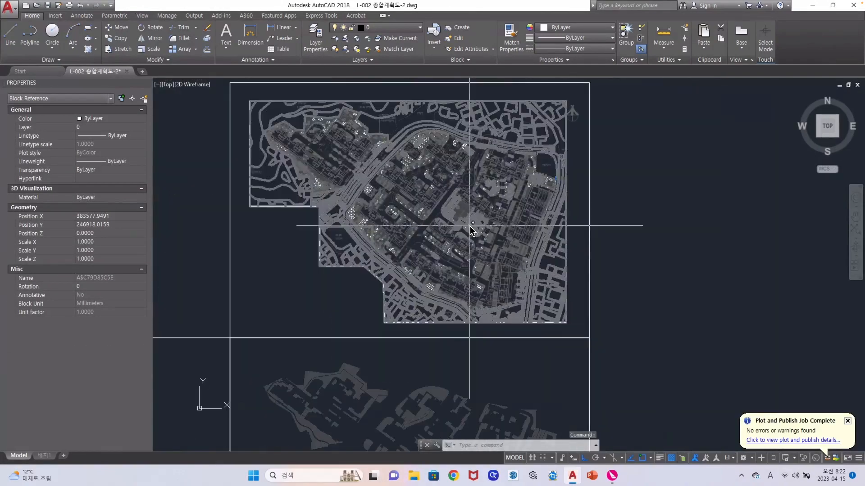
{"action": "scroll", "coordinate": [471, 230], "scroll_direction": "down", "scroll_amount": 3}
{"action": "key", "text": "ctrl+c"}
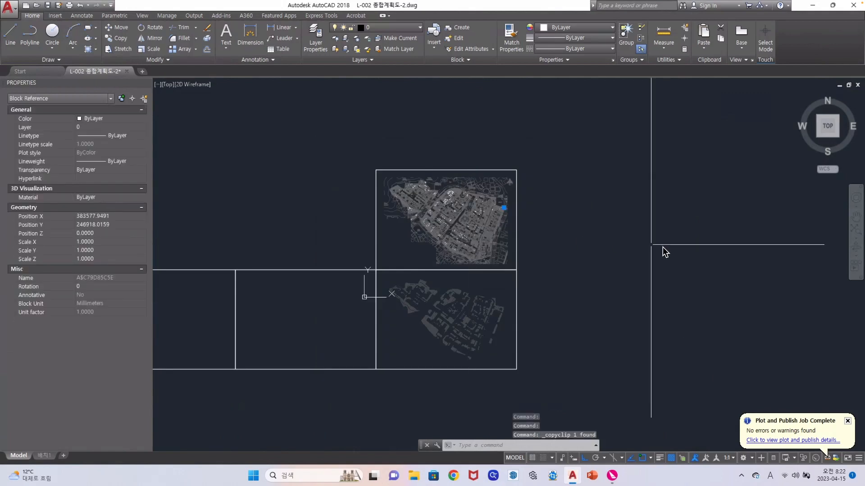
{"action": "left_click", "coordinate": [651, 249]}
{"action": "key", "text": "ctrl+v"}
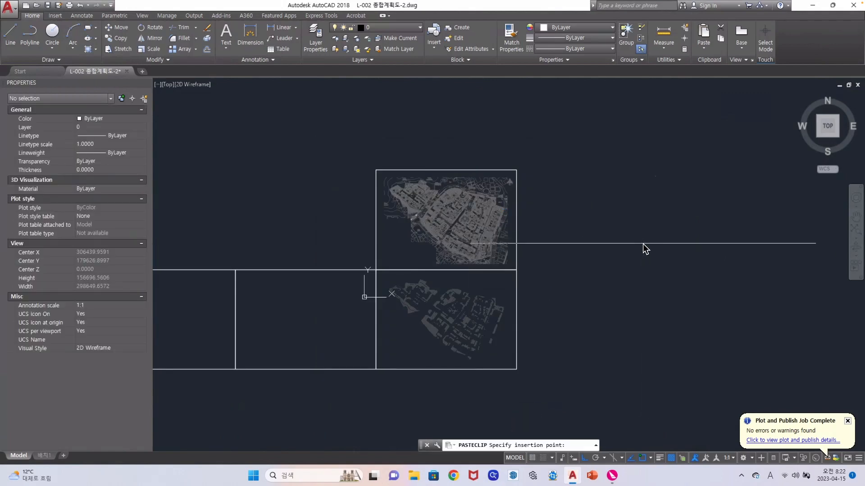
{"action": "left_click", "coordinate": [643, 243]}
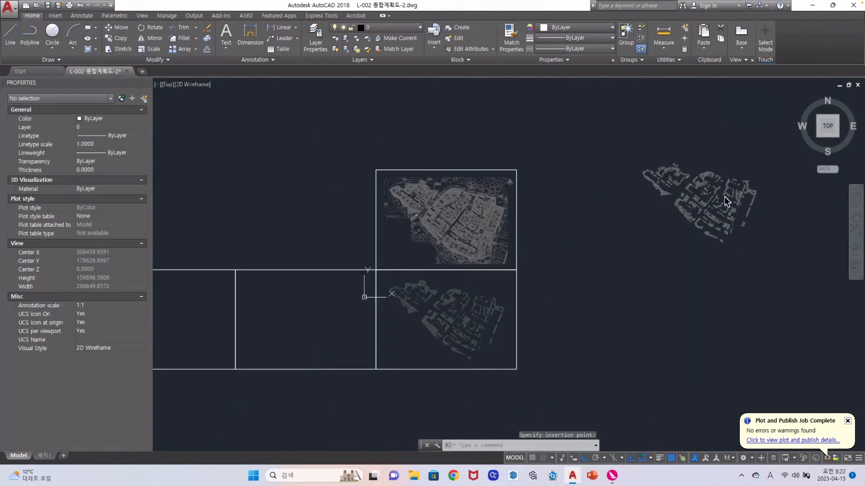
Open the site plan's linework block "base" in the Block Editor.
{"action": "scroll", "coordinate": [454, 232], "scroll_direction": "up", "scroll_amount": 5}
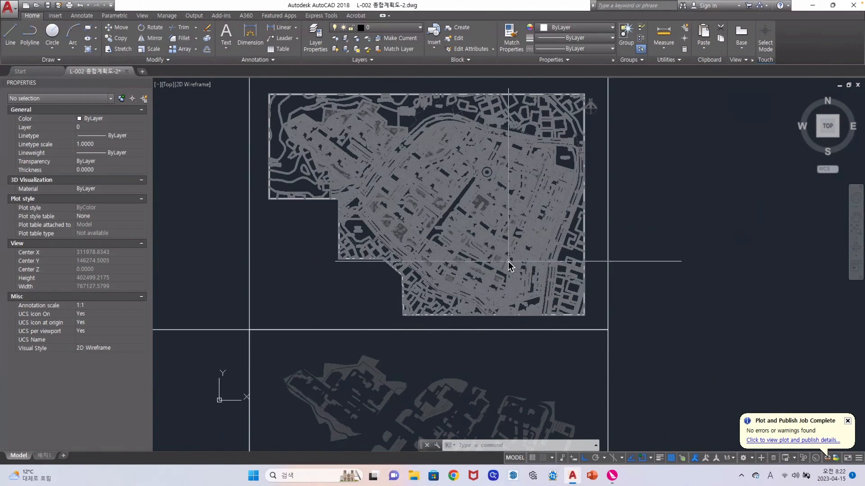
{"action": "scroll", "coordinate": [508, 261], "scroll_direction": "up", "scroll_amount": 5}
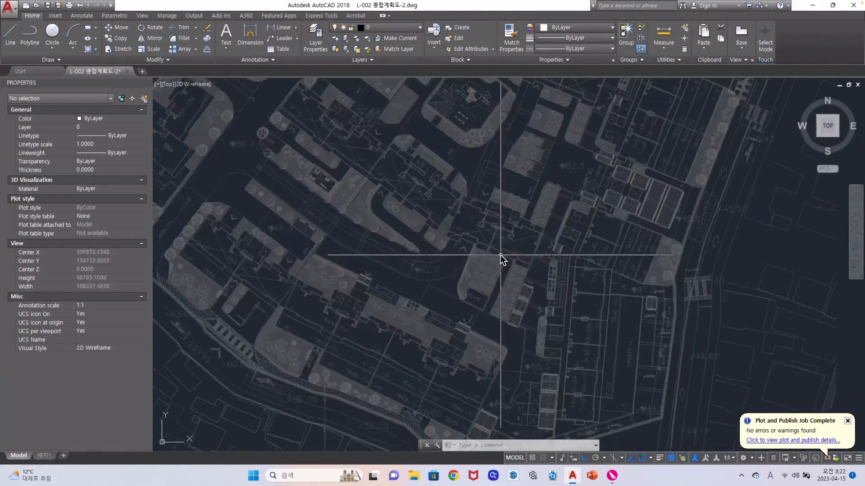
{"action": "left_click", "coordinate": [441, 280]}
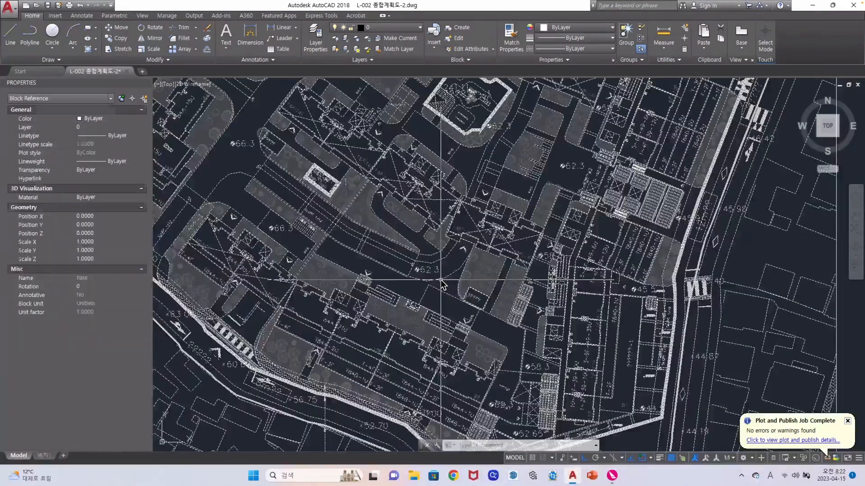
{"action": "key", "text": "Escape"}
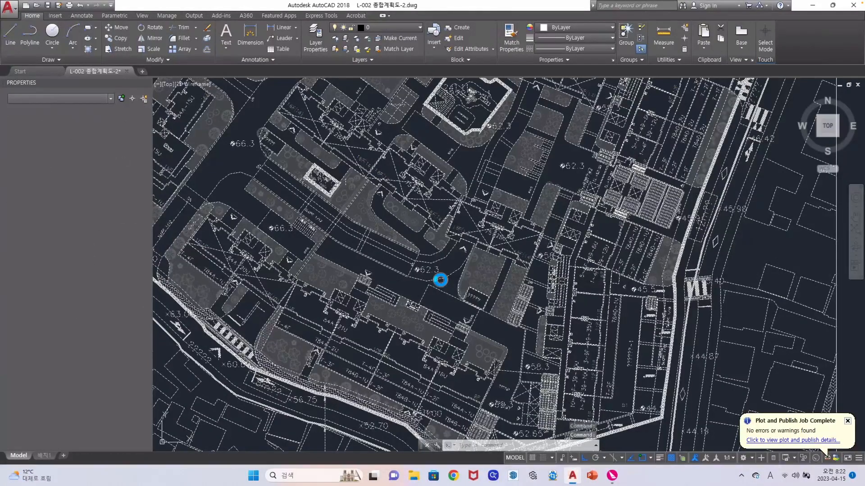
{"action": "double_click", "coordinate": [440, 280]}
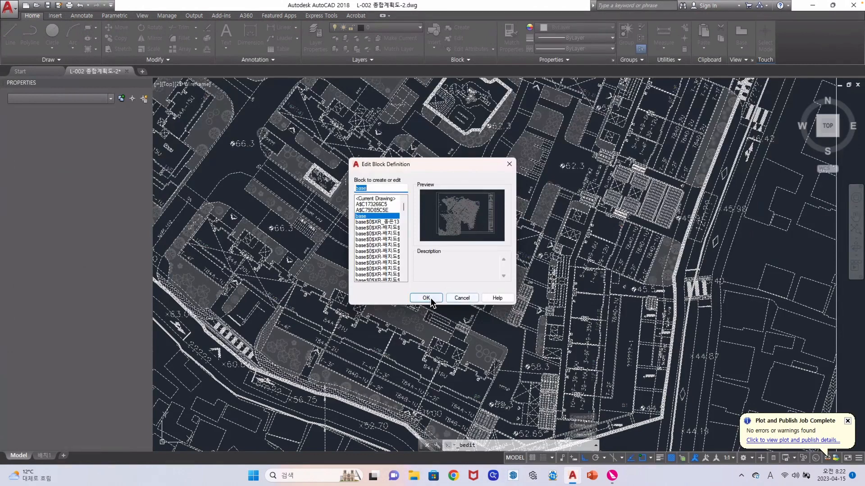
{"action": "left_click", "coordinate": [428, 298]}
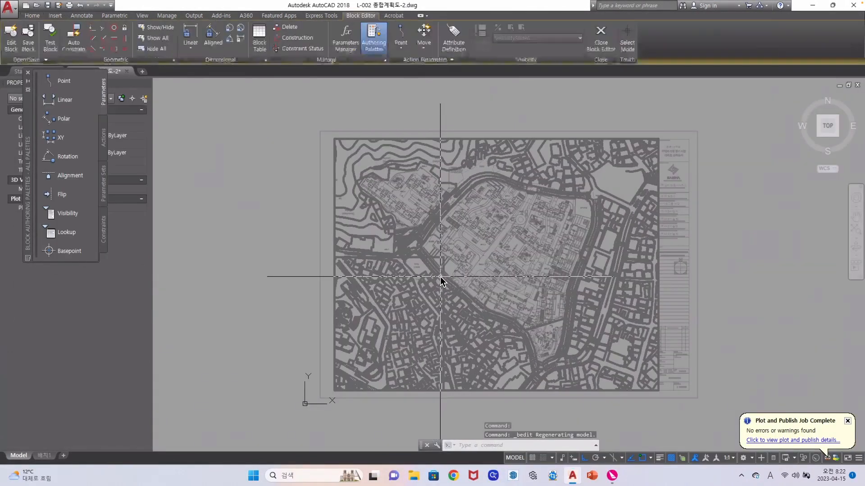
Erase the sheet border, the title block and its leftover stamp beside the map from the "base" block.
{"action": "scroll", "coordinate": [441, 277], "scroll_direction": "down", "scroll_amount": 2}
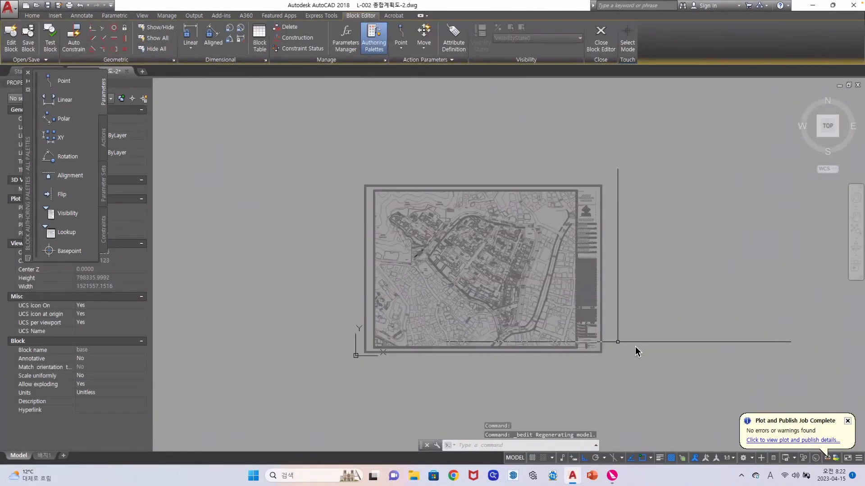
{"action": "left_click", "coordinate": [628, 364]}
{"action": "left_click", "coordinate": [583, 295]}
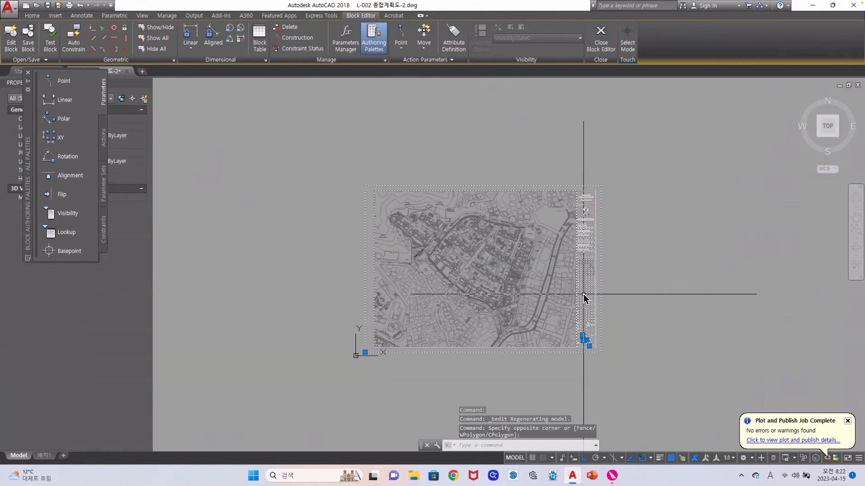
{"action": "type", "text": "e"}
{"action": "key", "text": "Return"}
{"action": "left_click", "coordinate": [602, 291]}
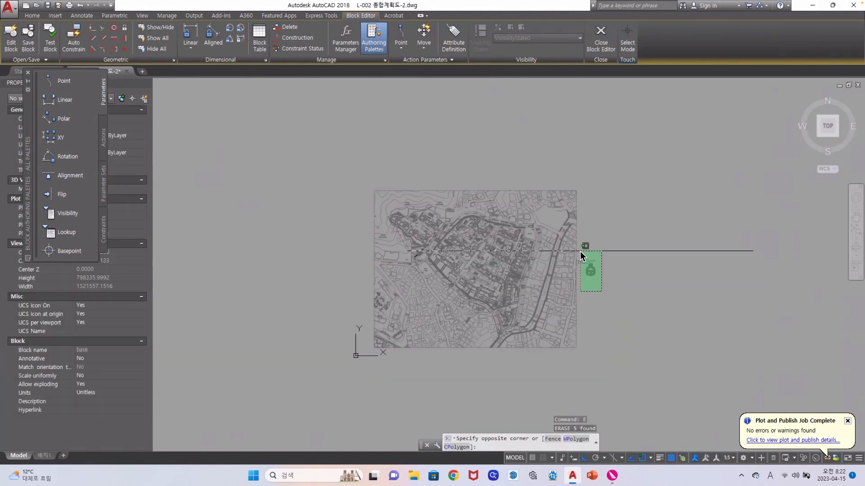
{"action": "left_click", "coordinate": [581, 256]}
{"action": "type", "text": "e"}
{"action": "key", "text": "Return"}
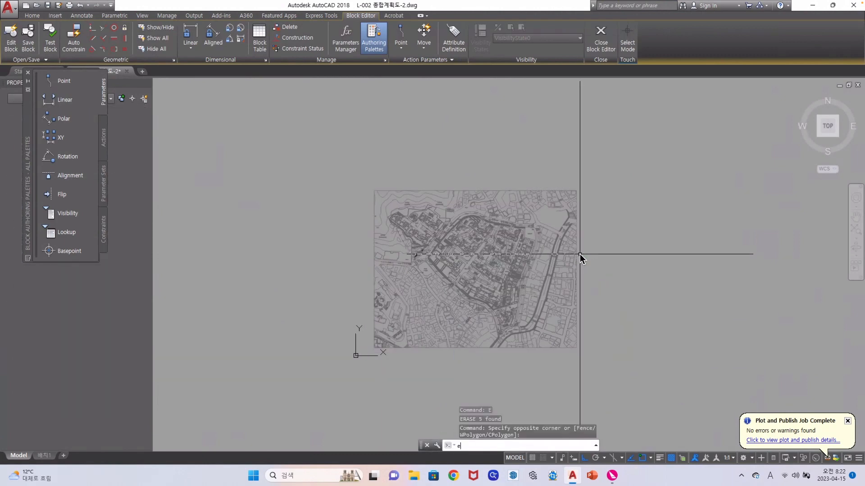
Copy all the remaining site linework to the clipboard, then close the Block Editor and save the changes to base.
{"action": "left_click", "coordinate": [593, 379]}
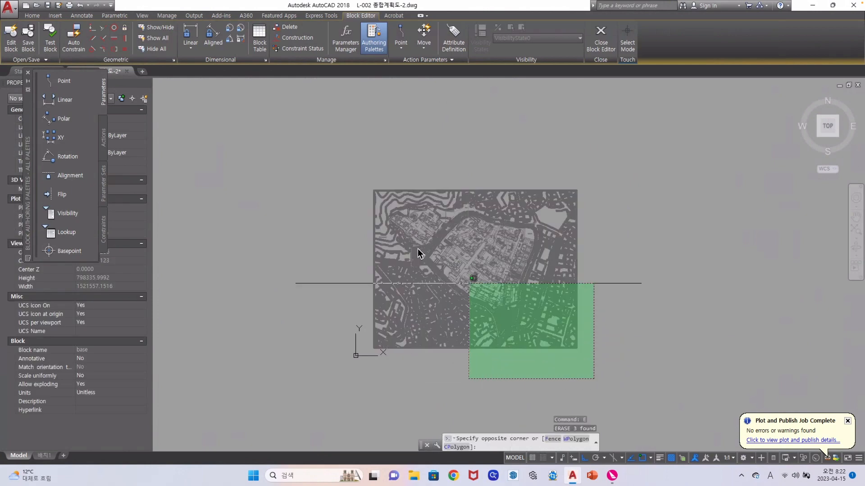
{"action": "left_click", "coordinate": [309, 167]}
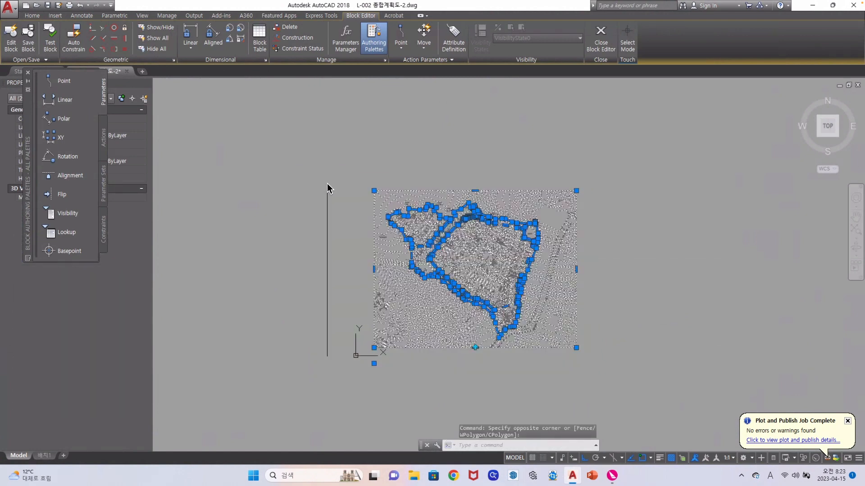
{"action": "key", "text": "ctrl+c"}
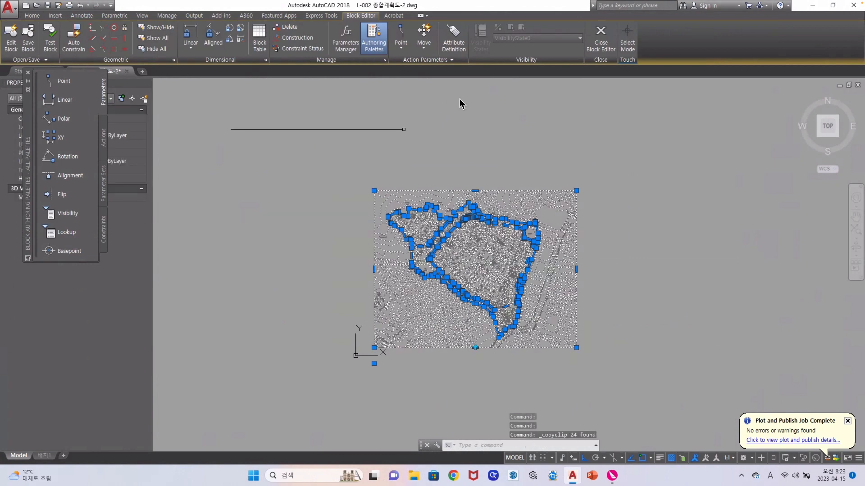
{"action": "left_click", "coordinate": [601, 40]}
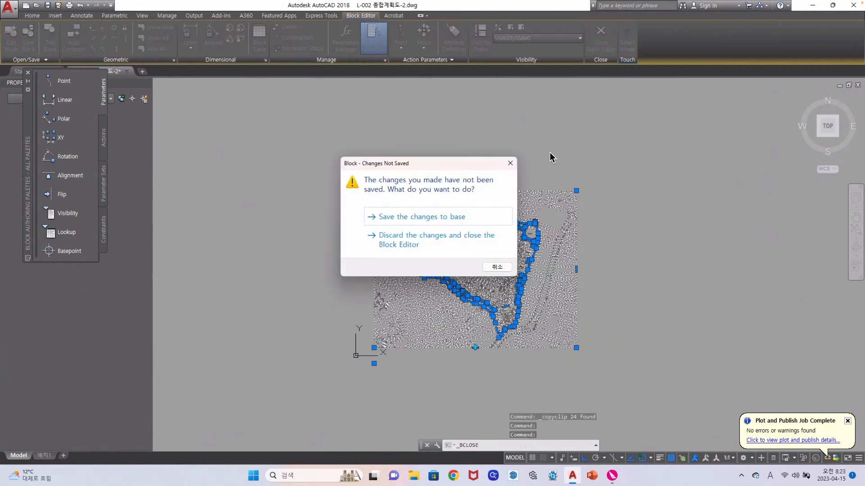
{"action": "left_click", "coordinate": [471, 217]}
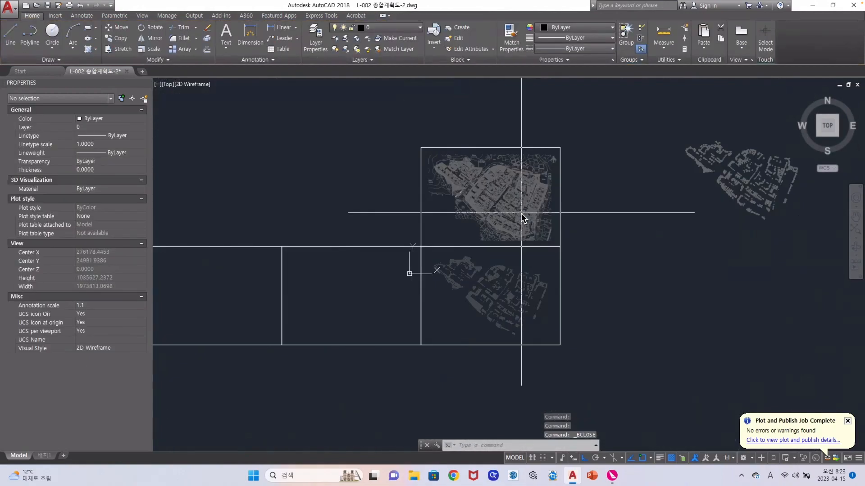
Paste the copied site linework into the empty area northwest of the original frame.
{"action": "scroll", "coordinate": [520, 213], "scroll_direction": "down", "scroll_amount": 5}
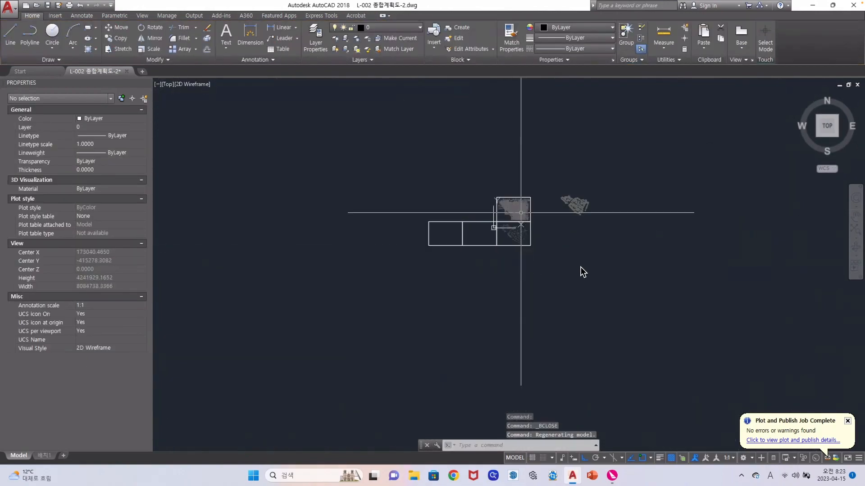
{"action": "scroll", "coordinate": [460, 202], "scroll_direction": "up", "scroll_amount": 4}
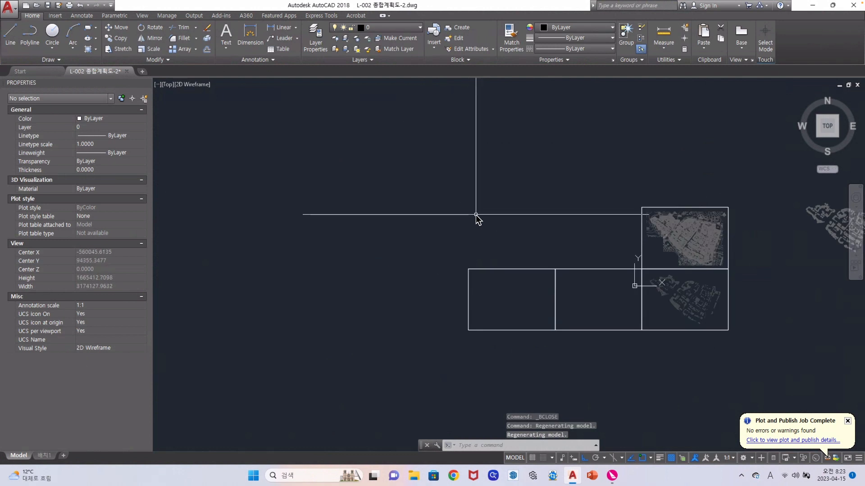
{"action": "key", "text": "ctrl+v"}
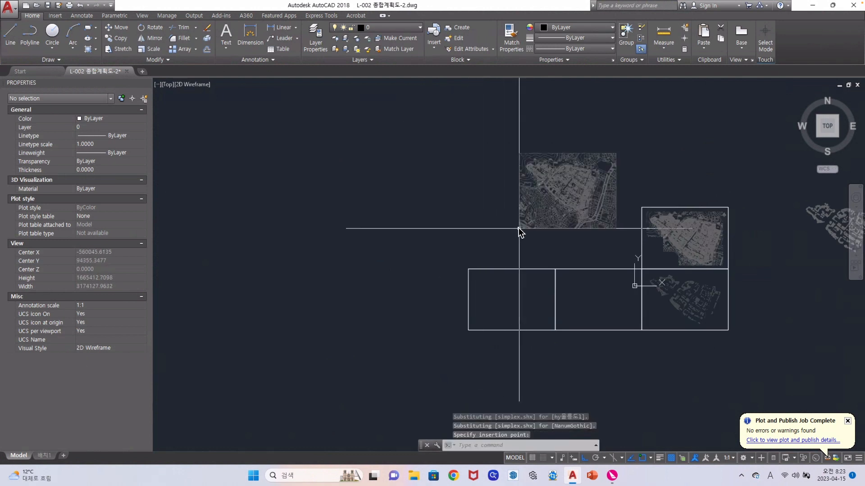
{"action": "left_click", "coordinate": [519, 228]}
{"action": "left_click_drag", "start_coordinate": [660, 200], "coordinate": [541, 210]}
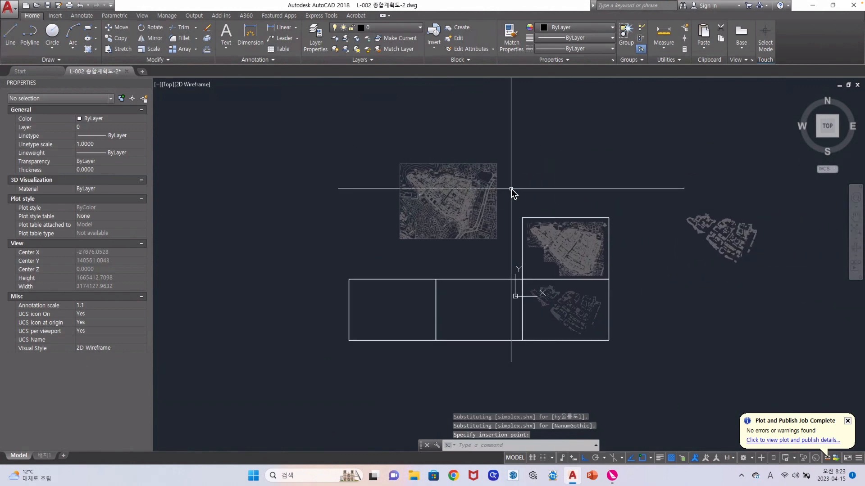
{"action": "scroll", "coordinate": [512, 192], "scroll_direction": "up", "scroll_amount": 4}
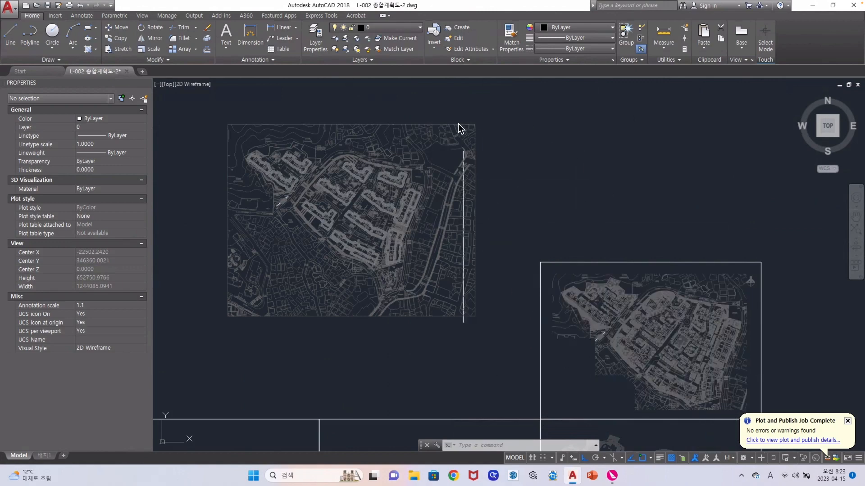
{"action": "scroll", "coordinate": [475, 138], "scroll_direction": "down", "scroll_amount": 2}
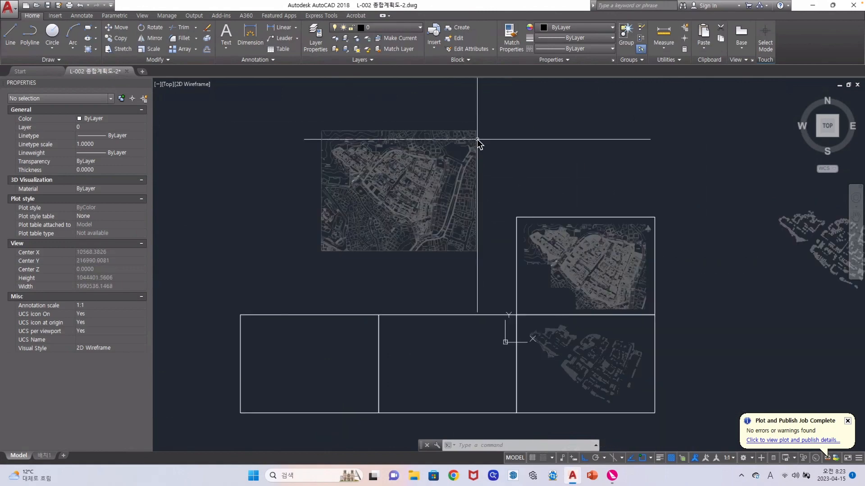
{"action": "scroll", "coordinate": [556, 196], "scroll_direction": "down", "scroll_amount": 2}
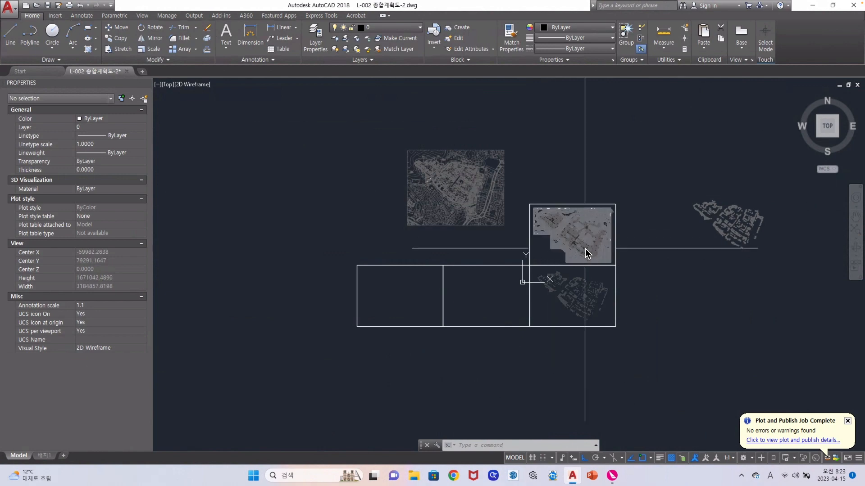
Try erasing the clipped base linework block from the original upper frame, and undo the erasure.
{"action": "scroll", "coordinate": [585, 250], "scroll_direction": "up", "scroll_amount": 4}
{"action": "scroll", "coordinate": [585, 250], "scroll_direction": "down", "scroll_amount": 2}
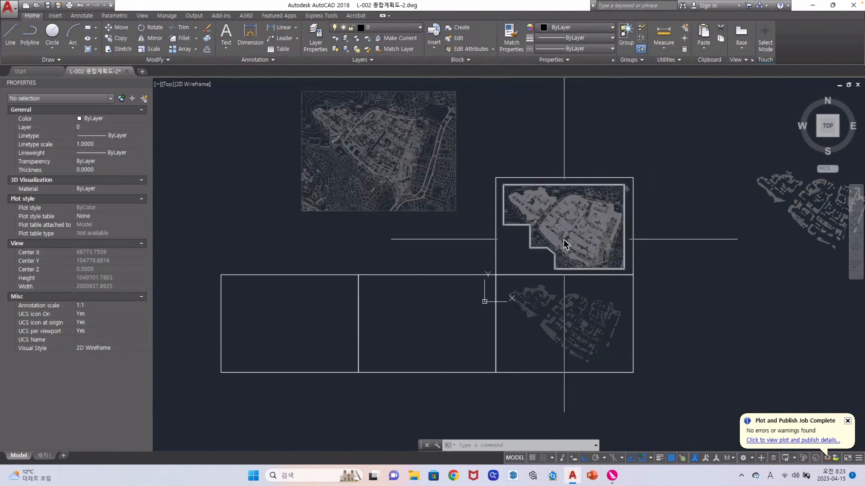
{"action": "left_click", "coordinate": [535, 248]}
{"action": "type", "text": "e"}
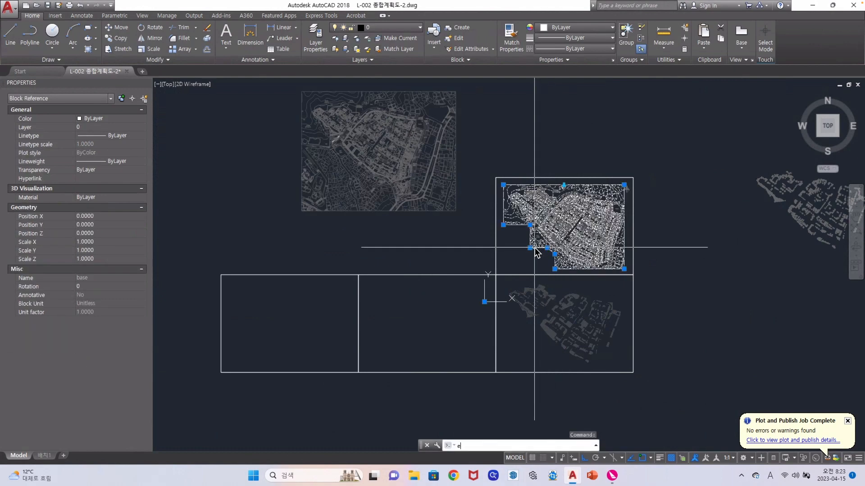
{"action": "key", "text": "Return"}
{"action": "scroll", "coordinate": [564, 237], "scroll_direction": "up", "scroll_amount": 5}
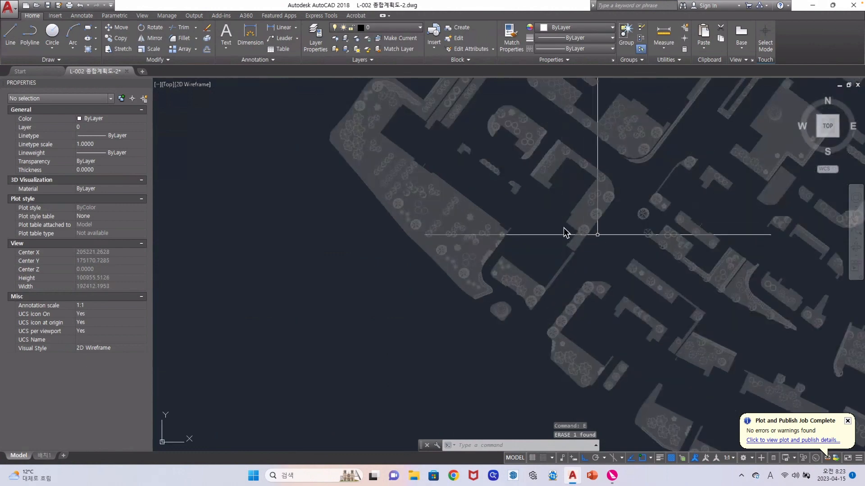
{"action": "scroll", "coordinate": [595, 229], "scroll_direction": "down", "scroll_amount": 3}
{"action": "scroll", "coordinate": [594, 229], "scroll_direction": "down", "scroll_amount": 2}
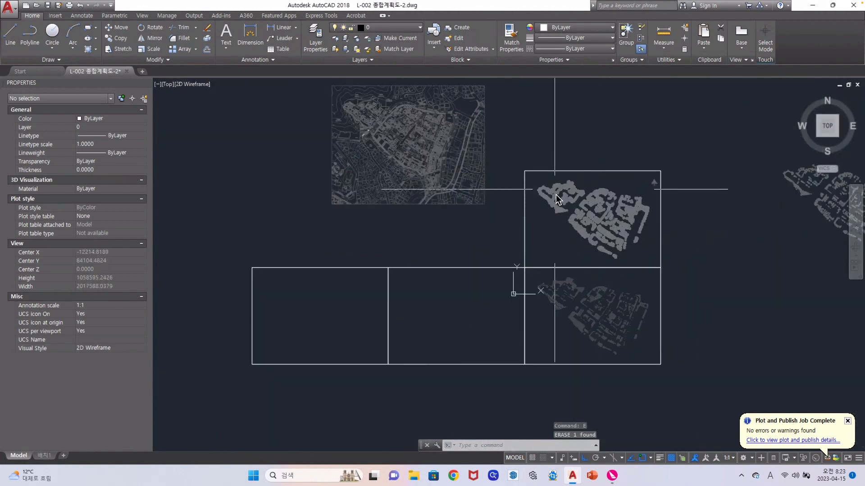
{"action": "key", "text": "ctrl+z"}
{"action": "key", "text": "ctrl+z"}
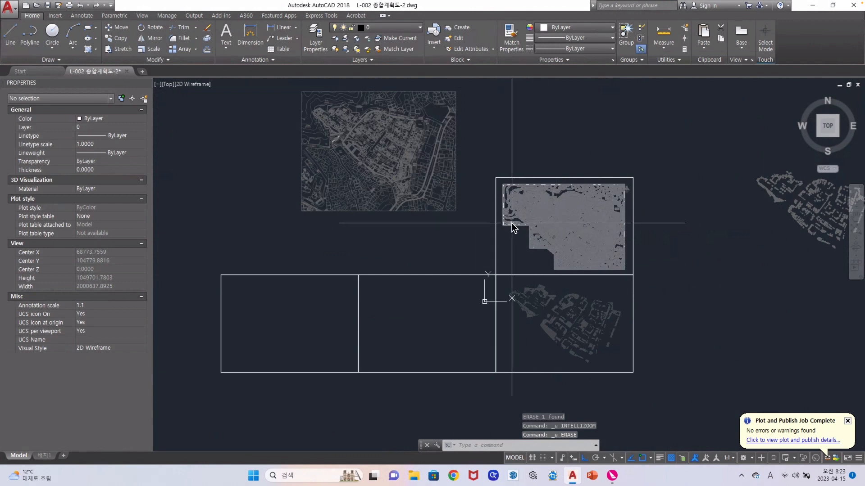
Erase the clipped base linework block from the original frame, keeping the planting hatches and tree symbols.
{"action": "key", "text": "Escape"}
{"action": "left_click", "coordinate": [512, 223]}
{"action": "type", "text": "e"}
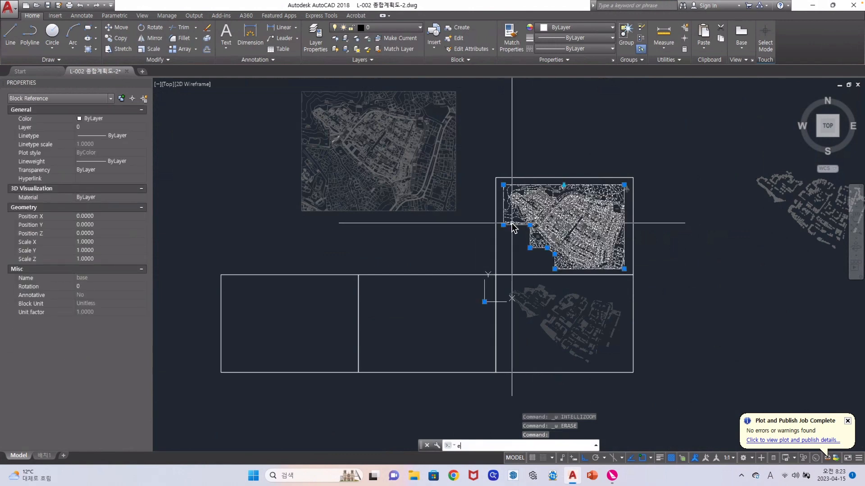
{"action": "key", "text": "Return"}
Open the nested block holding the roads, parking and play areas of the pasted linework in the Block Editor.
{"action": "scroll", "coordinate": [623, 246], "scroll_direction": "down", "scroll_amount": 2}
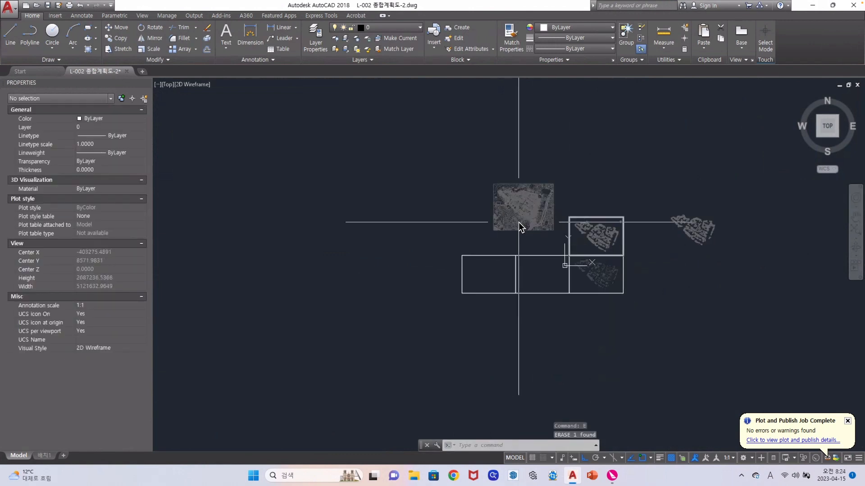
{"action": "scroll", "coordinate": [518, 225], "scroll_direction": "up", "scroll_amount": 5}
{"action": "left_click_drag", "start_coordinate": [546, 197], "coordinate": [529, 236]}
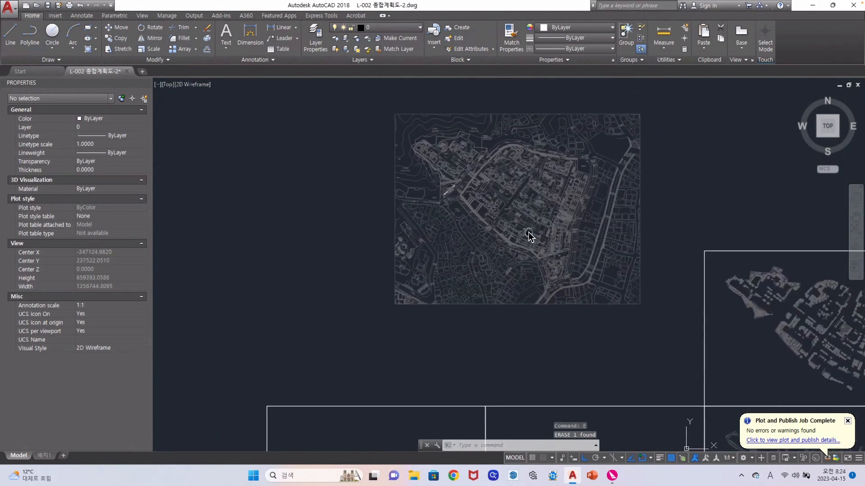
{"action": "scroll", "coordinate": [527, 183], "scroll_direction": "up", "scroll_amount": 6}
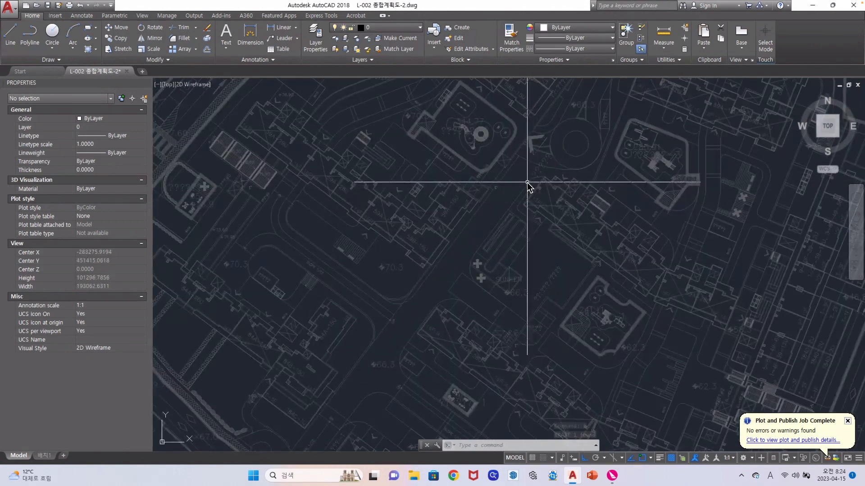
{"action": "scroll", "coordinate": [528, 183], "scroll_direction": "down", "scroll_amount": 8}
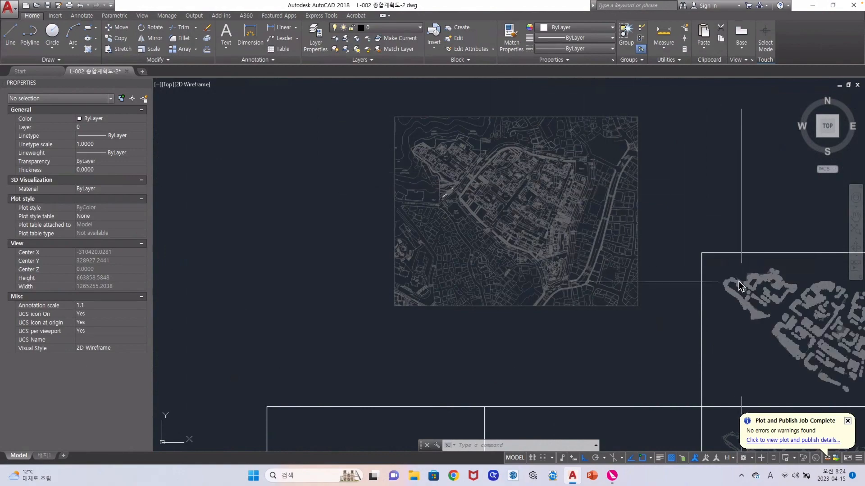
{"action": "scroll", "coordinate": [541, 183], "scroll_direction": "up", "scroll_amount": 4}
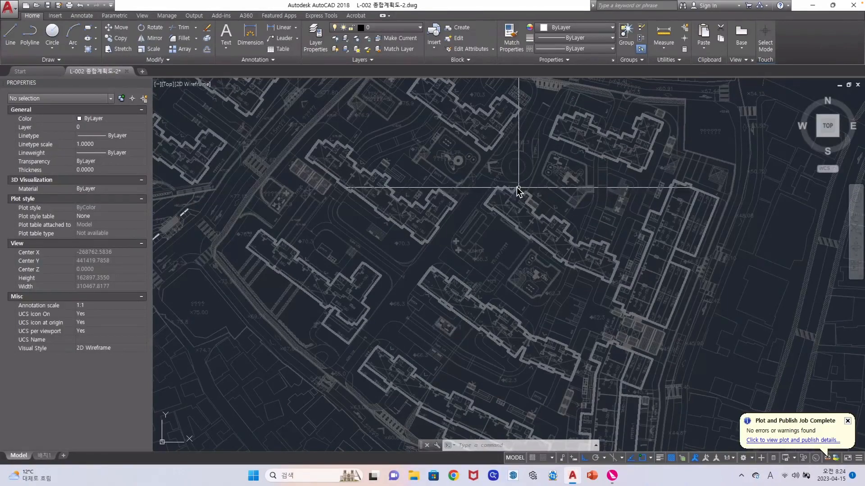
{"action": "left_click", "coordinate": [469, 174]}
{"action": "double_click", "coordinate": [469, 177]}
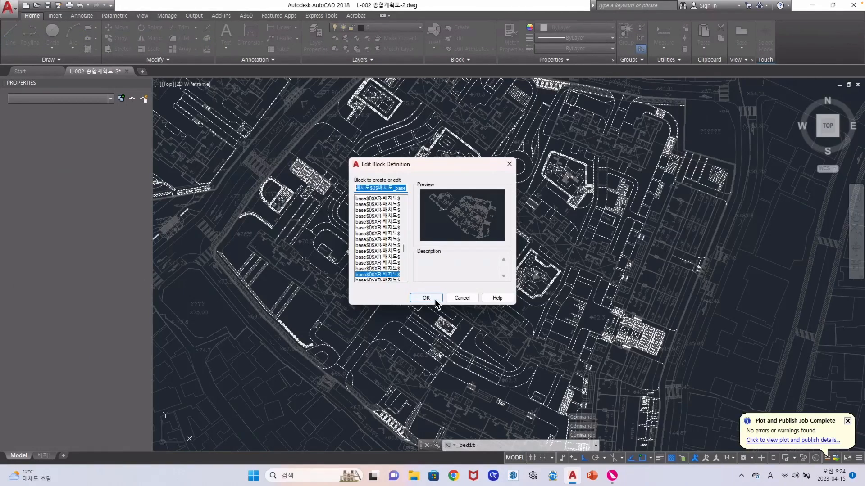
{"action": "left_click", "coordinate": [436, 300]}
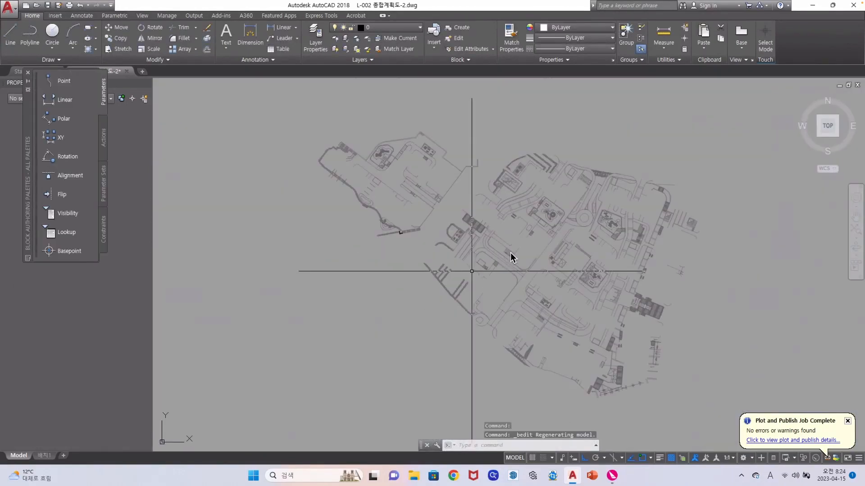
Erase the thick polyline outline around the small rectangular exercise area.
{"action": "scroll", "coordinate": [557, 299], "scroll_direction": "up", "scroll_amount": 5}
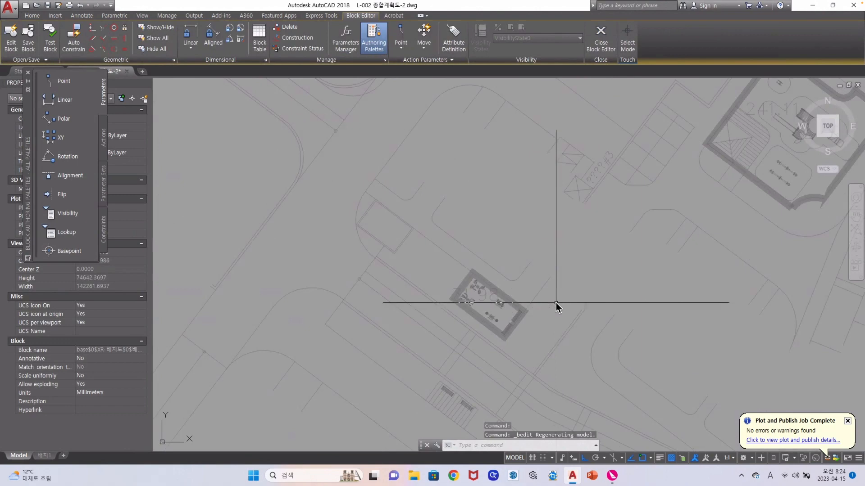
{"action": "left_click", "coordinate": [525, 317]}
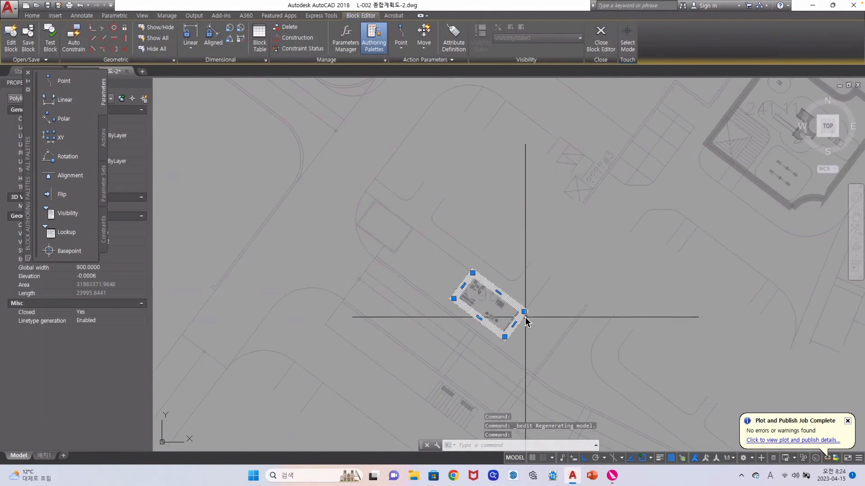
{"action": "type", "text": "E"}
{"action": "key", "text": "Return"}
Erase the thick polyline outlines around the larger play areas in the opened linework block.
{"action": "scroll", "coordinate": [526, 315], "scroll_direction": "down", "scroll_amount": 2}
{"action": "scroll", "coordinate": [643, 268], "scroll_direction": "up", "scroll_amount": 5}
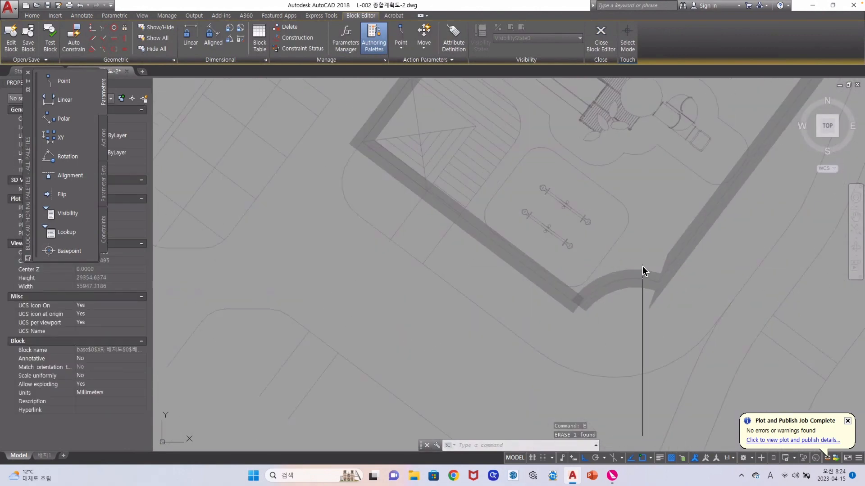
{"action": "scroll", "coordinate": [625, 289], "scroll_direction": "down", "scroll_amount": 8}
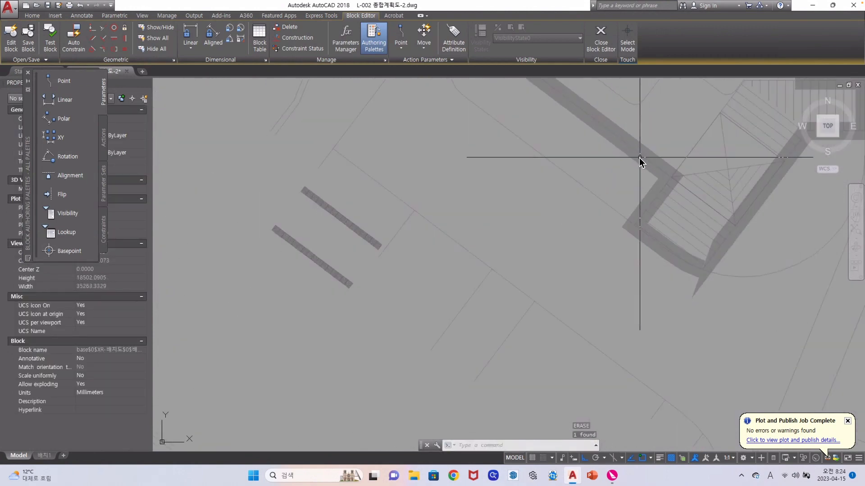
{"action": "left_click", "coordinate": [641, 158]}
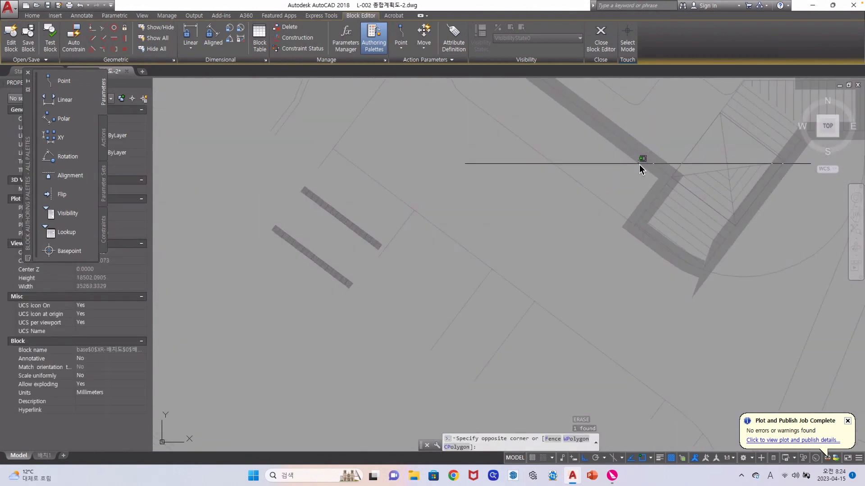
{"action": "left_click", "coordinate": [647, 176]}
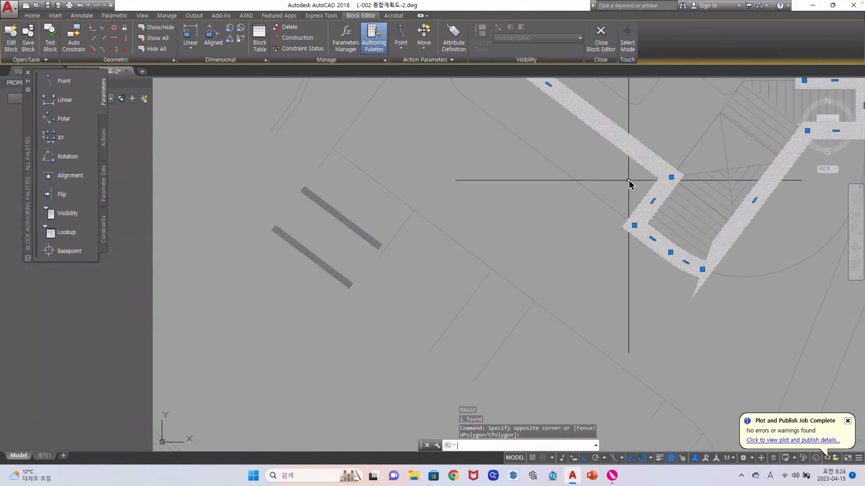
{"action": "key", "text": "Escape"}
{"action": "scroll", "coordinate": [617, 191], "scroll_direction": "down", "scroll_amount": 8}
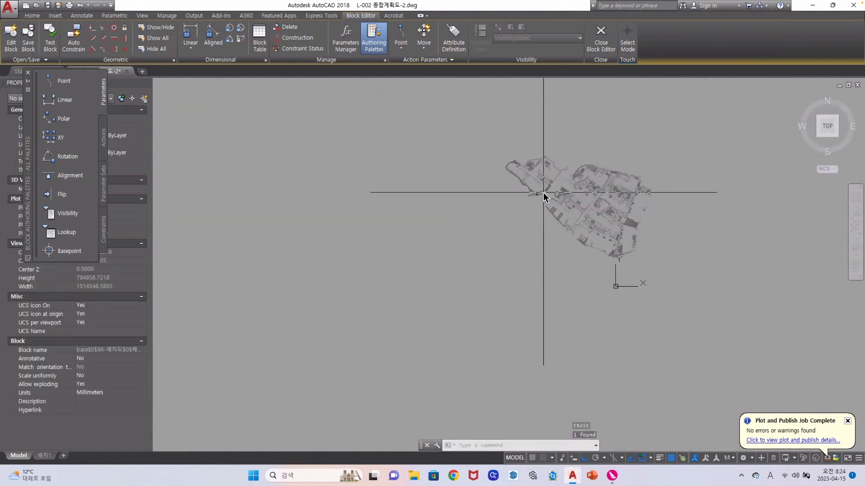
Dismiss the block authoring palettes and close the Block Editor, saving the changes to the linework block.
{"action": "left_click", "coordinate": [28, 72]}
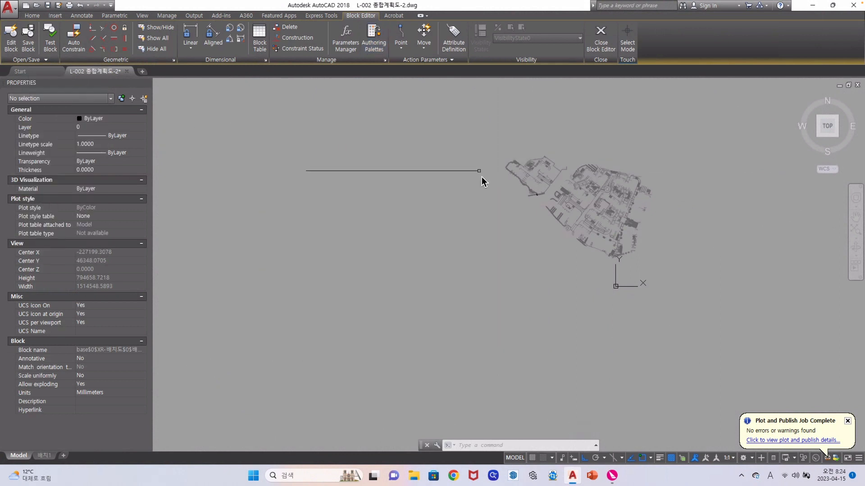
{"action": "scroll", "coordinate": [562, 195], "scroll_direction": "up", "scroll_amount": 2}
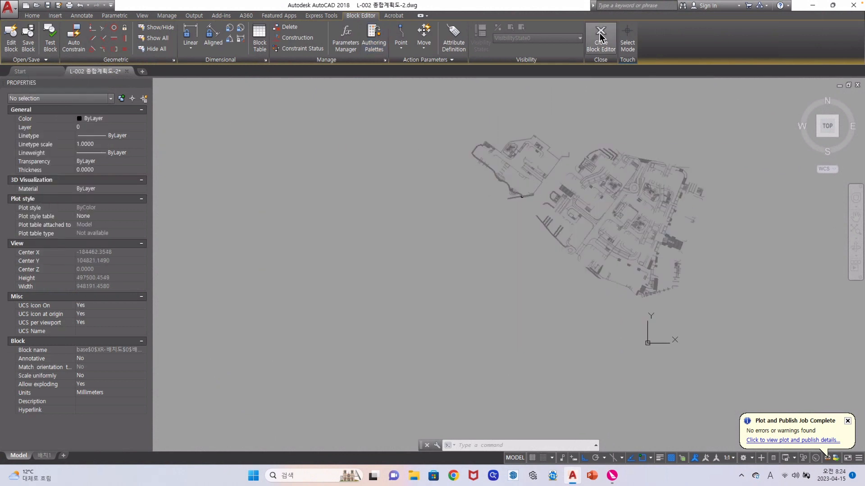
{"action": "left_click", "coordinate": [601, 38]}
{"action": "left_click", "coordinate": [484, 220]}
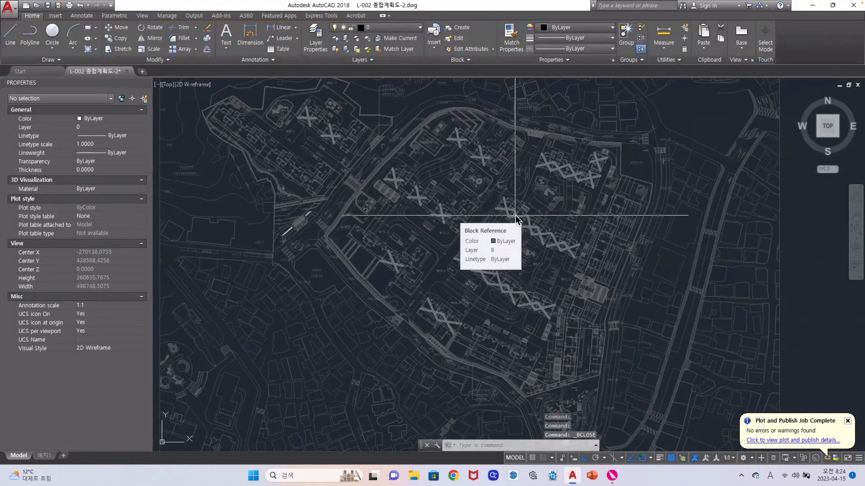
Copy the roads, parking and play-area linework block from the base plan and paste it in the empty space below the loose copy beside the frames.
{"action": "scroll", "coordinate": [516, 217], "scroll_direction": "down", "scroll_amount": 4}
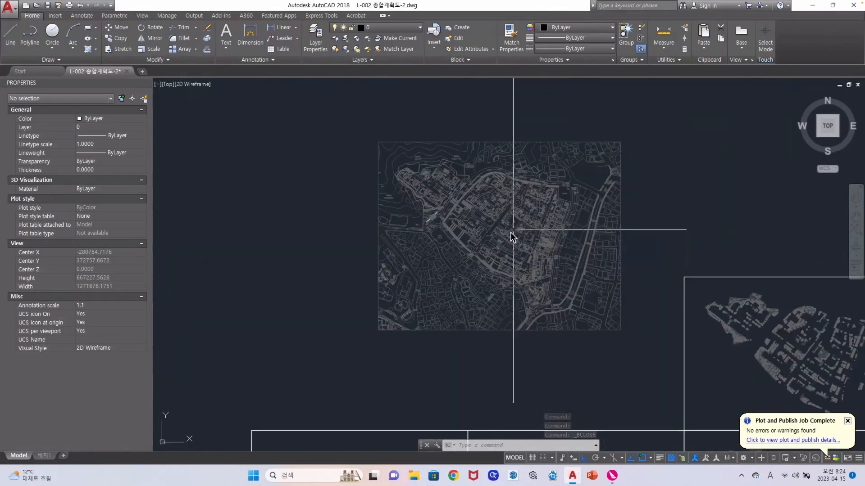
{"action": "scroll", "coordinate": [515, 235], "scroll_direction": "up", "scroll_amount": 6}
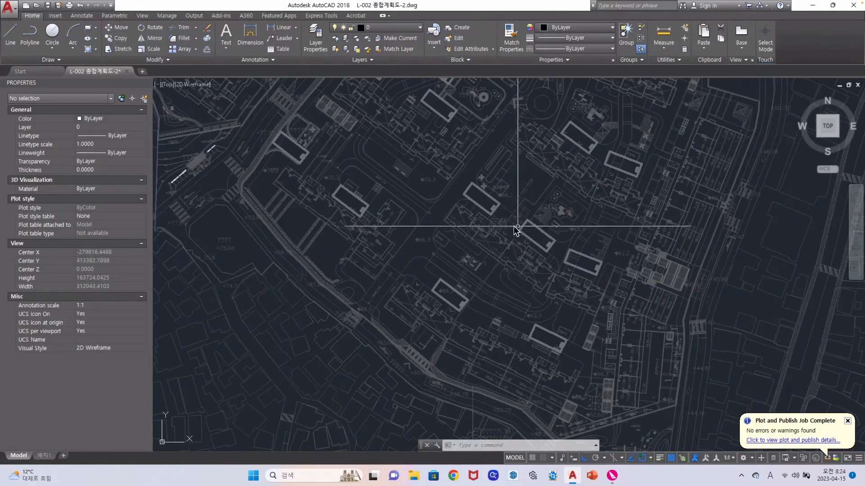
{"action": "left_click", "coordinate": [442, 255]}
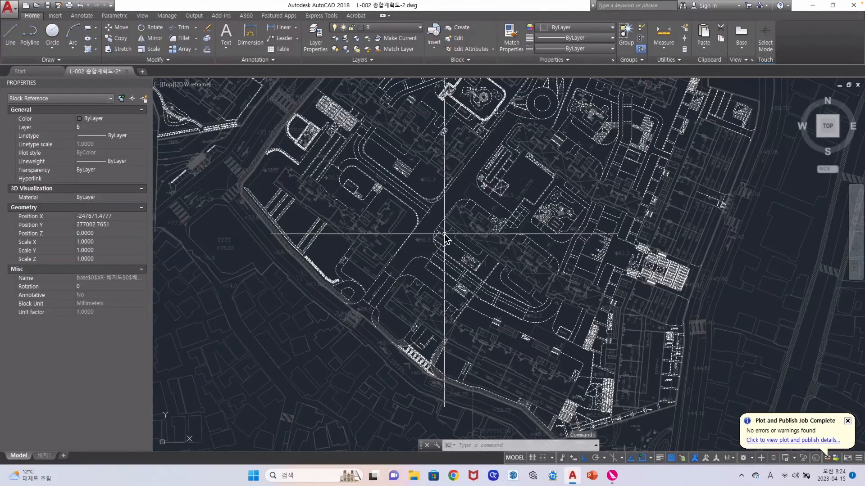
{"action": "key", "text": "ctrl+c"}
{"action": "scroll", "coordinate": [454, 228], "scroll_direction": "down", "scroll_amount": 6}
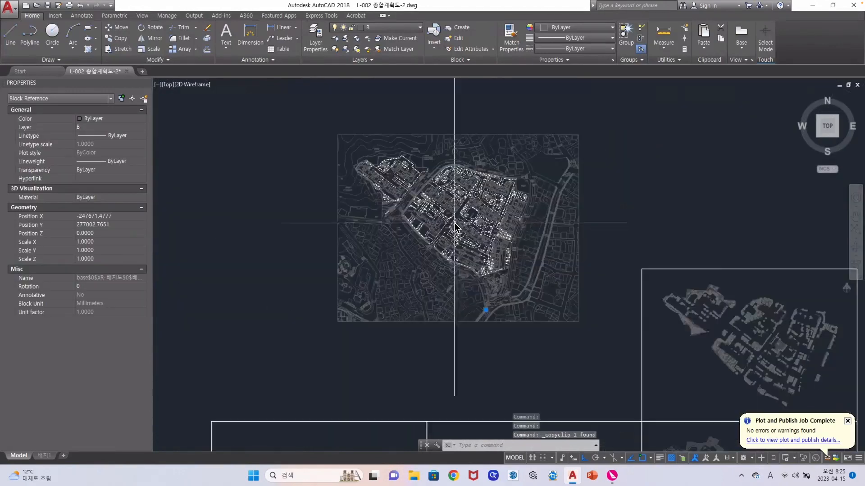
{"action": "scroll", "coordinate": [454, 228], "scroll_direction": "down", "scroll_amount": 10}
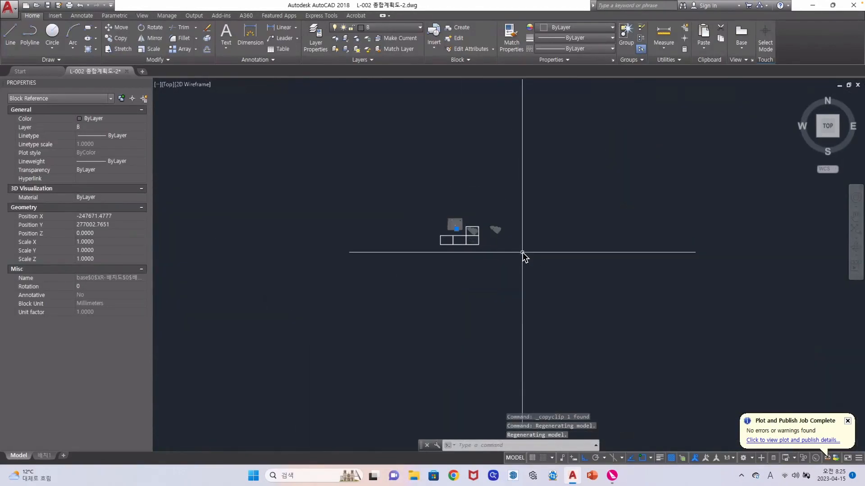
{"action": "scroll", "coordinate": [522, 253], "scroll_direction": "up", "scroll_amount": 5}
{"action": "scroll", "coordinate": [428, 209], "scroll_direction": "up", "scroll_amount": 3}
{"action": "key", "text": "Escape"}
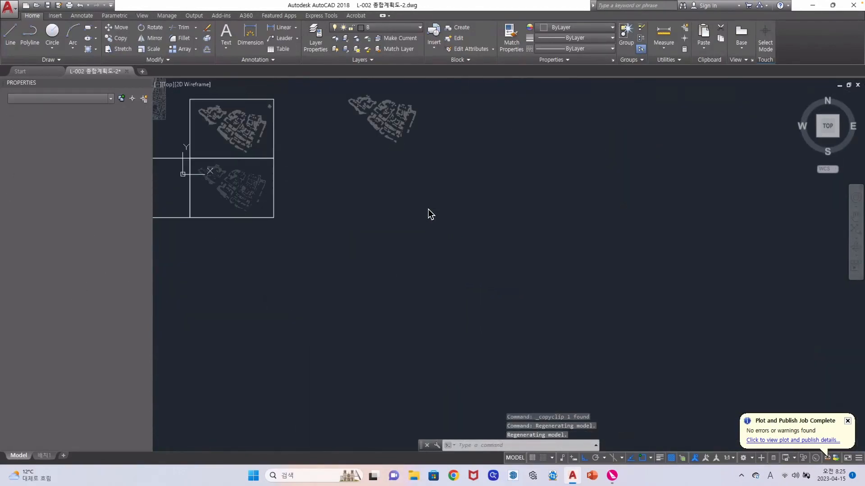
{"action": "key", "text": "ctrl+v"}
{"action": "scroll", "coordinate": [515, 243], "scroll_direction": "up", "scroll_amount": 8}
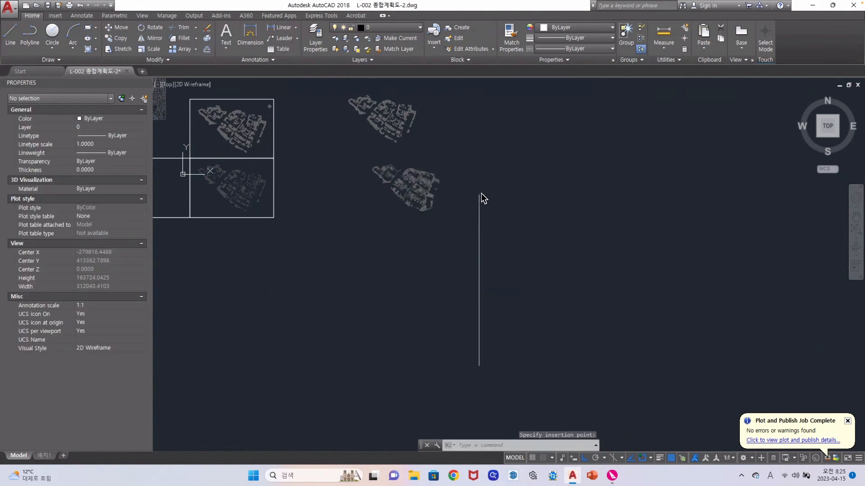
{"action": "scroll", "coordinate": [516, 243], "scroll_direction": "down", "scroll_amount": 8}
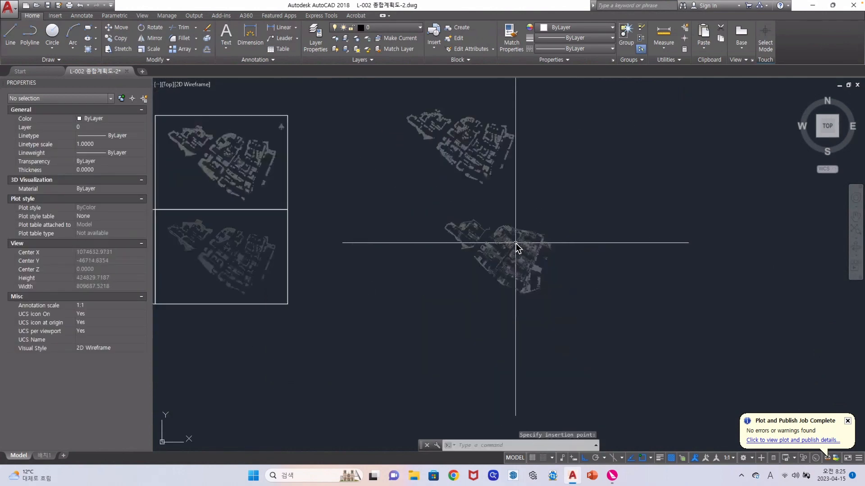
Copy the surrounding neighbourhood map block from the base plan and paste it below the separated linework copies.
{"action": "scroll", "coordinate": [463, 232], "scroll_direction": "up", "scroll_amount": 4}
{"action": "scroll", "coordinate": [465, 231], "scroll_direction": "up", "scroll_amount": 8}
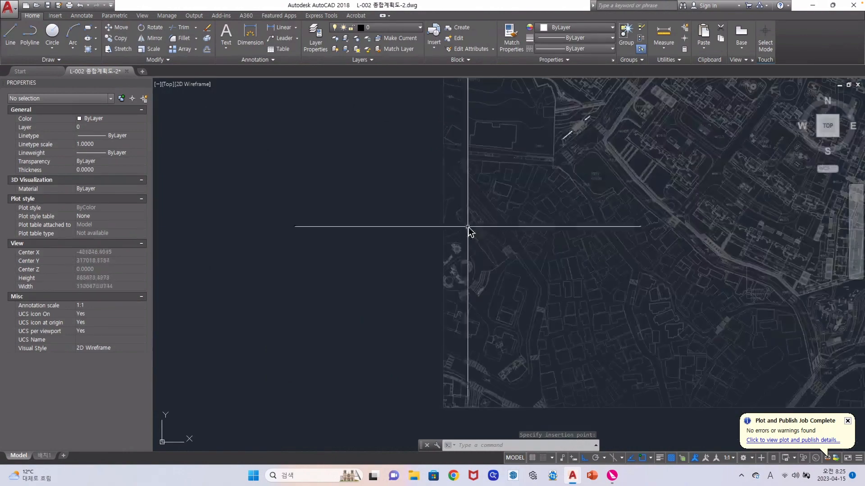
{"action": "left_click", "coordinate": [527, 244]}
{"action": "left_click", "coordinate": [528, 245]}
{"action": "scroll", "coordinate": [528, 245], "scroll_direction": "down", "scroll_amount": 8}
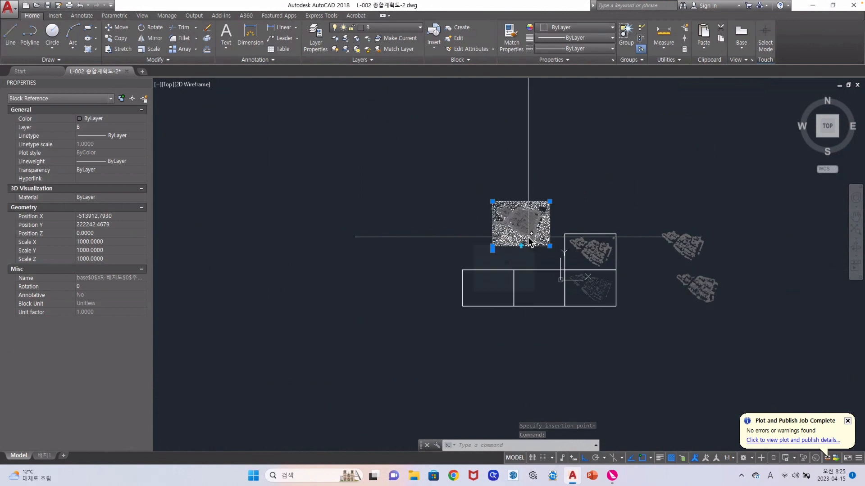
{"action": "key", "text": "ctrl+c"}
{"action": "scroll", "coordinate": [524, 239], "scroll_direction": "down", "scroll_amount": 5}
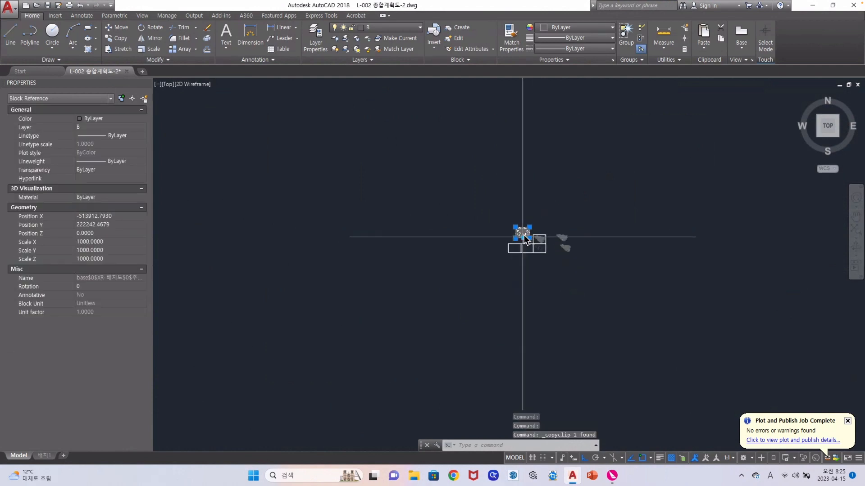
{"action": "scroll", "coordinate": [555, 261], "scroll_direction": "up", "scroll_amount": 4}
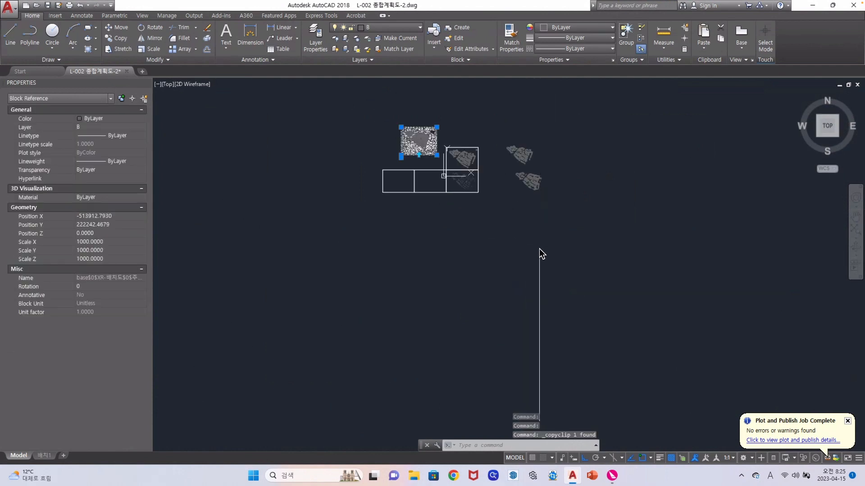
{"action": "key", "text": "ctrl+v"}
{"action": "left_click", "coordinate": [510, 228]}
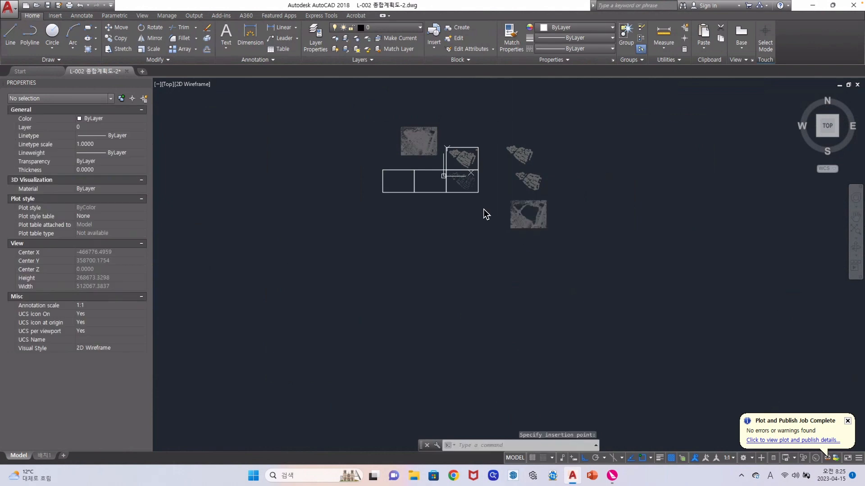
Copy the apartment building outlines block from the base plan and paste it to the right of the neighbourhood map copy.
{"action": "scroll", "coordinate": [417, 141], "scroll_direction": "up", "scroll_amount": 7}
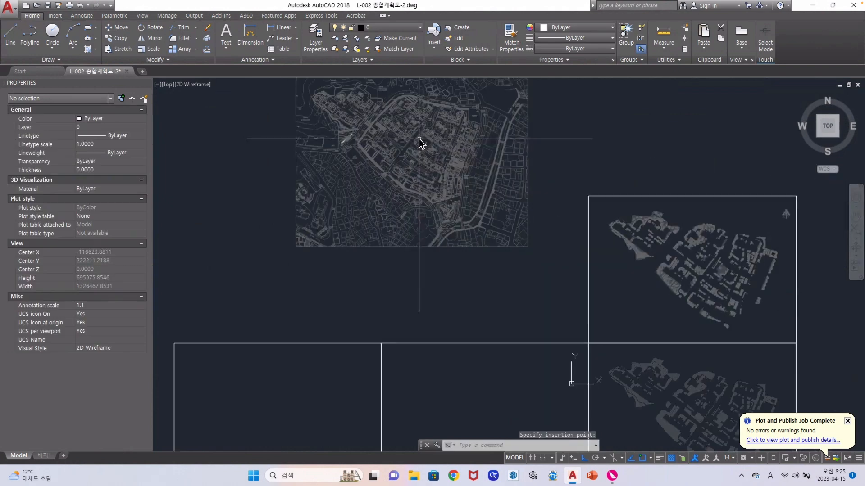
{"action": "scroll", "coordinate": [421, 145], "scroll_direction": "down", "scroll_amount": 4}
{"action": "scroll", "coordinate": [421, 146], "scroll_direction": "down", "scroll_amount": 3}
{"action": "scroll", "coordinate": [421, 145], "scroll_direction": "up", "scroll_amount": 9}
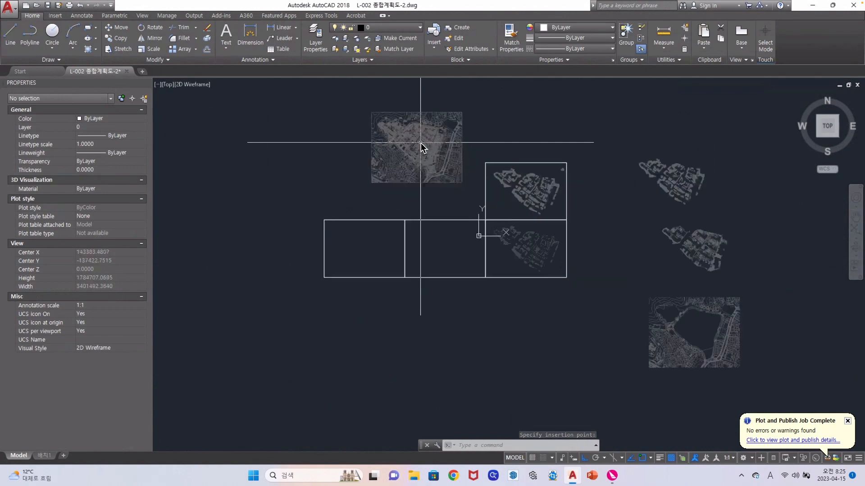
{"action": "scroll", "coordinate": [425, 150], "scroll_direction": "up", "scroll_amount": 8}
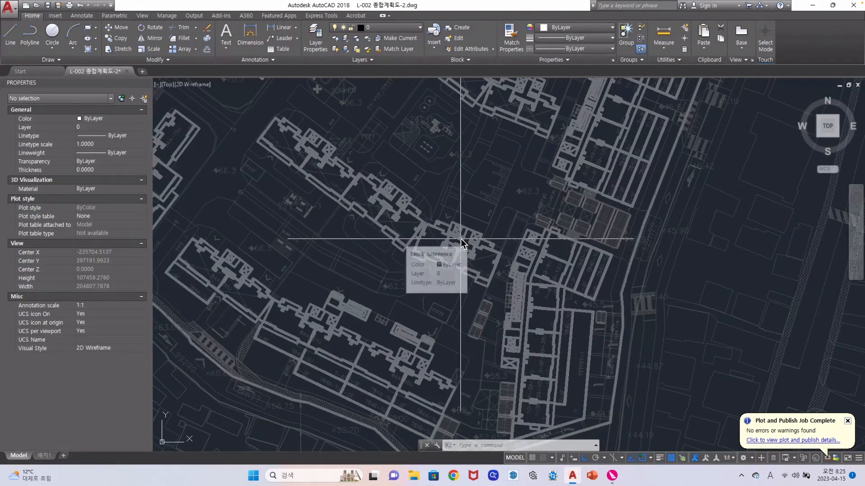
{"action": "left_click", "coordinate": [460, 238]}
{"action": "scroll", "coordinate": [460, 232], "scroll_direction": "down", "scroll_amount": 6}
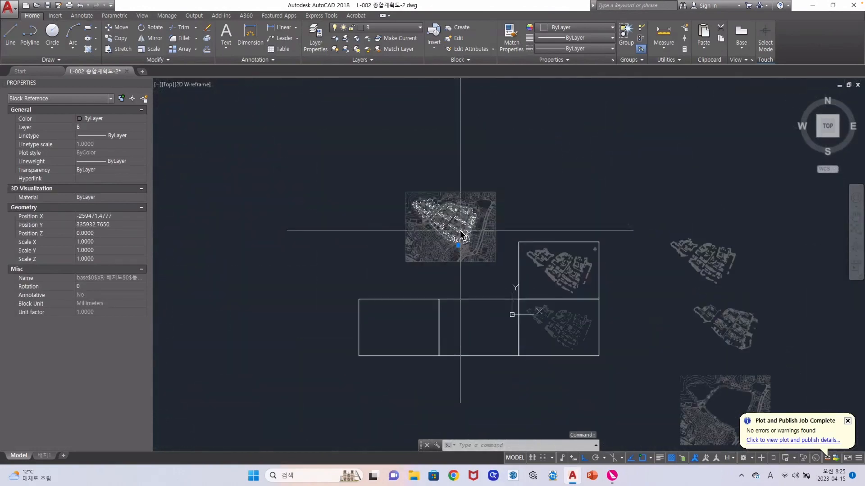
{"action": "key", "text": "ctrl+c"}
{"action": "scroll", "coordinate": [463, 221], "scroll_direction": "down", "scroll_amount": 3}
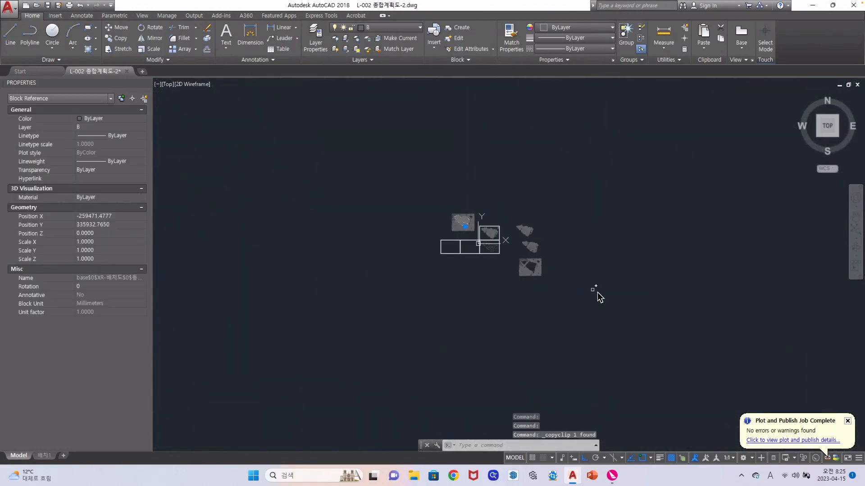
{"action": "key", "text": "ctrl+v"}
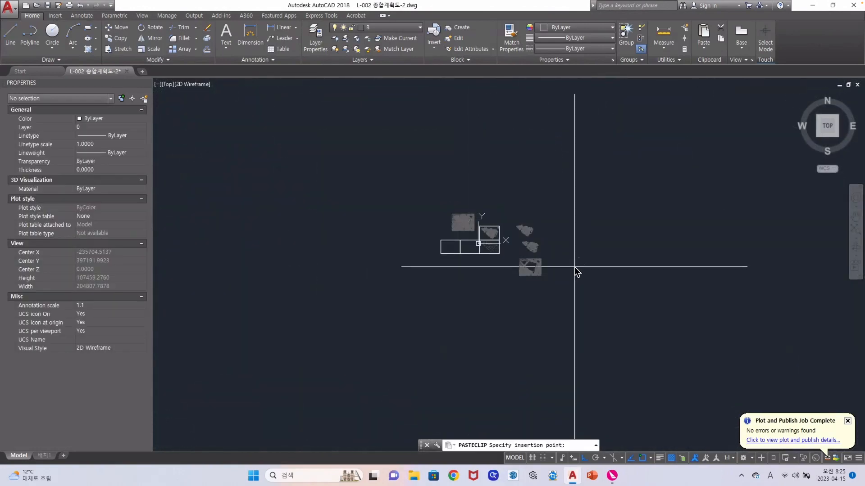
{"action": "left_click", "coordinate": [567, 275]}
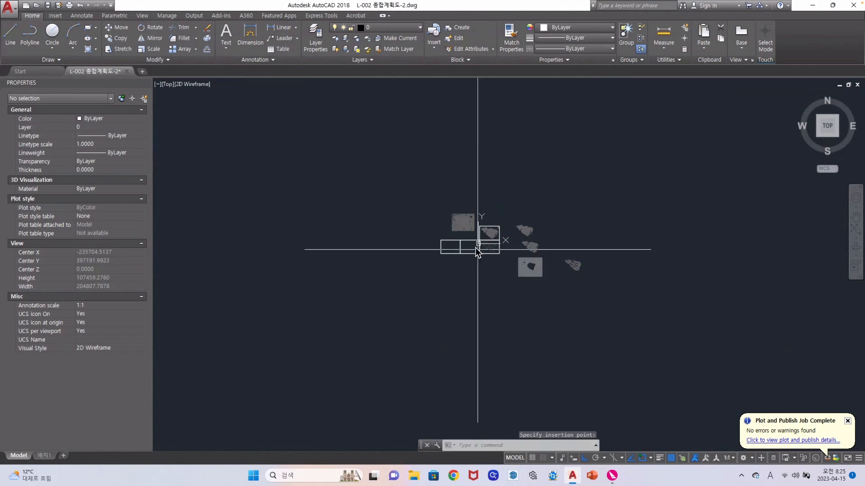
Copy the dashed site perimeter strip block from the base plan and paste it above the apartment building outlines copy.
{"action": "scroll", "coordinate": [466, 228], "scroll_direction": "up", "scroll_amount": 5}
{"action": "scroll", "coordinate": [468, 233], "scroll_direction": "up", "scroll_amount": 6}
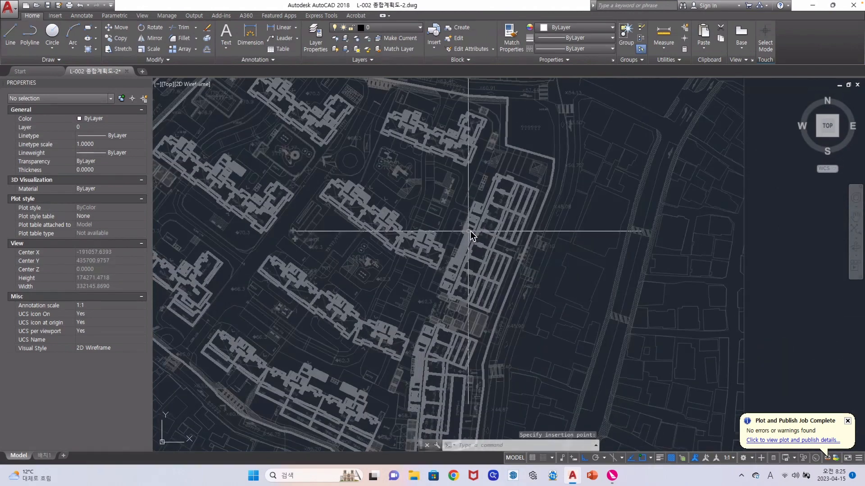
{"action": "scroll", "coordinate": [469, 231], "scroll_direction": "down", "scroll_amount": 4}
{"action": "scroll", "coordinate": [337, 226], "scroll_direction": "up", "scroll_amount": 5}
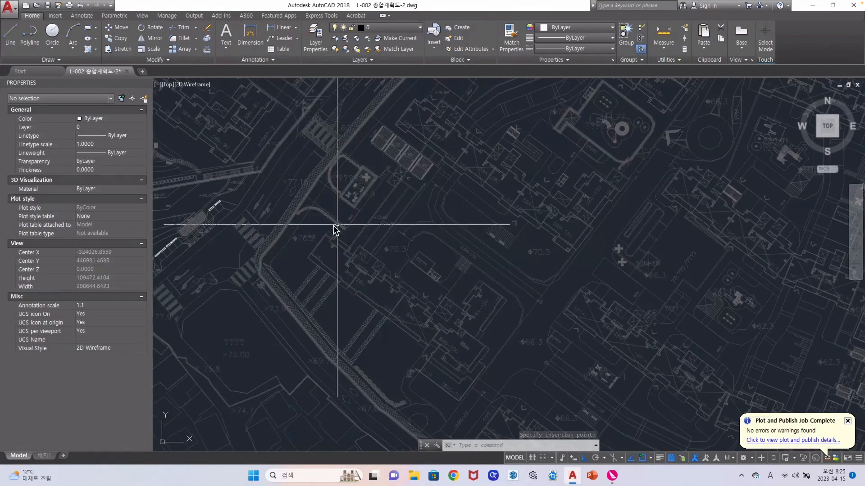
{"action": "left_click", "coordinate": [293, 212]}
{"action": "scroll", "coordinate": [429, 218], "scroll_direction": "down", "scroll_amount": 5}
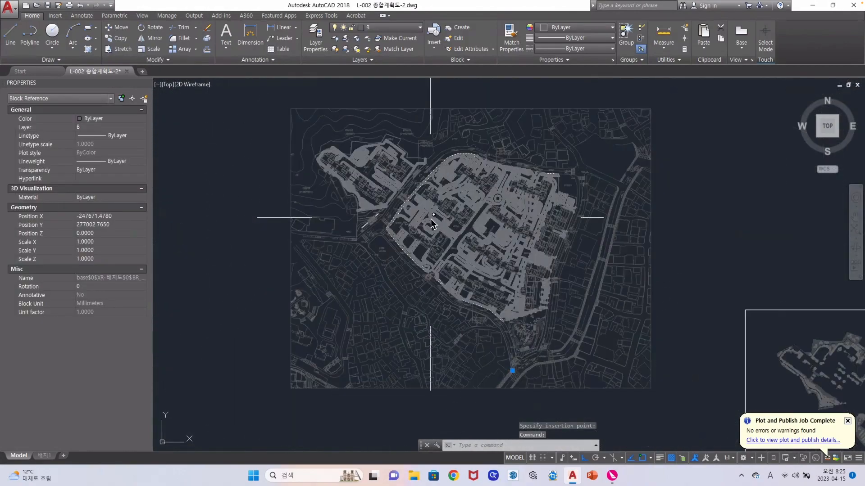
{"action": "scroll", "coordinate": [384, 198], "scroll_direction": "up", "scroll_amount": 7}
{"action": "scroll", "coordinate": [384, 199], "scroll_direction": "down", "scroll_amount": 8}
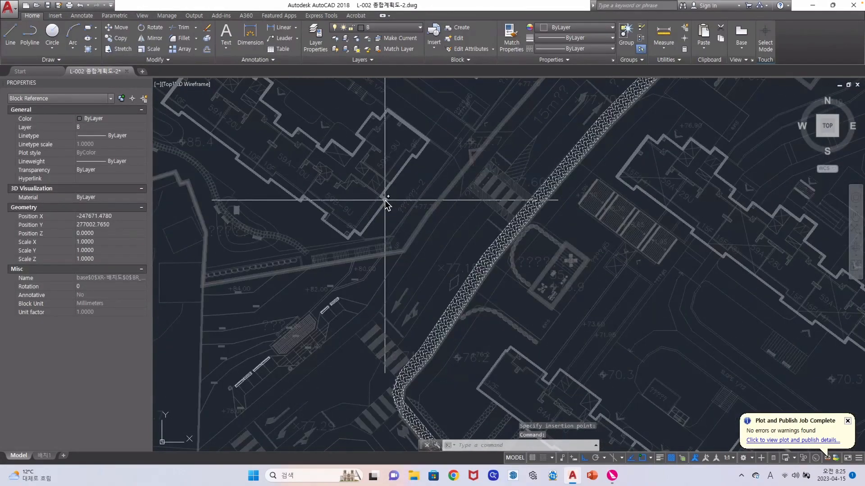
{"action": "scroll", "coordinate": [451, 288], "scroll_direction": "up", "scroll_amount": 8}
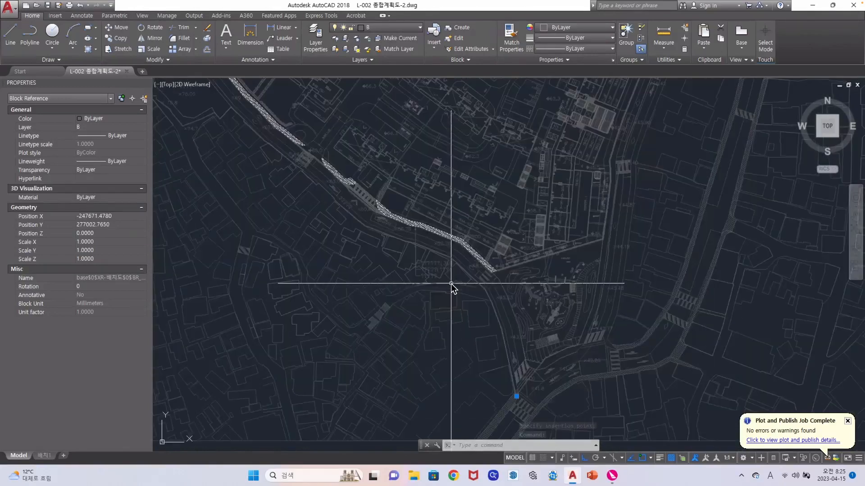
{"action": "scroll", "coordinate": [451, 284], "scroll_direction": "down", "scroll_amount": 10}
{"action": "key", "text": "ctrl+c"}
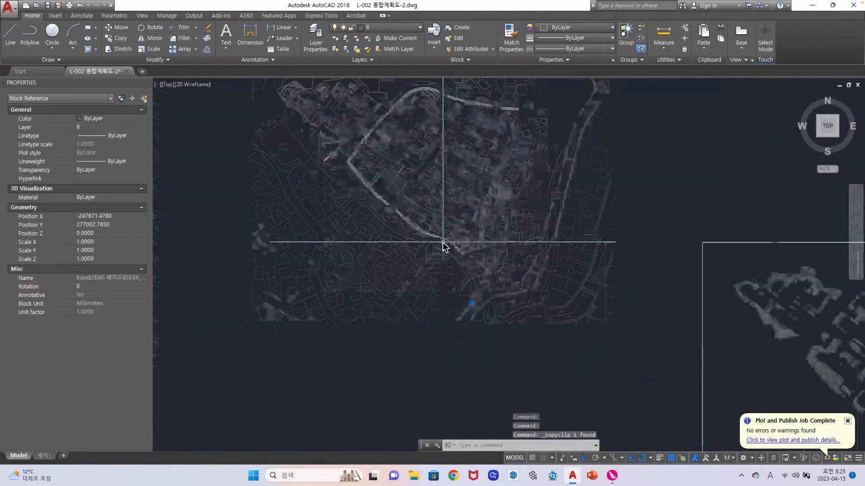
{"action": "scroll", "coordinate": [603, 270], "scroll_direction": "up", "scroll_amount": 5}
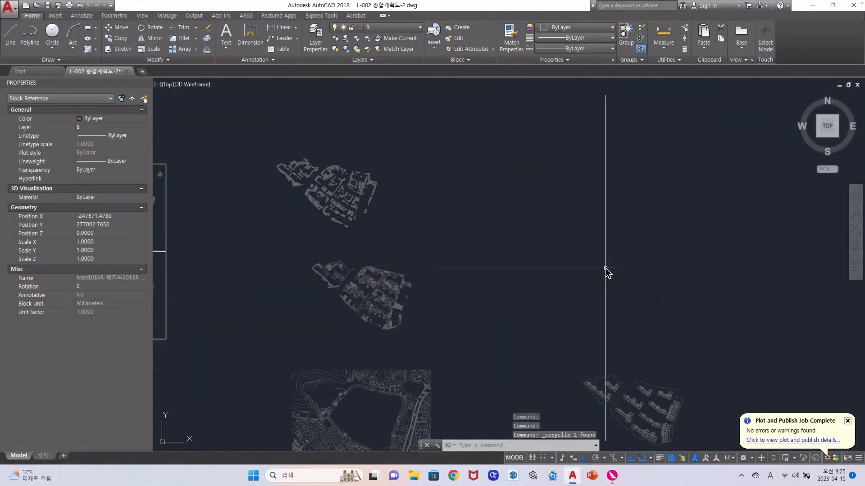
{"action": "key", "text": "ctrl+v"}
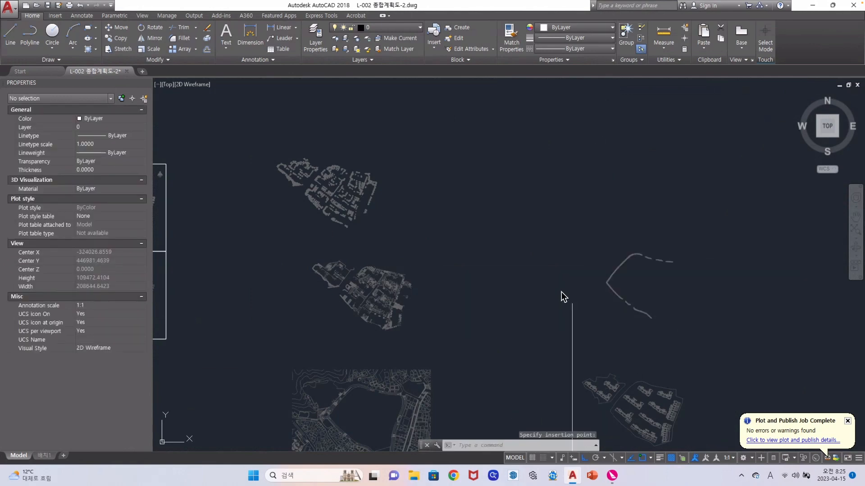
Examine the base plan's overlaid blocks and compare them with the separated copies beside the frames.
{"action": "scroll", "coordinate": [563, 276], "scroll_direction": "down", "scroll_amount": 5}
{"action": "scroll", "coordinate": [516, 270], "scroll_direction": "up", "scroll_amount": 2}
{"action": "scroll", "coordinate": [515, 270], "scroll_direction": "up", "scroll_amount": 2}
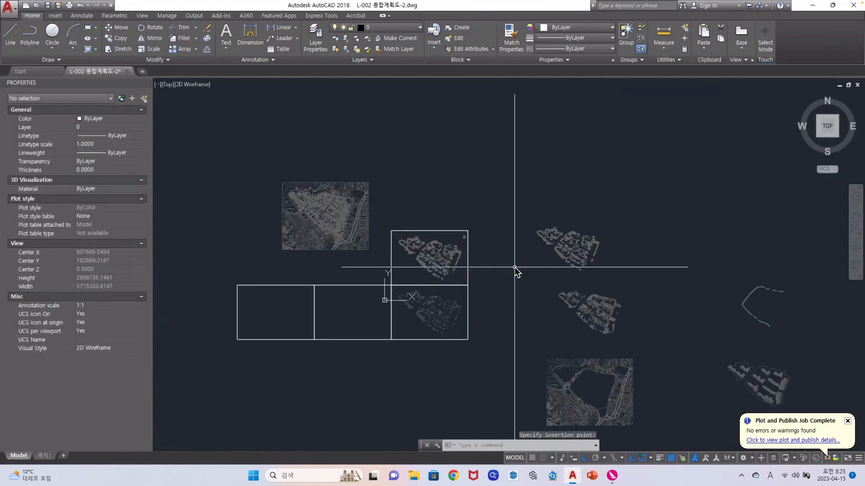
{"action": "scroll", "coordinate": [576, 315], "scroll_direction": "up", "scroll_amount": 4}
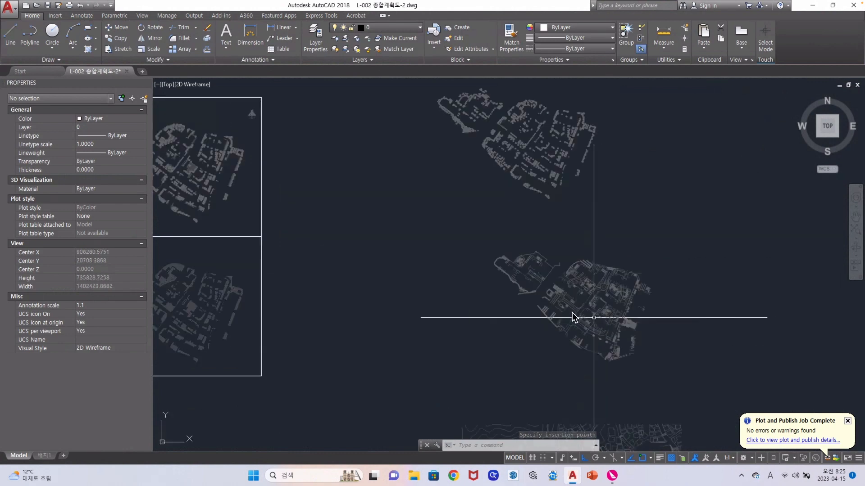
{"action": "left_click", "coordinate": [576, 306]}
{"action": "scroll", "coordinate": [576, 299], "scroll_direction": "down", "scroll_amount": 4}
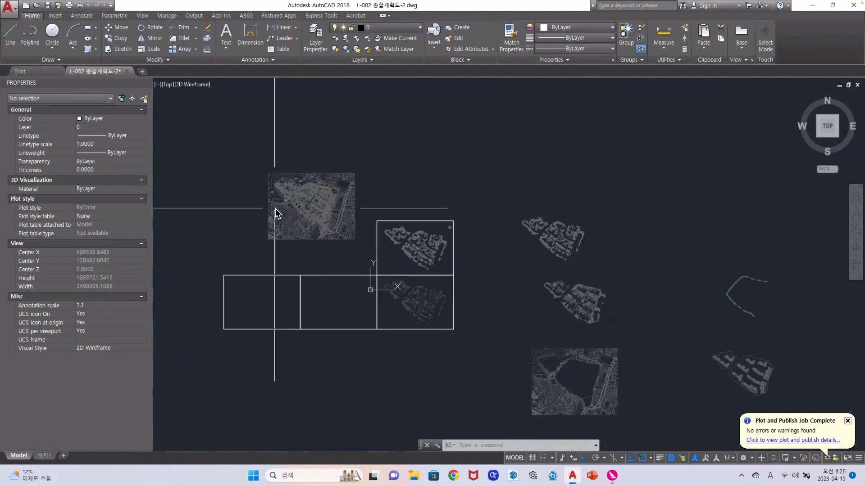
{"action": "scroll", "coordinate": [311, 215], "scroll_direction": "up", "scroll_amount": 2}
{"action": "scroll", "coordinate": [310, 215], "scroll_direction": "up", "scroll_amount": 6}
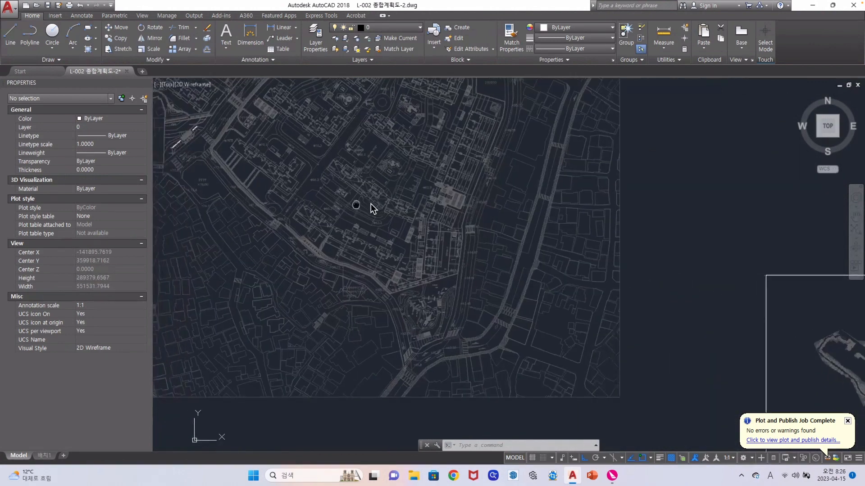
{"action": "scroll", "coordinate": [416, 203], "scroll_direction": "down", "scroll_amount": 6}
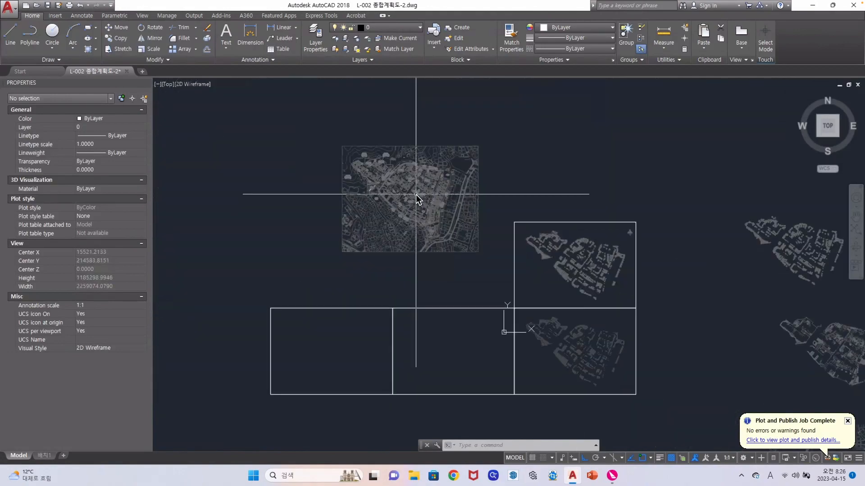
{"action": "scroll", "coordinate": [394, 215], "scroll_direction": "down", "scroll_amount": 2}
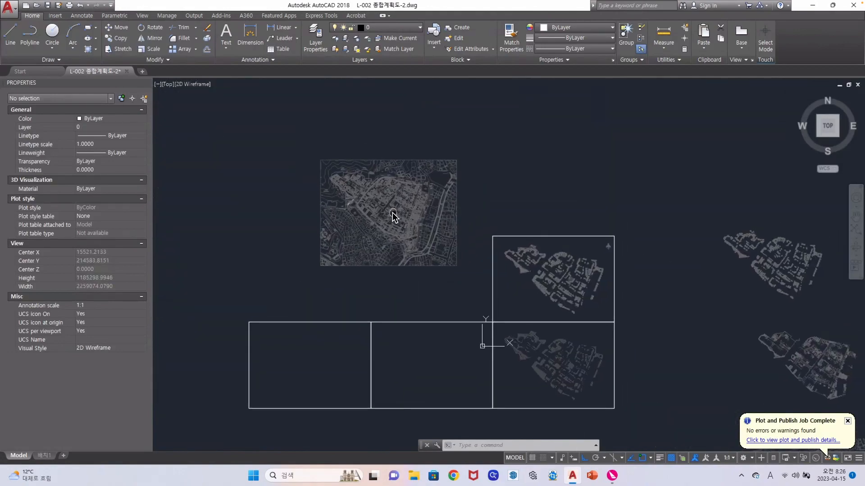
{"action": "scroll", "coordinate": [394, 214], "scroll_direction": "up", "scroll_amount": 8}
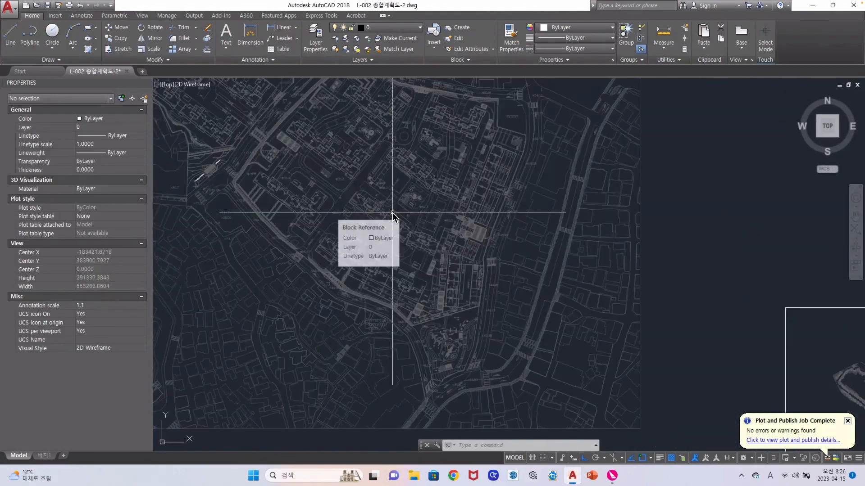
{"action": "scroll", "coordinate": [386, 205], "scroll_direction": "down", "scroll_amount": 7}
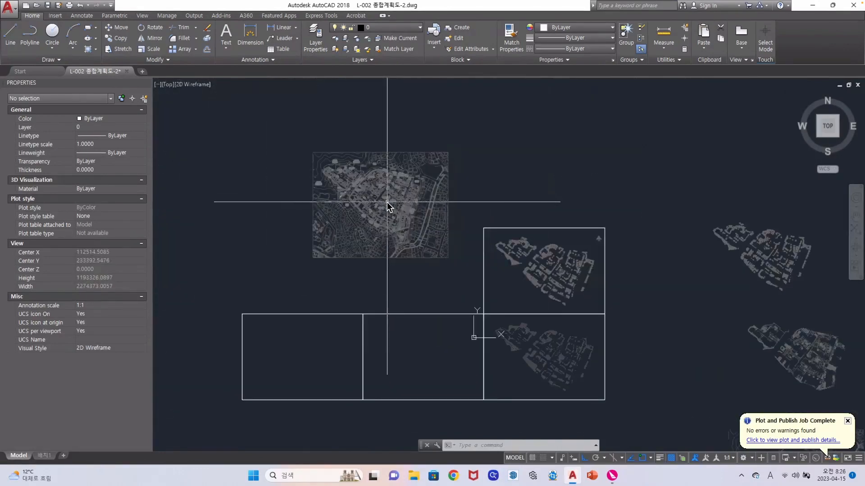
{"action": "scroll", "coordinate": [381, 183], "scroll_direction": "up", "scroll_amount": 8}
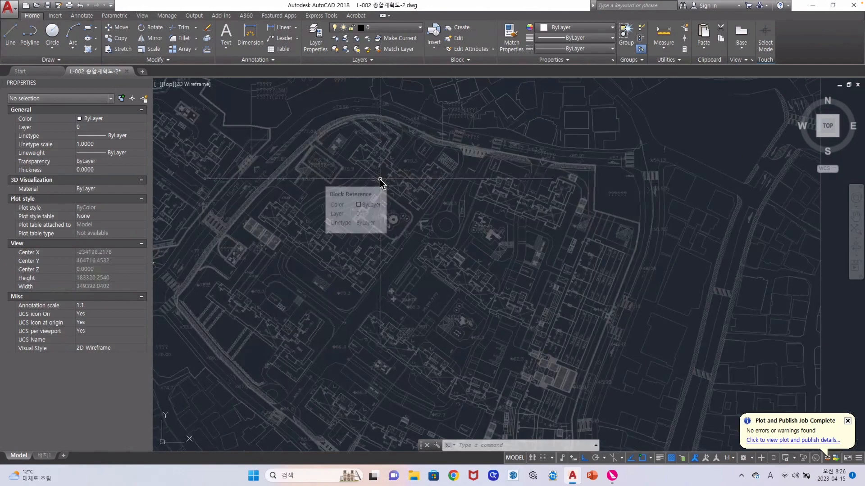
{"action": "scroll", "coordinate": [381, 183], "scroll_direction": "down", "scroll_amount": 8}
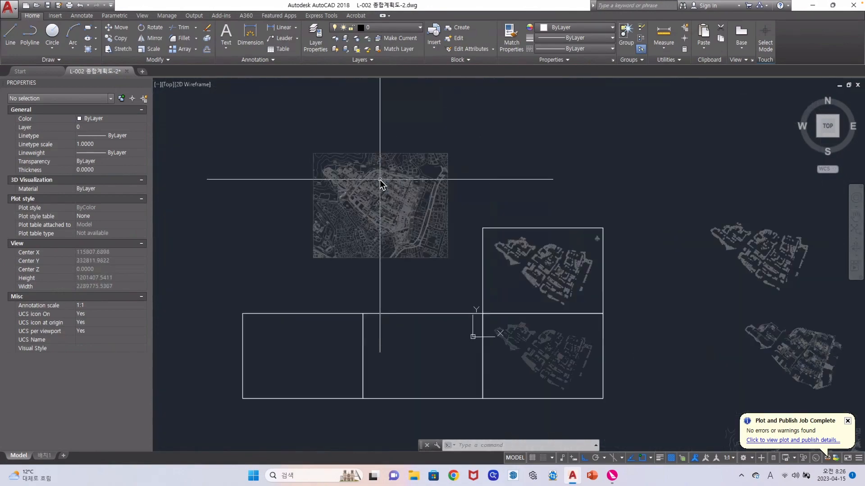
{"action": "scroll", "coordinate": [380, 183], "scroll_direction": "down", "scroll_amount": 2}
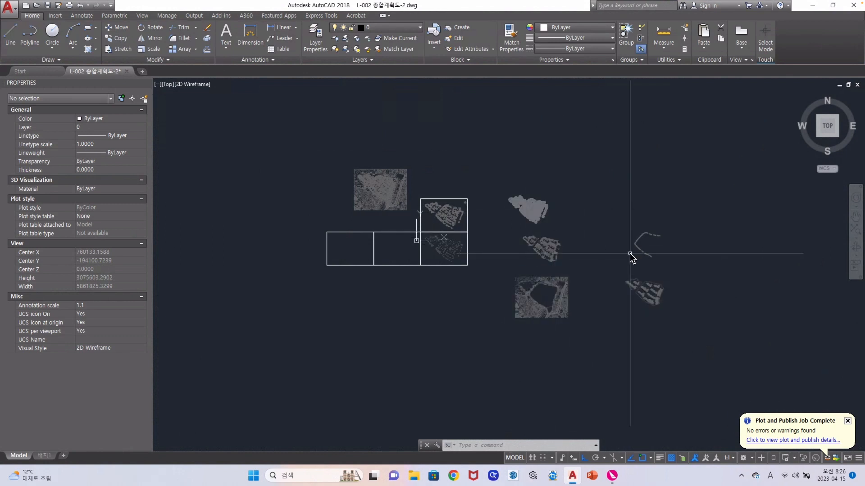
{"action": "scroll", "coordinate": [376, 188], "scroll_direction": "up", "scroll_amount": 10}
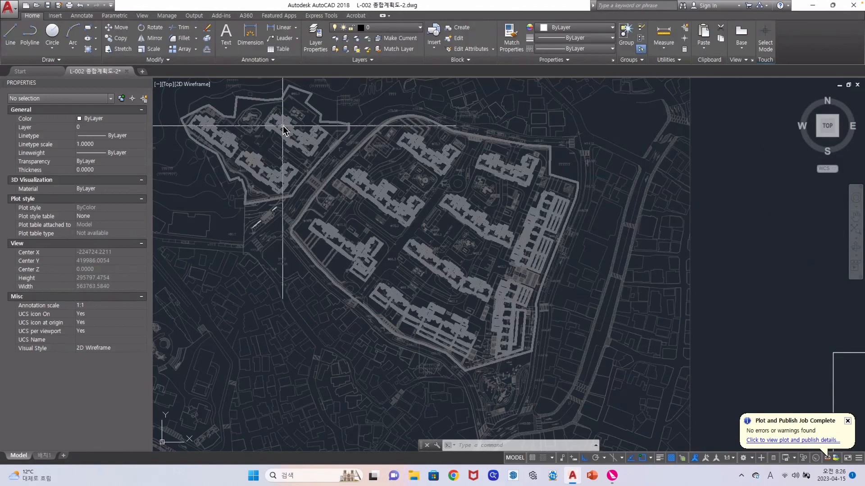
{"action": "scroll", "coordinate": [283, 132], "scroll_direction": "down", "scroll_amount": 10}
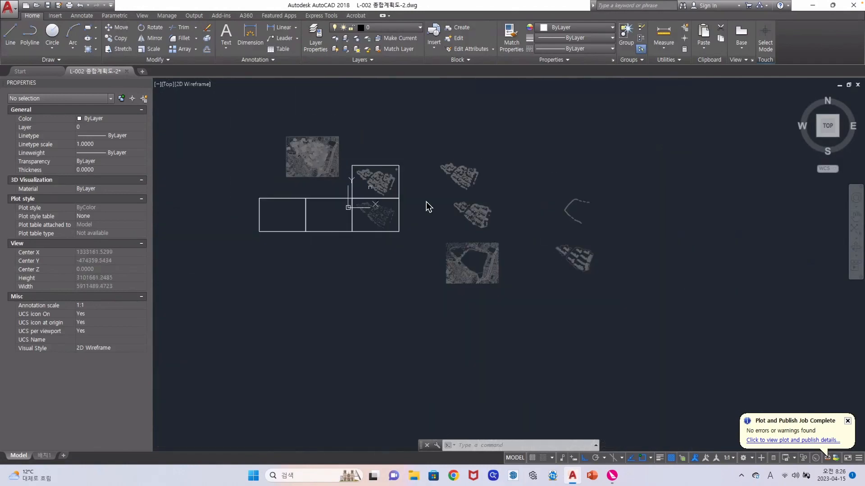
{"action": "scroll", "coordinate": [479, 221], "scroll_direction": "up", "scroll_amount": 5}
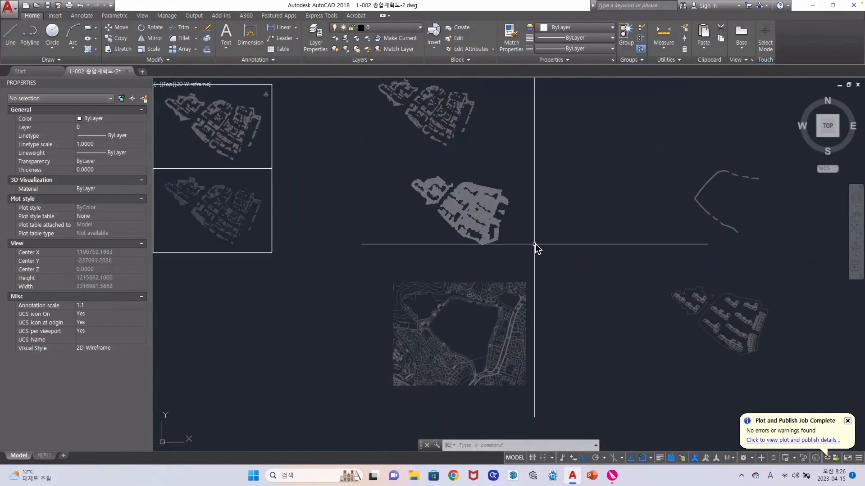
{"action": "scroll", "coordinate": [534, 243], "scroll_direction": "down", "scroll_amount": 5}
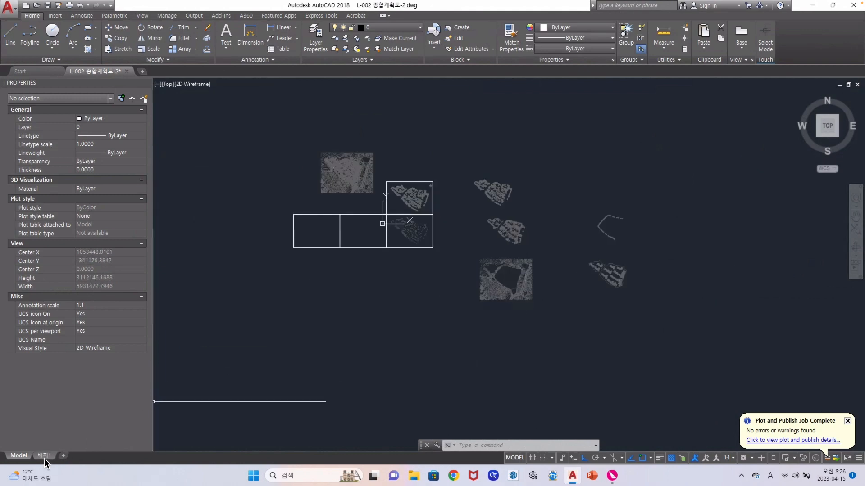
Switch to the 배치1 layout and create a new page setup named a3, dismissing the plotter warning.
{"action": "left_click", "coordinate": [45, 455]}
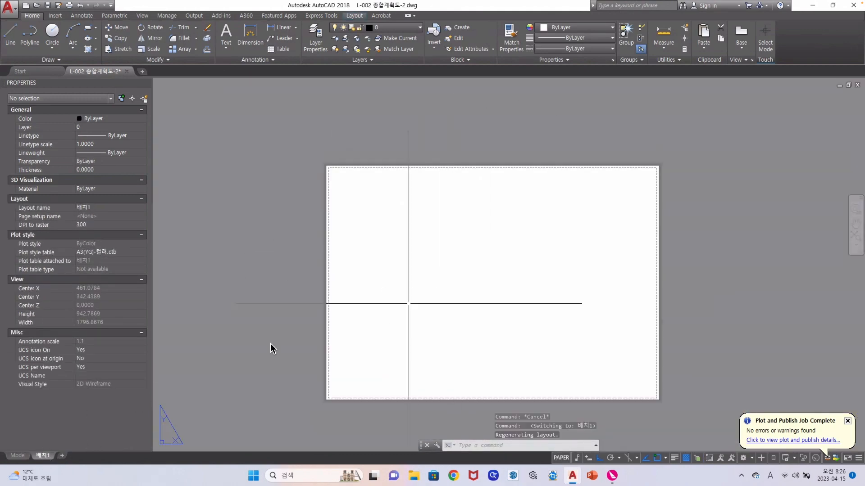
{"action": "right_click", "coordinate": [41, 458]}
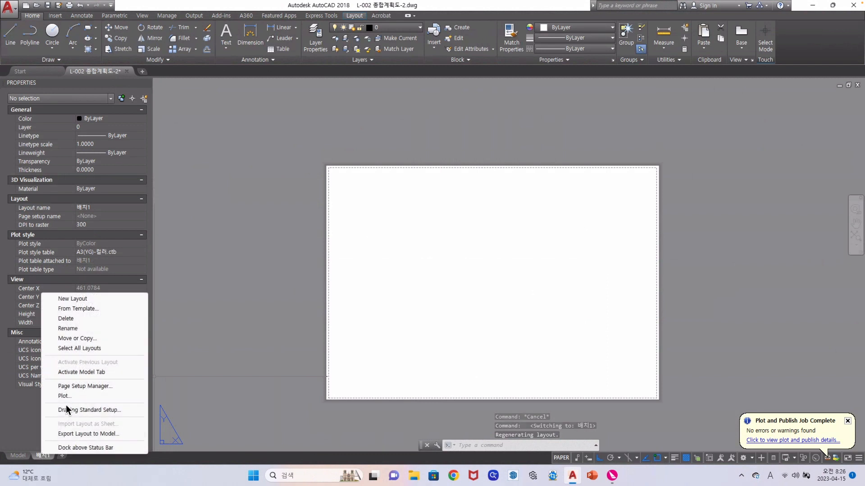
{"action": "left_click", "coordinate": [84, 387]}
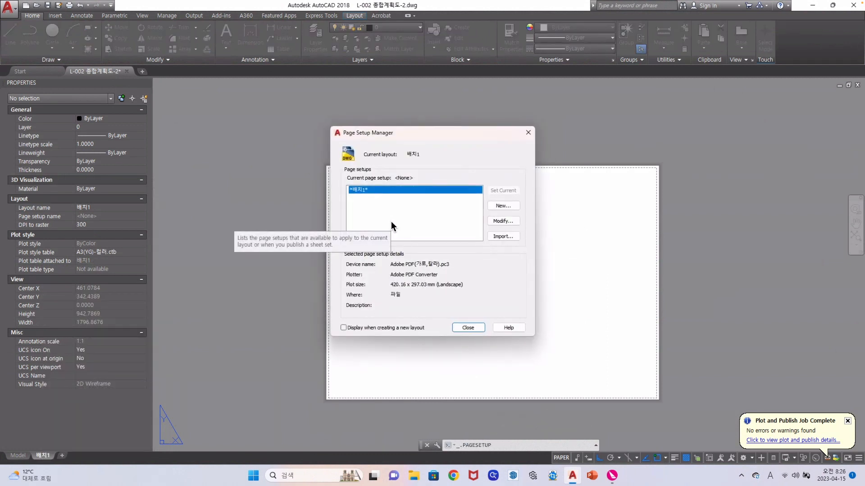
{"action": "left_click", "coordinate": [503, 206]}
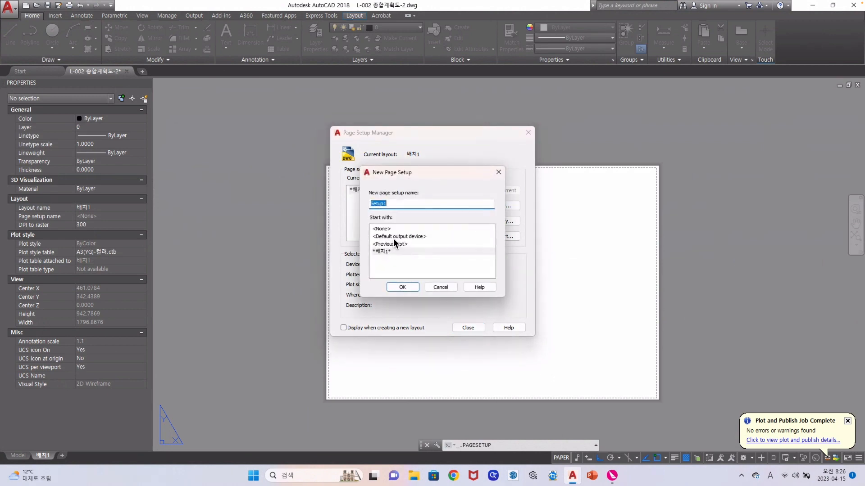
{"action": "type", "text": "a3"}
{"action": "left_click", "coordinate": [402, 288]}
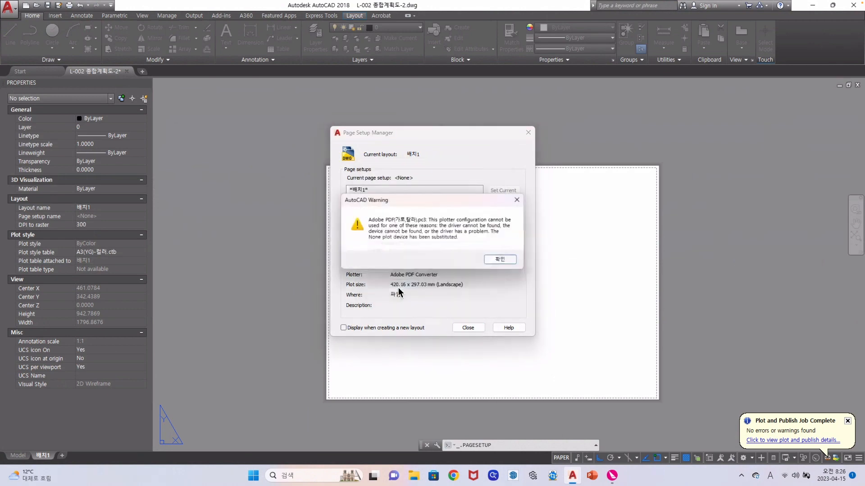
{"action": "left_click", "coordinate": [498, 256]}
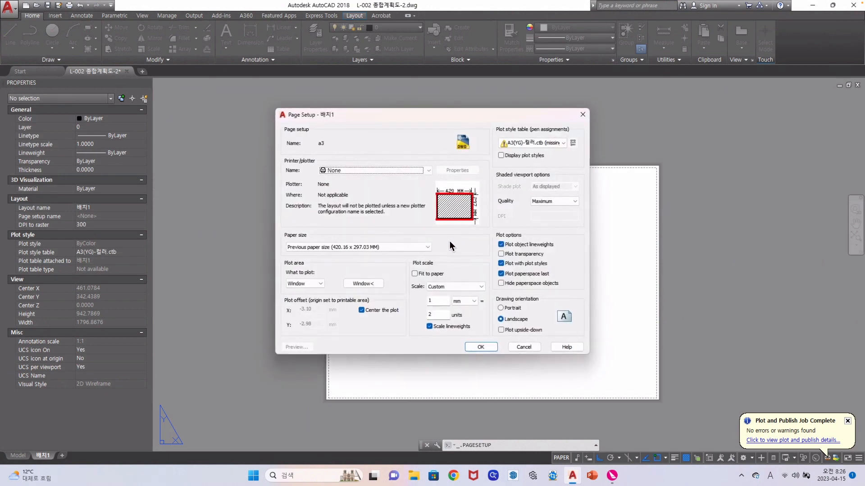
Set the a3 page setup to plotter DWG To PDF.pc3, paper size ISO full bleed A3 (420.00 x 297.00 MM) and plot area Layout.
{"action": "left_click", "coordinate": [428, 170]}
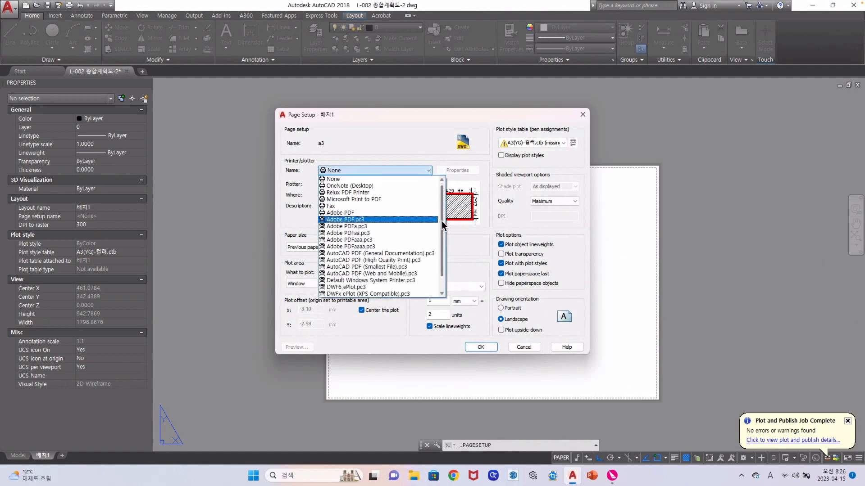
{"action": "scroll", "coordinate": [441, 221], "scroll_direction": "down", "scroll_amount": 1}
{"action": "left_click", "coordinate": [357, 280]}
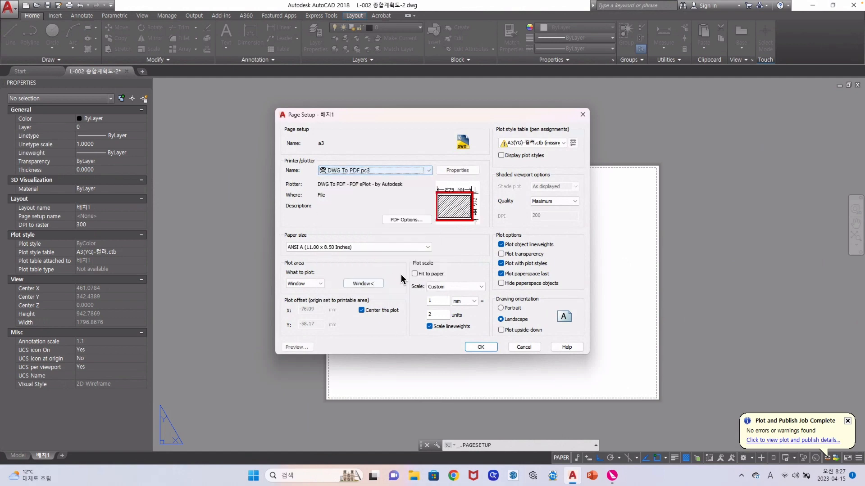
{"action": "left_click", "coordinate": [430, 247]}
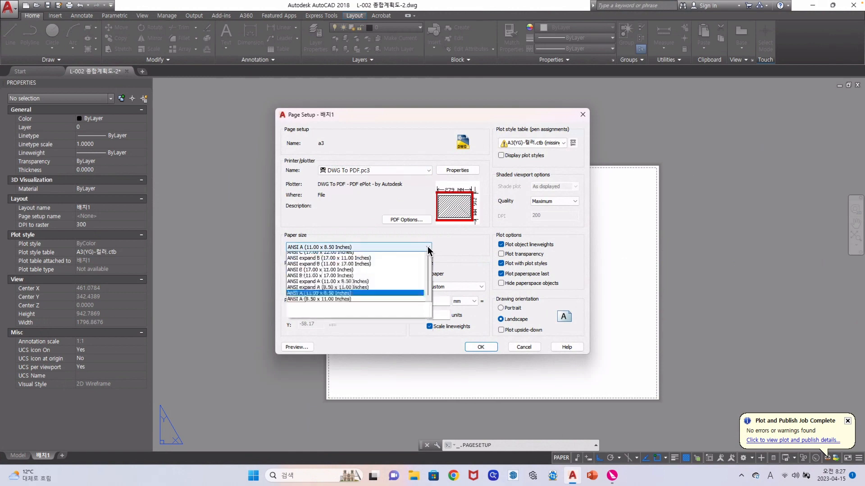
{"action": "left_click_drag", "start_coordinate": [429, 391], "coordinate": [426, 257]}
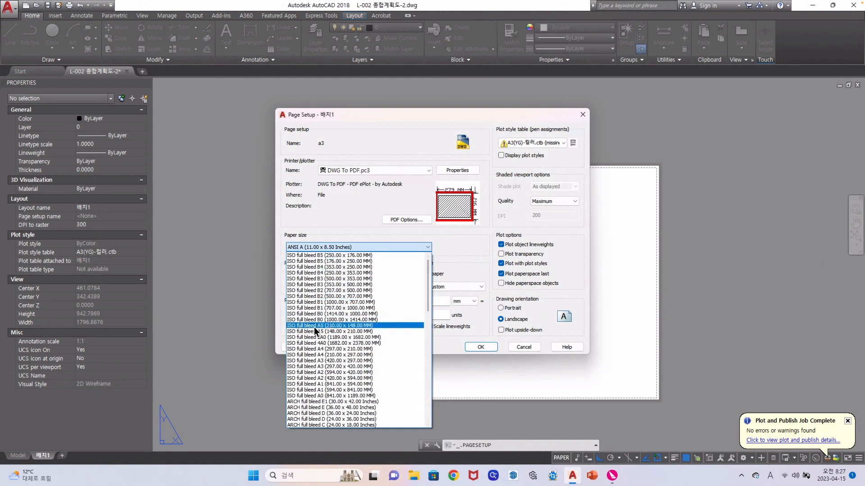
{"action": "left_click", "coordinate": [326, 361]}
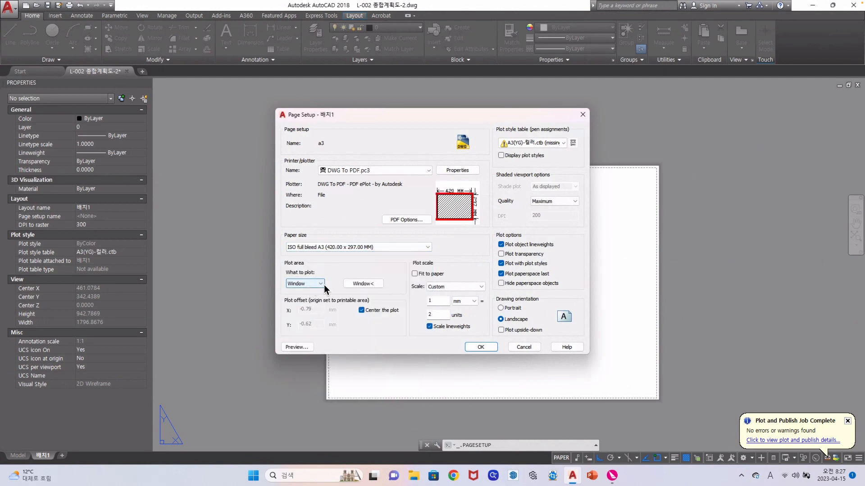
{"action": "left_click", "coordinate": [311, 297]}
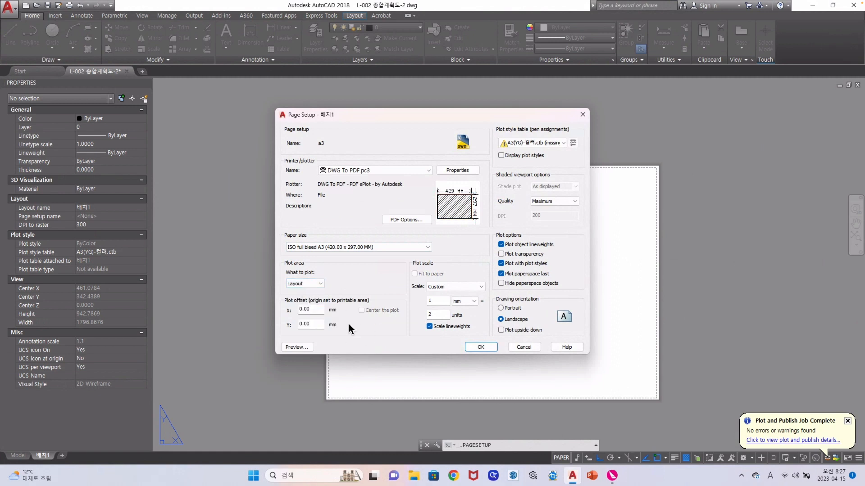
Set the a3 page setup's plot style table to None, and make a3 the current page setup for the layout.
{"action": "left_click", "coordinate": [564, 142]}
{"action": "left_click", "coordinate": [534, 154]}
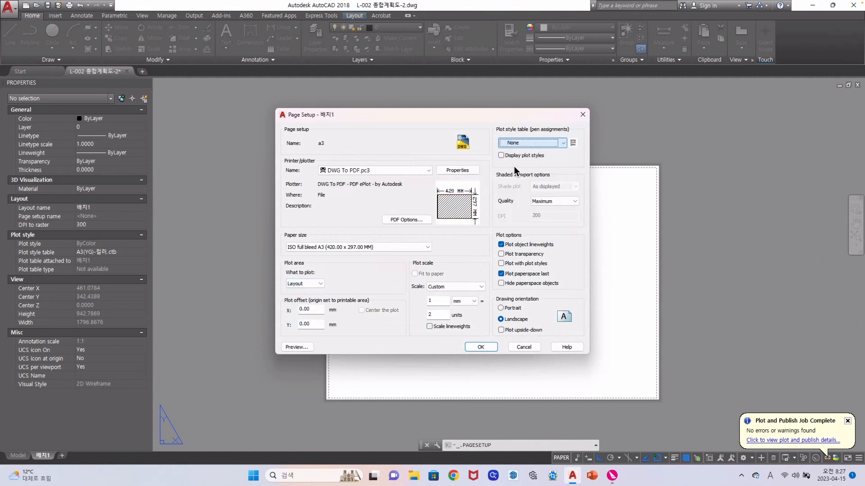
{"action": "left_click", "coordinate": [481, 347]}
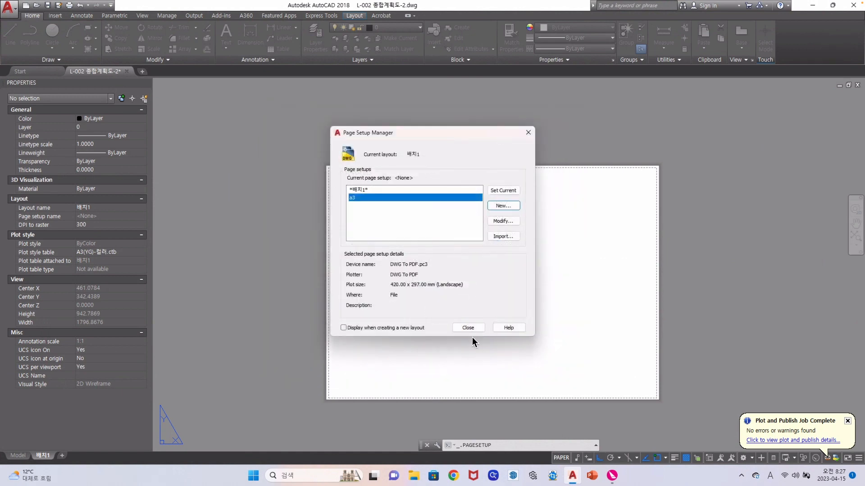
{"action": "left_click", "coordinate": [505, 190]}
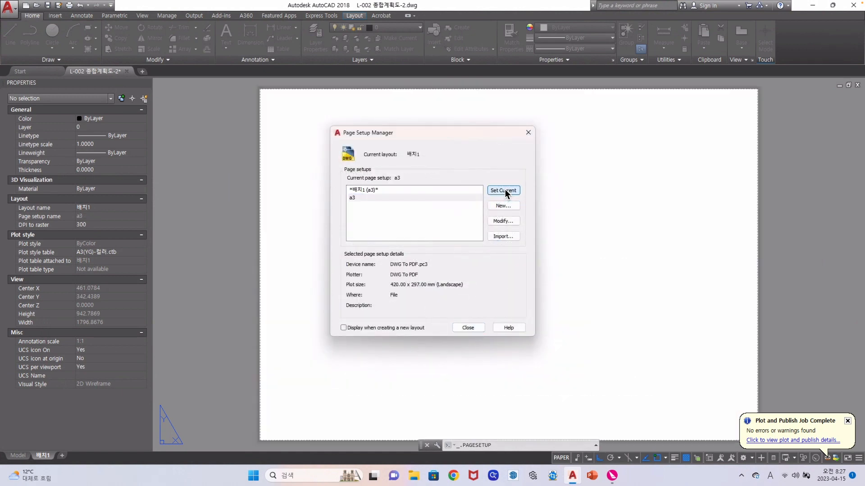
{"action": "left_click", "coordinate": [466, 328]}
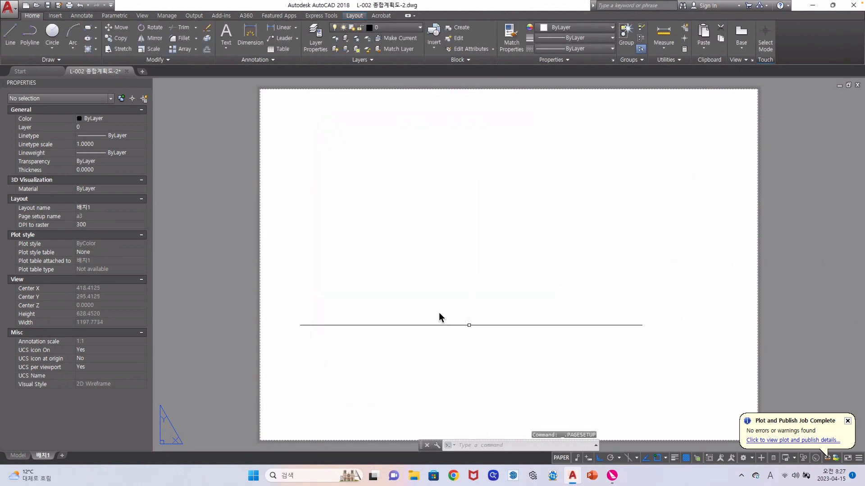
Create a rectangular viewport spanning the A3 sheet from its upper-left corner to its lower-right corner.
{"action": "scroll", "coordinate": [384, 250], "scroll_direction": "down", "scroll_amount": 2}
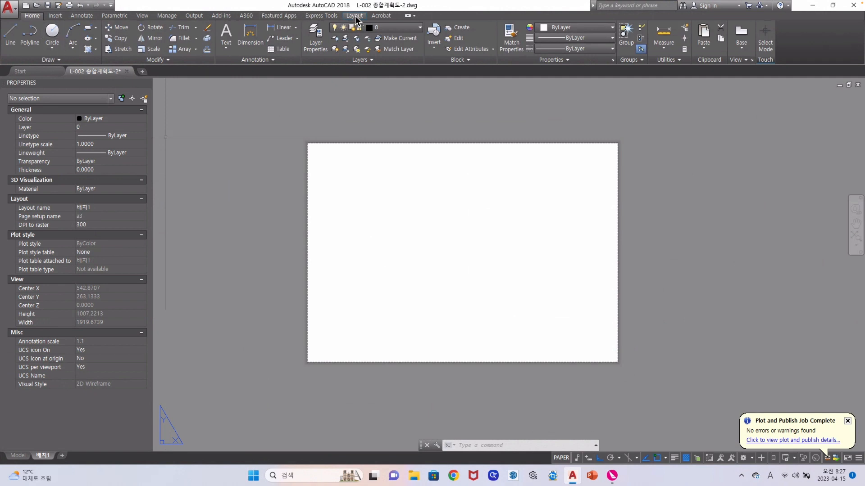
{"action": "left_click", "coordinate": [354, 17]}
{"action": "left_click", "coordinate": [61, 52]}
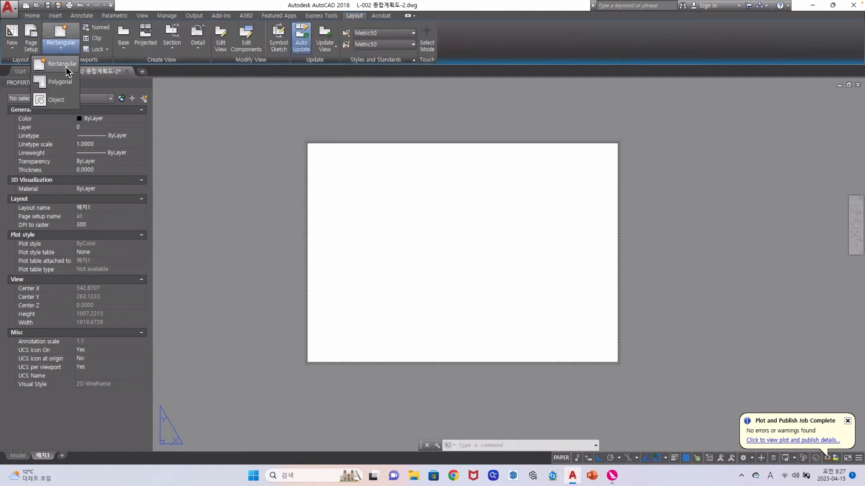
{"action": "left_click", "coordinate": [67, 72]}
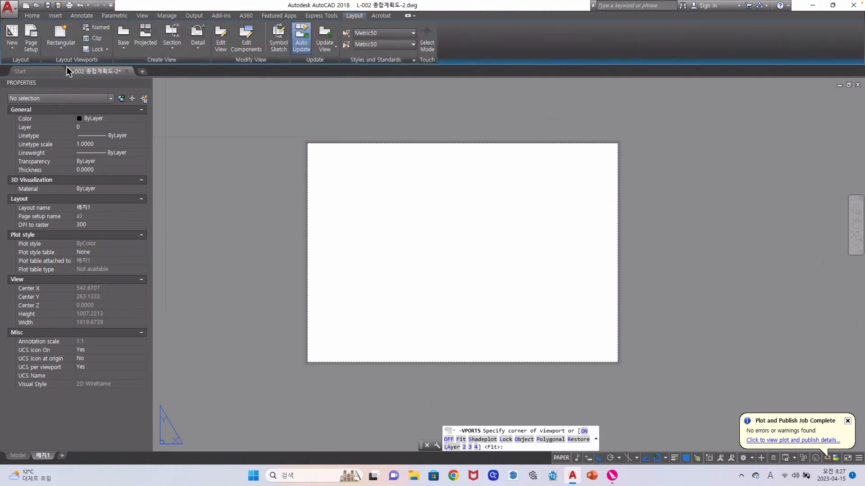
{"action": "left_click", "coordinate": [308, 144]}
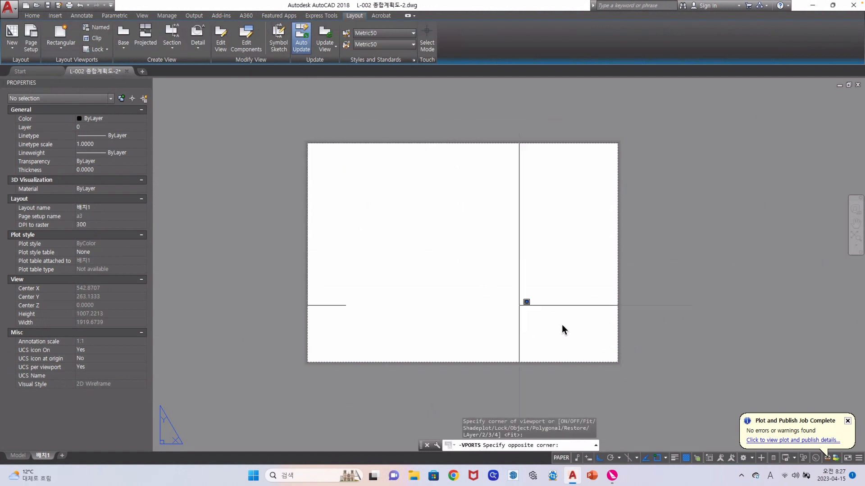
{"action": "left_click", "coordinate": [617, 363]}
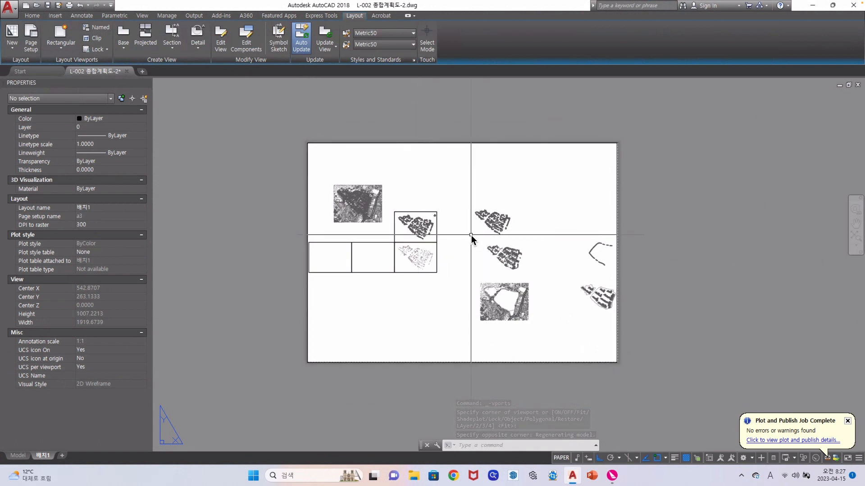
Examine the base plan, framed drawings and separated block copies shown through the new viewport.
{"action": "scroll", "coordinate": [496, 237], "scroll_direction": "up", "scroll_amount": 4}
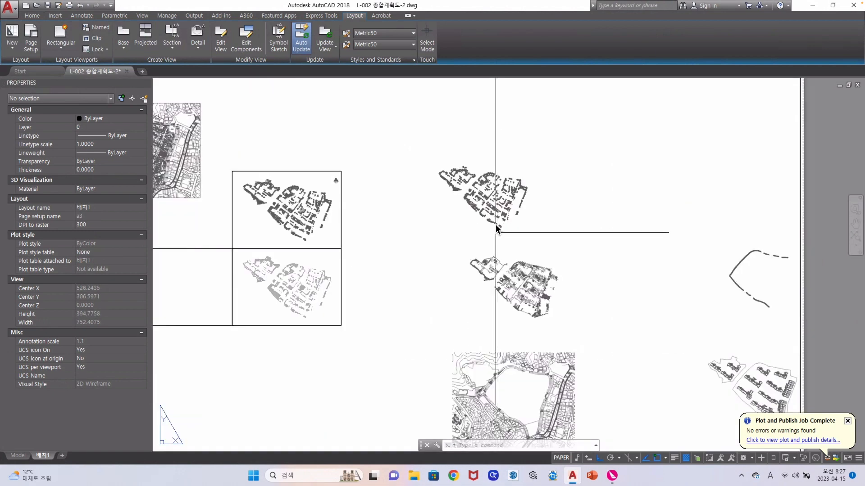
{"action": "scroll", "coordinate": [499, 218], "scroll_direction": "down", "scroll_amount": 4}
{"action": "scroll", "coordinate": [494, 215], "scroll_direction": "up", "scroll_amount": 10}
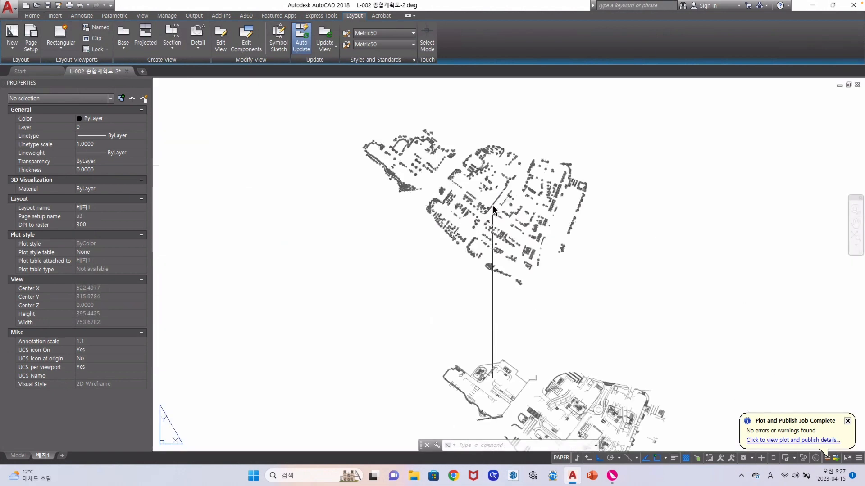
{"action": "scroll", "coordinate": [499, 209], "scroll_direction": "down", "scroll_amount": 10}
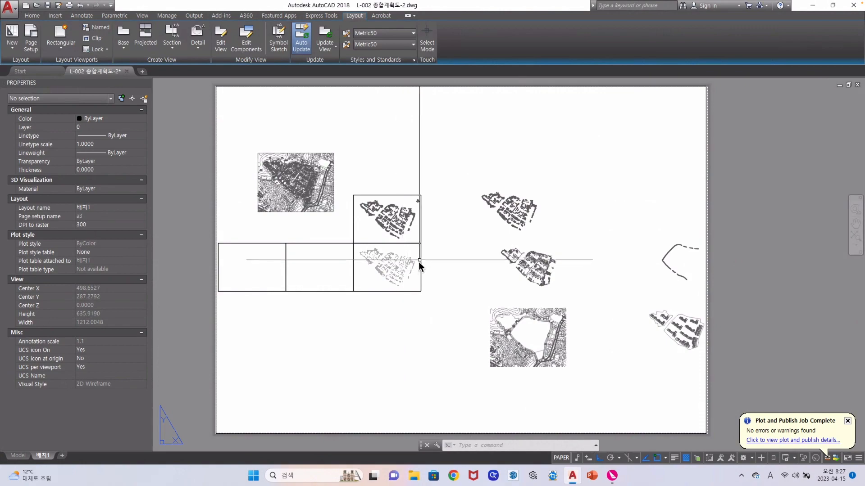
{"action": "scroll", "coordinate": [387, 269], "scroll_direction": "up", "scroll_amount": 8}
{"action": "scroll", "coordinate": [387, 269], "scroll_direction": "down", "scroll_amount": 2}
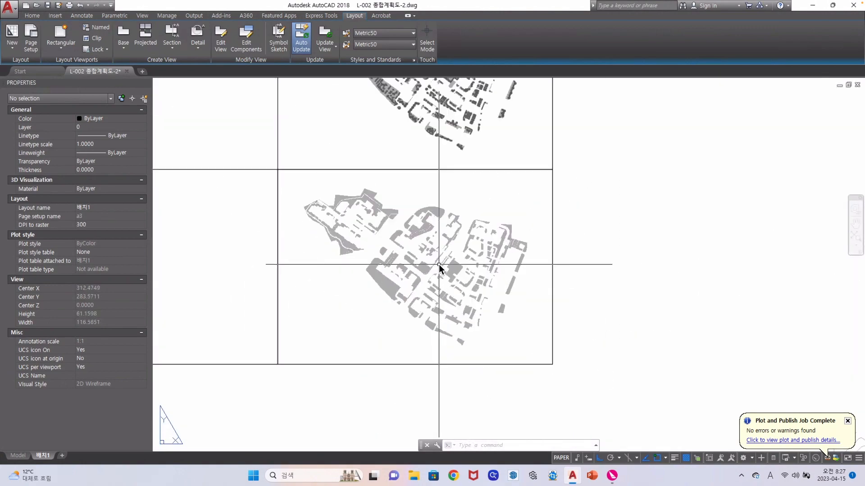
{"action": "scroll", "coordinate": [424, 264], "scroll_direction": "down", "scroll_amount": 2}
{"action": "scroll", "coordinate": [408, 266], "scroll_direction": "up", "scroll_amount": 1}
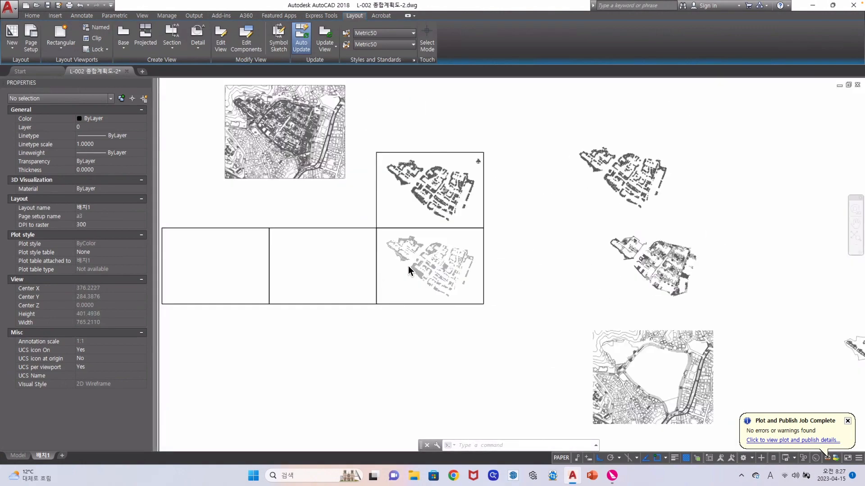
{"action": "scroll", "coordinate": [408, 265], "scroll_direction": "down", "scroll_amount": 1}
{"action": "left_click_drag", "start_coordinate": [425, 269], "coordinate": [446, 270]}
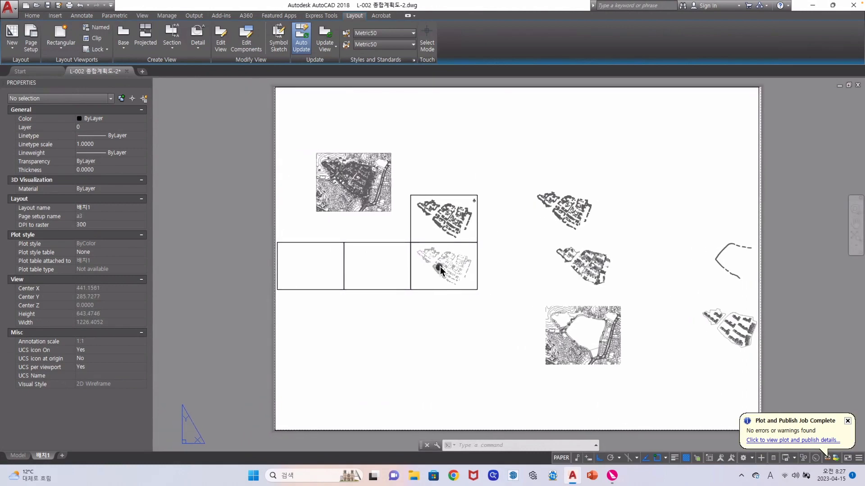
Activate the viewport and frame the gray hatched planting areas from the frame below the tree drawing.
{"action": "double_click", "coordinate": [453, 315]}
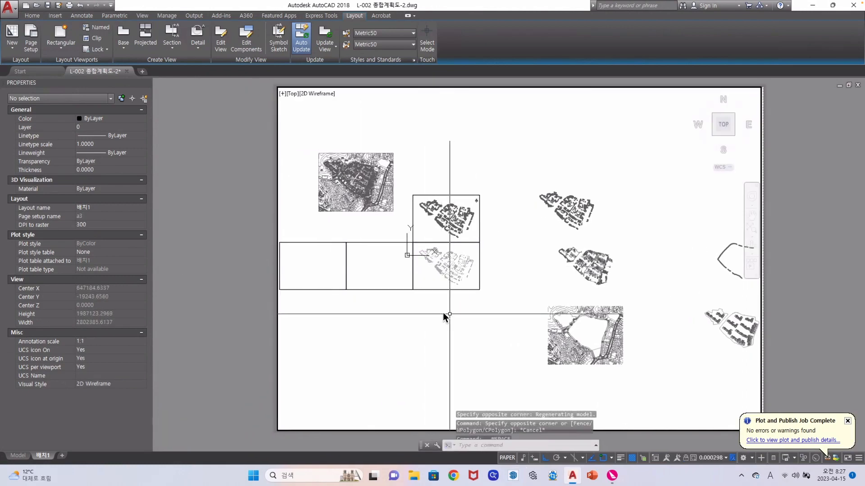
{"action": "scroll", "coordinate": [444, 272], "scroll_direction": "up", "scroll_amount": 5}
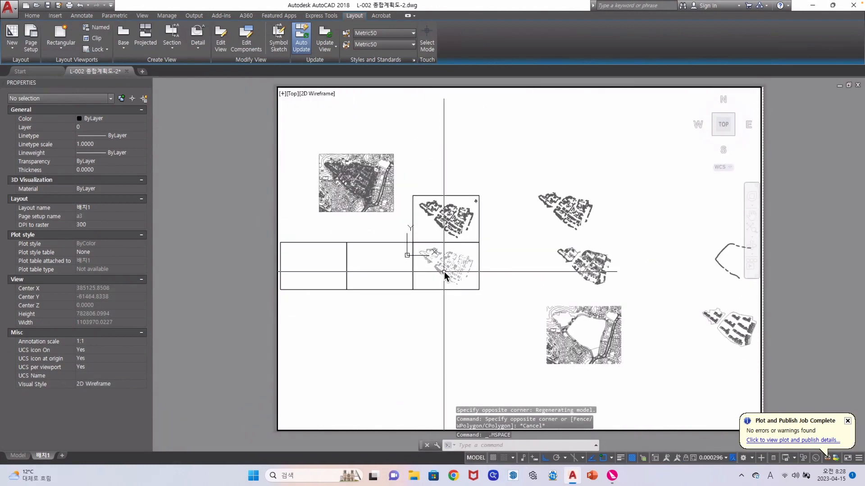
{"action": "scroll", "coordinate": [444, 272], "scroll_direction": "up", "scroll_amount": 2}
{"action": "left_click_drag", "start_coordinate": [444, 272], "coordinate": [506, 290]}
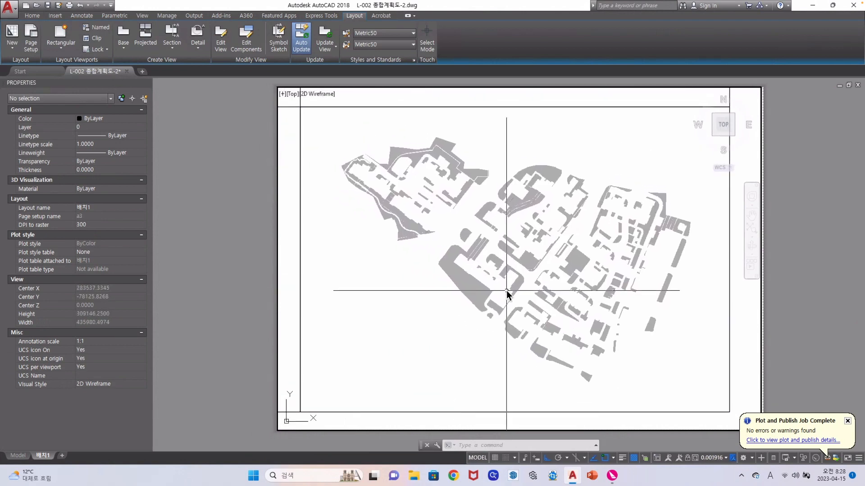
{"action": "scroll", "coordinate": [506, 291], "scroll_direction": "up", "scroll_amount": 3}
{"action": "scroll", "coordinate": [506, 291], "scroll_direction": "down", "scroll_amount": 3}
Zoom the active viewport with the Scale option and a scale factor of 1/1000.
{"action": "type", "text": "z"}
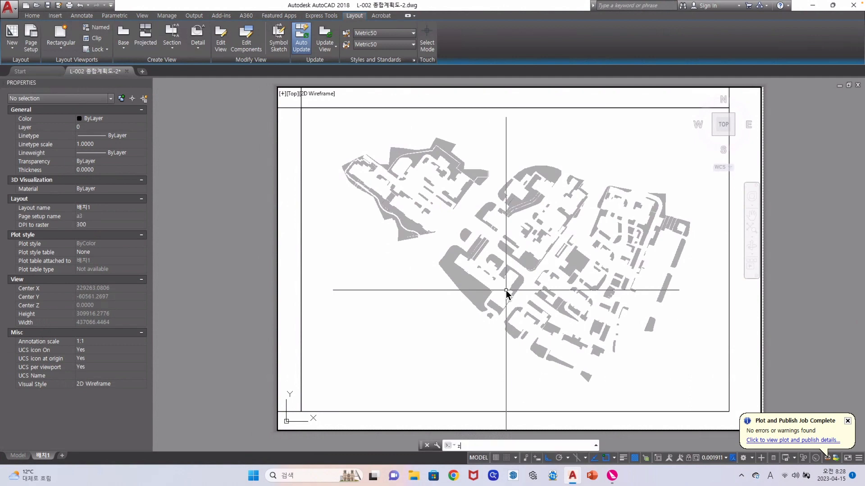
{"action": "key", "text": "Return"}
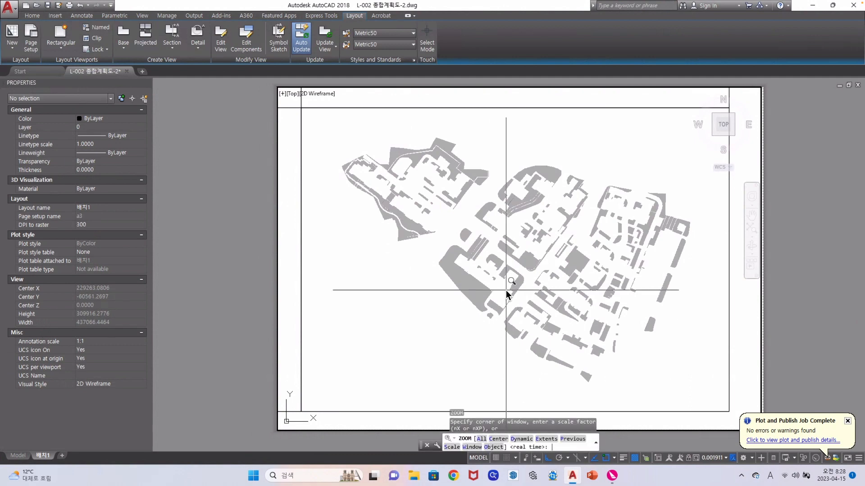
{"action": "key", "text": "Return"}
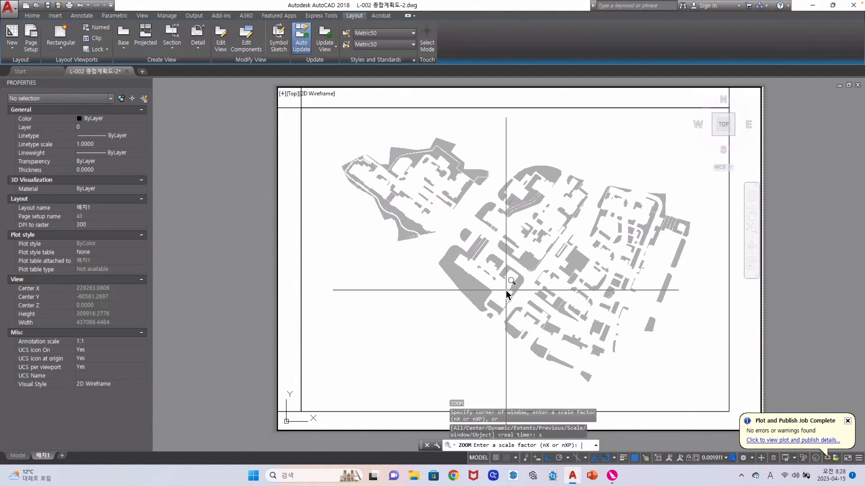
{"action": "type", "text": "1/1000"}
{"action": "key", "text": "Return"}
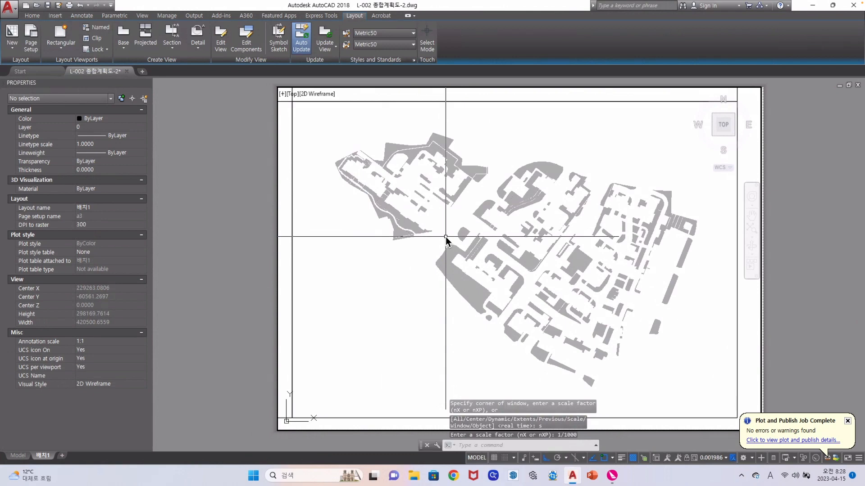
Reapply the 1/1000 zoom scale factor to the viewport and return to paper space.
{"action": "type", "text": "z"}
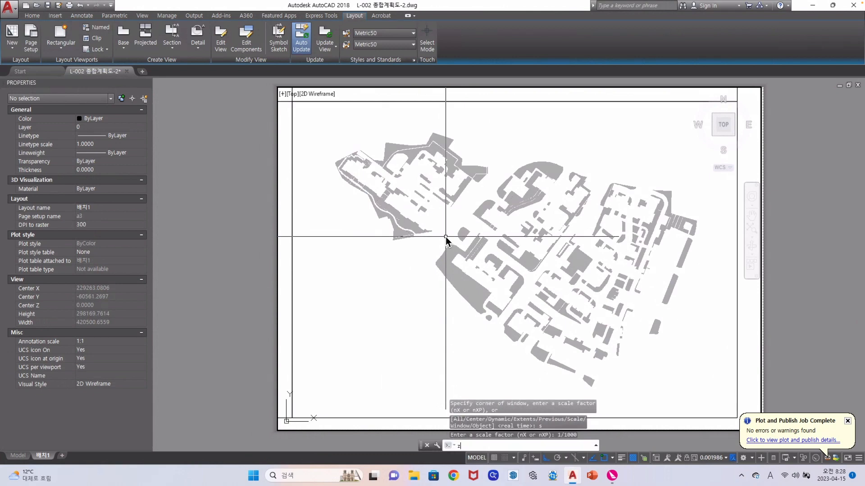
{"action": "key", "text": "Return"}
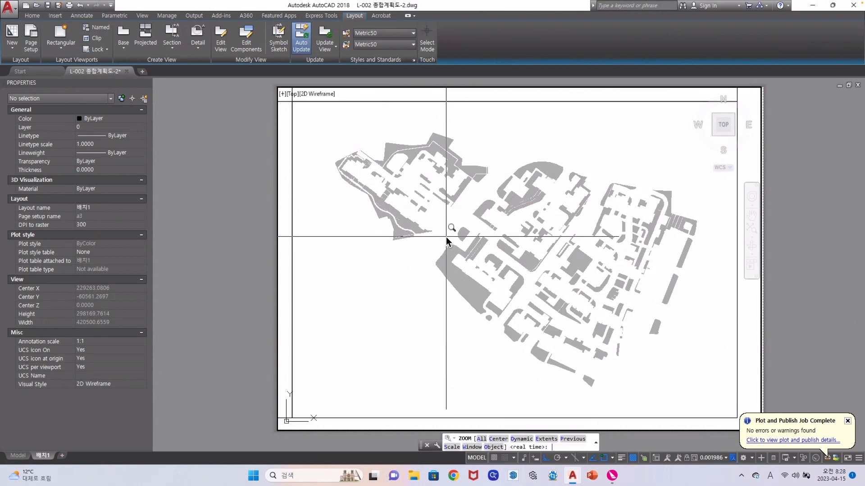
{"action": "left_click", "coordinate": [453, 448]}
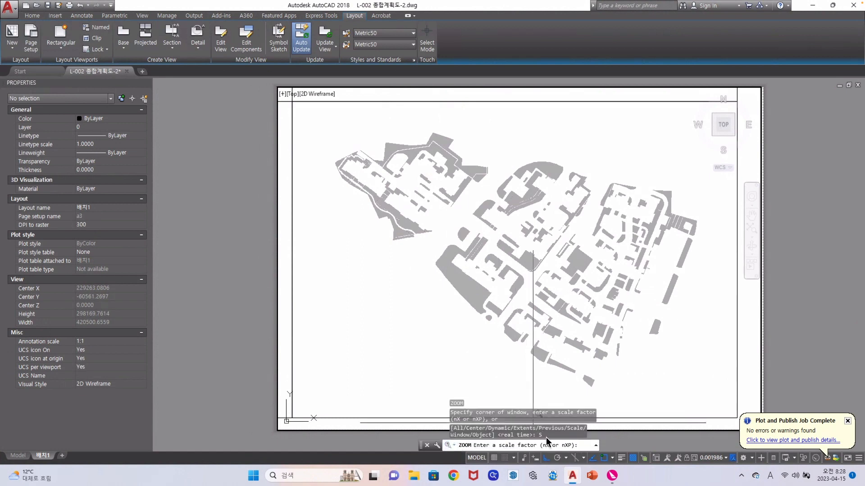
{"action": "type", "text": "1"}
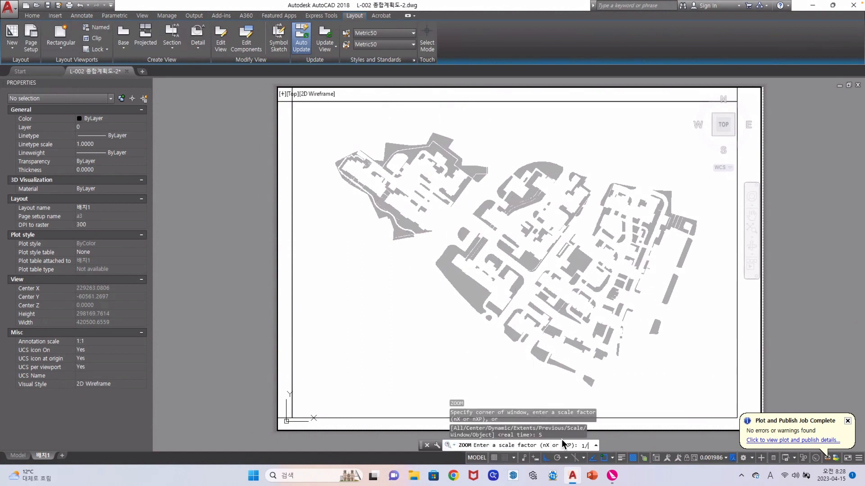
{"action": "type", "text": "/1000"}
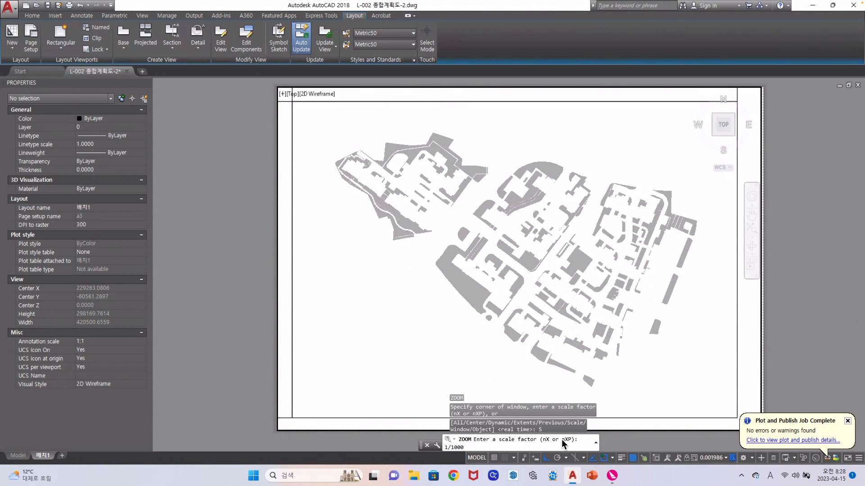
{"action": "key", "text": "Return"}
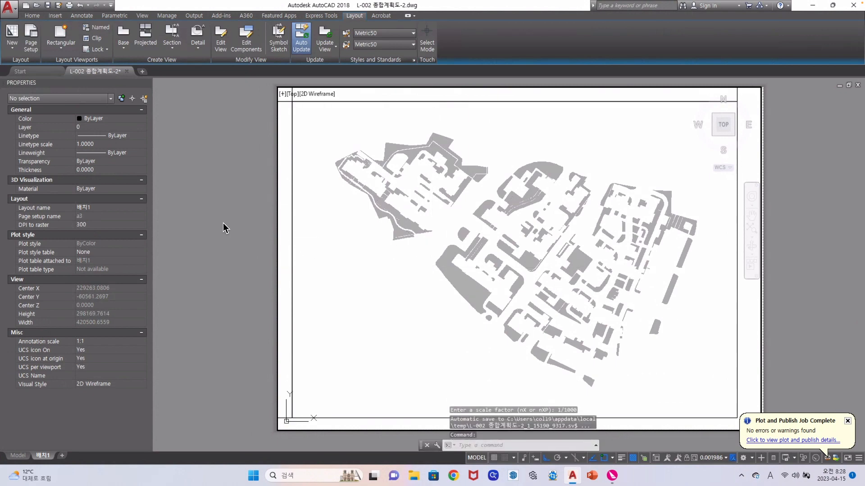
{"action": "double_click", "coordinate": [225, 229]}
Duplicate the 배지1 layout beside the original and switch to the copy.
{"action": "scroll", "coordinate": [243, 205], "scroll_direction": "down", "scroll_amount": 8}
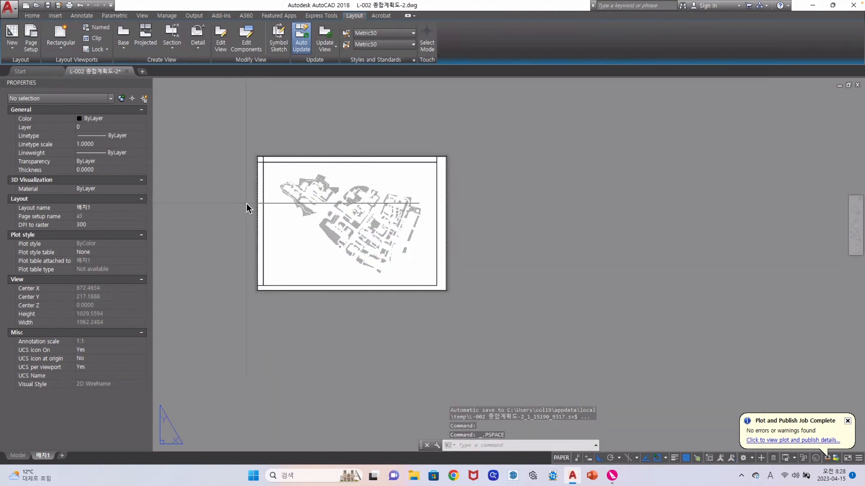
{"action": "scroll", "coordinate": [265, 216], "scroll_direction": "up", "scroll_amount": 8}
{"action": "left_click_drag", "start_coordinate": [315, 211], "coordinate": [380, 247]}
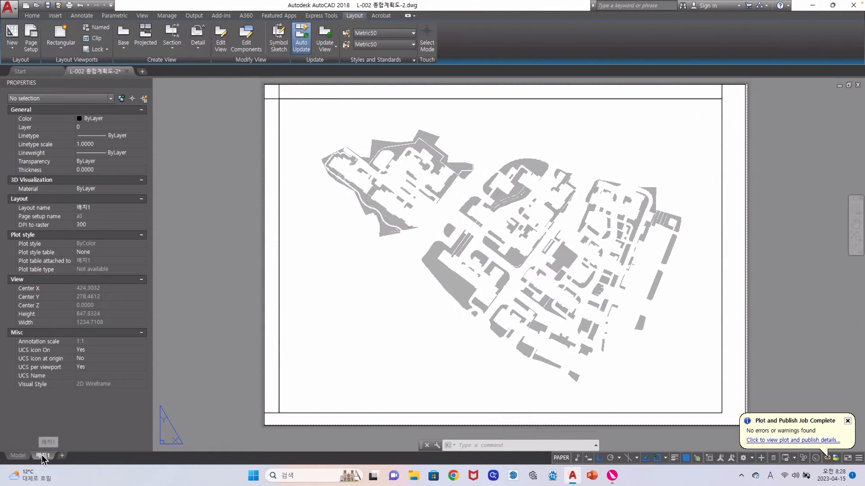
{"action": "left_click_drag", "start_coordinate": [44, 459], "coordinate": [55, 455]}
{"action": "left_click", "coordinate": [72, 458]}
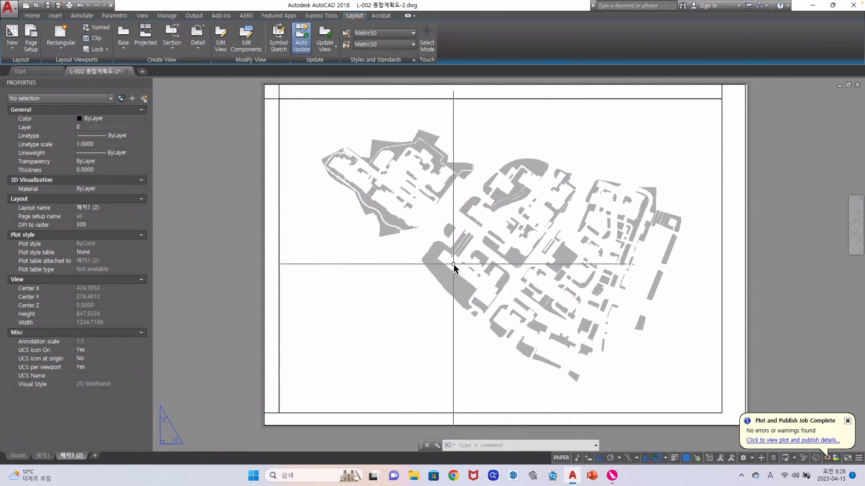
Activate the layout copy's viewport and frame the standalone trees-only drawing outside the sheet frames.
{"action": "double_click", "coordinate": [420, 288]}
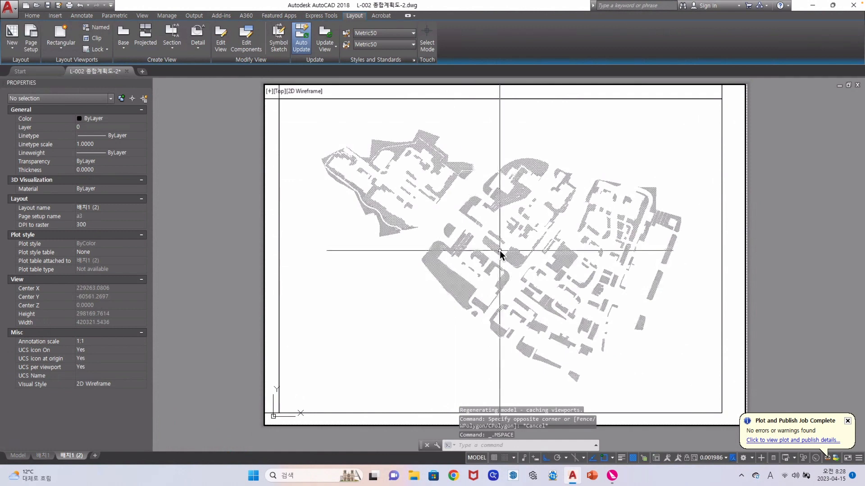
{"action": "scroll", "coordinate": [499, 255], "scroll_direction": "down", "scroll_amount": 3}
{"action": "scroll", "coordinate": [499, 255], "scroll_direction": "down", "scroll_amount": 4}
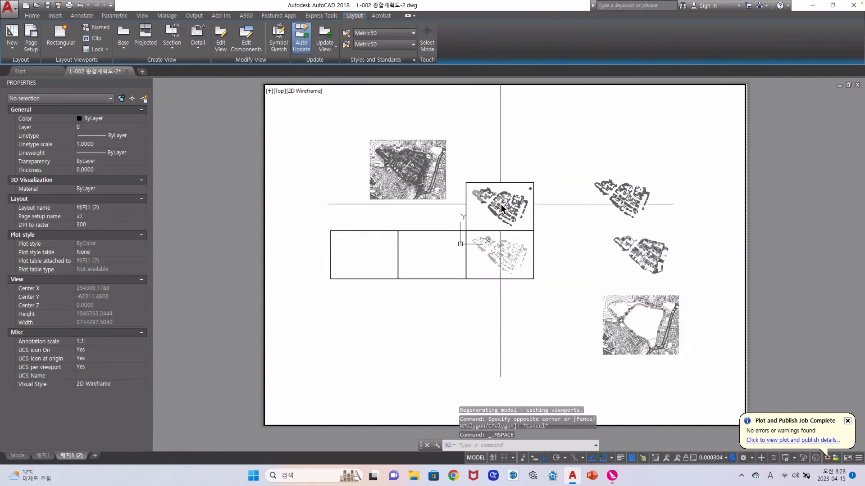
{"action": "scroll", "coordinate": [501, 204], "scroll_direction": "up", "scroll_amount": 4}
{"action": "scroll", "coordinate": [500, 208], "scroll_direction": "up", "scroll_amount": 4}
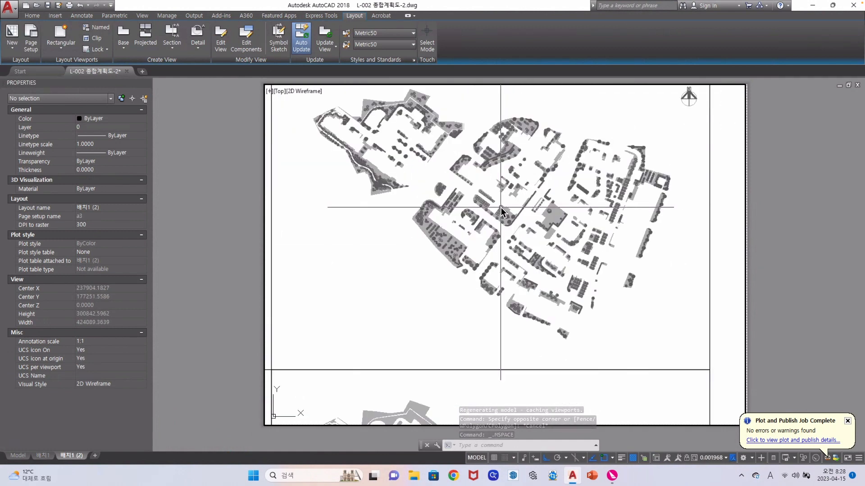
{"action": "scroll", "coordinate": [500, 207], "scroll_direction": "up", "scroll_amount": 2}
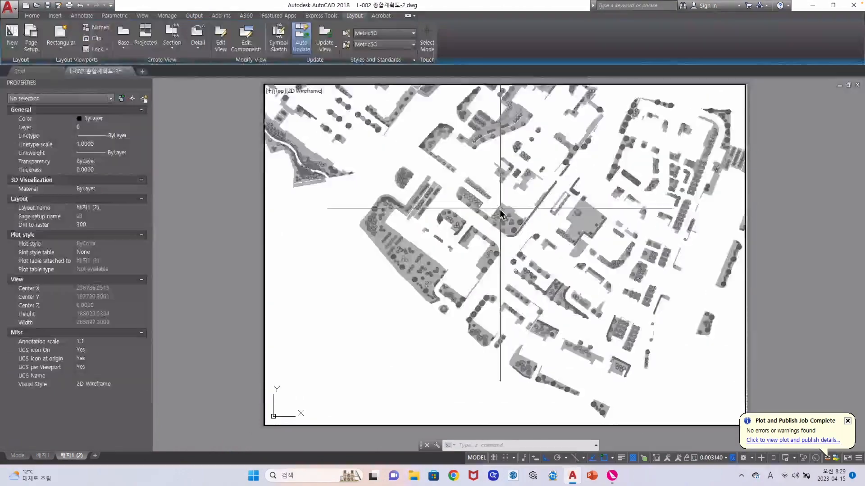
{"action": "scroll", "coordinate": [500, 211], "scroll_direction": "down", "scroll_amount": 8}
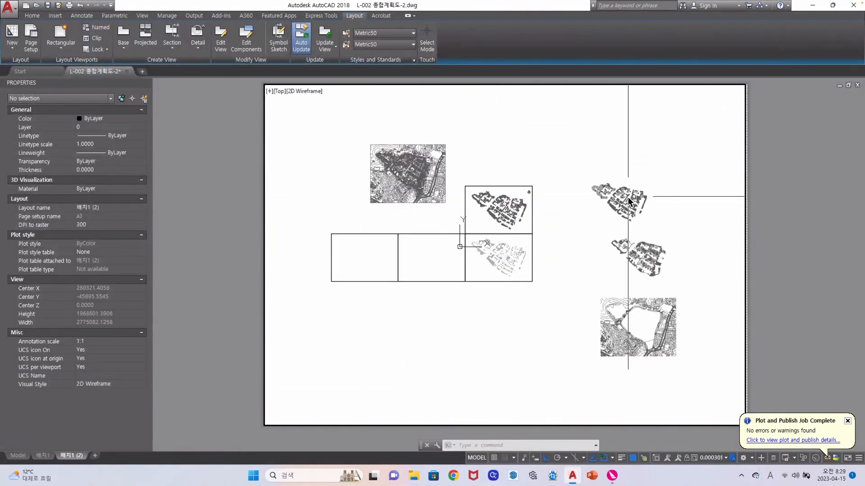
{"action": "scroll", "coordinate": [626, 199], "scroll_direction": "up", "scroll_amount": 3}
{"action": "scroll", "coordinate": [622, 199], "scroll_direction": "up", "scroll_amount": 4}
{"action": "scroll", "coordinate": [610, 202], "scroll_direction": "down", "scroll_amount": 3}
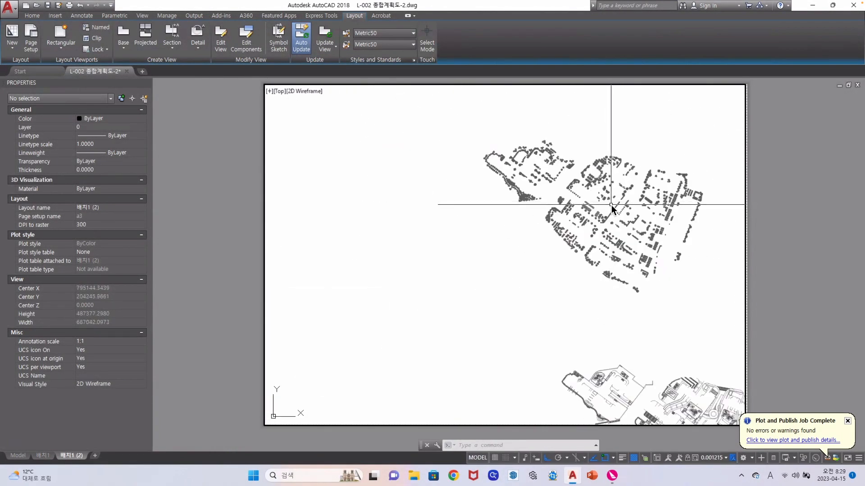
{"action": "left_click_drag", "start_coordinate": [579, 224], "coordinate": [522, 249]}
{"action": "scroll", "coordinate": [507, 266], "scroll_direction": "up", "scroll_amount": 3}
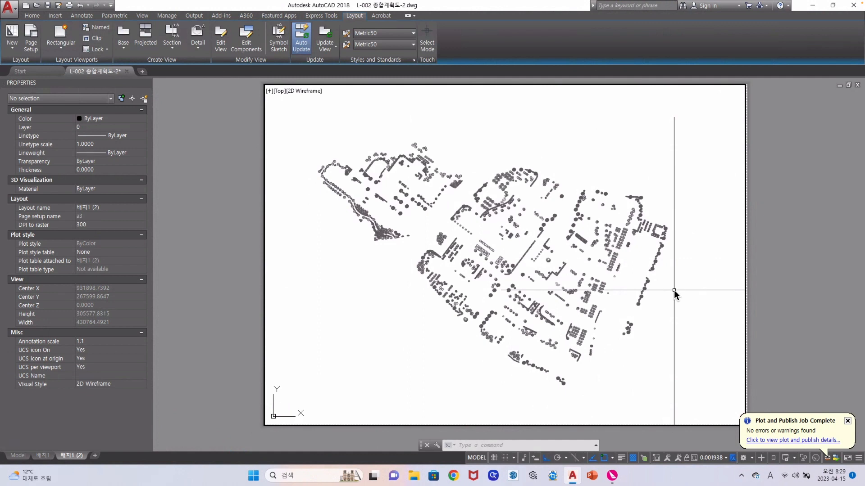
Zoom the tree drawing's viewport with the Scale option and a factor of 1/1000, and return to paper space.
{"action": "type", "text": "z"}
{"action": "key", "text": "Return"}
{"action": "type", "text": "s"}
{"action": "key", "text": "Return"}
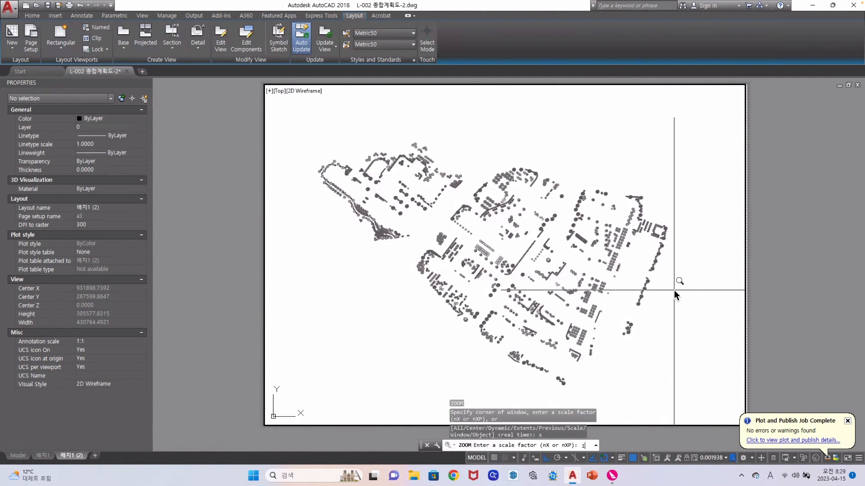
{"action": "type", "text": "1/1000"}
{"action": "key", "text": "Return"}
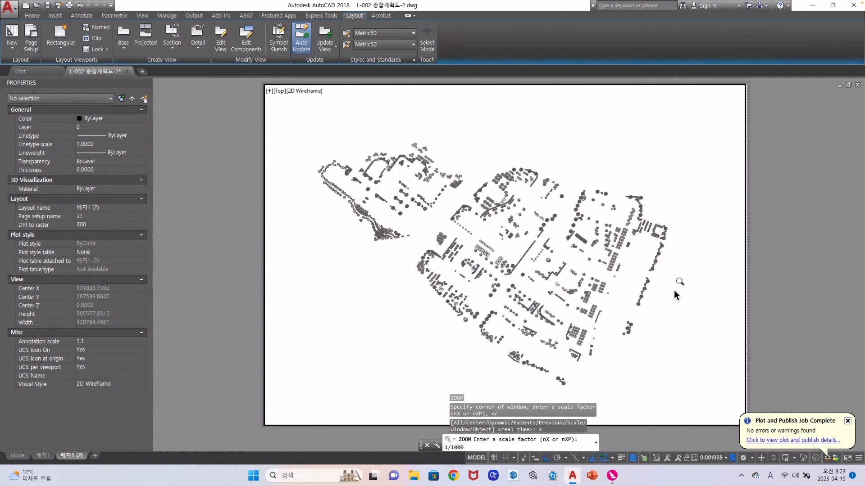
{"action": "double_click", "coordinate": [775, 248]}
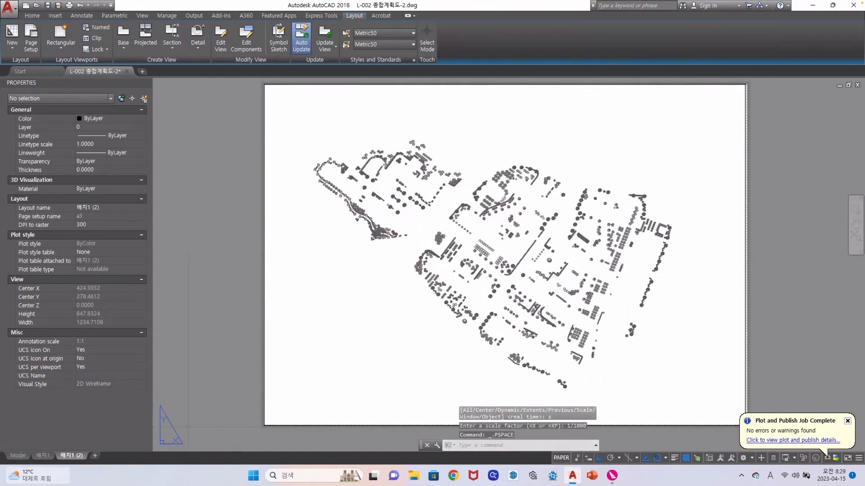
Duplicate the 배지1 (2) layout at the end and frame the paths and facilities linework below the trees in the copy's viewport.
{"action": "mouse_move", "coordinate": [58, 475]}
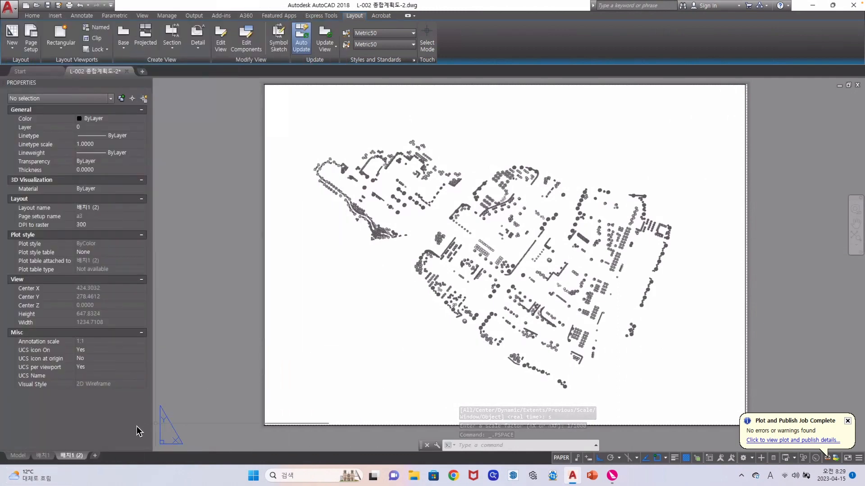
{"action": "left_click_drag", "start_coordinate": [77, 455], "coordinate": [101, 455]}
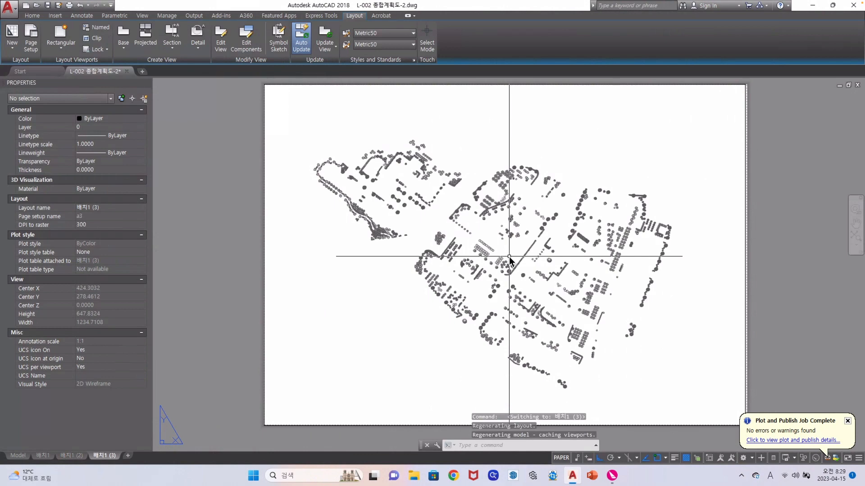
{"action": "double_click", "coordinate": [575, 252]}
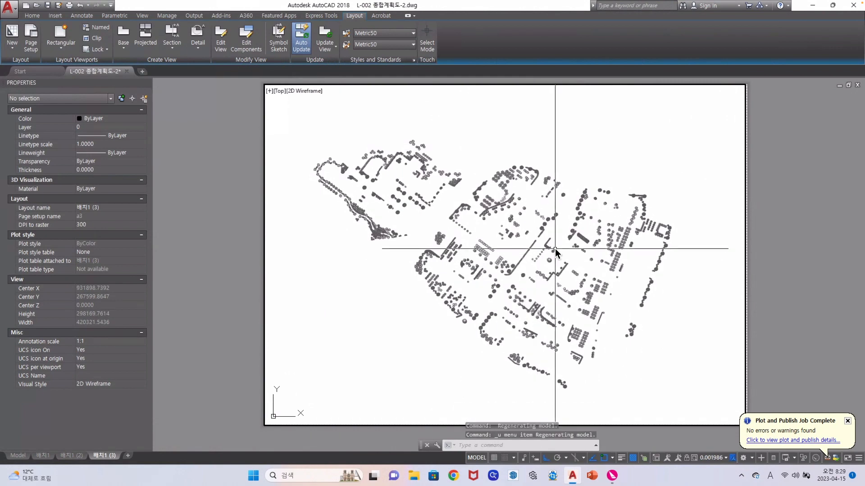
{"action": "key", "text": "ctrl+z"}
{"action": "scroll", "coordinate": [544, 257], "scroll_direction": "down", "scroll_amount": 3}
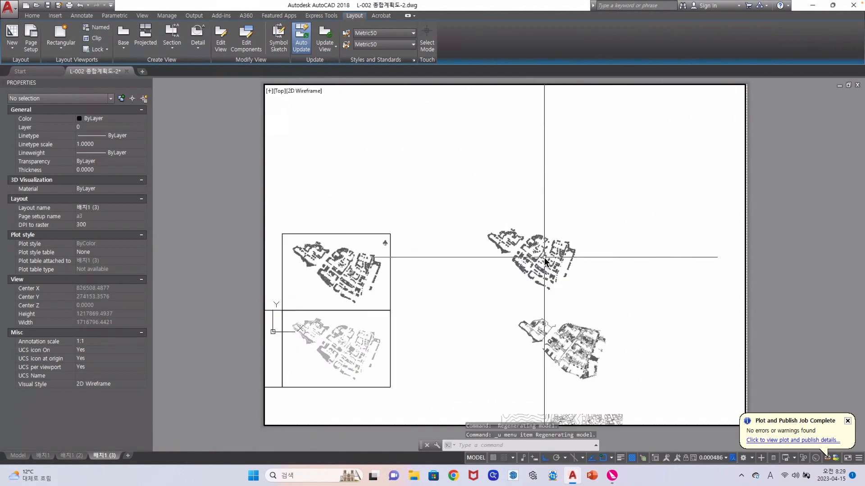
{"action": "scroll", "coordinate": [570, 352], "scroll_direction": "up", "scroll_amount": 2}
{"action": "scroll", "coordinate": [536, 253], "scroll_direction": "up", "scroll_amount": 6}
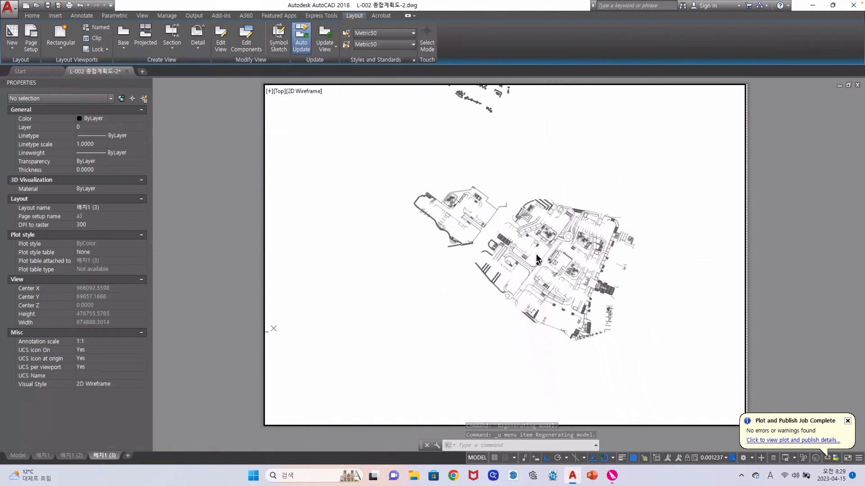
{"action": "scroll", "coordinate": [530, 249], "scroll_direction": "down", "scroll_amount": 4}
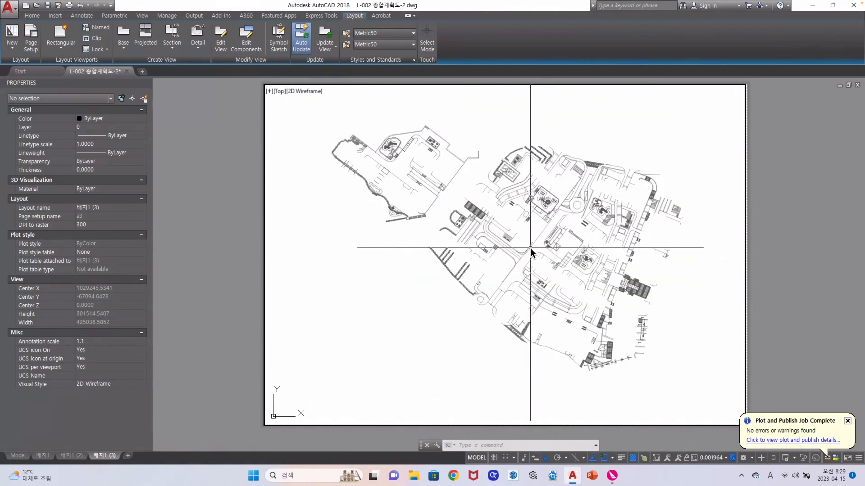
Scale the paths and facilities viewport to a zoom factor of 1/1000 and return to paper space.
{"action": "type", "text": "z"}
{"action": "key", "text": "Return"}
{"action": "type", "text": "s"}
{"action": "key", "text": "Return"}
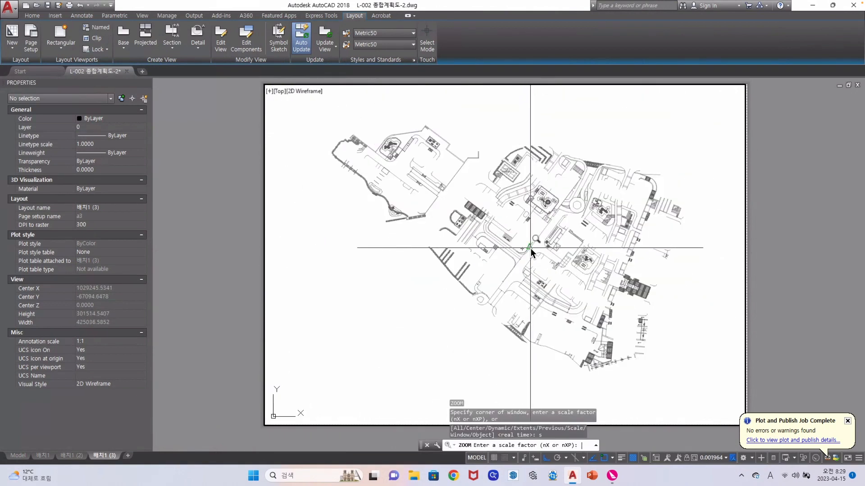
{"action": "type", "text": "1/100"}
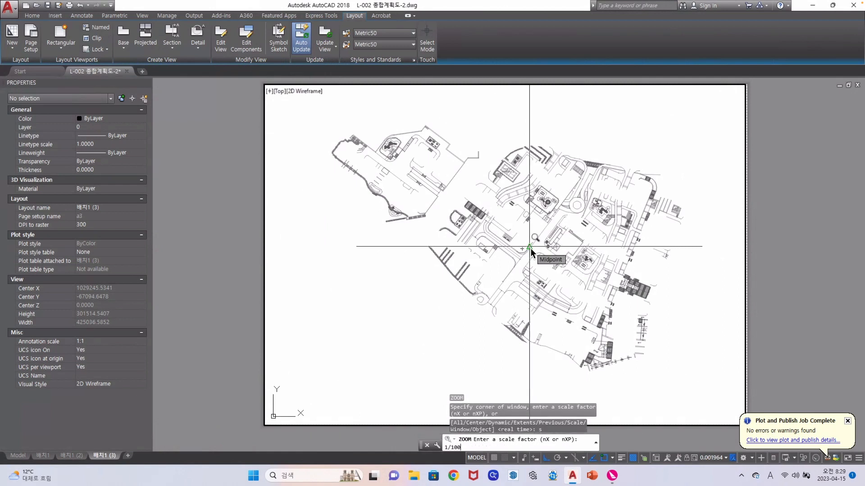
{"action": "type", "text": "0"}
{"action": "key", "text": "Return"}
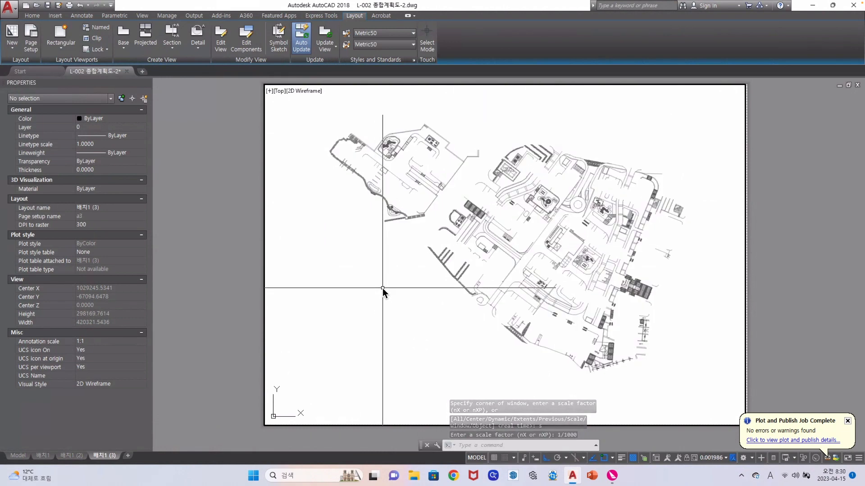
{"action": "double_click", "coordinate": [242, 295]}
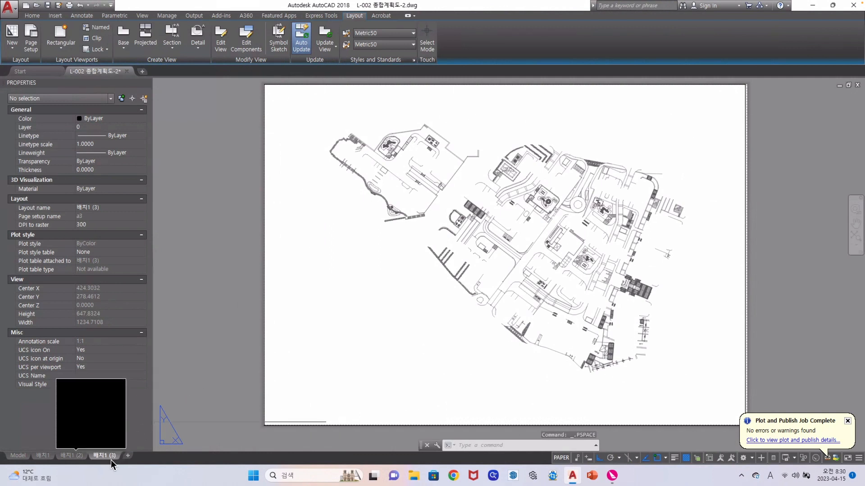
Duplicate the 배지1 (3) layout at the end and frame the surrounding roads and contours map in the copy's viewport.
{"action": "left_click_drag", "start_coordinate": [112, 458], "coordinate": [125, 456]}
{"action": "left_click", "coordinate": [136, 455]}
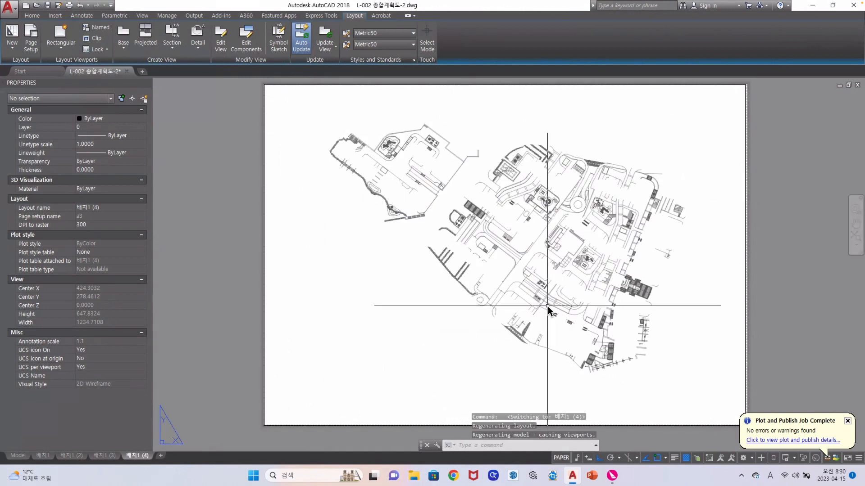
{"action": "double_click", "coordinate": [413, 338]}
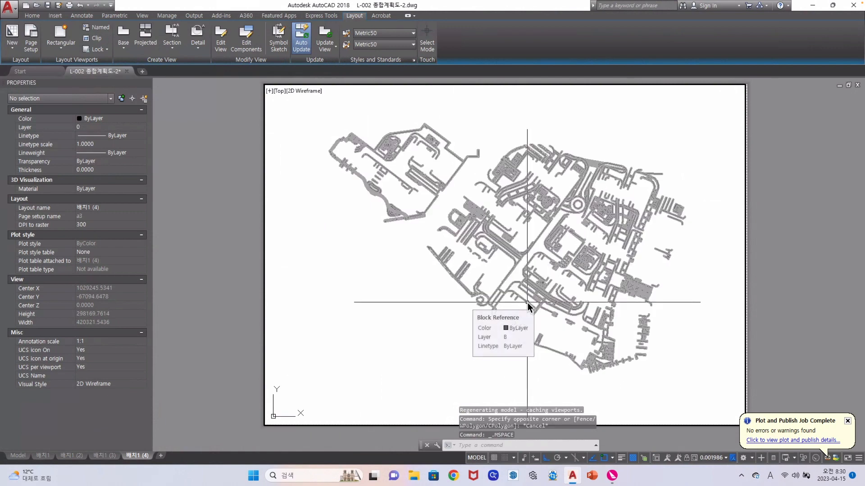
{"action": "middle_click", "coordinate": [527, 304]}
{"action": "left_click_drag", "start_coordinate": [527, 303], "coordinate": [527, 166]}
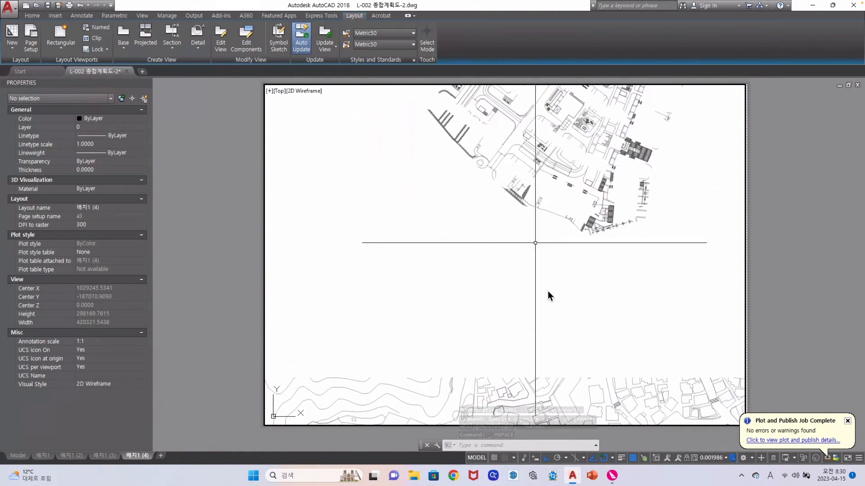
{"action": "left_click_drag", "start_coordinate": [556, 320], "coordinate": [546, 187]}
{"action": "left_click_drag", "start_coordinate": [558, 358], "coordinate": [557, 221]}
{"action": "left_click_drag", "start_coordinate": [565, 307], "coordinate": [578, 280]}
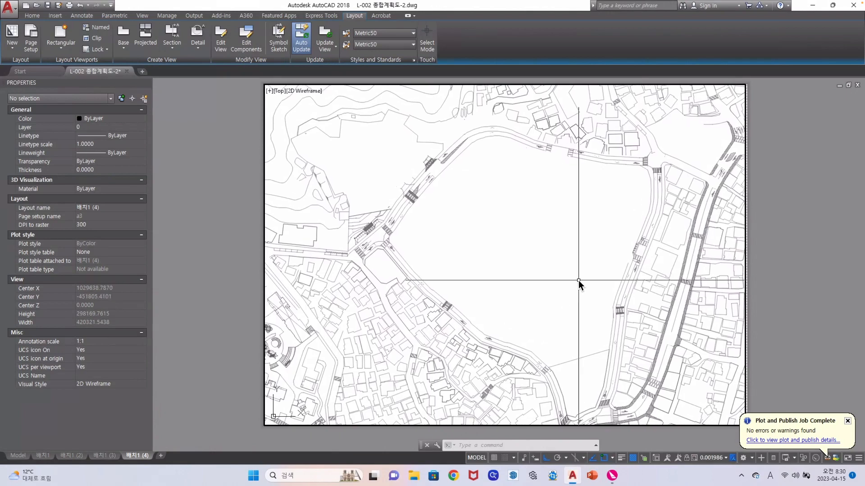
Scale the surrounding map's viewport to a zoom factor of 1/1000 and return to paper space.
{"action": "type", "text": "z"}
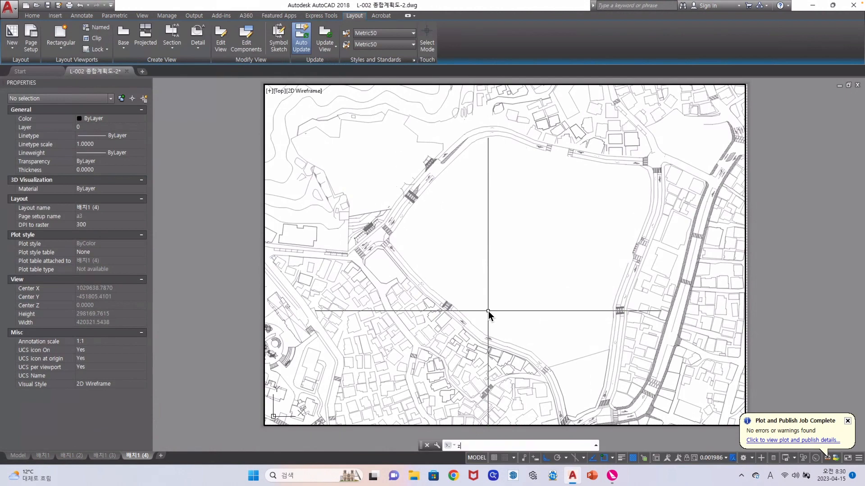
{"action": "key", "text": "Return"}
{"action": "type", "text": "s"}
{"action": "key", "text": "Return"}
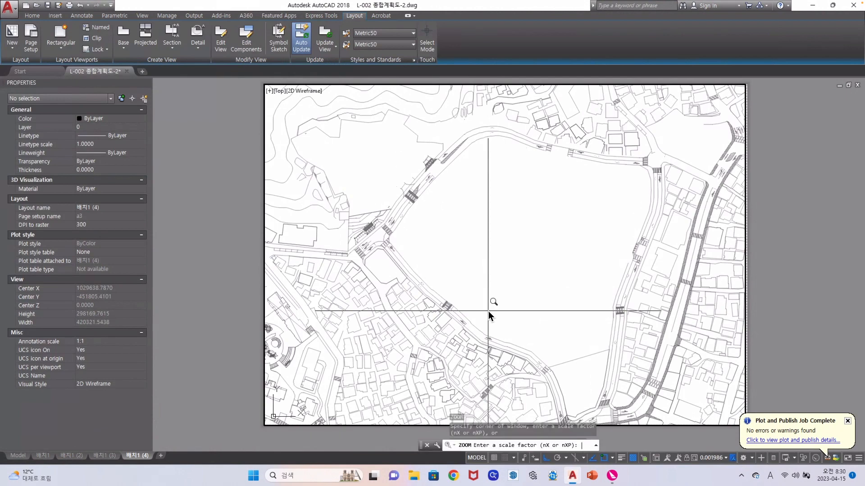
{"action": "type", "text": "1/10"}
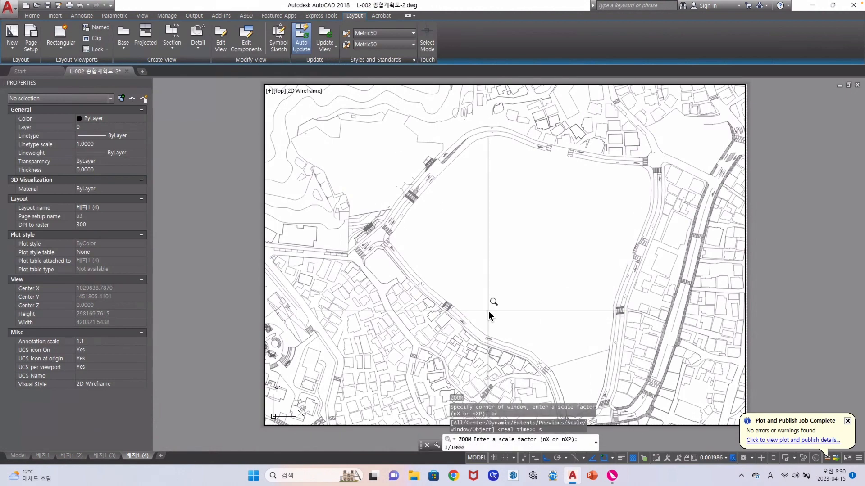
{"action": "type", "text": "00"}
{"action": "key", "text": "Return"}
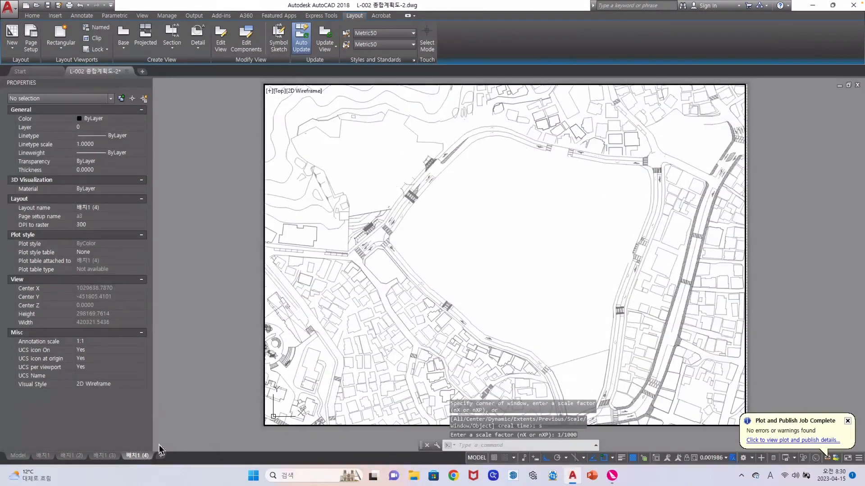
{"action": "double_click", "coordinate": [217, 369]}
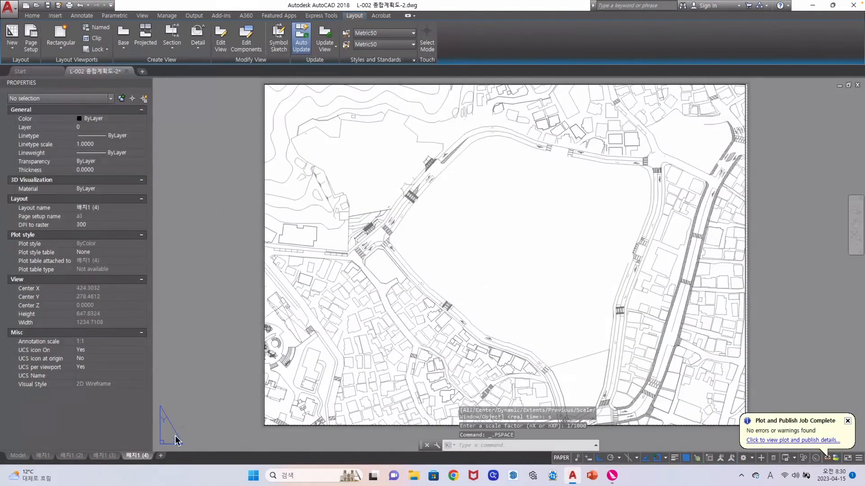
Duplicate the 배지1 (4) layout at the end and frame the apartment buildings and site boundaries in the copy's viewport.
{"action": "left_click", "coordinate": [146, 458]}
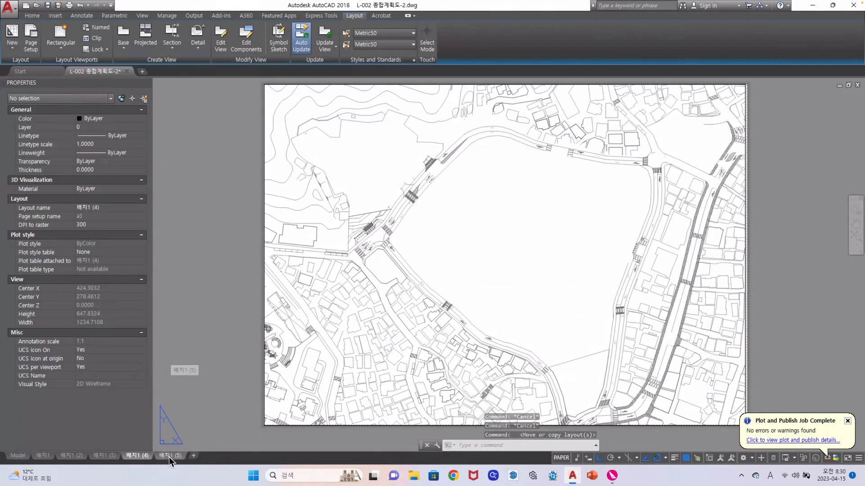
{"action": "left_click", "coordinate": [170, 456]}
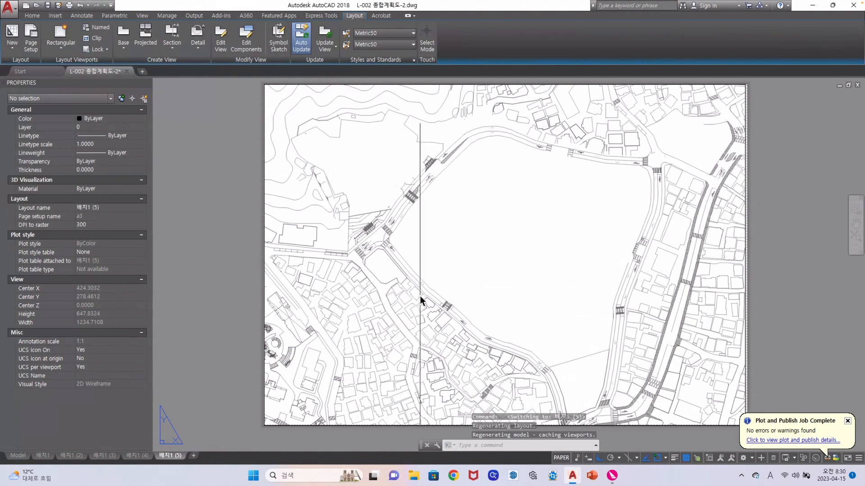
{"action": "double_click", "coordinate": [487, 275]}
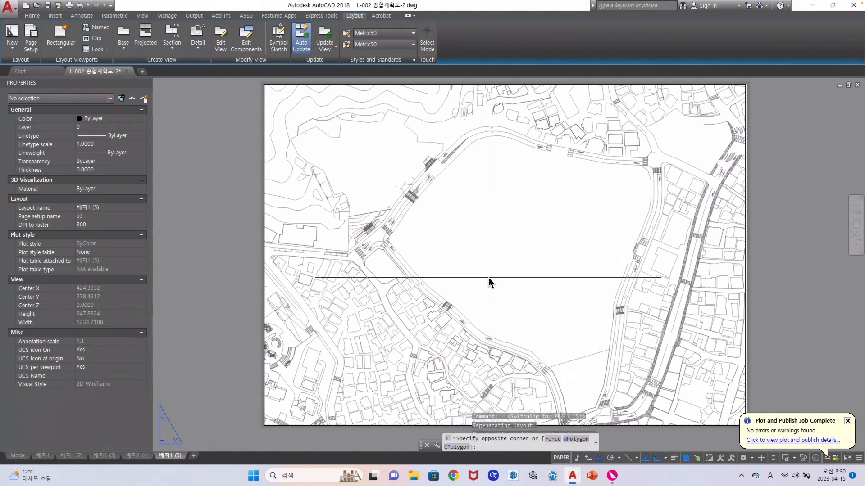
{"action": "left_click_drag", "start_coordinate": [488, 278], "coordinate": [337, 283]}
{"action": "left_click_drag", "start_coordinate": [547, 277], "coordinate": [383, 285]}
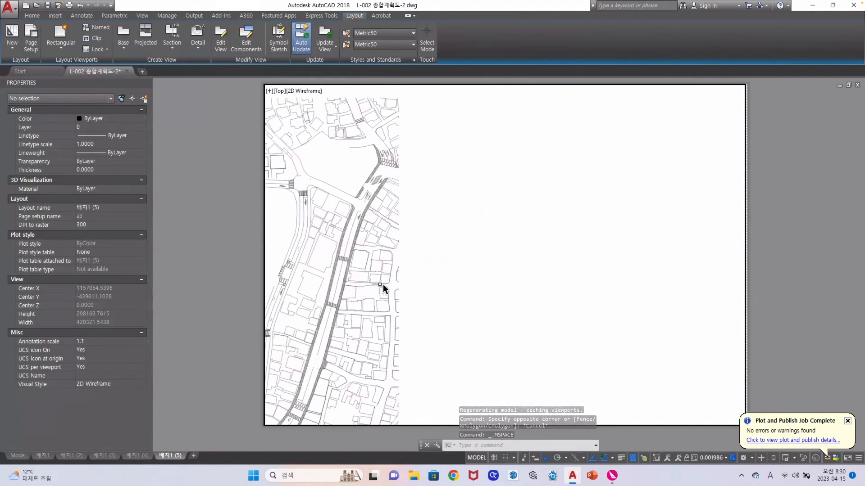
{"action": "left_click_drag", "start_coordinate": [592, 271], "coordinate": [369, 279]}
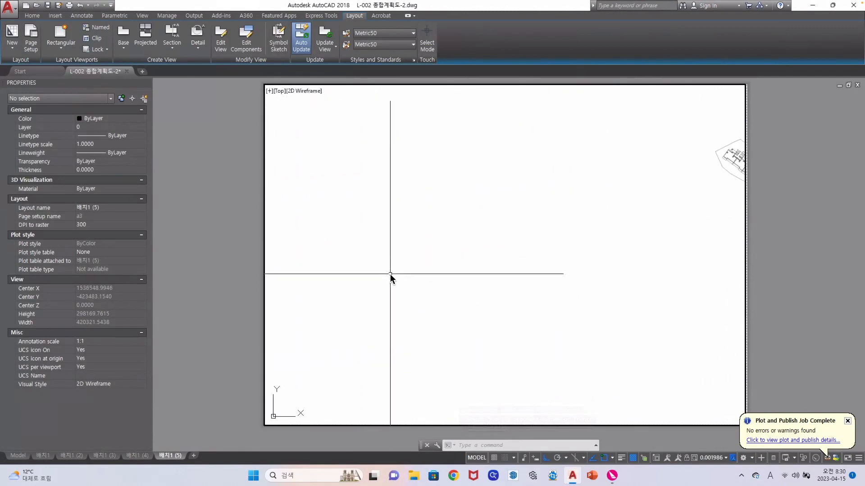
{"action": "left_click_drag", "start_coordinate": [588, 260], "coordinate": [310, 279]}
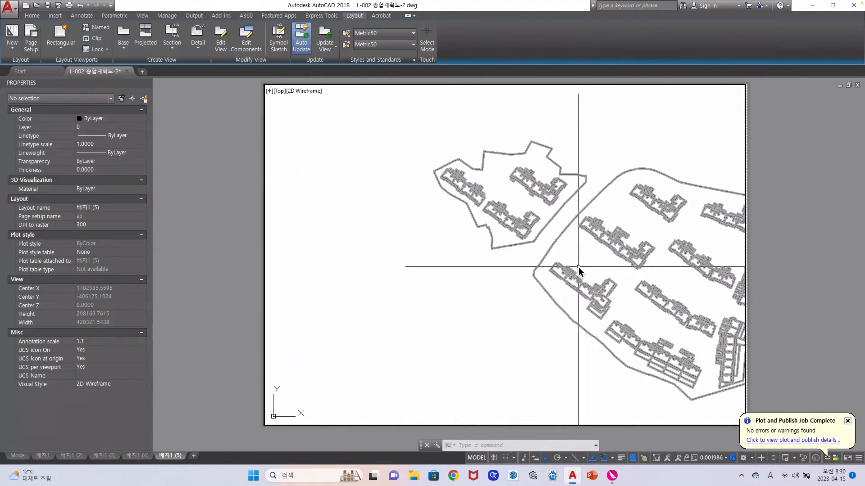
{"action": "left_click_drag", "start_coordinate": [579, 266], "coordinate": [482, 268]}
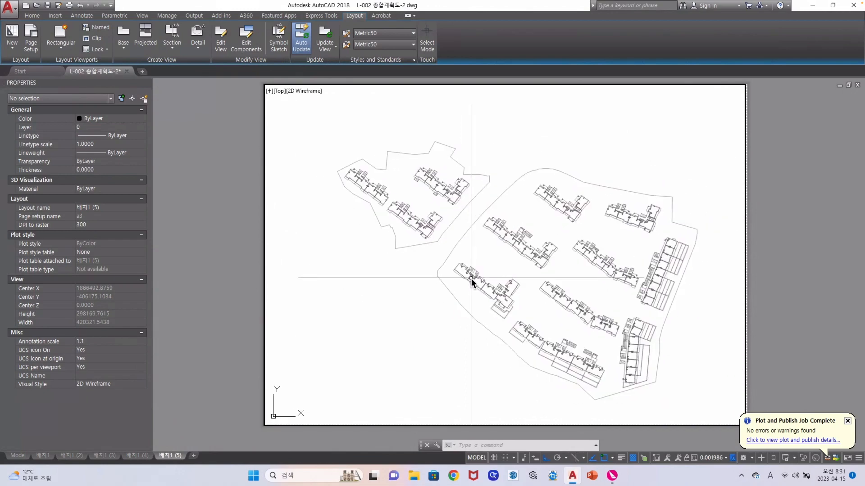
Scale the apartment buildings viewport to a zoom factor of 1/1000.
{"action": "type", "text": "z"}
{"action": "key", "text": "Return"}
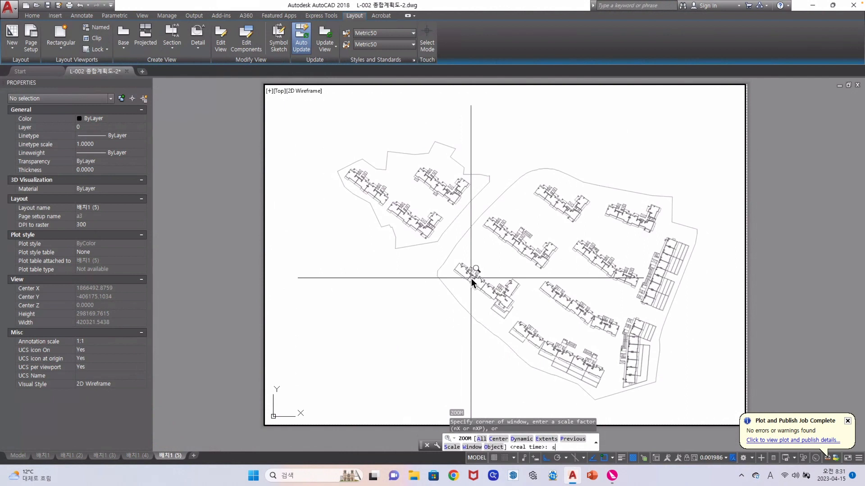
{"action": "type", "text": "s"}
{"action": "key", "text": "Return"}
{"action": "type", "text": "1/1000"}
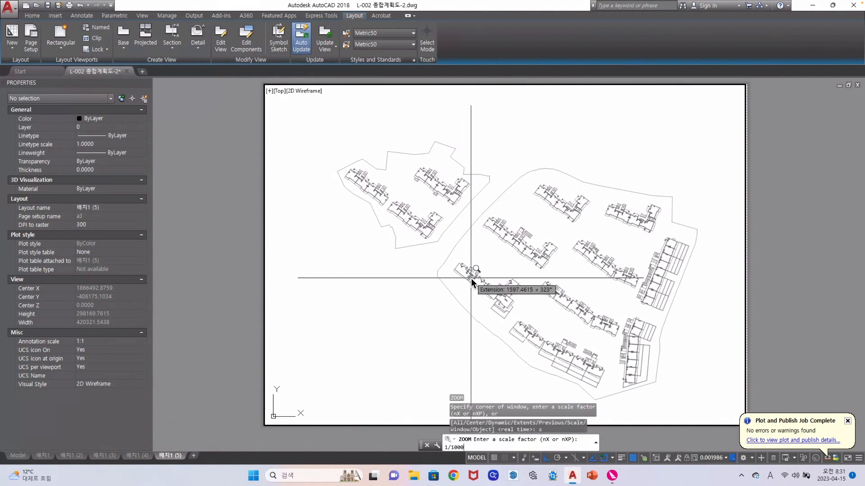
{"action": "key", "text": "Return"}
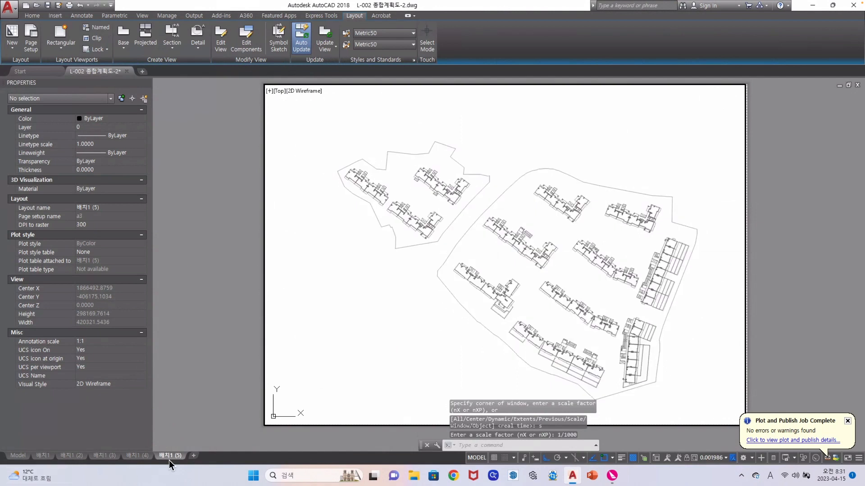
Duplicate the 배지1 (5) layout at the end and frame the broken perimeter strip above the buildings in the copy's viewport.
{"action": "mouse_move", "coordinate": [171, 456]}
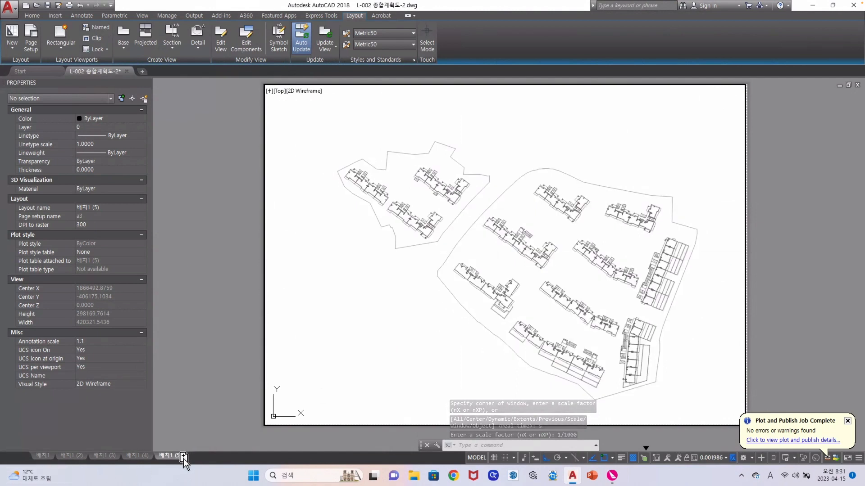
{"action": "left_click_drag", "start_coordinate": [182, 458], "coordinate": [185, 458]}
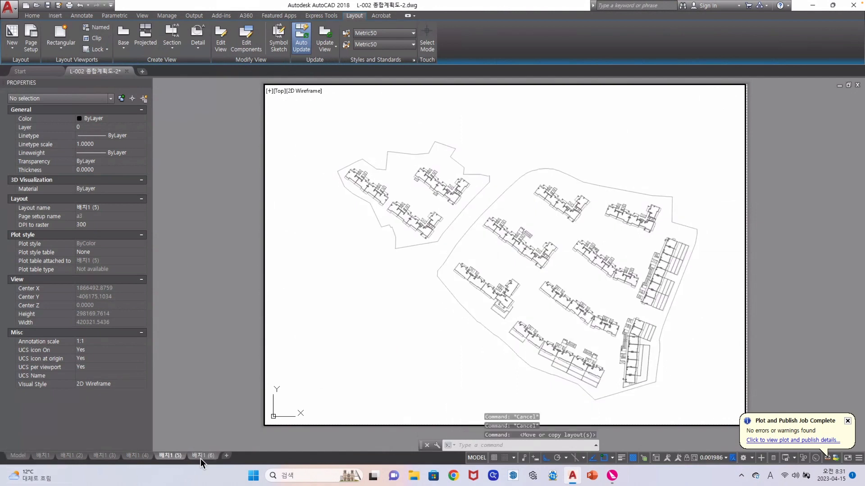
{"action": "left_click", "coordinate": [203, 458]}
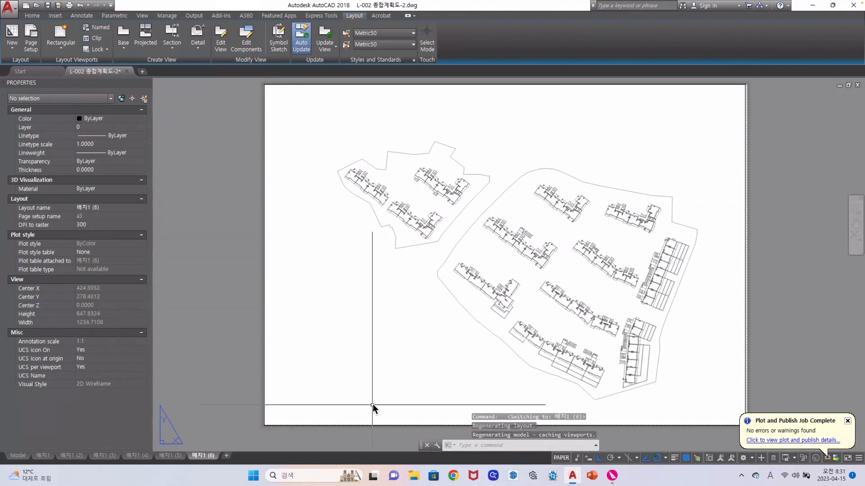
{"action": "double_click", "coordinate": [502, 282]}
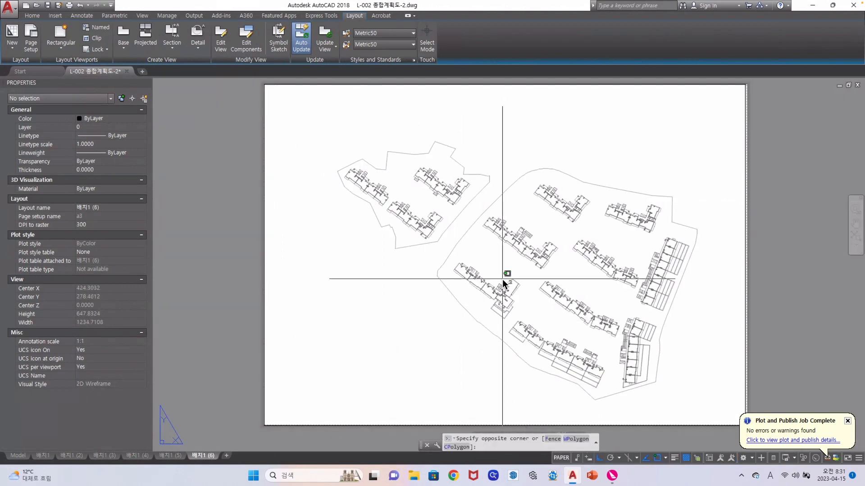
{"action": "scroll", "coordinate": [504, 281], "scroll_direction": "down", "scroll_amount": 10}
{"action": "scroll", "coordinate": [508, 258], "scroll_direction": "up", "scroll_amount": 8}
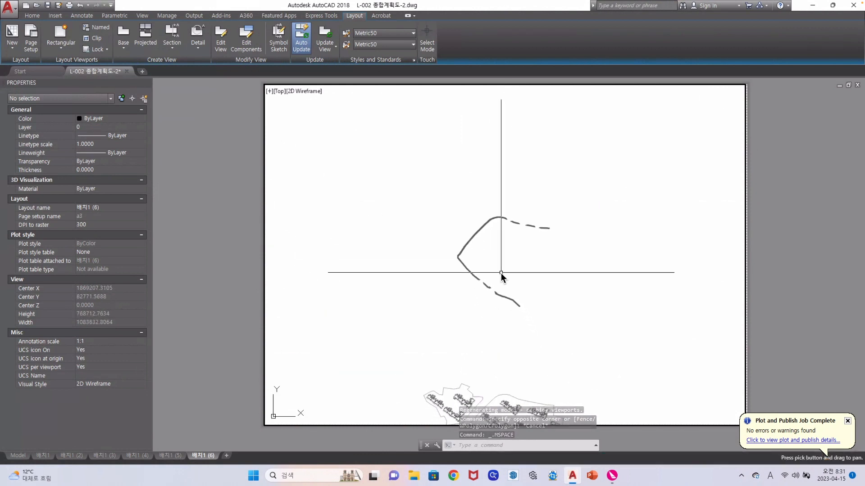
{"action": "scroll", "coordinate": [501, 273], "scroll_direction": "up", "scroll_amount": 4}
{"action": "scroll", "coordinate": [501, 273], "scroll_direction": "down", "scroll_amount": 2}
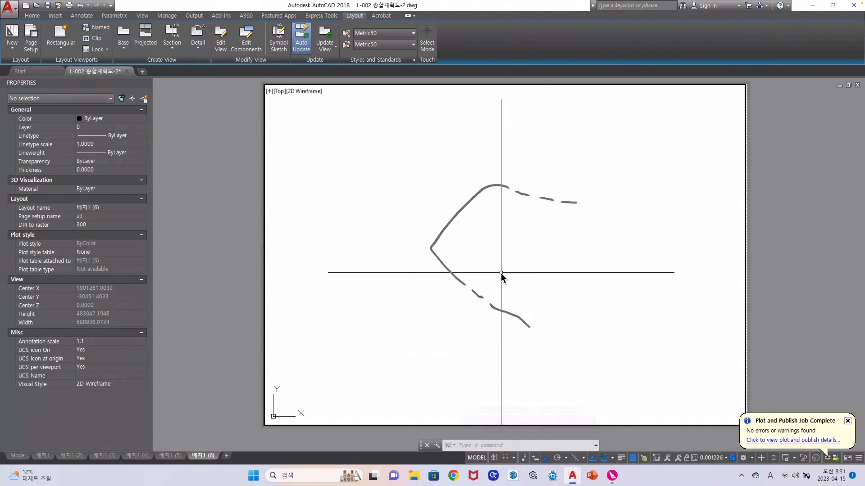
Scale the perimeter strip viewport to a zoom factor of 1/1000 and return to paper space.
{"action": "type", "text": "z"}
{"action": "key", "text": "Return"}
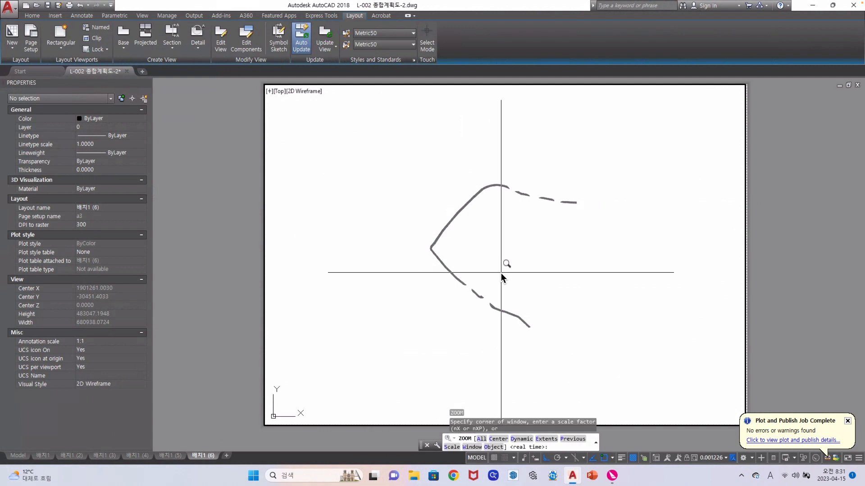
{"action": "type", "text": "s"}
{"action": "key", "text": "Return"}
{"action": "type", "text": "1/"}
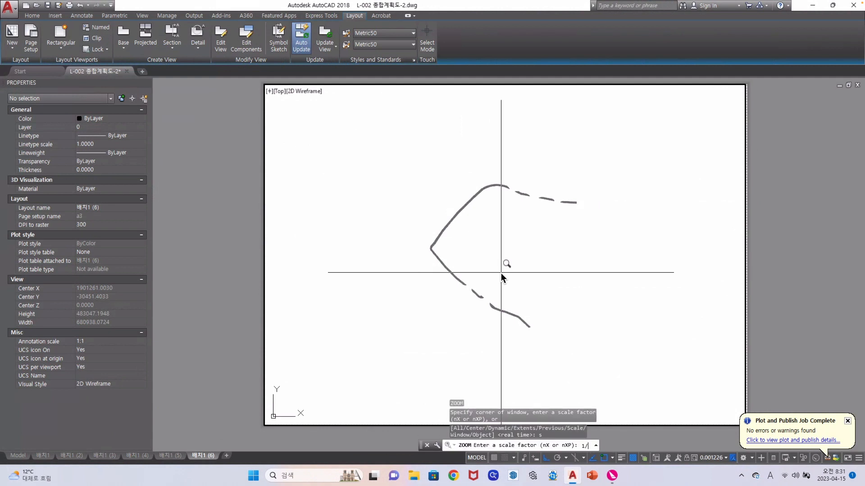
{"action": "type", "text": "1000"}
{"action": "key", "text": "Return"}
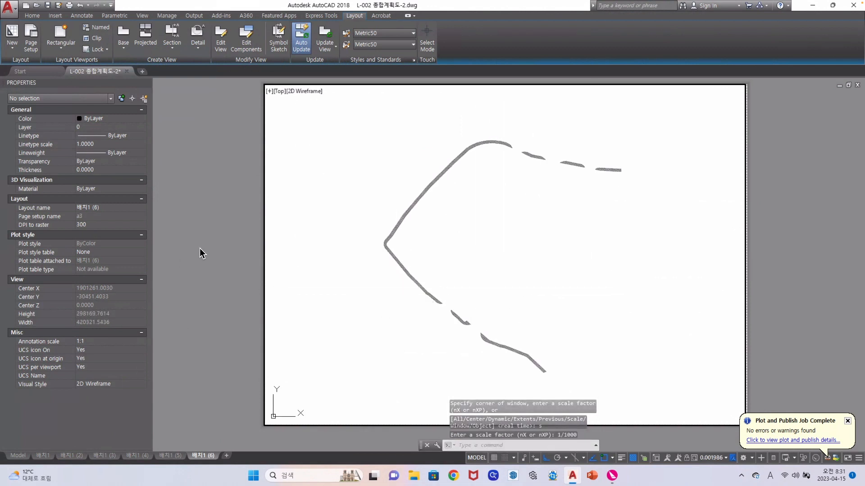
{"action": "double_click", "coordinate": [186, 231]}
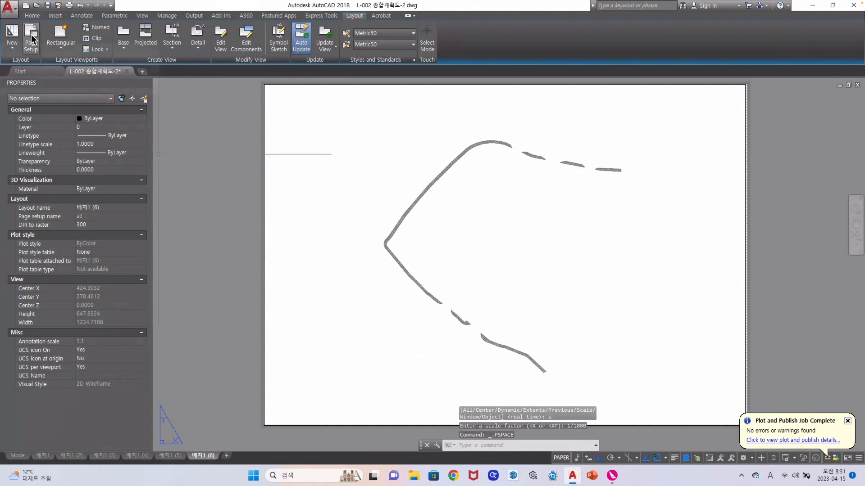
Open the batch plot sheet list and remove the Model sheet so that only the layout sheets are listed.
{"action": "left_click", "coordinate": [194, 16]}
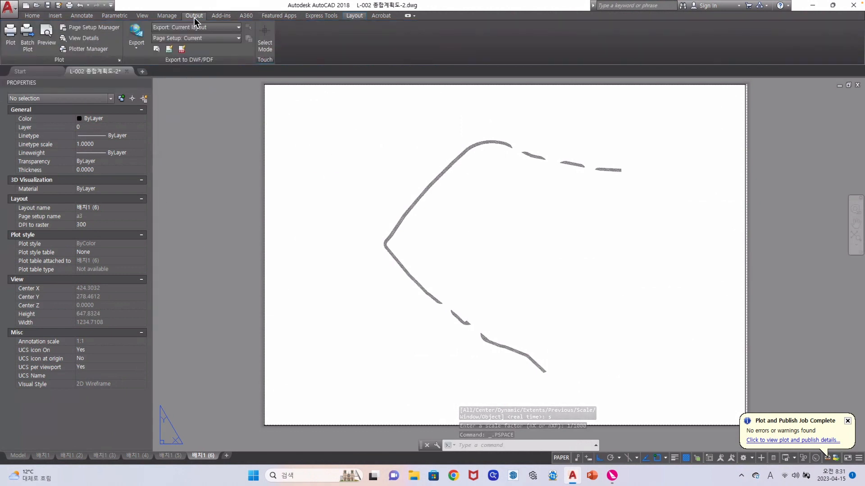
{"action": "left_click", "coordinate": [27, 33]}
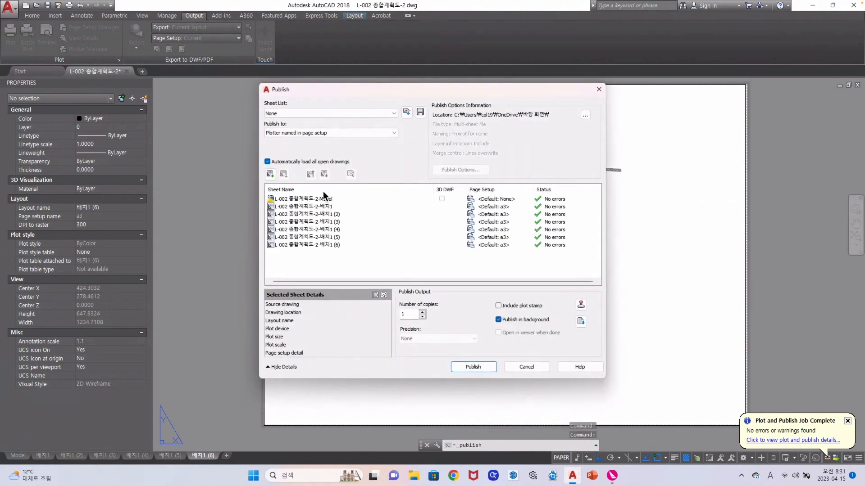
{"action": "left_click", "coordinate": [584, 115]}
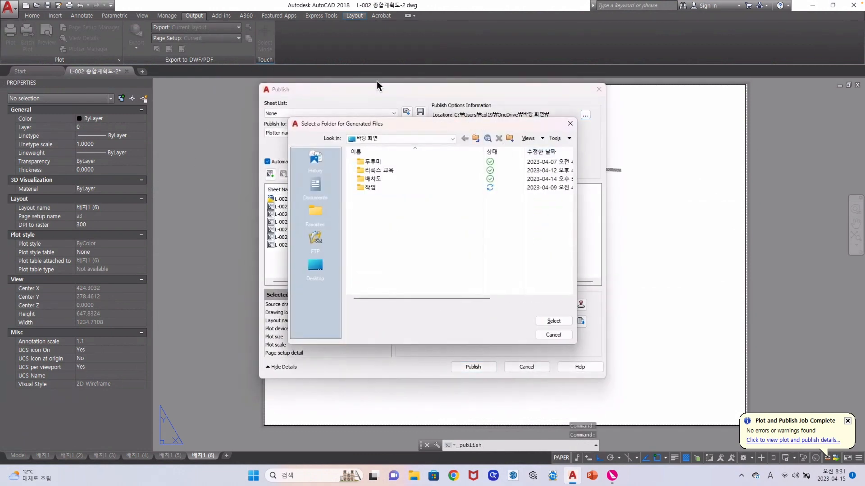
{"action": "left_click", "coordinate": [553, 335]}
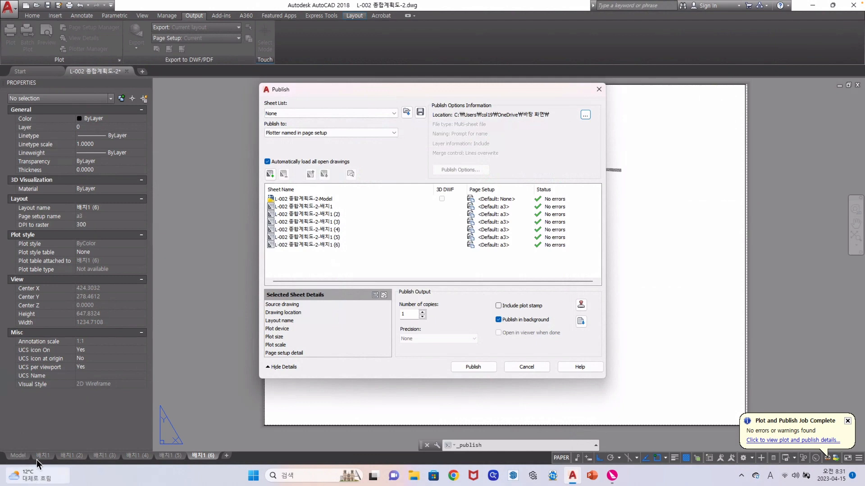
{"action": "left_click", "coordinate": [36, 472]}
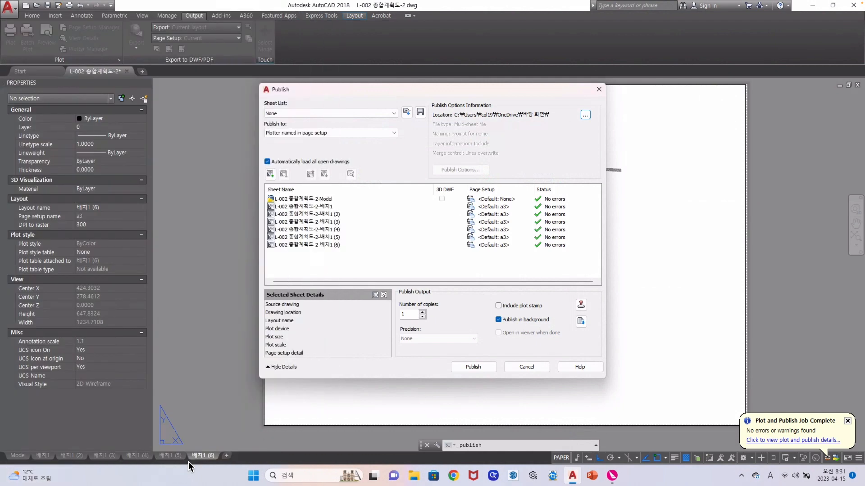
{"action": "left_click", "coordinate": [297, 198]}
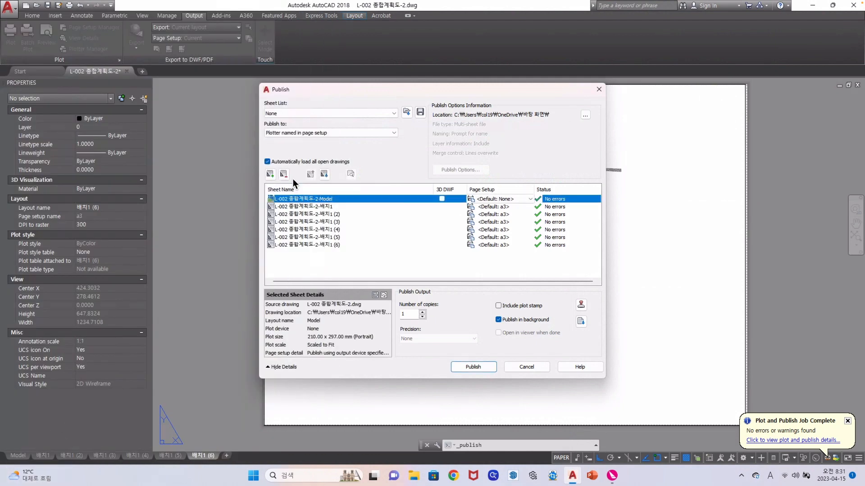
{"action": "left_click", "coordinate": [284, 174]}
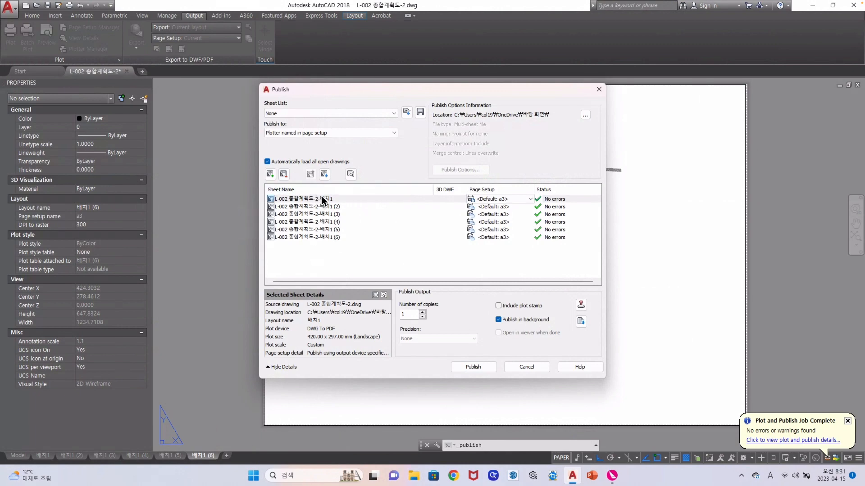
Try to publish the layout sheets without saving the sheet list, and close the Publish dialog.
{"action": "left_click", "coordinate": [474, 366]}
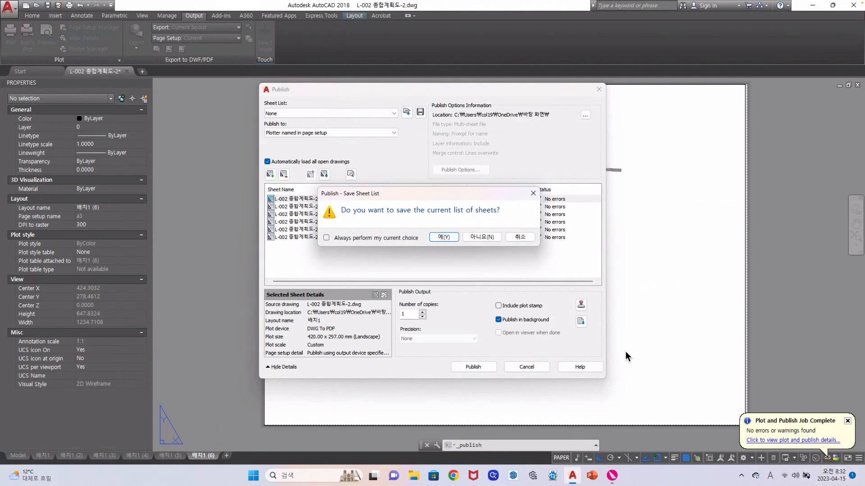
{"action": "left_click", "coordinate": [479, 236]}
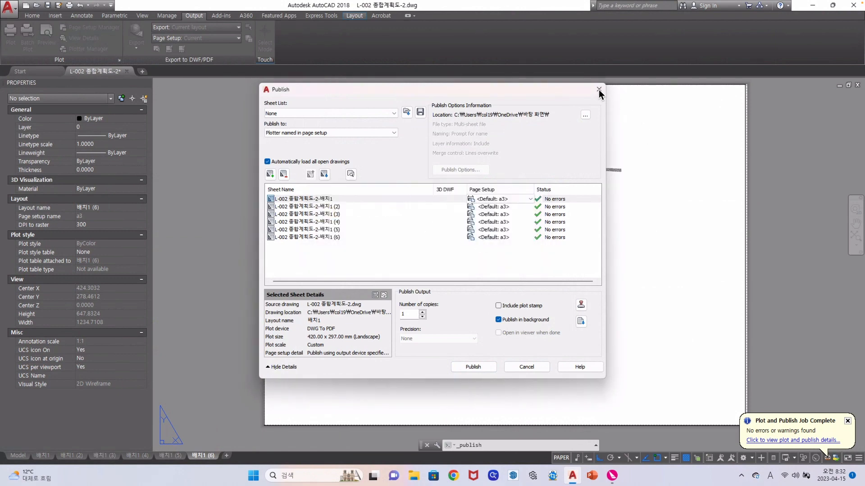
{"action": "left_click", "coordinate": [599, 89]}
{"action": "left_click", "coordinate": [599, 90]}
{"action": "left_click", "coordinate": [621, 295]}
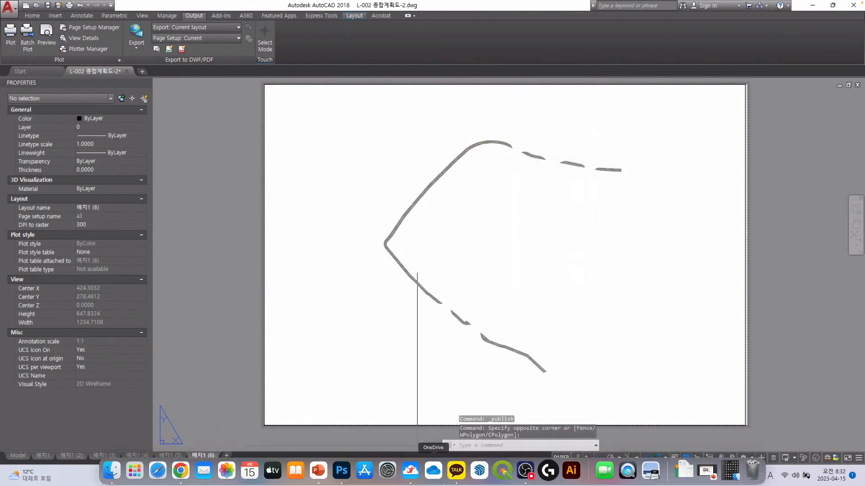
Switch to Photoshop, collapse the 라인 group and the fill group below it, and hide the fill group and 레이어 2.
{"action": "left_click", "coordinate": [341, 474]}
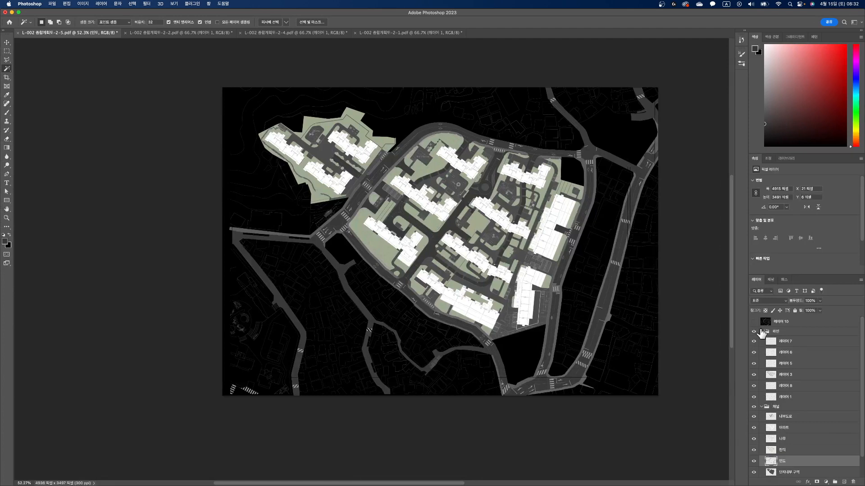
{"action": "left_click", "coordinate": [761, 331]}
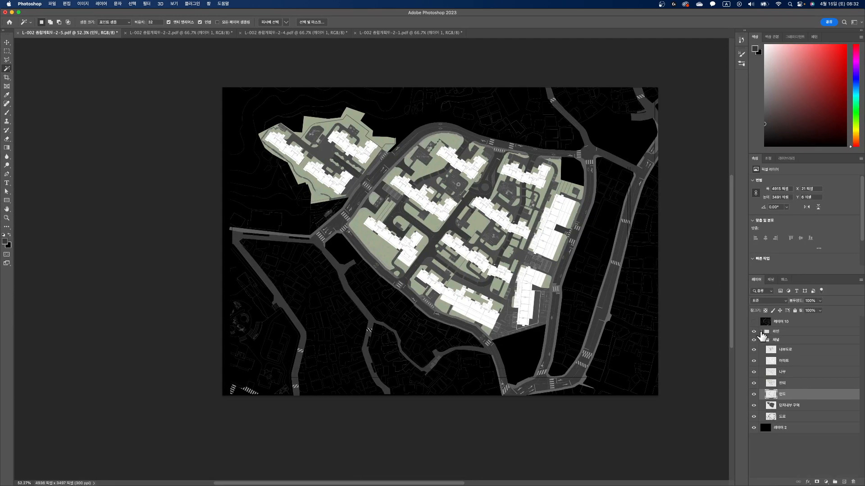
{"action": "left_click", "coordinate": [762, 340]}
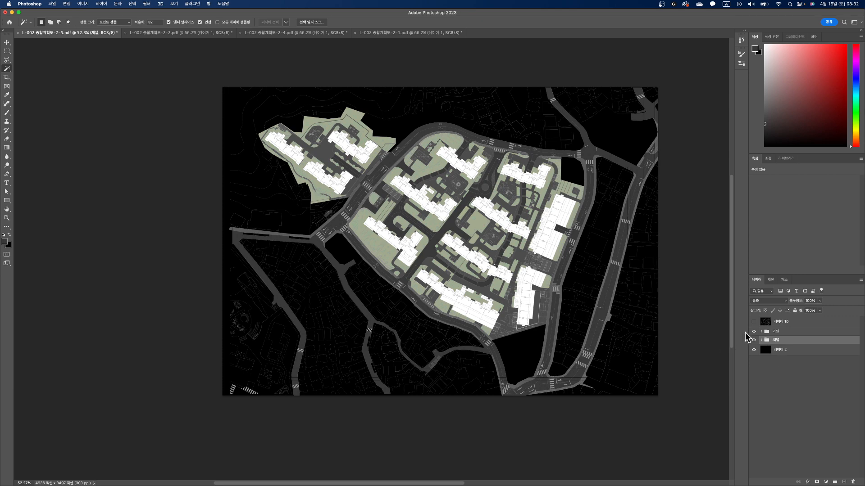
{"action": "left_click", "coordinate": [753, 341]}
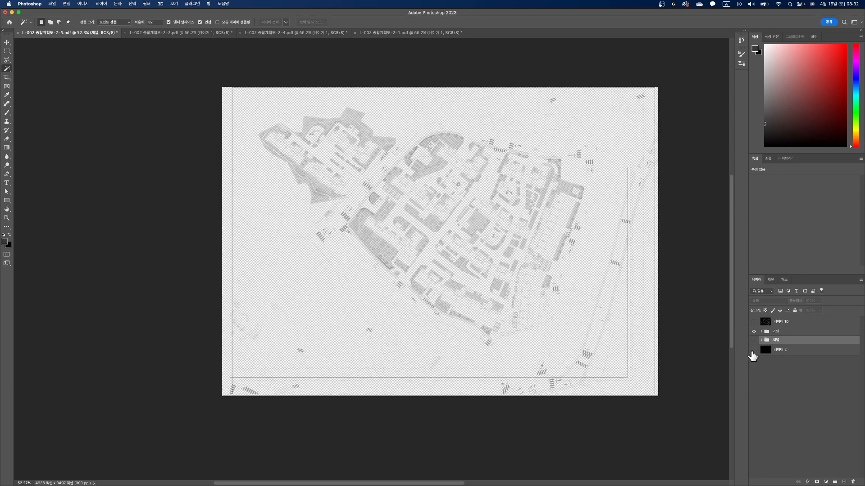
{"action": "left_click", "coordinate": [753, 349]}
Open page 2 of L-002 종합계획도-2.pdf as an RGB document at 300 pixels/inch.
{"action": "left_click", "coordinate": [53, 4]}
{"action": "left_click", "coordinate": [63, 21]}
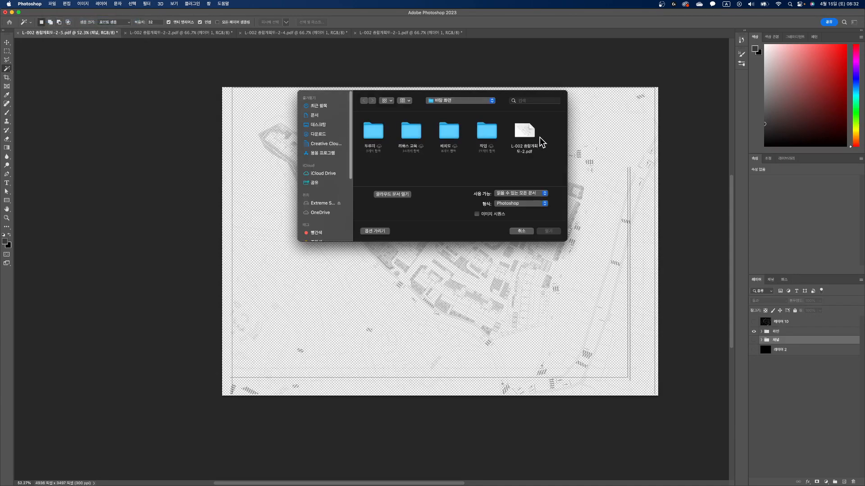
{"action": "left_click", "coordinate": [530, 137]}
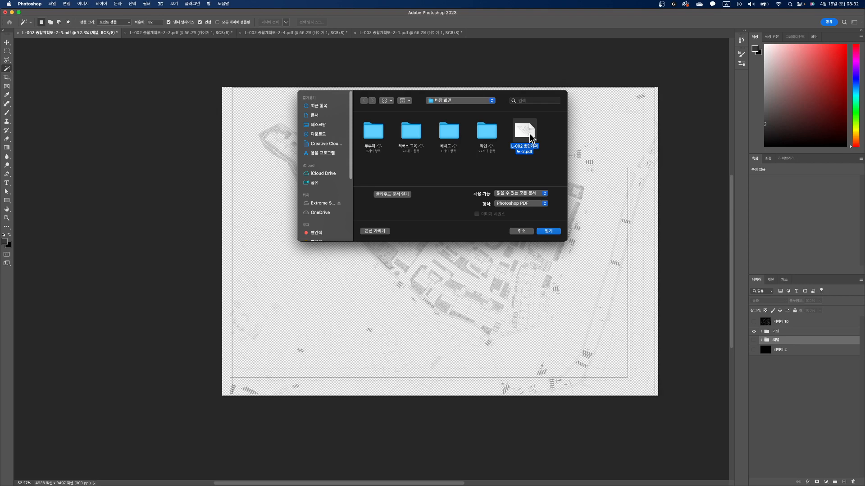
{"action": "double_click", "coordinate": [530, 137]}
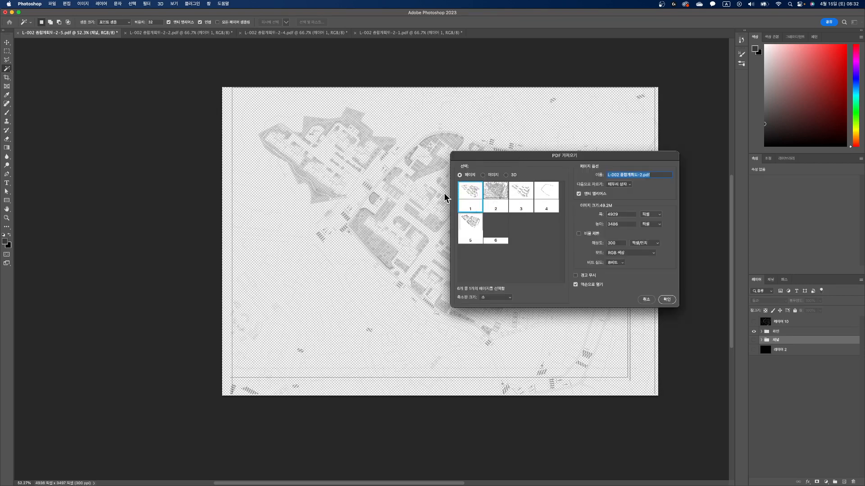
{"action": "left_click", "coordinate": [497, 198]}
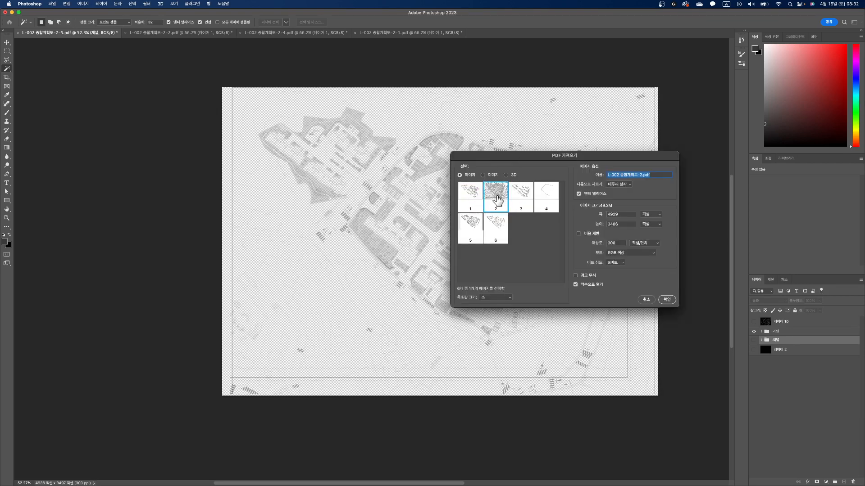
{"action": "left_click", "coordinate": [667, 300]}
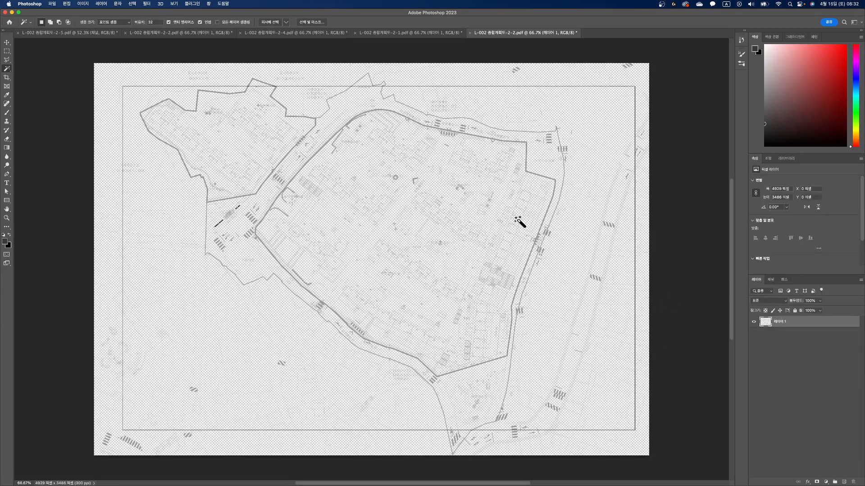
Open page 3 of L-002 종합계획도-2.pdf as a separate RGB document at 300 pixels/inch.
{"action": "left_click", "coordinate": [52, 4]}
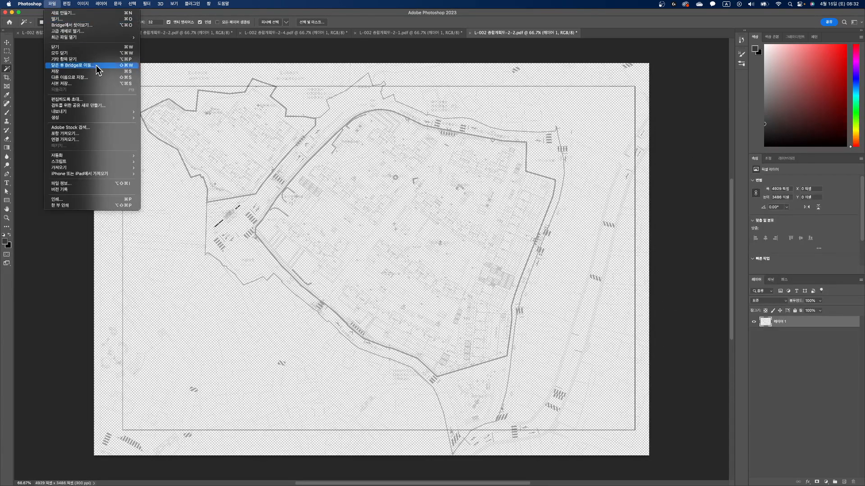
{"action": "mouse_move", "coordinate": [73, 38]}
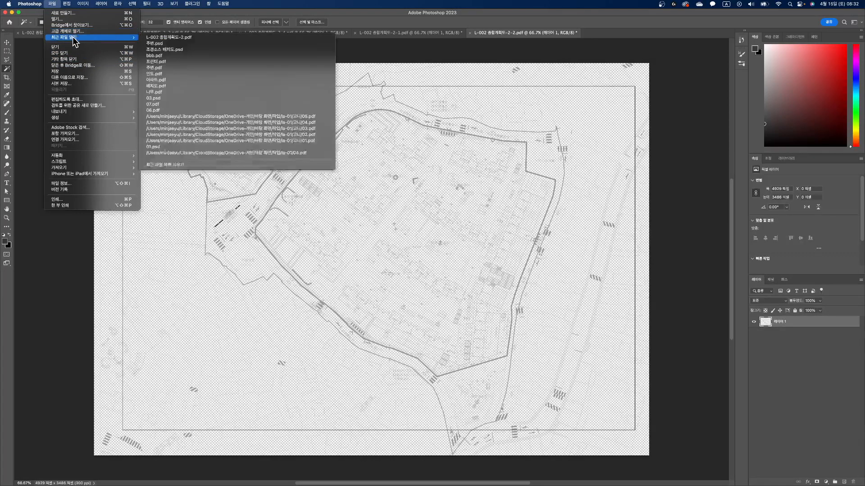
{"action": "left_click", "coordinate": [66, 19]}
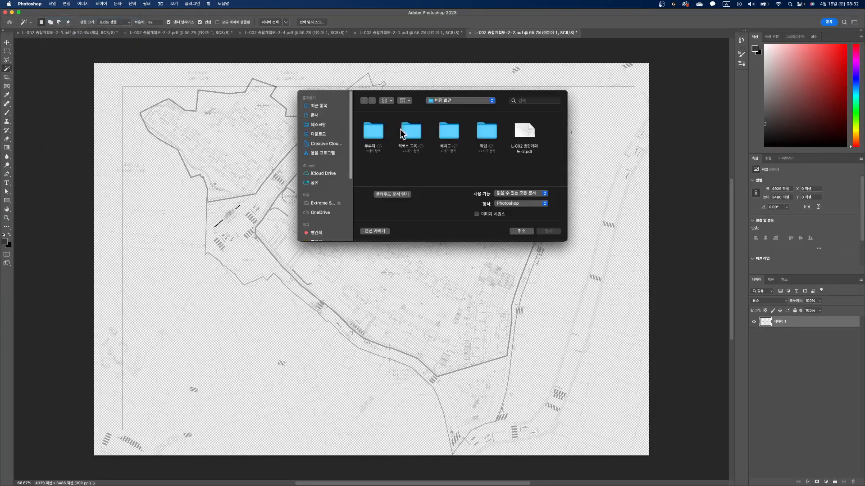
{"action": "double_click", "coordinate": [532, 135]}
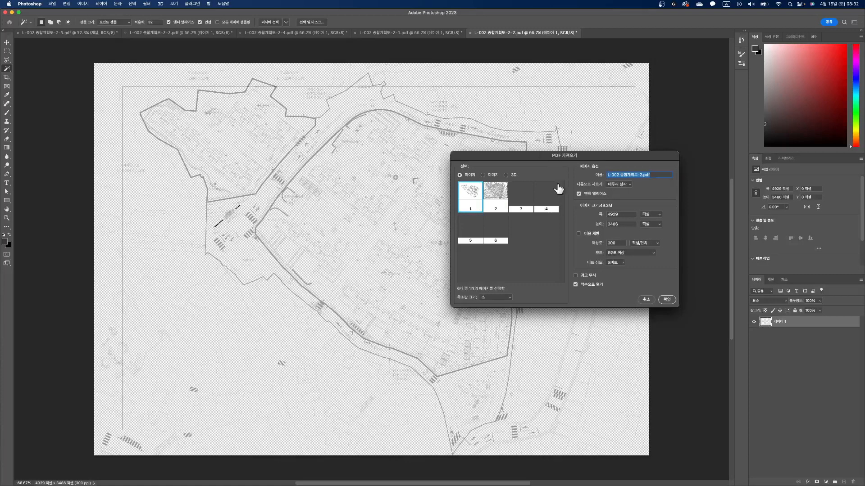
{"action": "left_click", "coordinate": [526, 198]}
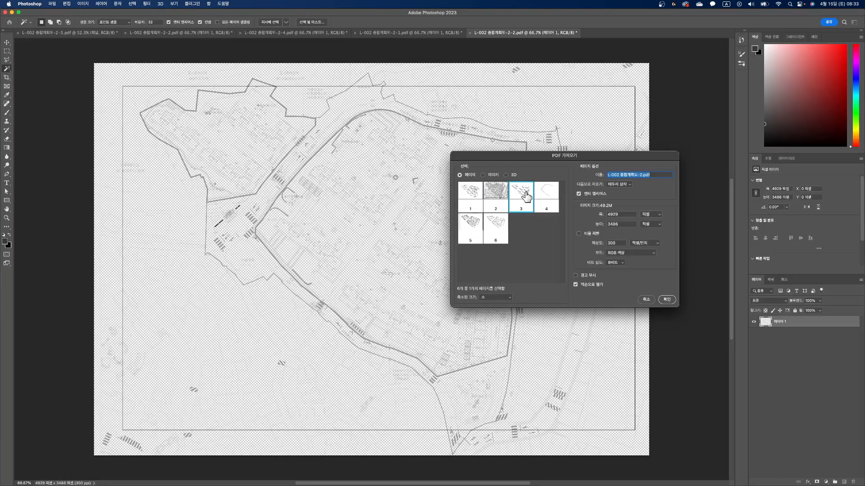
{"action": "left_click", "coordinate": [667, 300]}
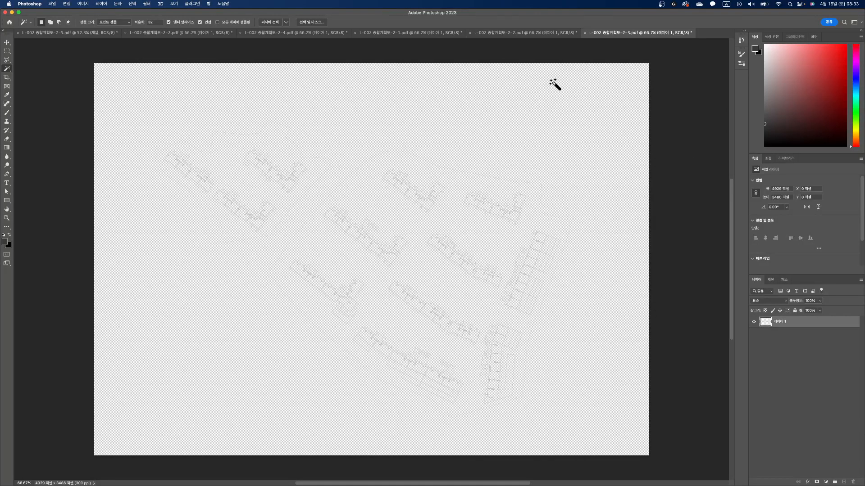
In the page 2 document, add a new layer filled with black and place it beneath the line drawing layer.
{"action": "left_click", "coordinate": [527, 37]}
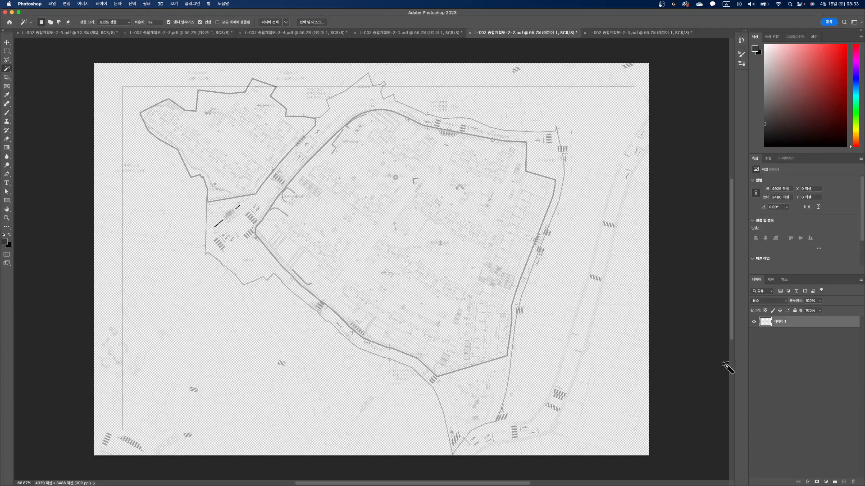
{"action": "left_click", "coordinate": [844, 482]}
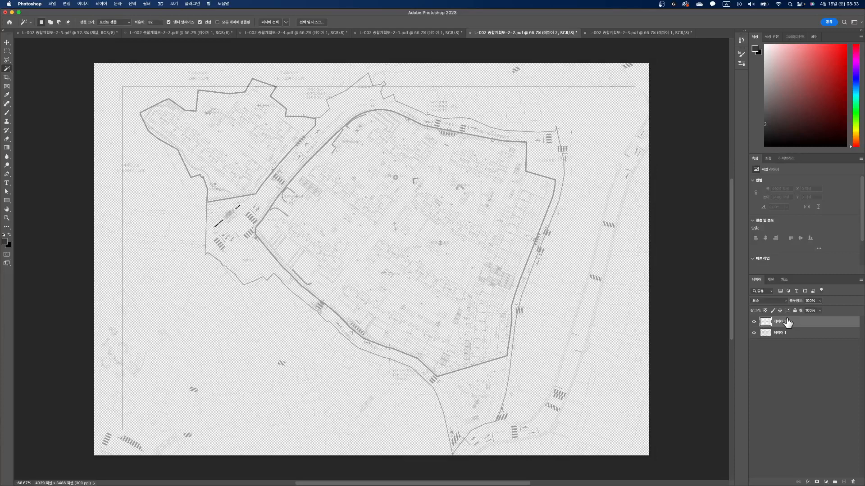
{"action": "key", "text": "super+BackSpace"}
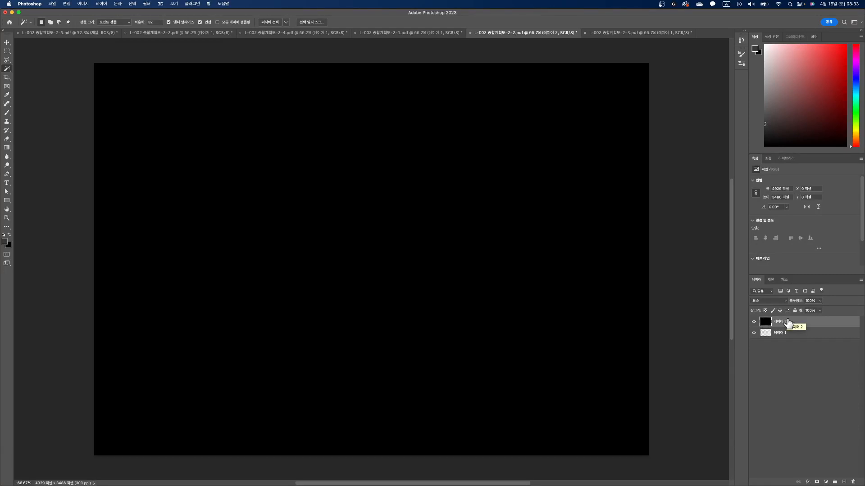
{"action": "left_click_drag", "start_coordinate": [788, 323], "coordinate": [785, 339]}
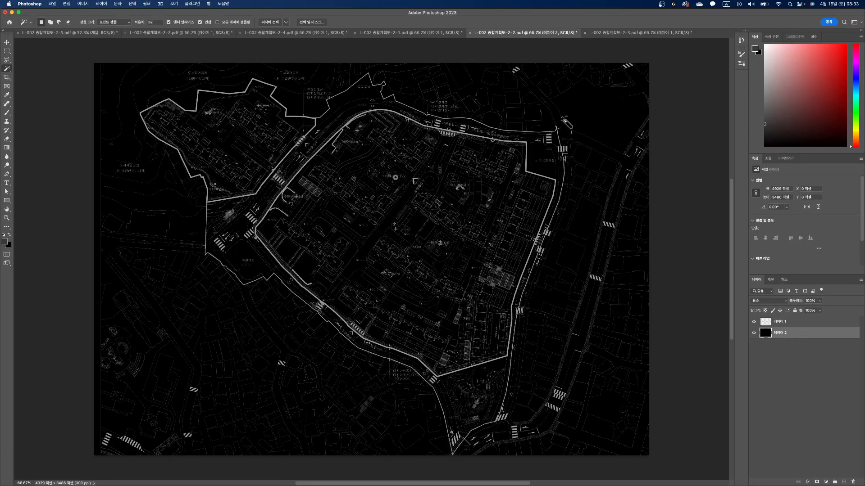
Copy the building line layer from the page 3 document into the page 2 document with the Move tool and align it to the canvas edges.
{"action": "left_click", "coordinate": [607, 33]}
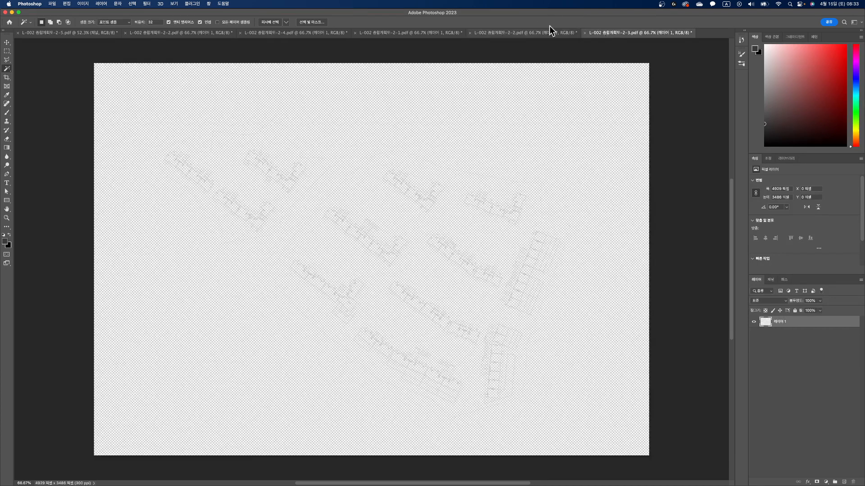
{"action": "left_click", "coordinate": [7, 43]}
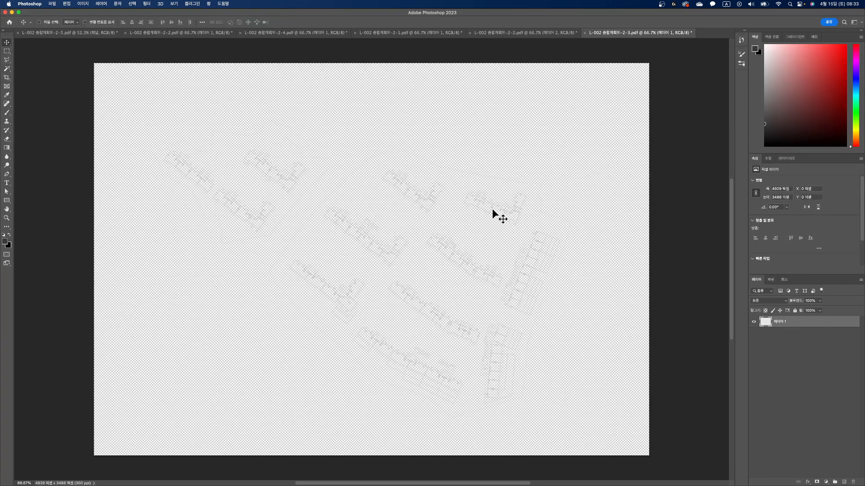
{"action": "left_click_drag", "start_coordinate": [493, 213], "coordinate": [535, 36]}
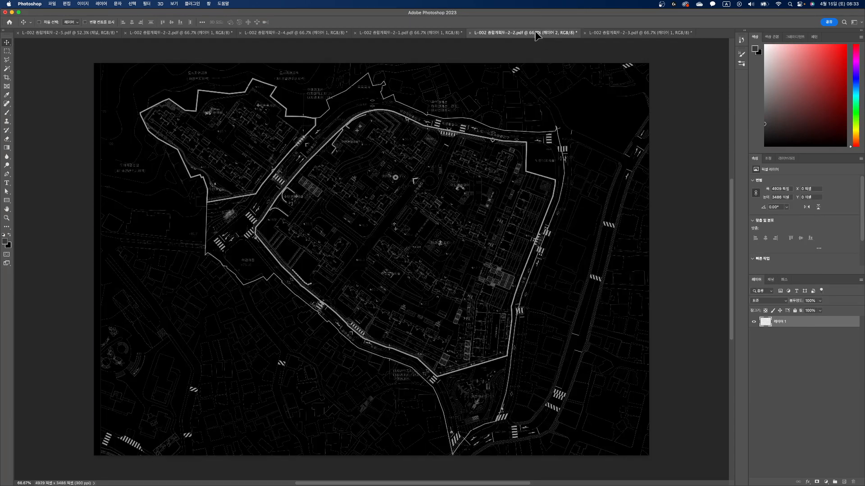
{"action": "mouse_move", "coordinate": [481, 226]}
{"action": "left_mouse_down"}
{"action": "mouse_move", "coordinate": [477, 249]}
{"action": "mouse_move", "coordinate": [509, 250]}
{"action": "mouse_move", "coordinate": [446, 315]}
{"action": "mouse_move", "coordinate": [517, 253]}
{"action": "mouse_move", "coordinate": [560, 255]}
{"action": "mouse_move", "coordinate": [505, 236]}
{"action": "left_mouse_up"}
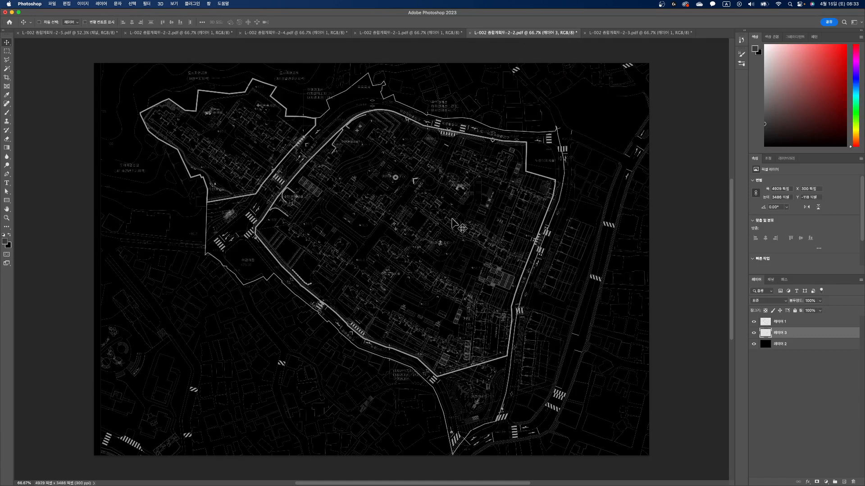
{"action": "left_click_drag", "start_coordinate": [465, 216], "coordinate": [450, 209]}
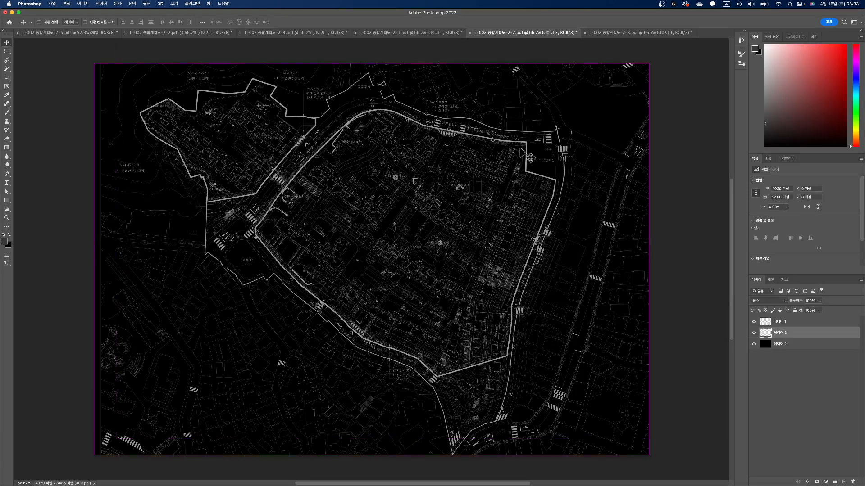
{"action": "left_click", "coordinate": [618, 35]}
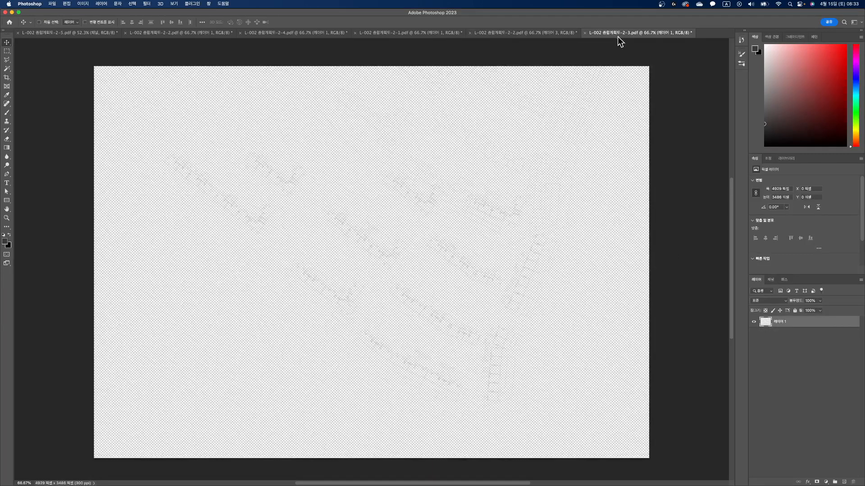
{"action": "left_click", "coordinate": [52, 4]}
{"action": "left_click", "coordinate": [59, 21]}
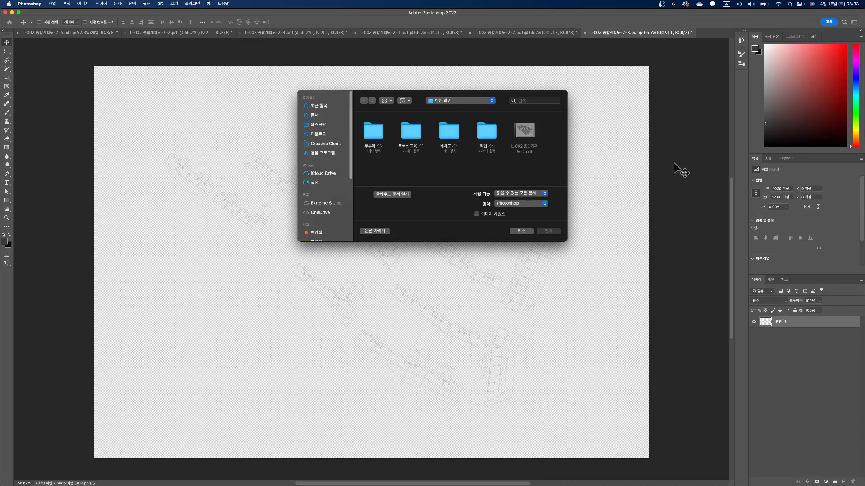
{"action": "left_click_drag", "start_coordinate": [503, 96], "coordinate": [501, 114]}
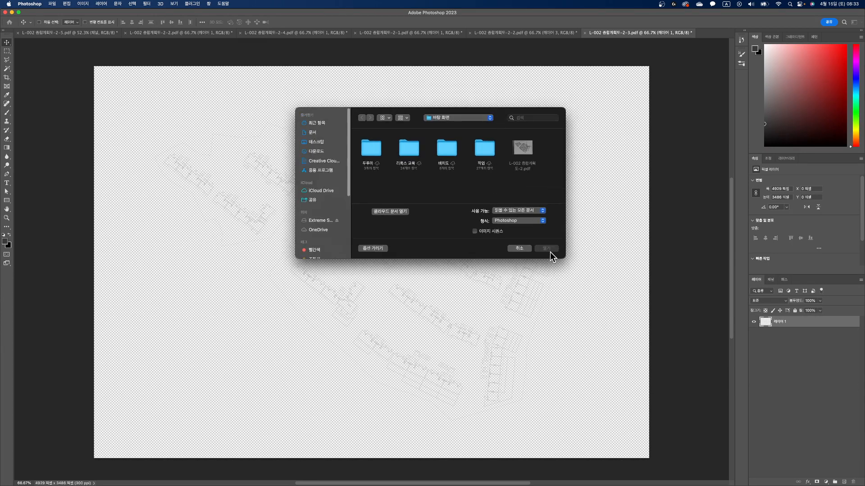
{"action": "left_click", "coordinate": [520, 248]}
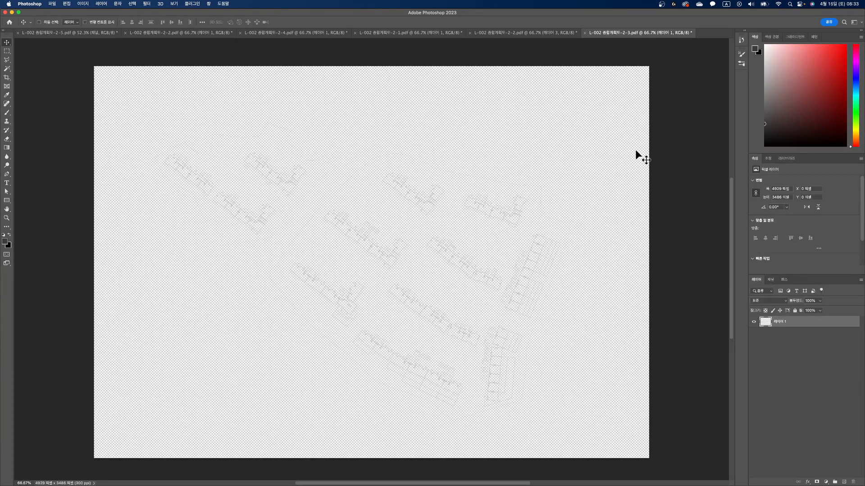
{"action": "left_click", "coordinate": [509, 32]}
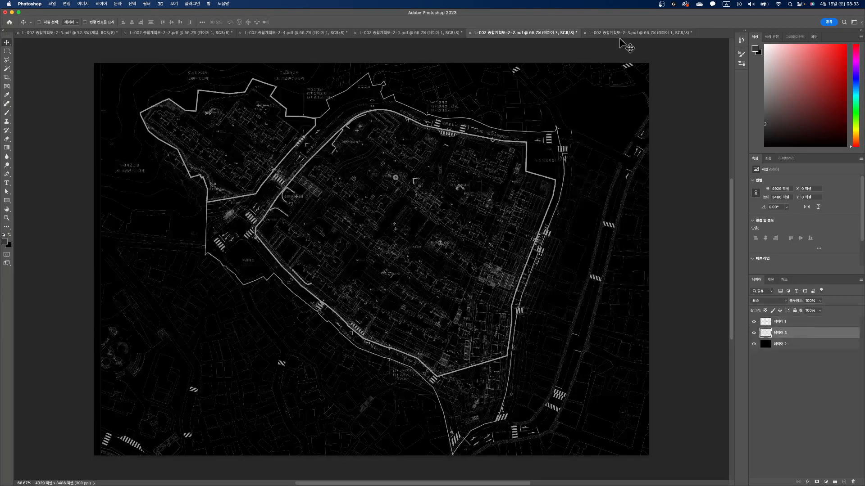
{"action": "left_click", "coordinate": [635, 33]}
Open page 4 of L-002 종합계획도-2.pdf, the surrounding roads drawing, as an RGB document at 300 pixels/inch.
{"action": "left_click", "coordinate": [52, 3]}
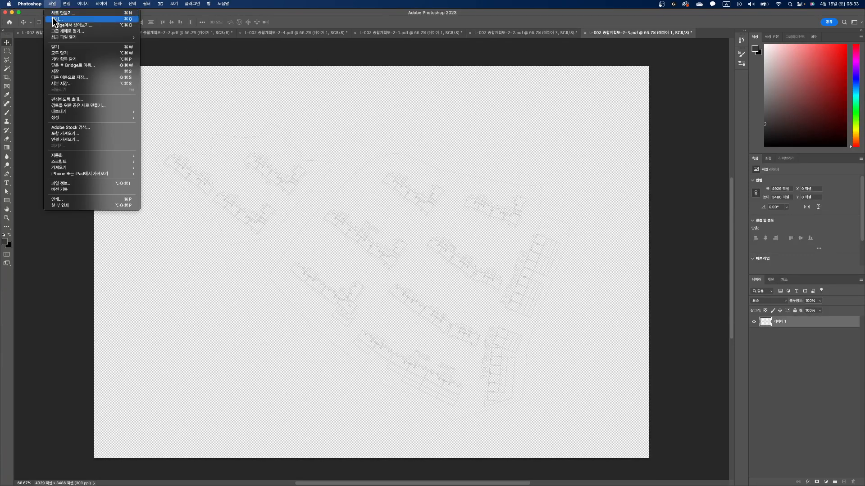
{"action": "left_click", "coordinate": [51, 20]}
{"action": "double_click", "coordinate": [526, 147]}
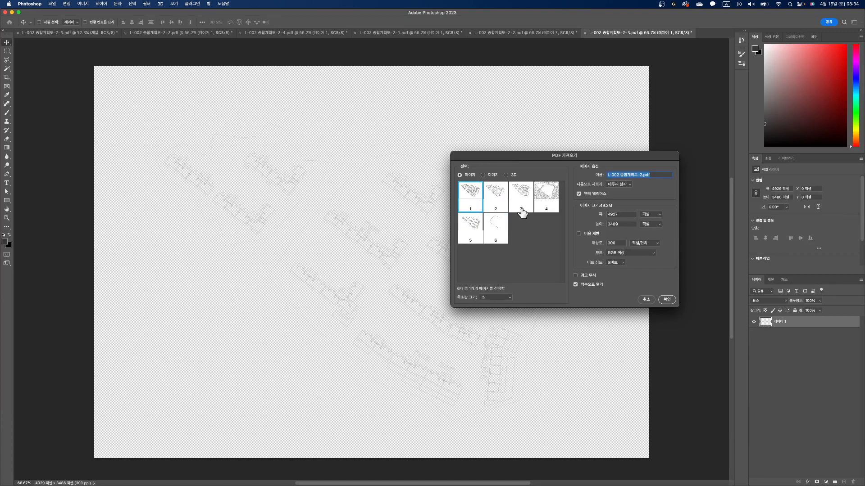
{"action": "left_click", "coordinate": [549, 202]}
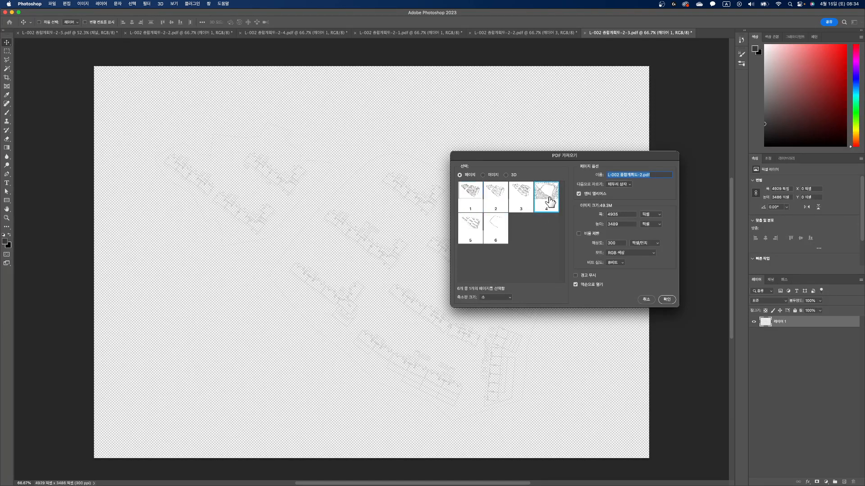
{"action": "left_click", "coordinate": [667, 300]}
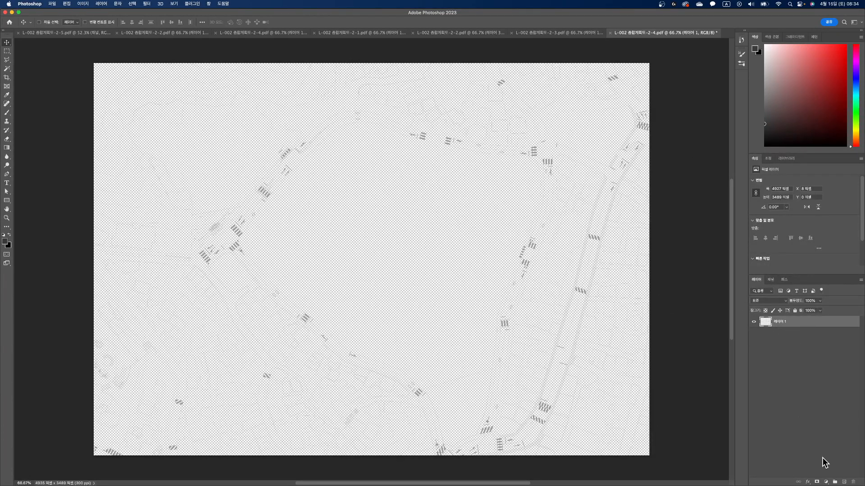
In the page 4 document, add a black-filled layer and place it beneath the road line layer.
{"action": "left_click", "coordinate": [844, 482]}
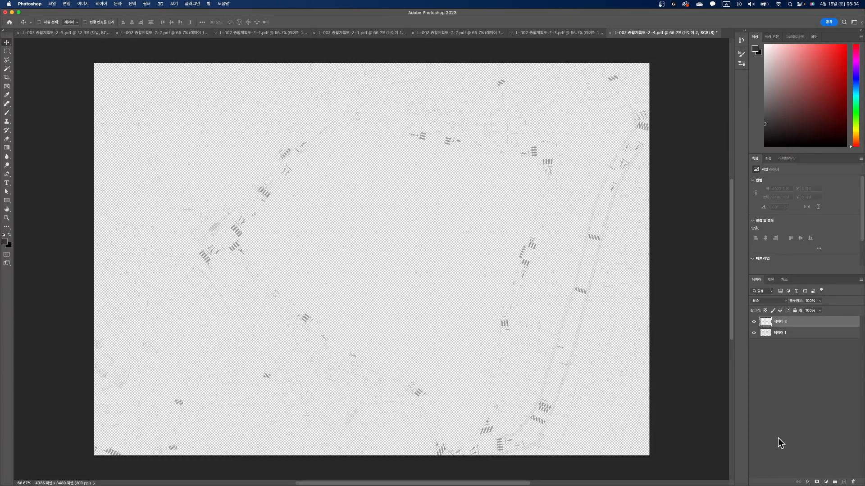
{"action": "key", "text": "super+BackSpace"}
{"action": "left_click_drag", "start_coordinate": [765, 333], "coordinate": [767, 324]}
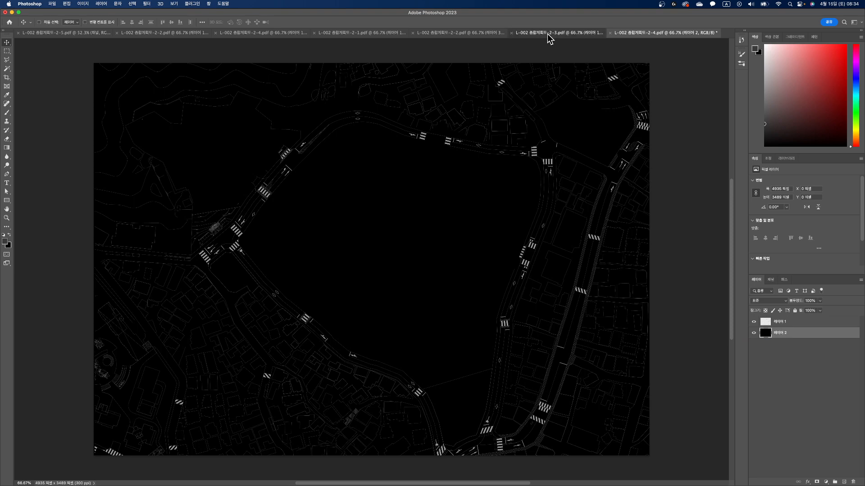
Copy the building line layer from the page 3 document into the page 4 document and move it inside the surrounding road outline.
{"action": "left_click", "coordinate": [548, 34]}
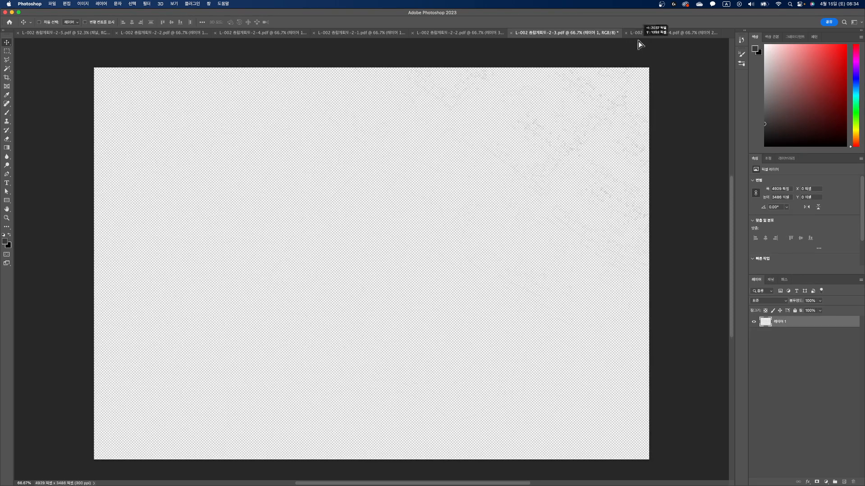
{"action": "left_click", "coordinate": [647, 34]}
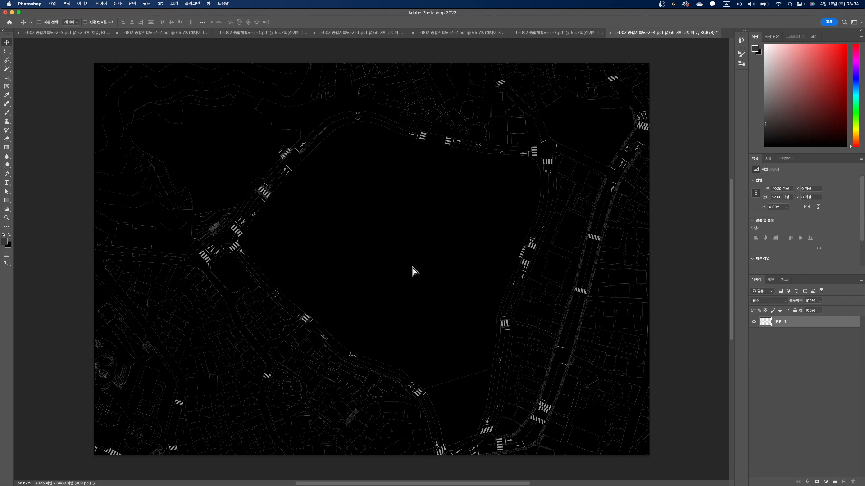
{"action": "key", "text": "super+v"}
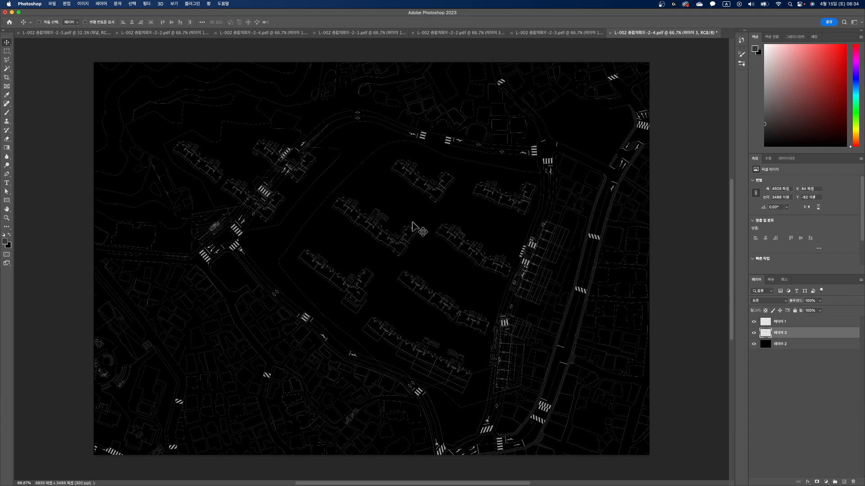
{"action": "left_click_drag", "start_coordinate": [407, 239], "coordinate": [370, 221]}
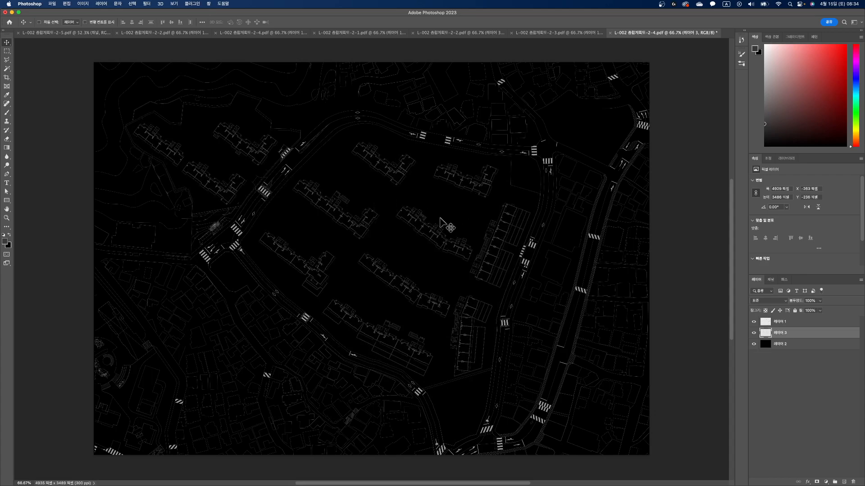
Nudge the building line layer up and right to X about -359 px, Y about -250 px so its boundary lines match the road drawing.
{"action": "scroll", "coordinate": [201, 144], "scroll_direction": "up", "scroll_amount": 3}
{"action": "scroll", "coordinate": [333, 106], "scroll_direction": "up", "scroll_amount": 5}
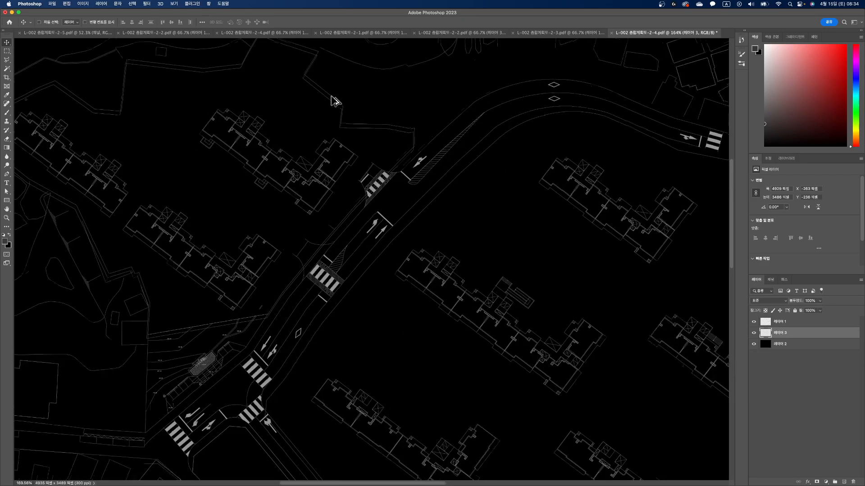
{"action": "key", "text": "Up"}
{"action": "key", "text": "Up"}
{"action": "key", "text": "Up"}
{"action": "key", "text": "Up"}
{"action": "key", "text": "Up"}
{"action": "key", "text": "Up"}
{"action": "key", "text": "Up"}
{"action": "key", "text": "Up"}
{"action": "key", "text": "Up"}
{"action": "key", "text": "Up"}
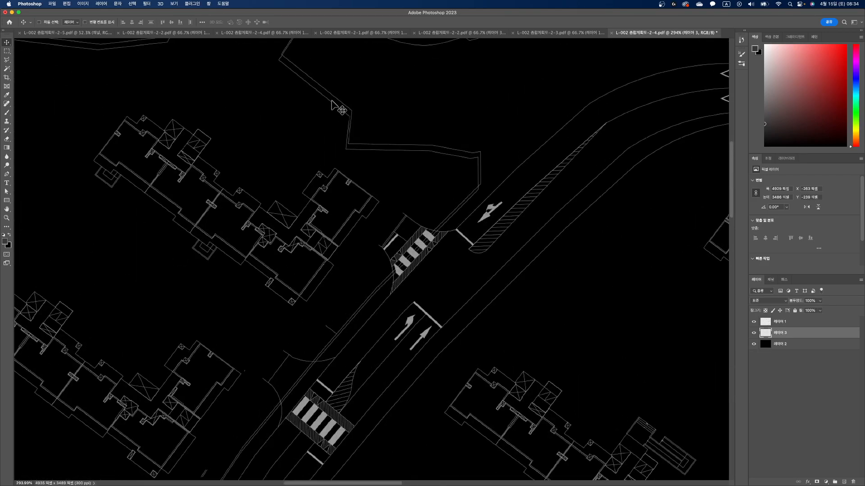
{"action": "key", "text": "Up"}
{"action": "key", "text": "Up"}
{"action": "key", "text": "Up"}
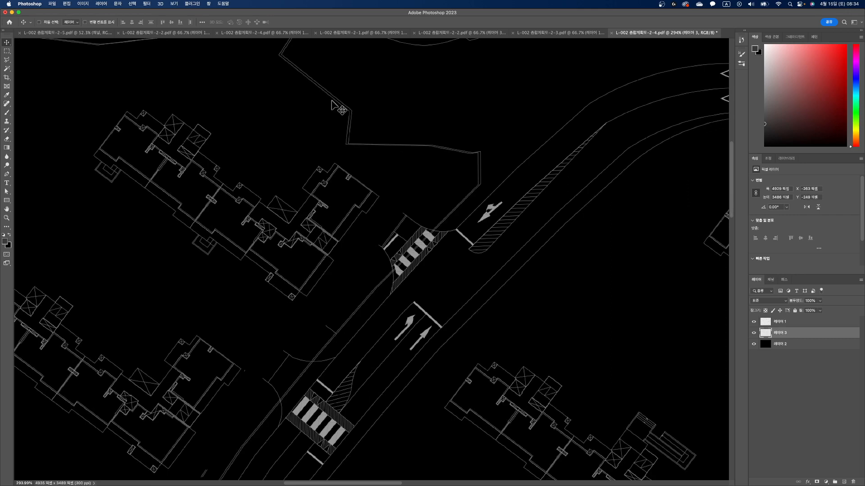
{"action": "key", "text": "Right"}
{"action": "key", "text": "Right"}
{"action": "key", "text": "Right"}
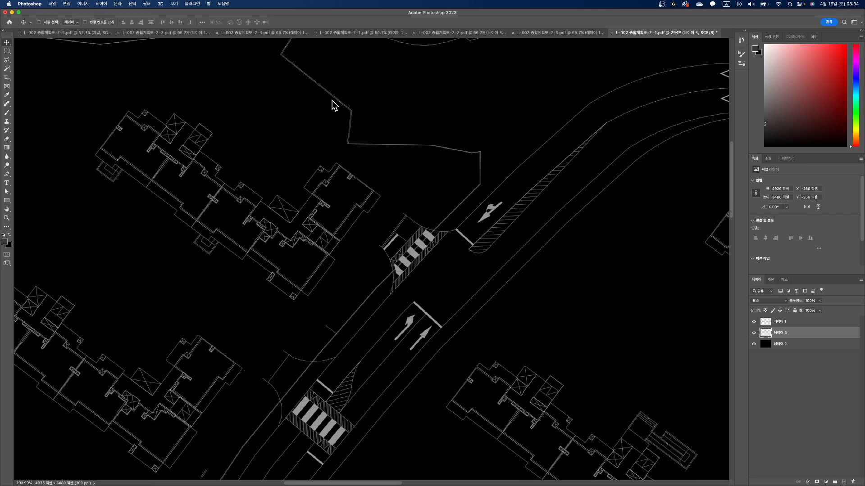
{"action": "key", "text": "Left"}
{"action": "key", "text": "Left"}
{"action": "key", "text": "Left"}
{"action": "key", "text": "Left"}
{"action": "key", "text": "Left"}
{"action": "key", "text": "Left"}
{"action": "key", "text": "Left"}
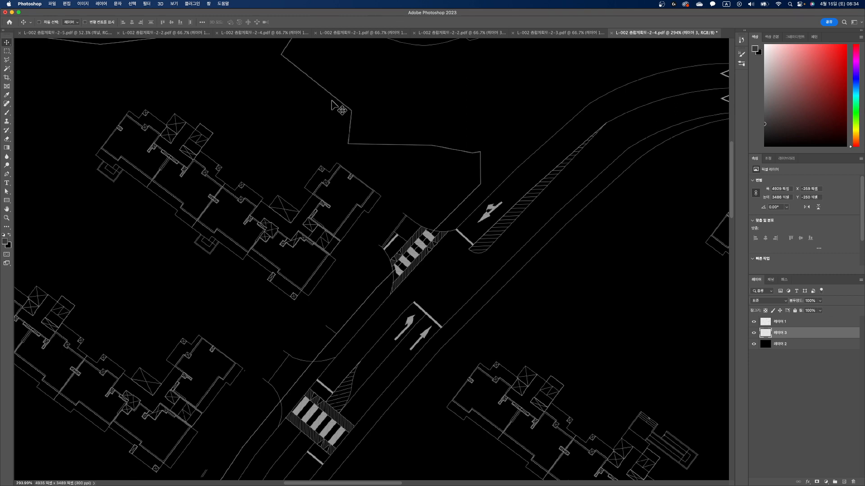
{"action": "key", "text": "Down"}
{"action": "key", "text": "Down"}
{"action": "key", "text": "Up"}
{"action": "scroll", "coordinate": [441, 184], "scroll_direction": "down", "scroll_amount": 1}
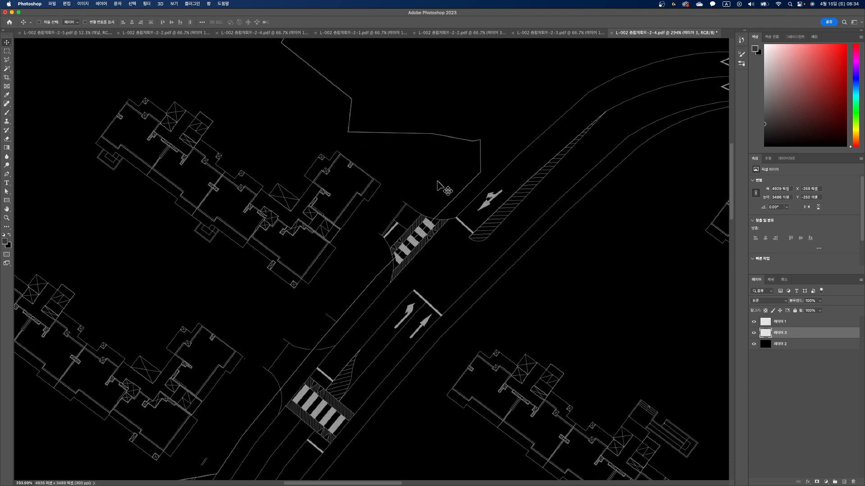
In the L-002 종합개획도-2-5 document, show the black background layer and expand the 채널 group to examine its layers.
{"action": "left_click", "coordinate": [87, 34]}
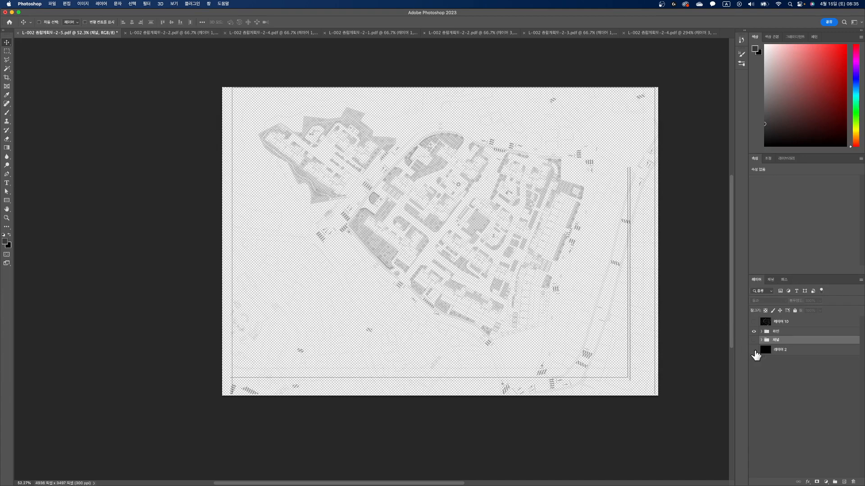
{"action": "left_click", "coordinate": [754, 351]}
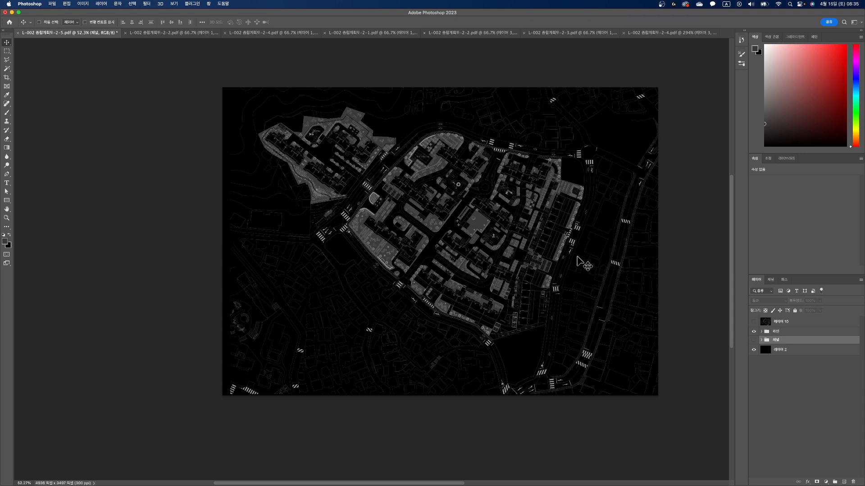
{"action": "left_click", "coordinate": [761, 340]}
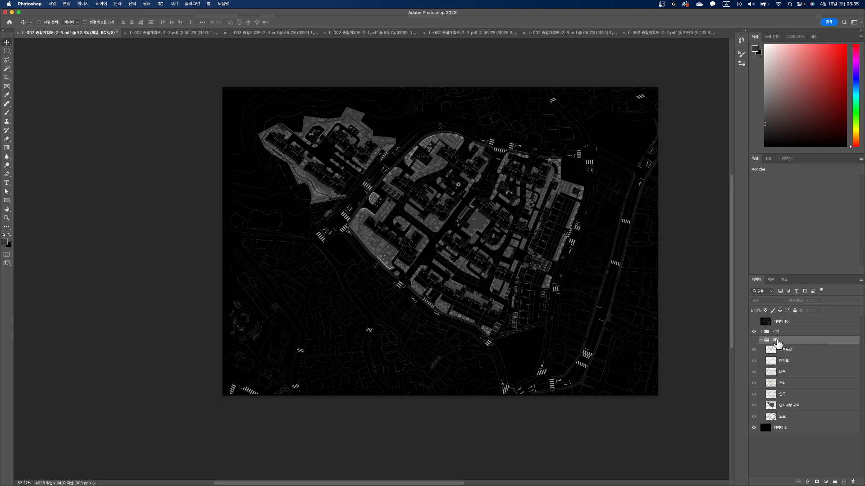
Back in the page 4 document, group the road and building line layers and name the group 라인.
{"action": "left_click", "coordinate": [644, 34]}
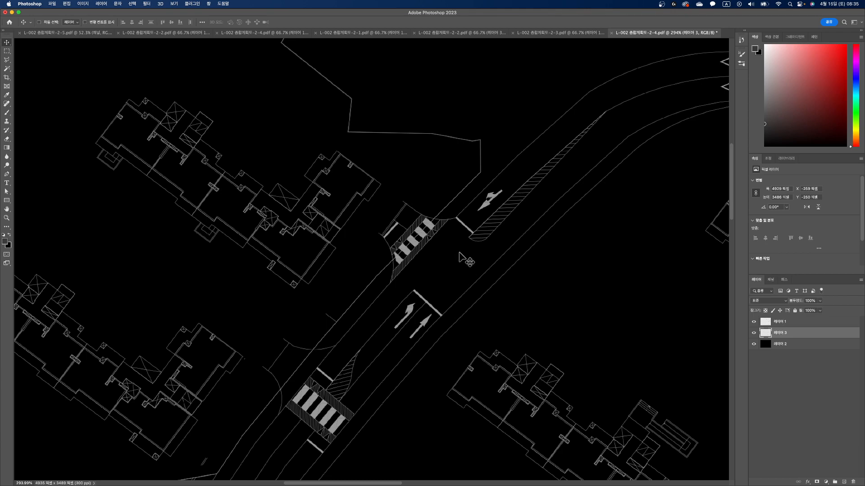
{"action": "scroll", "coordinate": [464, 259], "scroll_direction": "down", "scroll_amount": 10}
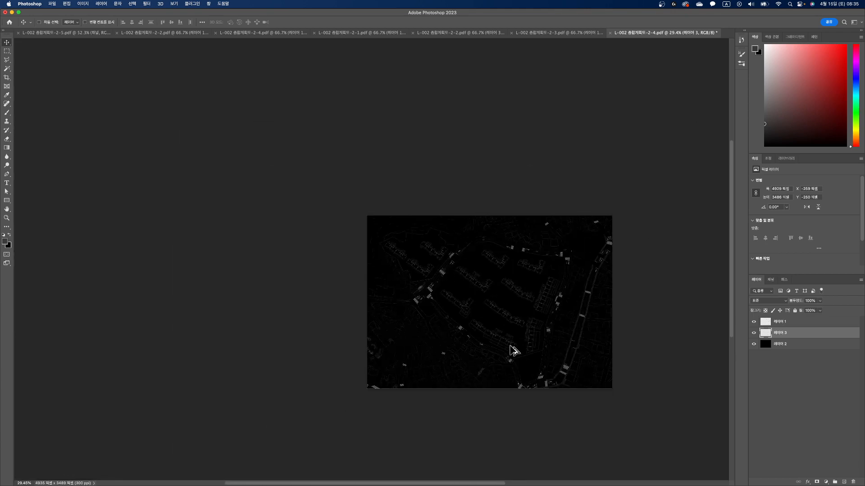
{"action": "scroll", "coordinate": [513, 350], "scroll_direction": "up", "scroll_amount": 2}
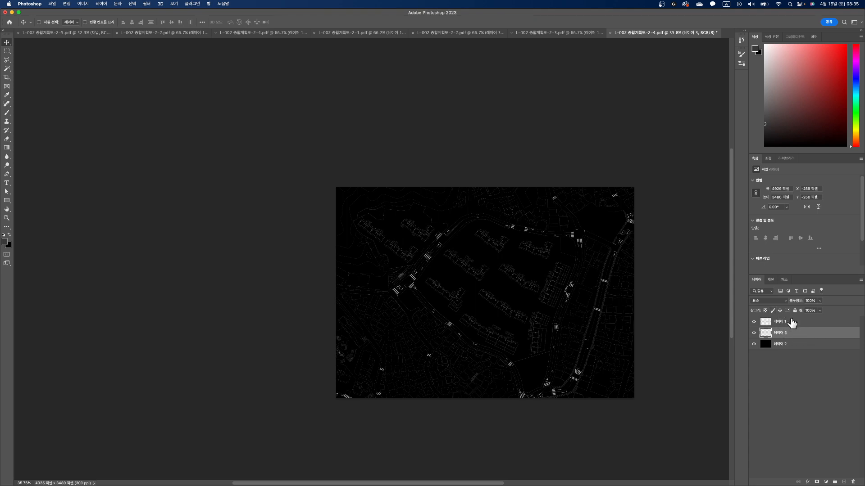
{"action": "left_click", "coordinate": [791, 323], "text": "shift"}
{"action": "left_click", "coordinate": [836, 482]}
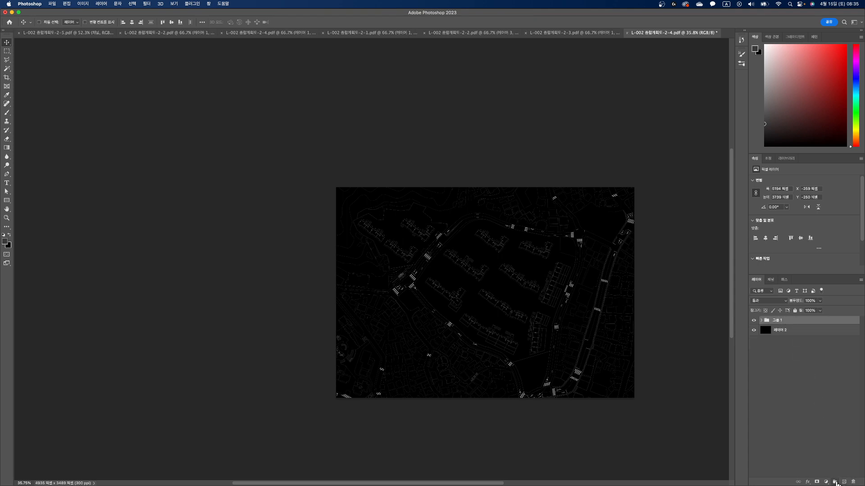
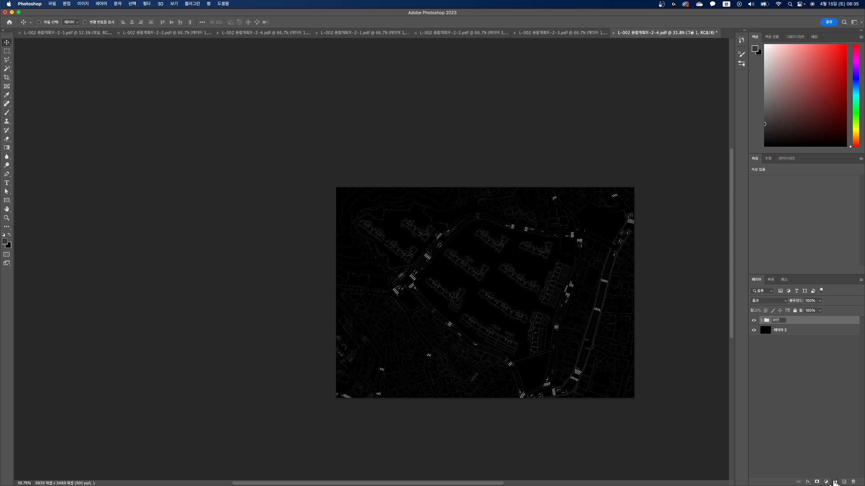
{"action": "key", "text": "Return"}
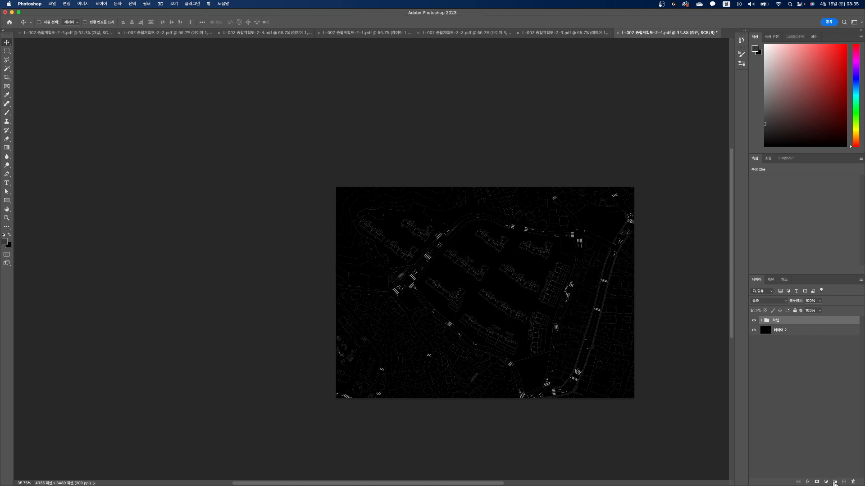
Create a group named 채널 above the 라인 group and add an empty layer inside it.
{"action": "left_click", "coordinate": [834, 482]}
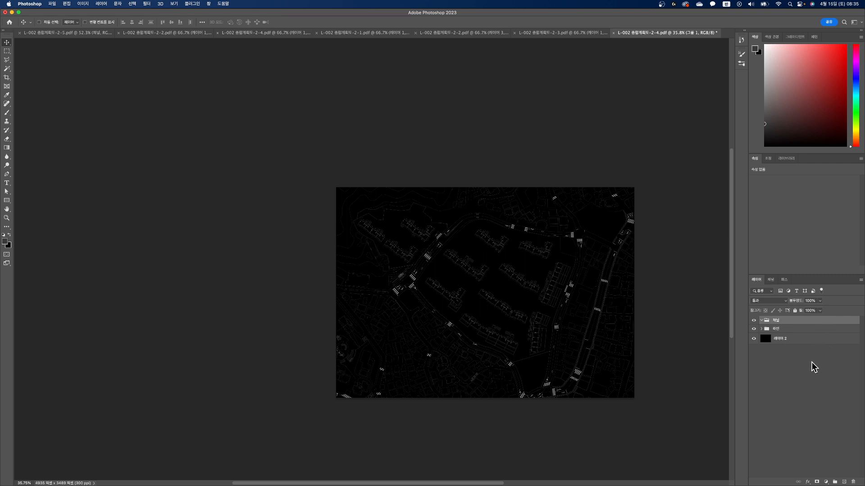
{"action": "left_click", "coordinate": [844, 482]}
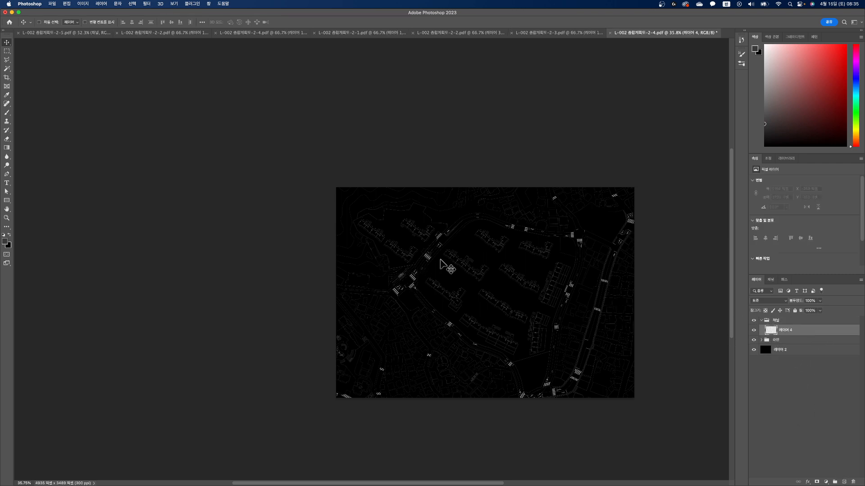
On the road line layer in the 라인 group, select the lanes and junction surfaces of the diagonal road with the Magic Wand.
{"action": "scroll", "coordinate": [437, 282], "scroll_direction": "up", "scroll_amount": 3}
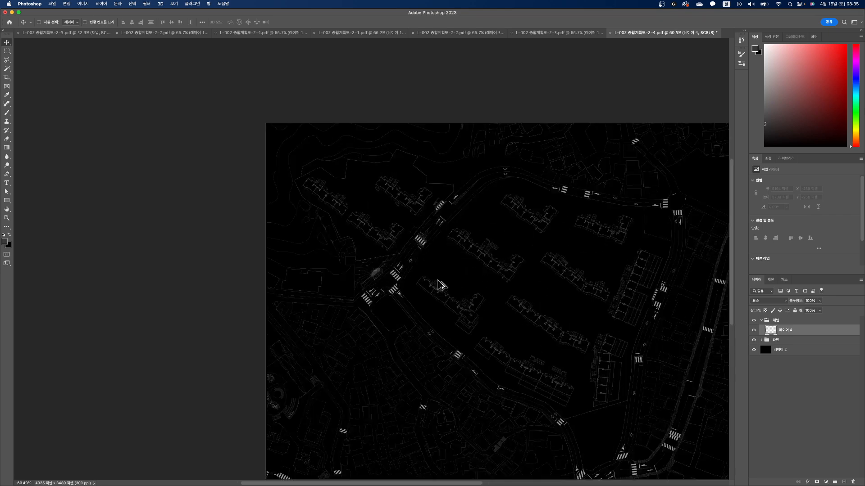
{"action": "scroll", "coordinate": [430, 262], "scroll_direction": "up", "scroll_amount": 2}
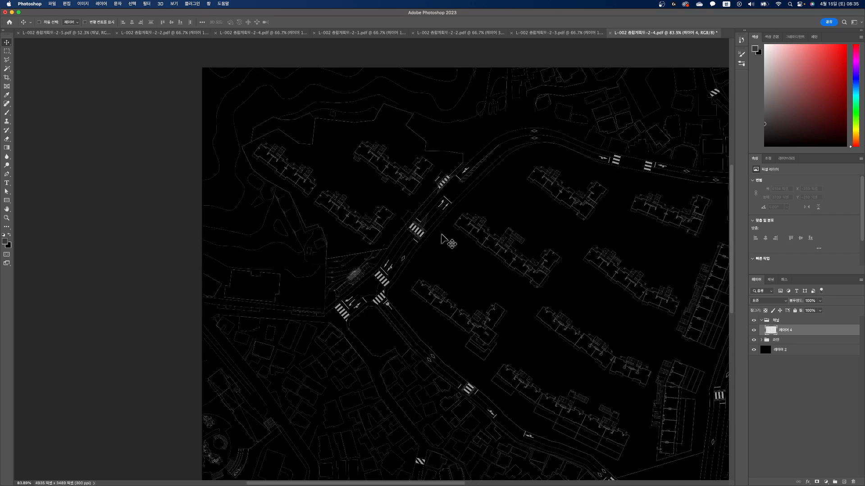
{"action": "left_click", "coordinate": [6, 68]}
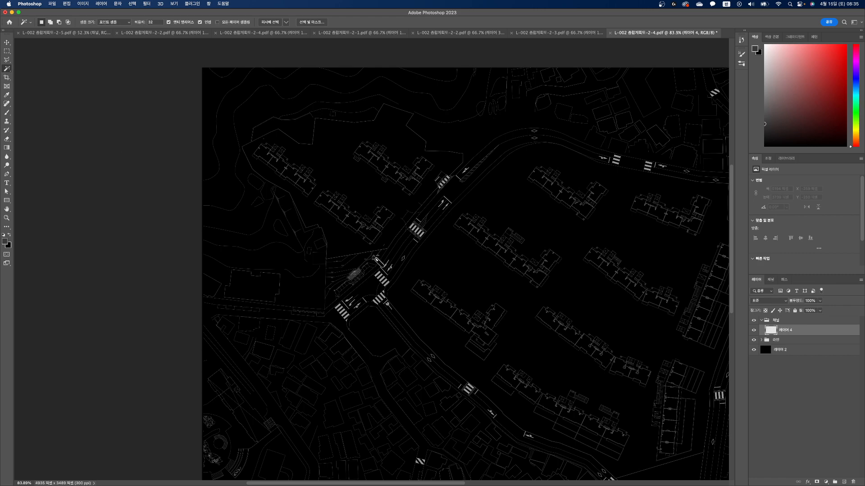
{"action": "scroll", "coordinate": [394, 265], "scroll_direction": "up", "scroll_amount": 3}
{"action": "left_click", "coordinate": [395, 259]}
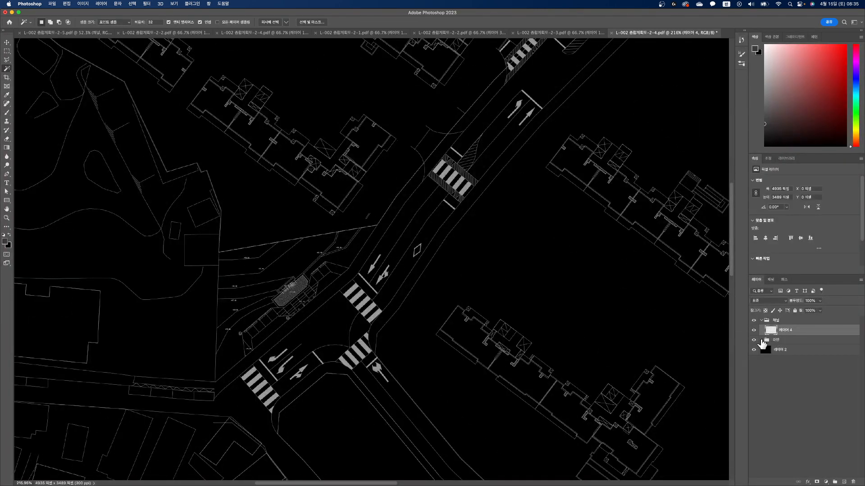
{"action": "left_click", "coordinate": [761, 341]}
{"action": "left_click", "coordinate": [772, 353]}
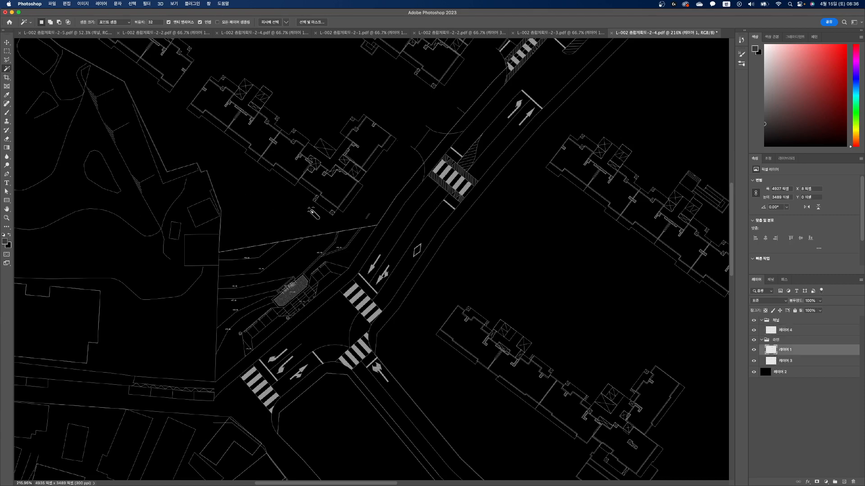
{"action": "left_click", "coordinate": [397, 236]}
{"action": "left_click", "coordinate": [400, 284], "text": "shift"}
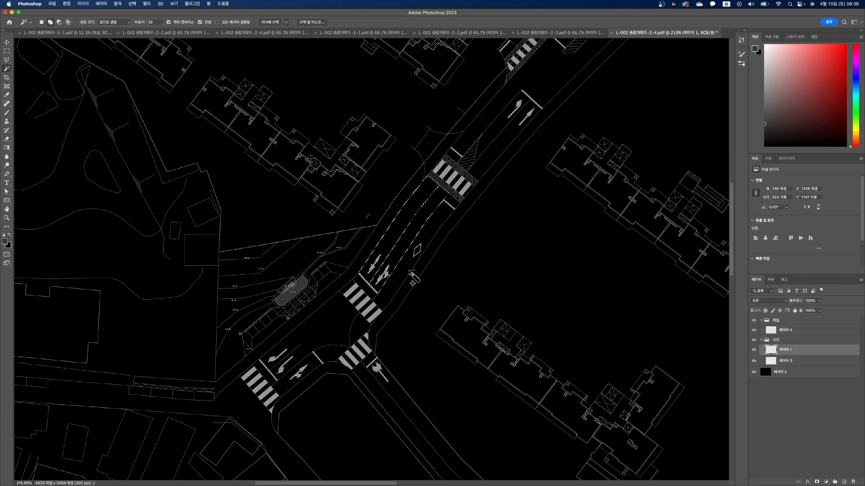
{"action": "left_click", "coordinate": [333, 358], "text": "shift"}
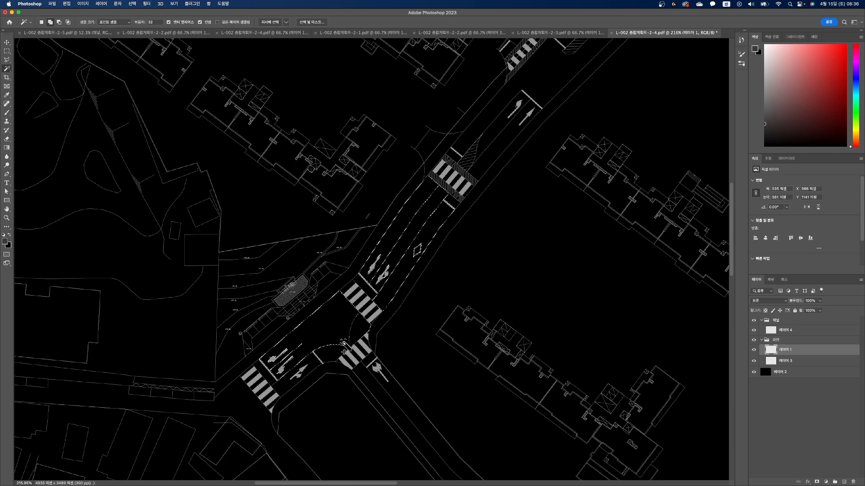
{"action": "left_click", "coordinate": [332, 358], "text": "shift"}
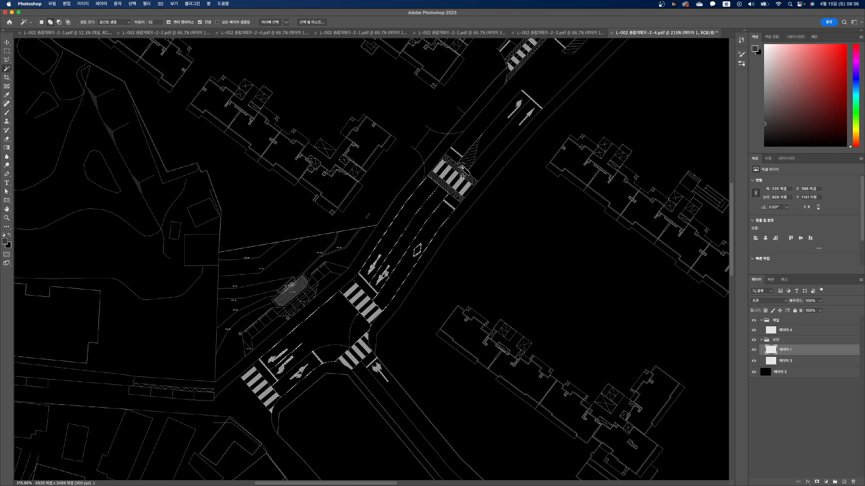
{"action": "left_click", "coordinate": [481, 167], "text": "shift"}
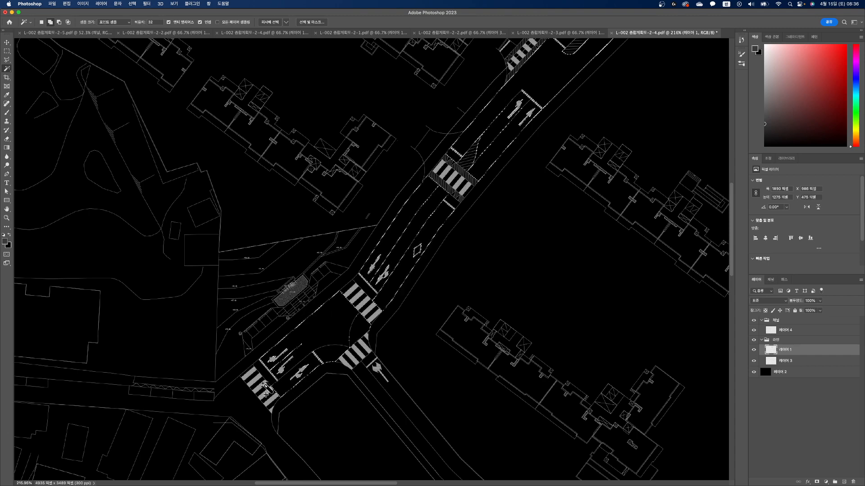
{"action": "scroll", "coordinate": [355, 237], "scroll_direction": "down", "scroll_amount": 5}
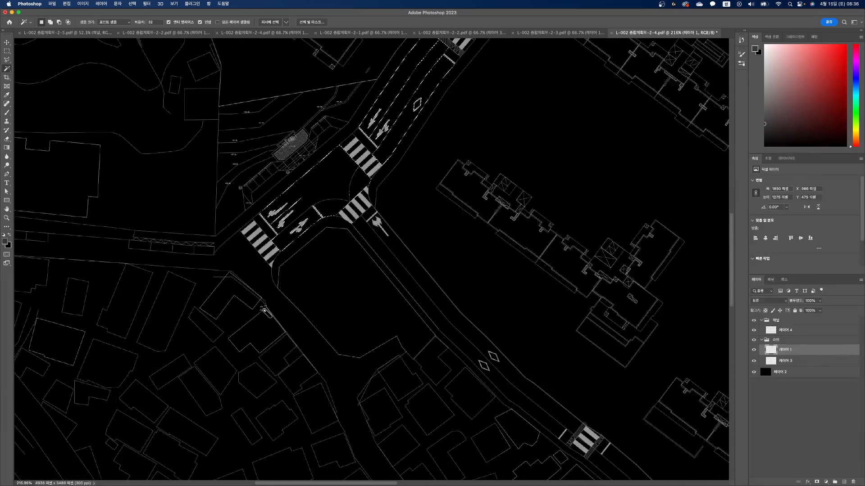
Try to add the street area southwest of the main intersection to the road selection with the Magic Wand, and undo it.
{"action": "scroll", "coordinate": [266, 323], "scroll_direction": "up", "scroll_amount": 8}
{"action": "scroll", "coordinate": [263, 316], "scroll_direction": "down", "scroll_amount": 10}
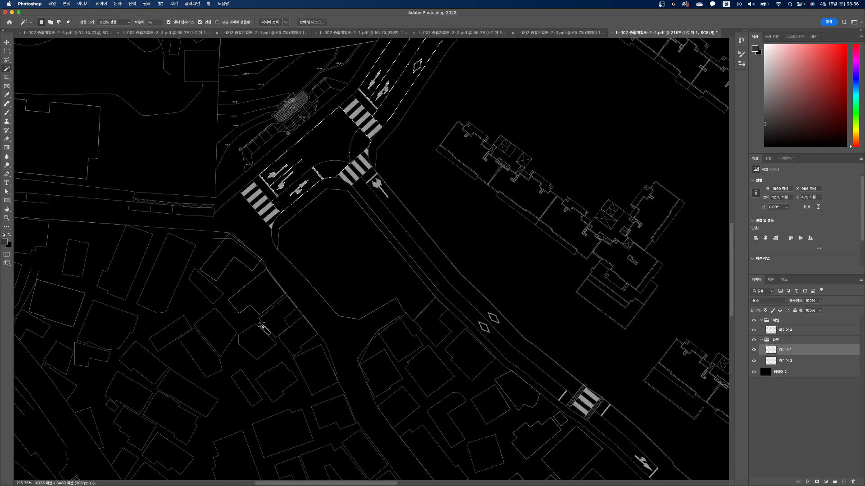
{"action": "left_click", "coordinate": [257, 236]}
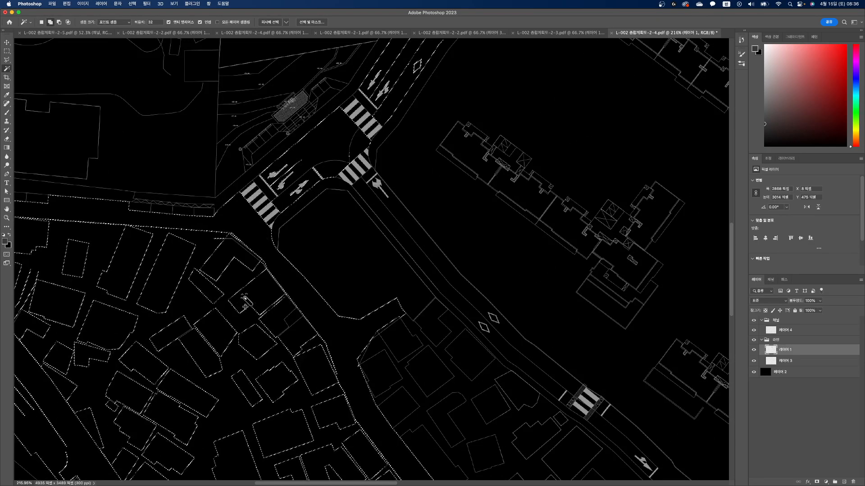
{"action": "key", "text": "super+z"}
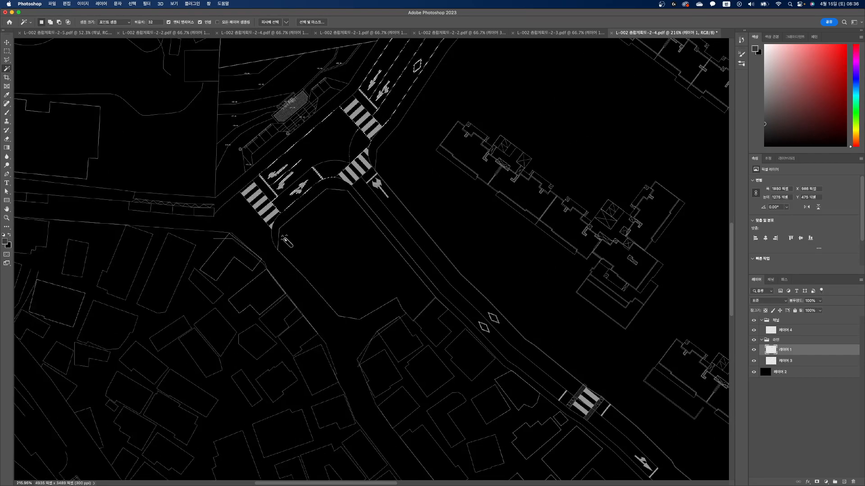
Try to extend the Magic Wand road selection along the northern road, past the two crosswalks beyond the curve.
{"action": "scroll", "coordinate": [301, 258], "scroll_direction": "down", "scroll_amount": 10}
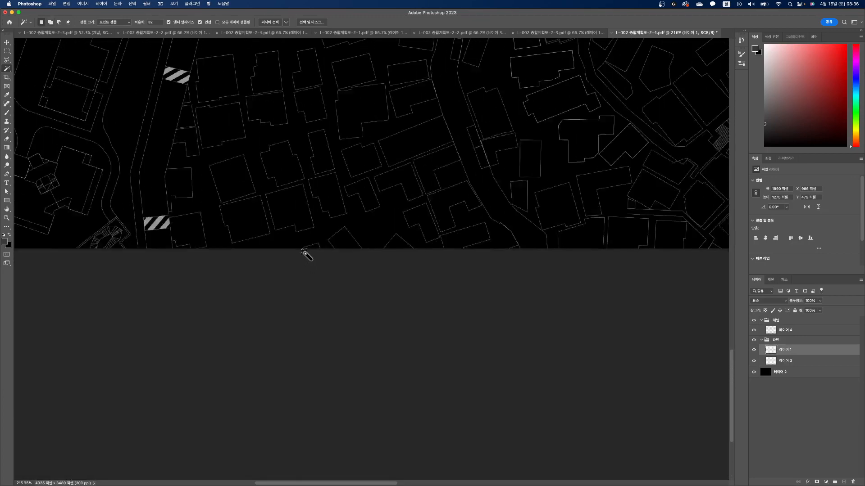
{"action": "scroll", "coordinate": [304, 254], "scroll_direction": "down", "scroll_amount": 8}
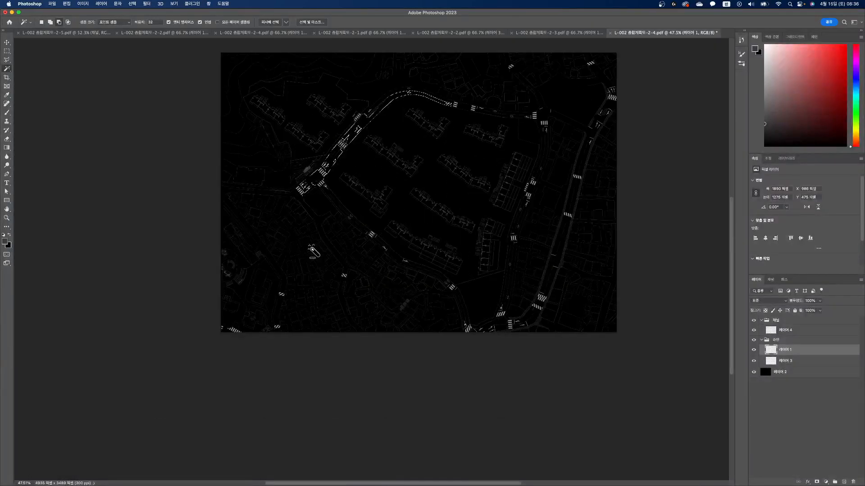
{"action": "scroll", "coordinate": [452, 103], "scroll_direction": "up", "scroll_amount": 8}
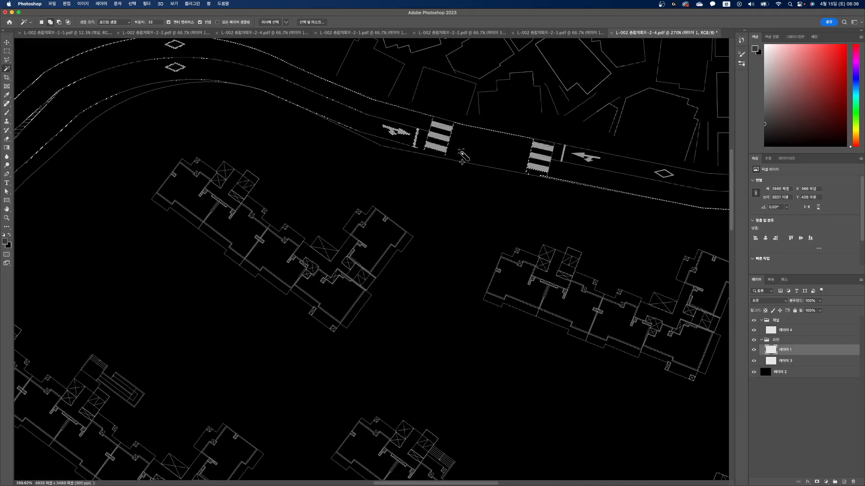
{"action": "left_click", "coordinate": [594, 170]}
{"action": "scroll", "coordinate": [399, 171], "scroll_direction": "down", "scroll_amount": 10}
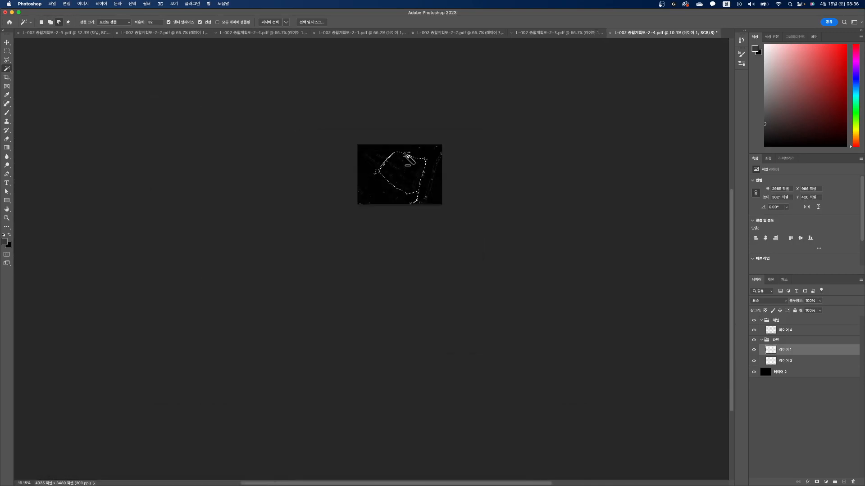
{"action": "scroll", "coordinate": [400, 192], "scroll_direction": "up", "scroll_amount": 5}
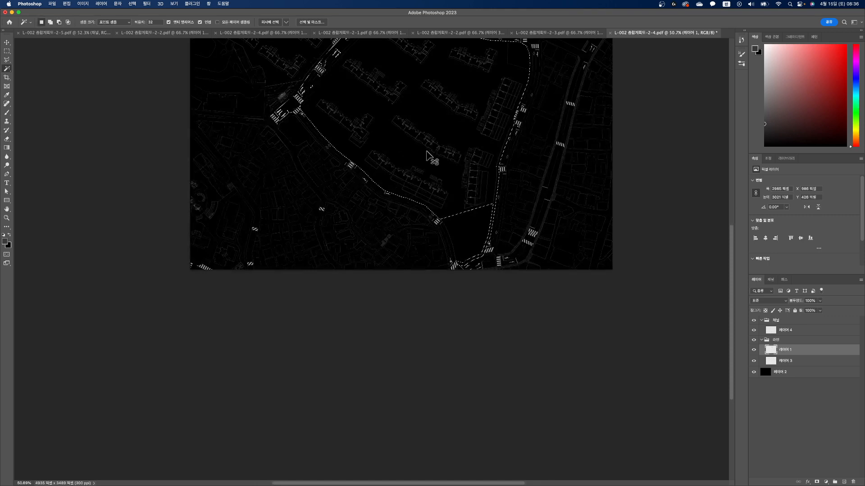
{"action": "scroll", "coordinate": [464, 77], "scroll_direction": "up", "scroll_amount": 2}
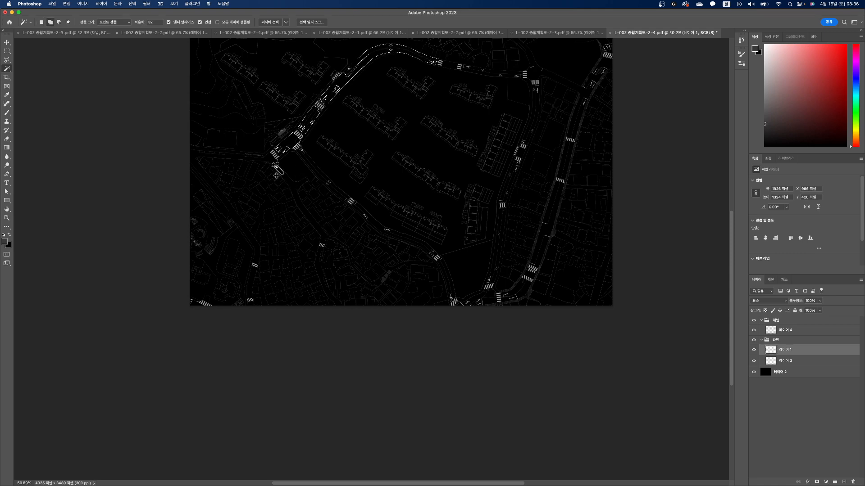
Add the connected streets southwest of the main intersection to the road selection with the Magic Wand.
{"action": "left_click", "coordinate": [276, 169]}
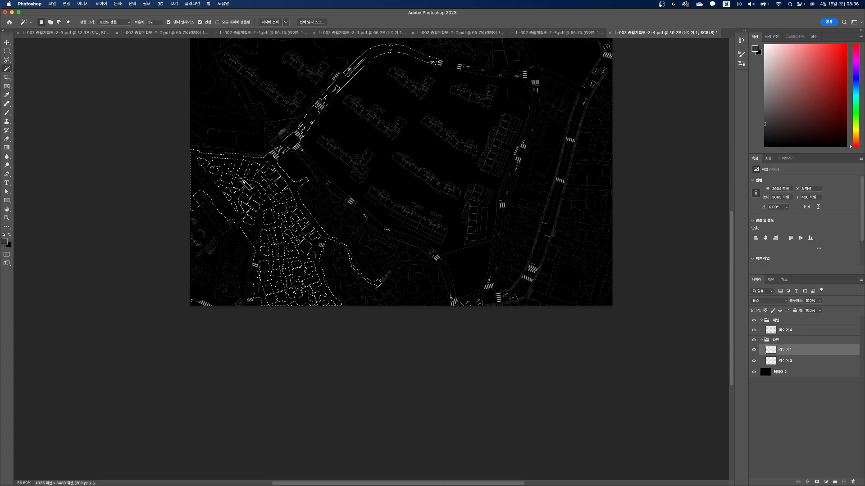
{"action": "scroll", "coordinate": [325, 178], "scroll_direction": "up", "scroll_amount": 10}
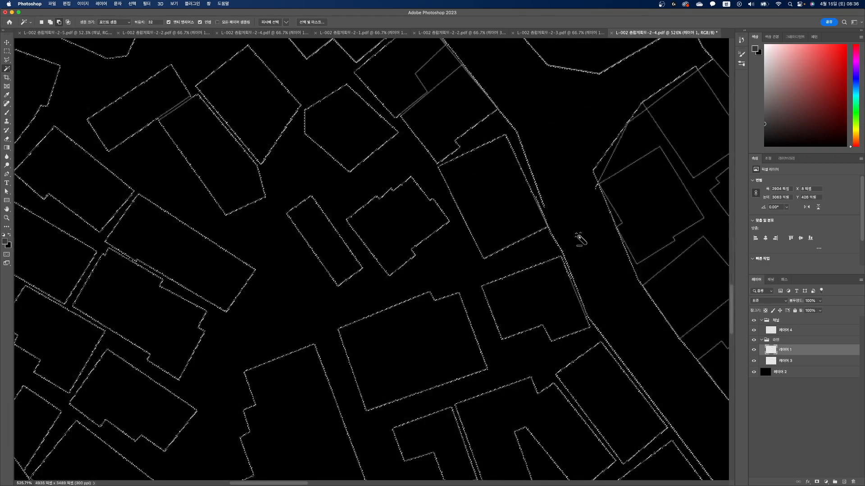
{"action": "scroll", "coordinate": [521, 210], "scroll_direction": "down", "scroll_amount": 10}
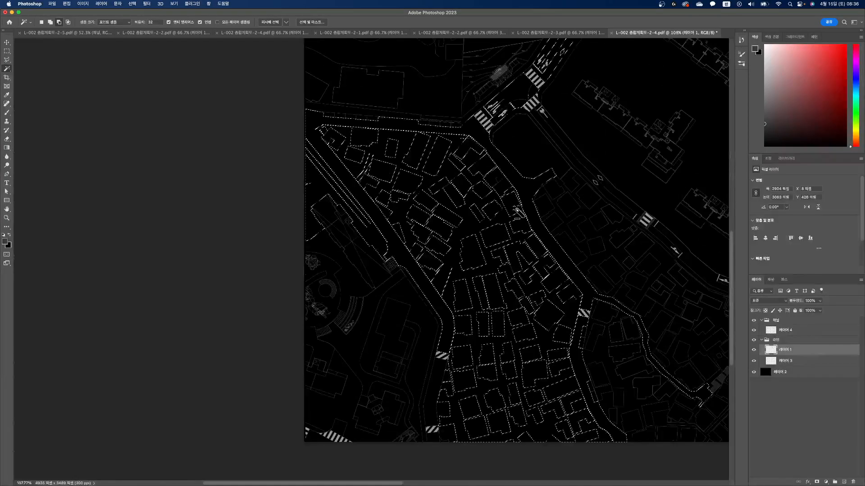
{"action": "scroll", "coordinate": [518, 211], "scroll_direction": "down", "scroll_amount": 2}
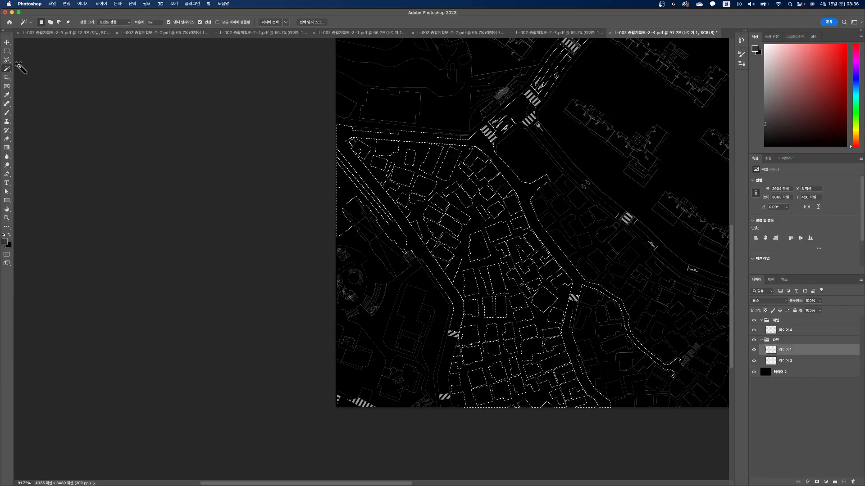
Subtract the southwestern residential blocks from the selection with the Polygonal Lasso, tracing the inner edge of the bordering streets.
{"action": "left_click", "coordinate": [7, 60]}
{"action": "left_click", "coordinate": [336, 137]}
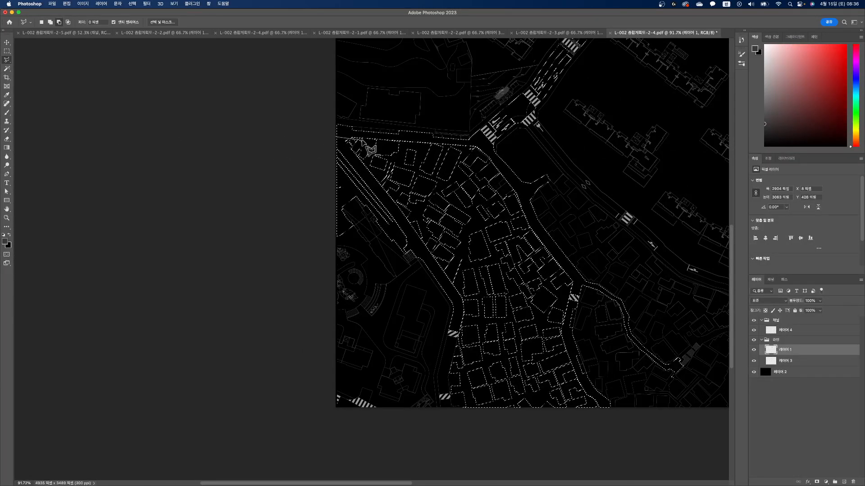
{"action": "left_click", "coordinate": [475, 146]}
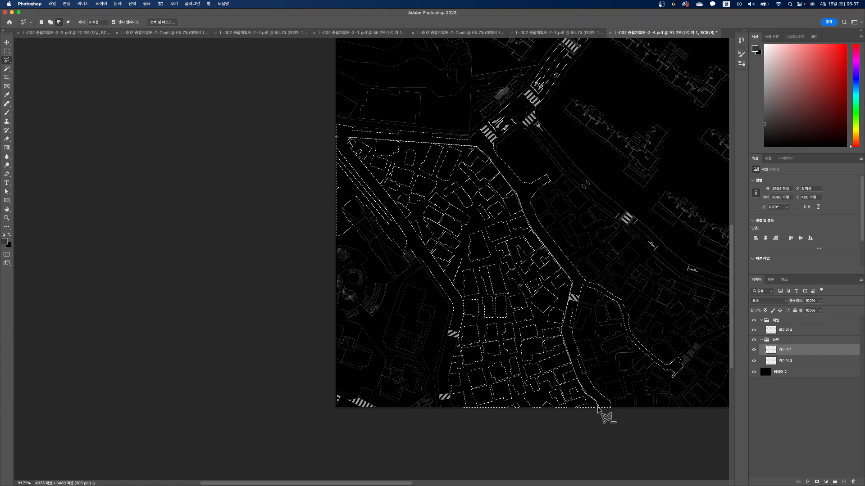
{"action": "left_click", "coordinate": [601, 417]}
{"action": "left_click", "coordinate": [569, 449]}
{"action": "left_click", "coordinate": [261, 380]}
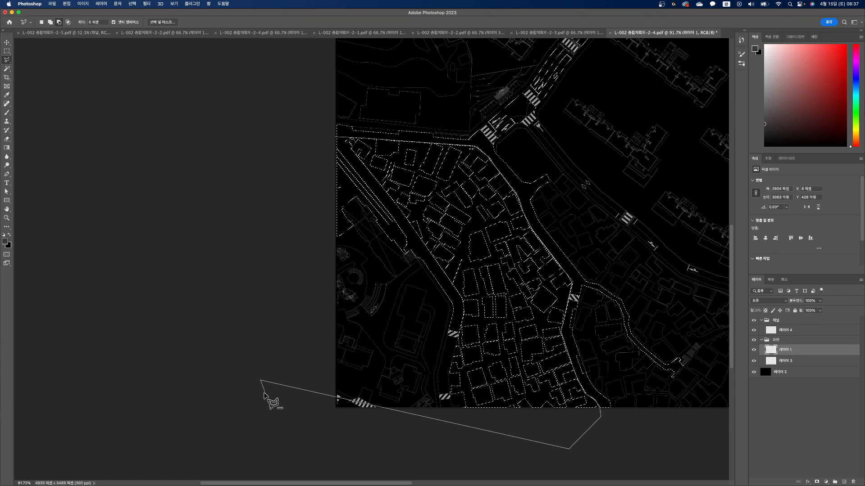
{"action": "double_click", "coordinate": [244, 307]}
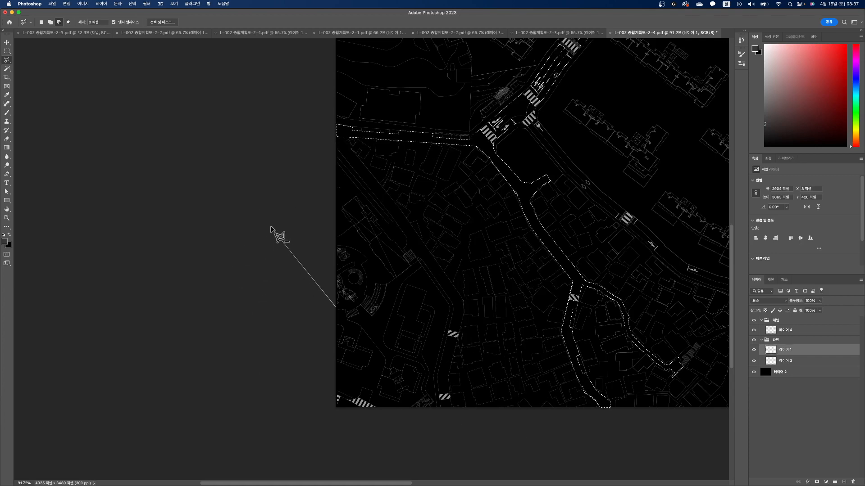
{"action": "key", "text": "Escape"}
Fill the selected roads on layer 레이어 1 with the dark grey foreground color and clear the selection.
{"action": "scroll", "coordinate": [275, 227], "scroll_direction": "down", "scroll_amount": 2}
{"action": "scroll", "coordinate": [285, 230], "scroll_direction": "down", "scroll_amount": 6}
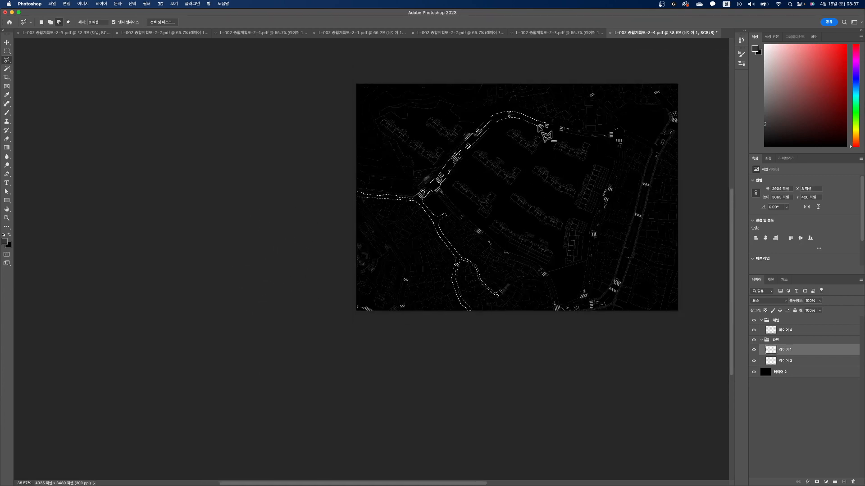
{"action": "scroll", "coordinate": [537, 126], "scroll_direction": "up", "scroll_amount": 10}
{"action": "scroll", "coordinate": [493, 138], "scroll_direction": "down", "scroll_amount": 5}
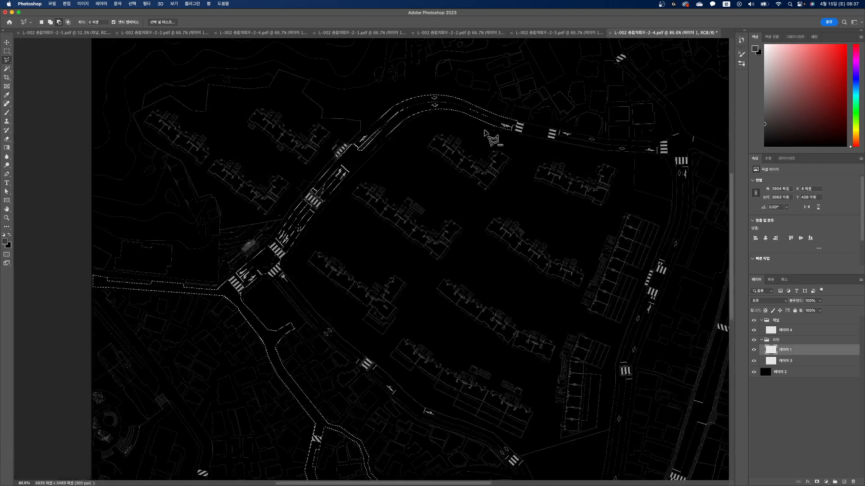
{"action": "scroll", "coordinate": [635, 108], "scroll_direction": "up", "scroll_amount": 6}
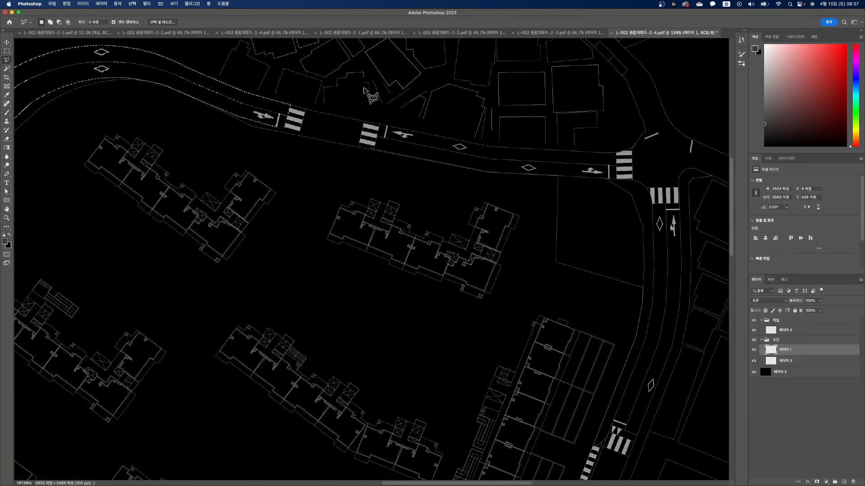
{"action": "scroll", "coordinate": [376, 98], "scroll_direction": "down", "scroll_amount": 4}
{"action": "scroll", "coordinate": [375, 98], "scroll_direction": "down", "scroll_amount": 1}
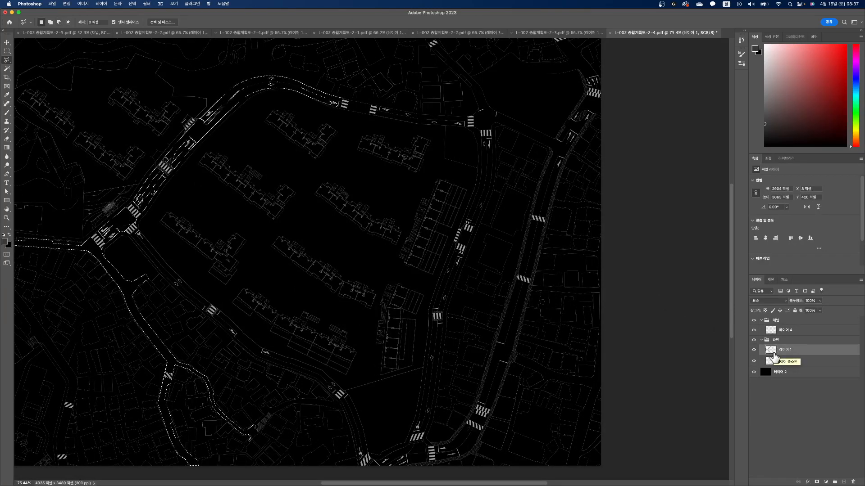
{"action": "key", "text": "alt+BackSpace"}
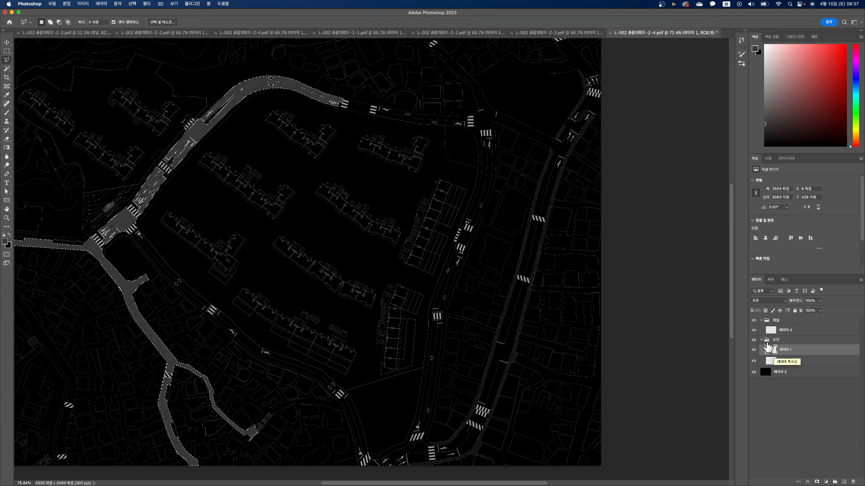
{"action": "key", "text": "cmd+d"}
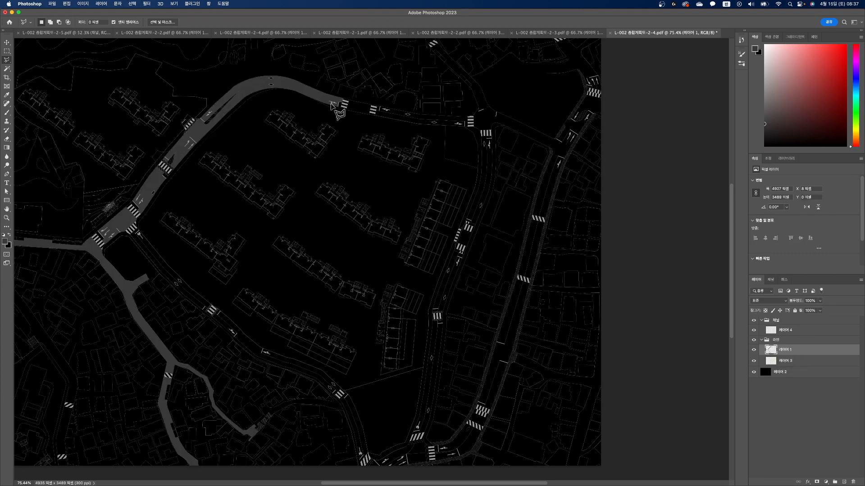
Outline the hatched median, arrow and diamond markings on the northern road curve with the Polygonal Lasso and cover them with dark grey.
{"action": "scroll", "coordinate": [175, 90], "scroll_direction": "up", "scroll_amount": 5}
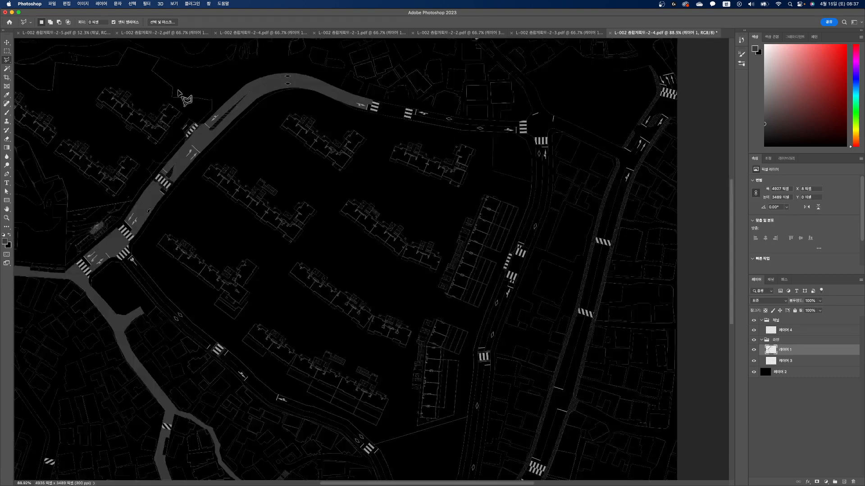
{"action": "left_click", "coordinate": [266, 180]}
{"action": "left_click", "coordinate": [233, 189]}
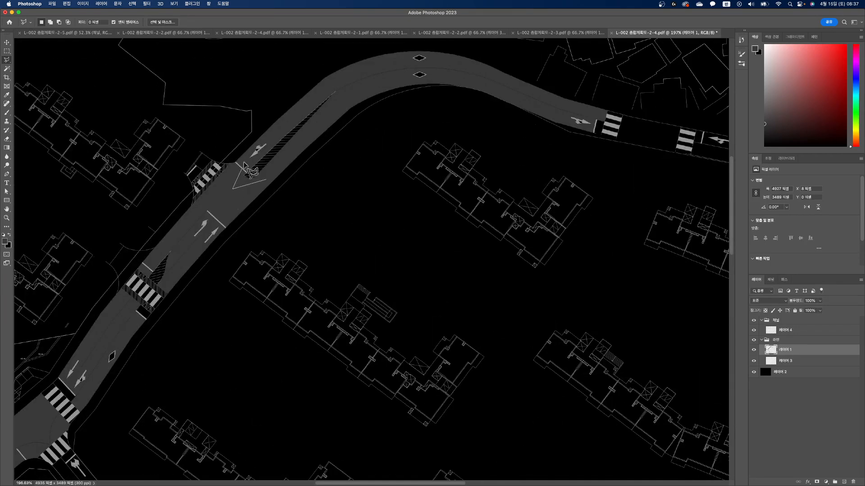
{"action": "left_click", "coordinate": [248, 157]}
{"action": "left_click", "coordinate": [331, 84]}
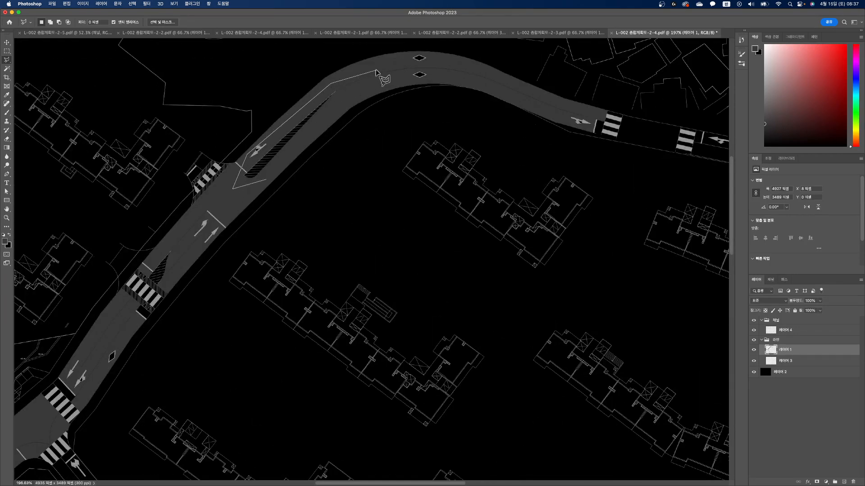
{"action": "left_click", "coordinate": [415, 55]}
{"action": "left_click", "coordinate": [434, 57]}
{"action": "left_click", "coordinate": [440, 76]}
{"action": "left_click", "coordinate": [362, 86]}
{"action": "double_click", "coordinate": [288, 157]}
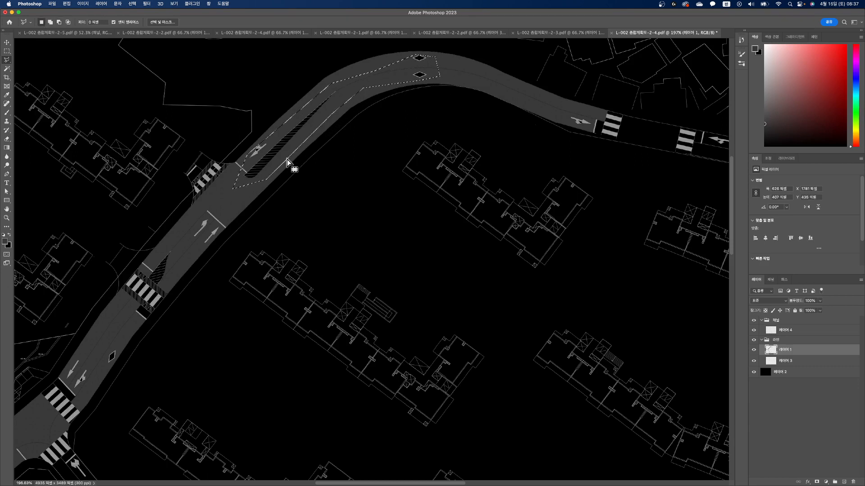
{"action": "key", "text": "Delete"}
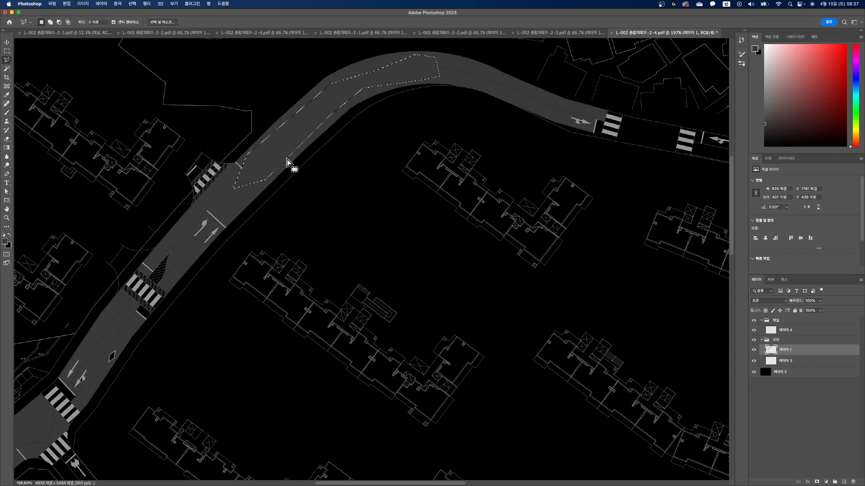
Switch to L-002 종합계획도-2-5.pdf, select the 도로 layer and examine its road fill with the other color layers hidden.
{"action": "left_click", "coordinate": [90, 34]}
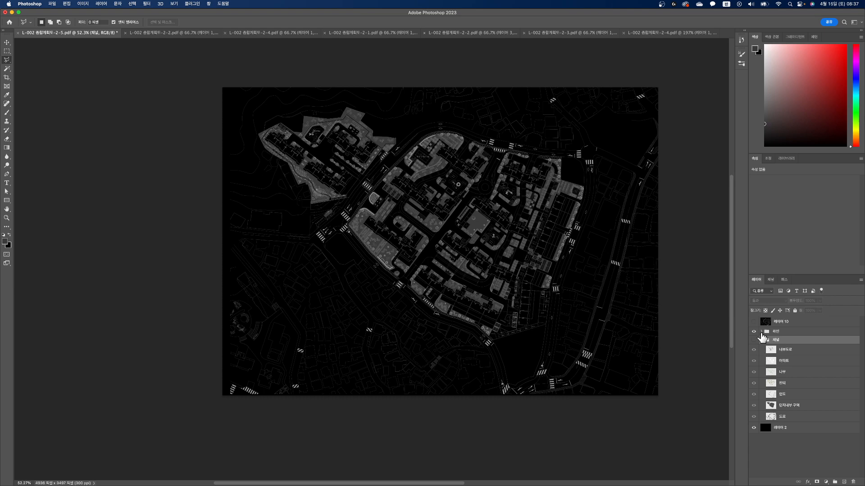
{"action": "left_click", "coordinate": [778, 418]}
{"action": "left_click", "coordinate": [754, 418]}
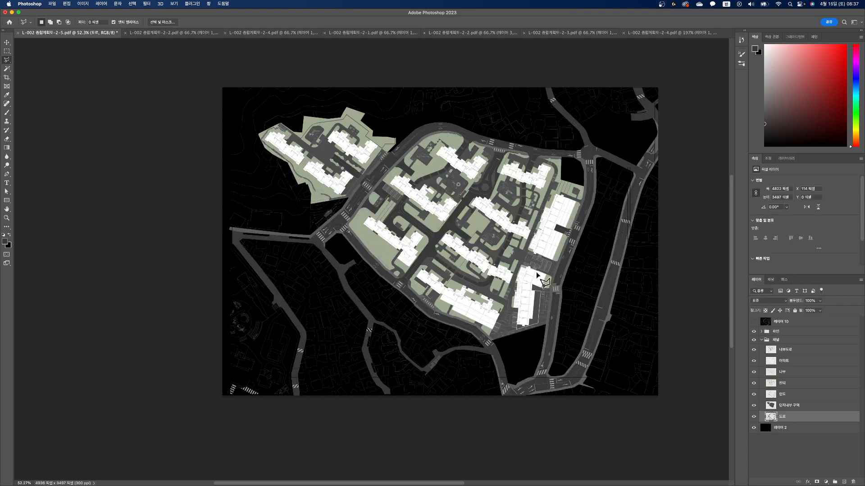
{"action": "left_click", "coordinate": [754, 360]}
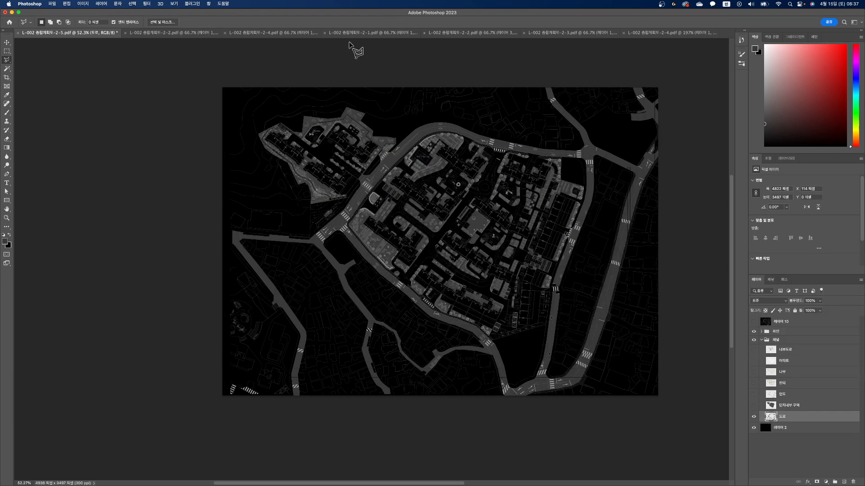
Switch to L-002 종합계획도-2-4.pdf and darken the road fill on 레이어 1 with Hue/Saturation, setting Lightness to -25.
{"action": "left_click", "coordinate": [644, 33]}
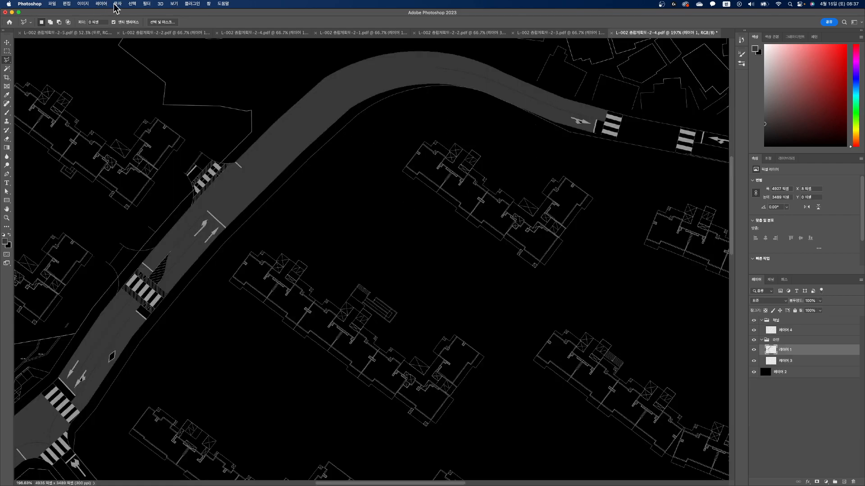
{"action": "left_click", "coordinate": [84, 3]}
{"action": "mouse_move", "coordinate": [91, 23]}
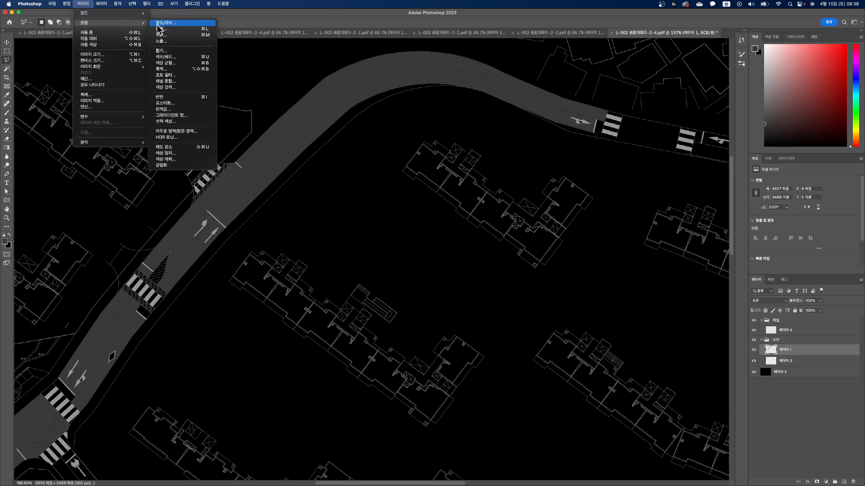
{"action": "left_click", "coordinate": [167, 57]}
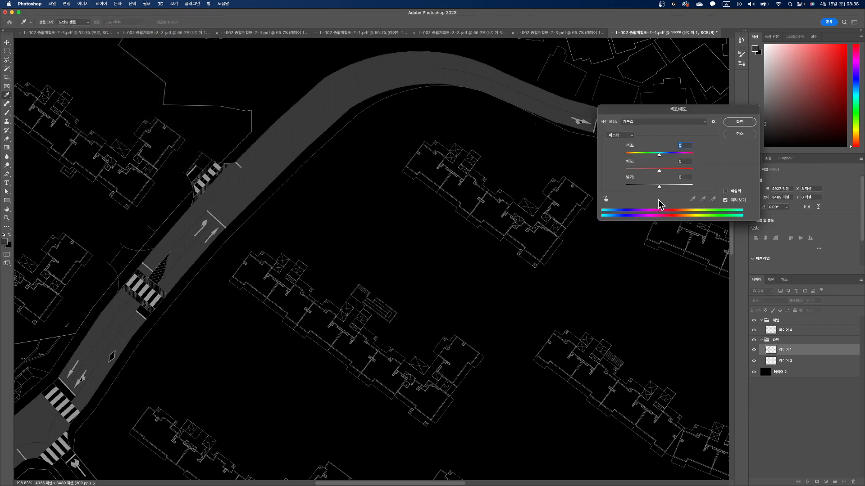
{"action": "left_click_drag", "start_coordinate": [656, 189], "coordinate": [650, 189]}
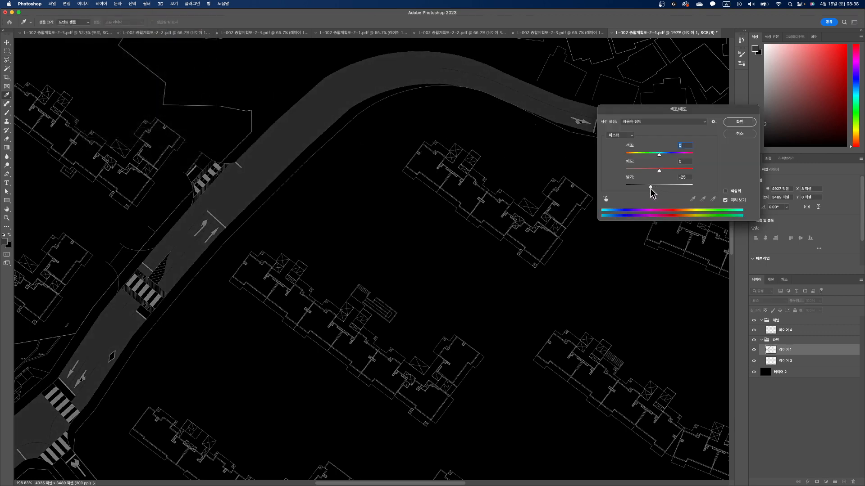
{"action": "left_click", "coordinate": [737, 127]}
{"action": "key", "text": "l"}
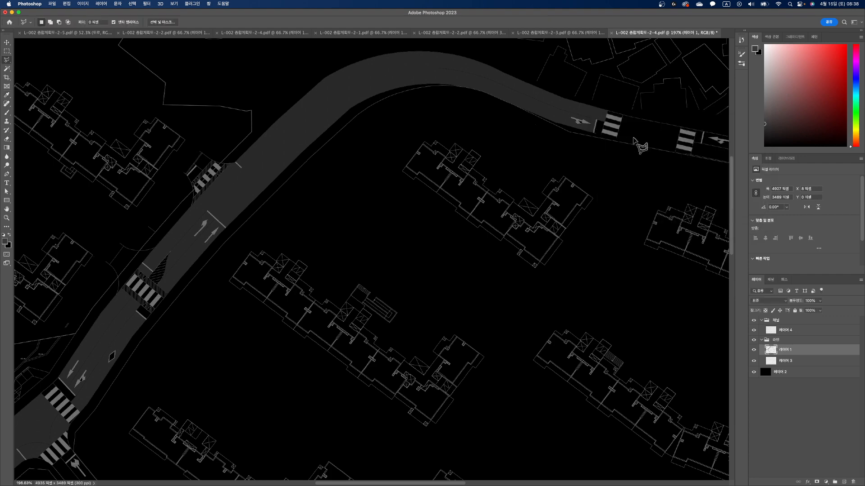
Switch to L-002 종합계획도-2-5.pdf and show the 인도 layer to examine the sidewalk fill along the roads.
{"action": "left_click", "coordinate": [67, 33]}
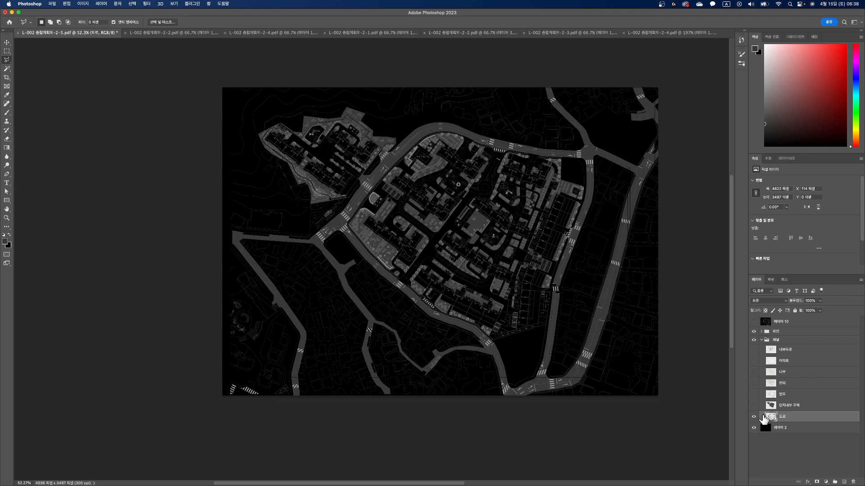
{"action": "left_click", "coordinate": [754, 395]}
{"action": "left_click", "coordinate": [753, 395]}
{"action": "left_click", "coordinate": [753, 396]}
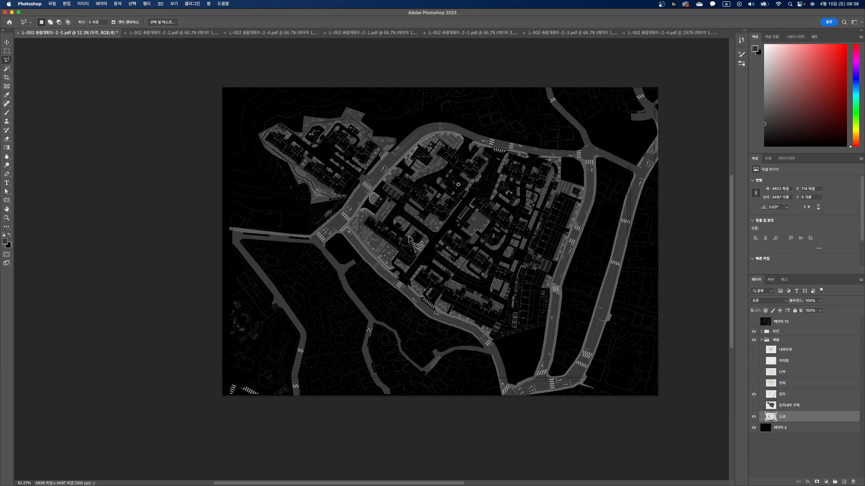
{"action": "scroll", "coordinate": [401, 244], "scroll_direction": "up", "scroll_amount": 2}
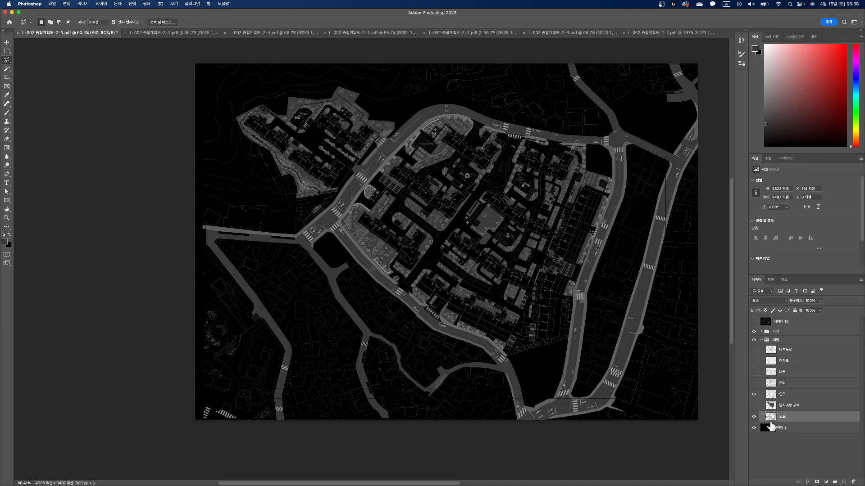
Examine the fills of the 단지내부 구역, 잔디 and 나무 layers by toggling their visibility, leaving 나무 shown with 인도.
{"action": "left_click", "coordinate": [753, 405]}
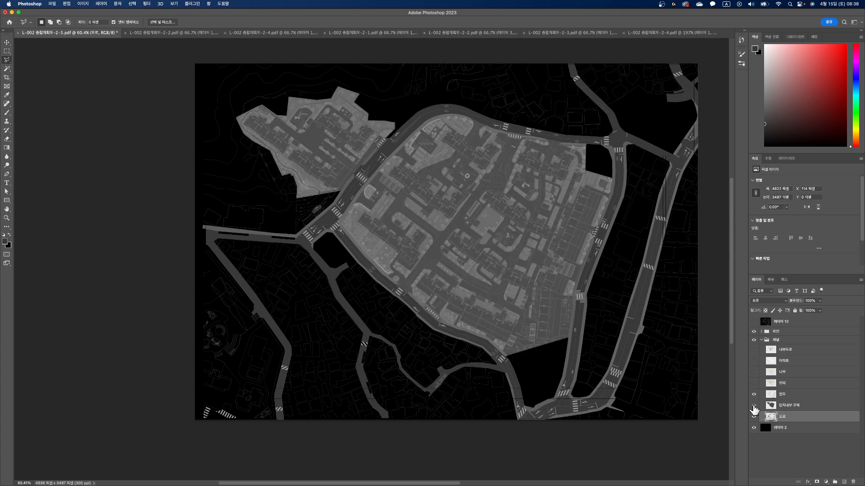
{"action": "left_click", "coordinate": [754, 406]}
{"action": "left_click", "coordinate": [754, 383]}
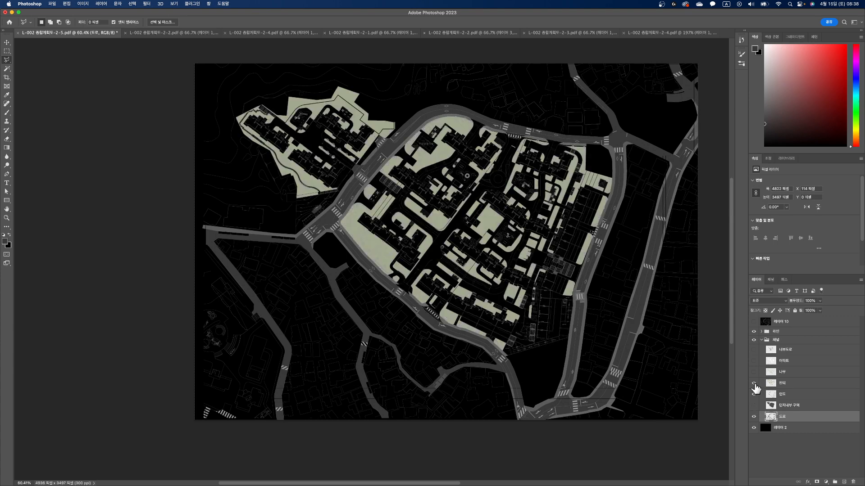
{"action": "left_click", "coordinate": [755, 383]}
{"action": "left_click", "coordinate": [755, 383]}
{"action": "left_click", "coordinate": [754, 395]}
{"action": "left_click", "coordinate": [754, 372]}
{"action": "left_click", "coordinate": [754, 383]}
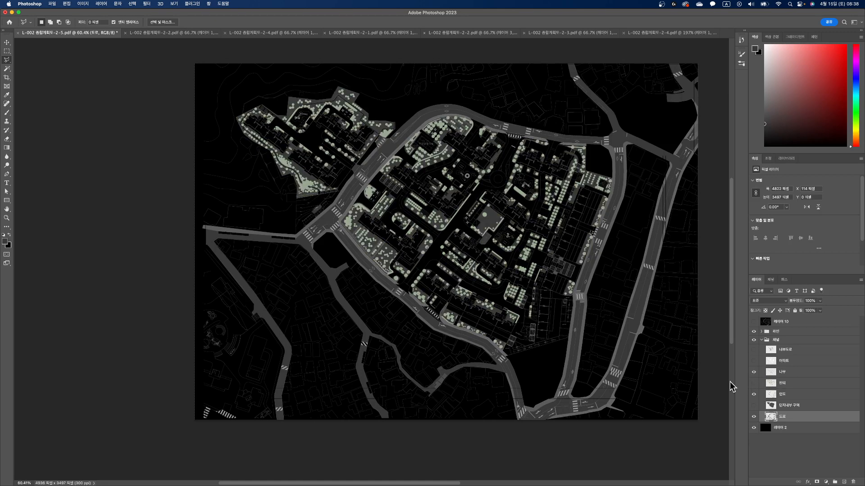
Show the 아파트 layer, check the 내부도로 layer, and hide the color layers except 도로 again.
{"action": "left_click", "coordinate": [754, 361]}
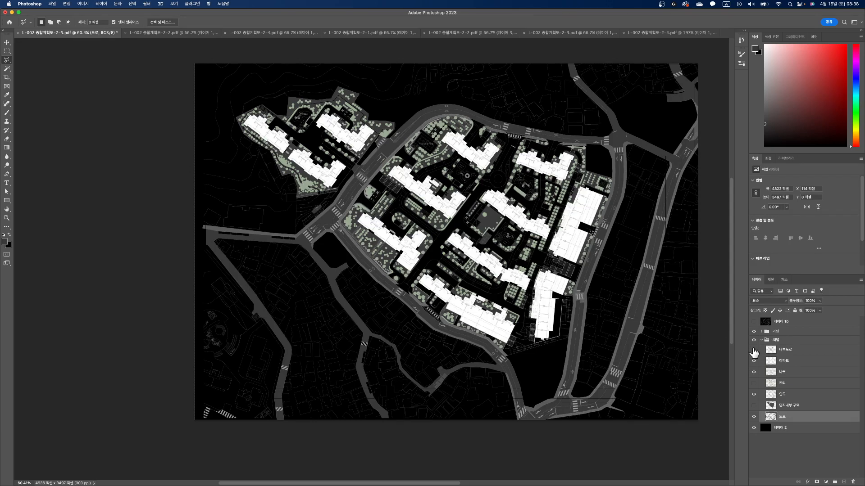
{"action": "left_click", "coordinate": [754, 350]}
{"action": "left_click", "coordinate": [754, 350]}
{"action": "left_click_drag", "start_coordinate": [754, 394], "coordinate": [754, 361]}
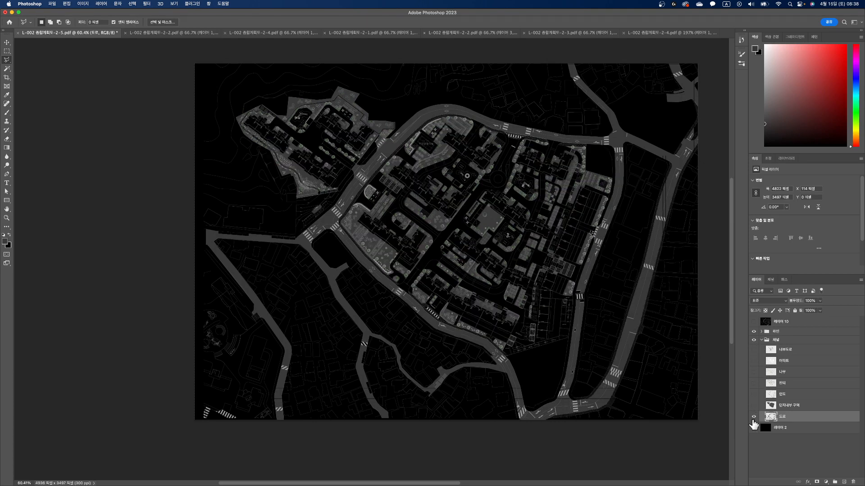
Compare the plan with and without the 도로 fill and the merged 레이어 10, leaving only 도로 shown.
{"action": "left_click", "coordinate": [754, 417]}
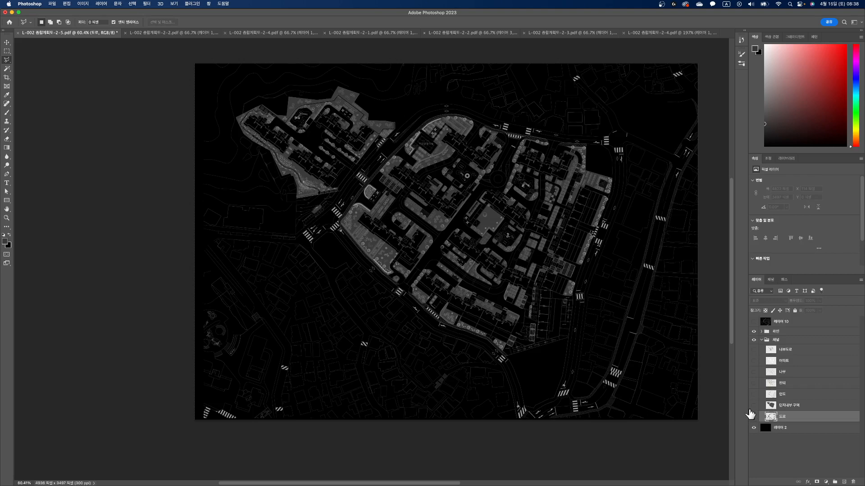
{"action": "left_click", "coordinate": [754, 417]}
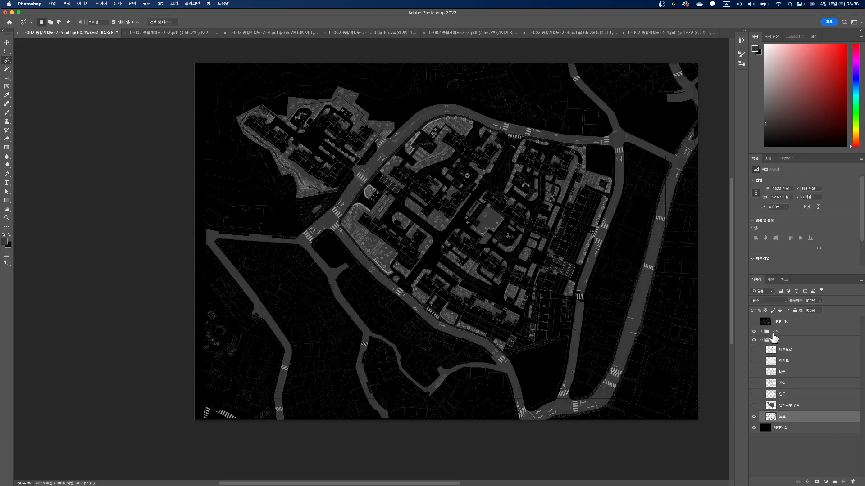
{"action": "left_click", "coordinate": [753, 321]}
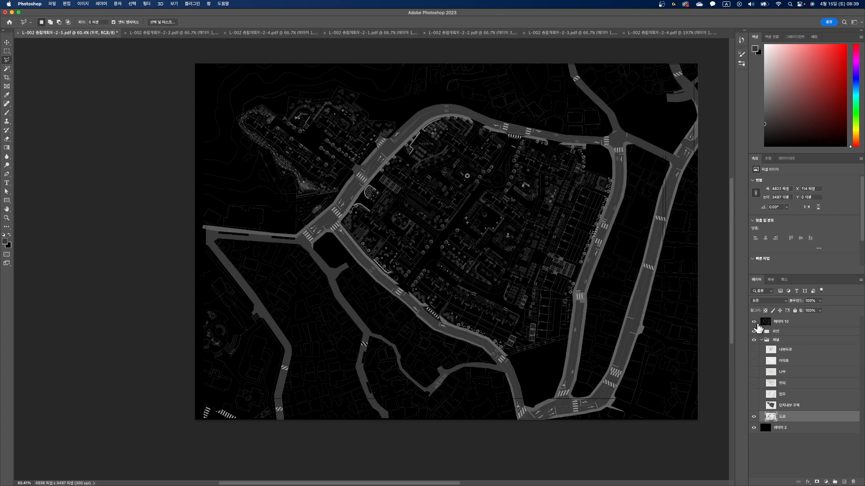
{"action": "left_click", "coordinate": [754, 417]}
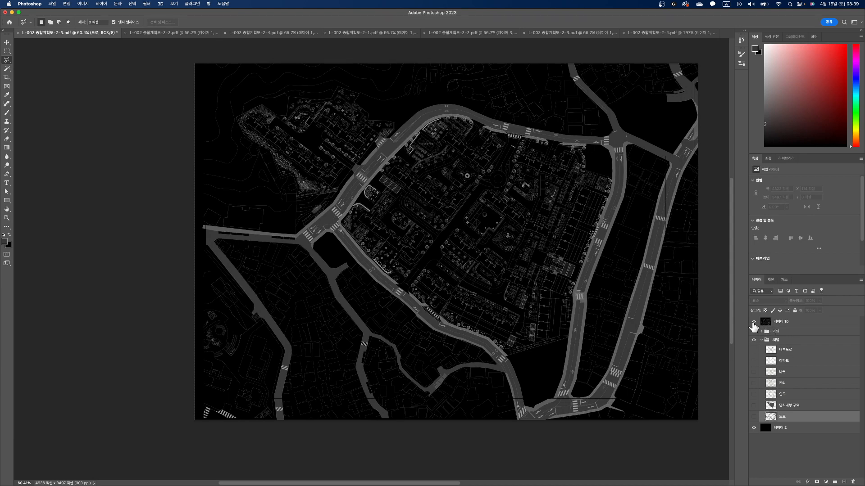
{"action": "left_click", "coordinate": [753, 321]}
{"action": "left_click", "coordinate": [753, 417]}
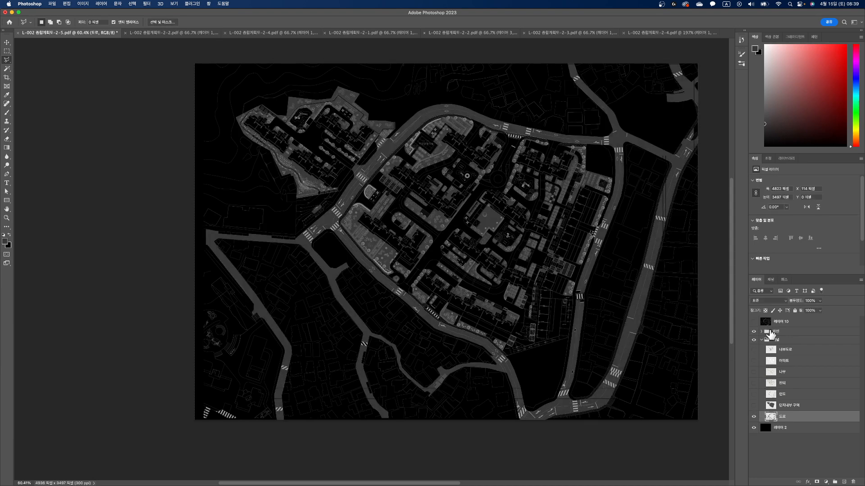
Stamp the visible layers into a new layer above the 라인 group and select the complex's internal roads and roundabout with the Magic Wand.
{"action": "left_click", "coordinate": [771, 333]}
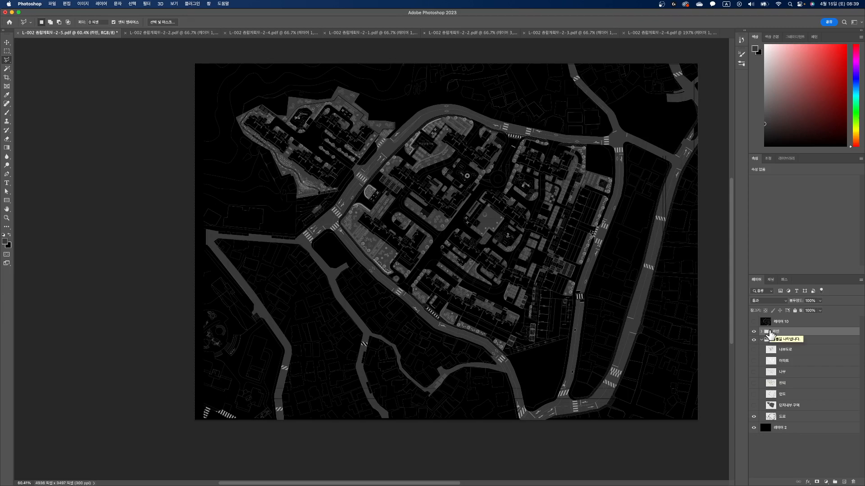
{"action": "key", "text": "alt+shift+super+e"}
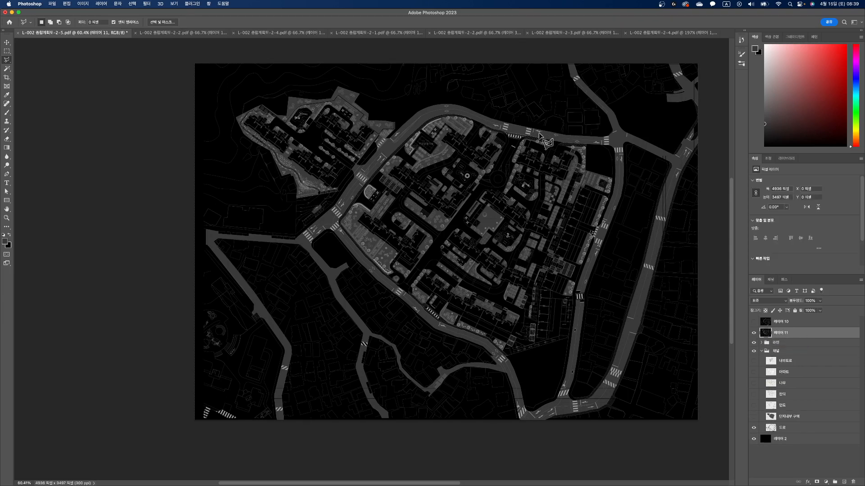
{"action": "left_click", "coordinate": [7, 69]}
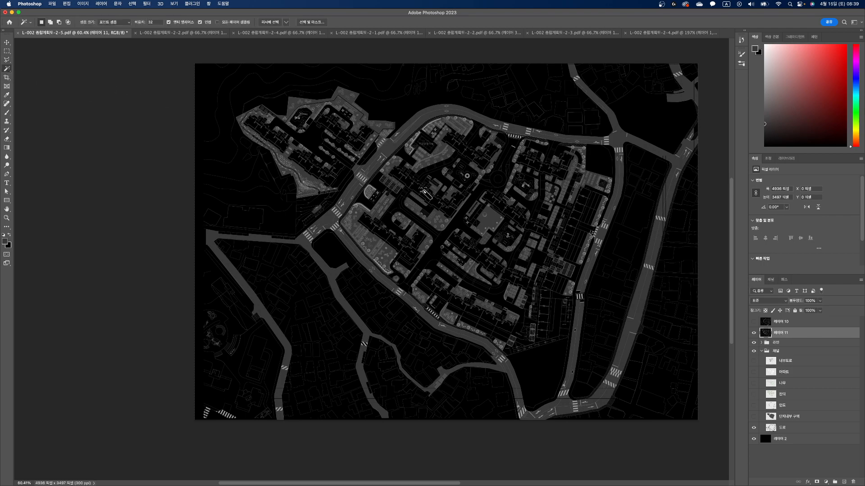
{"action": "scroll", "coordinate": [517, 152], "scroll_direction": "up", "scroll_amount": 5}
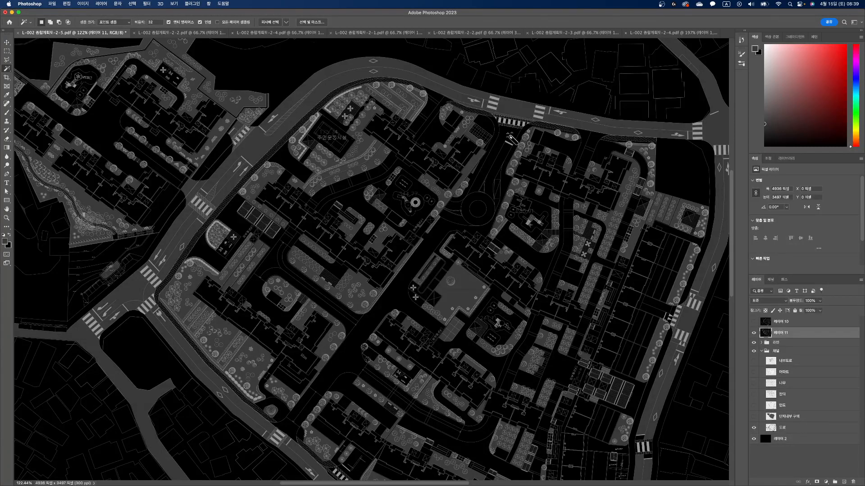
{"action": "left_click", "coordinate": [512, 142]}
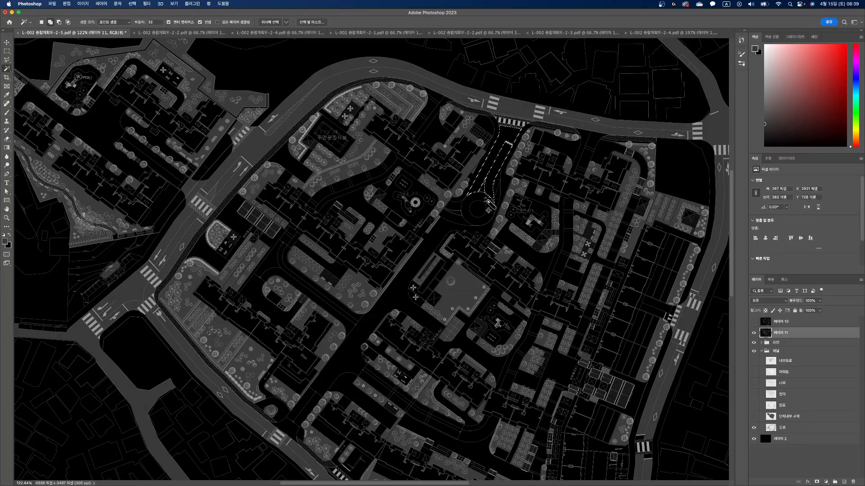
{"action": "left_click", "coordinate": [486, 220], "text": "shift"}
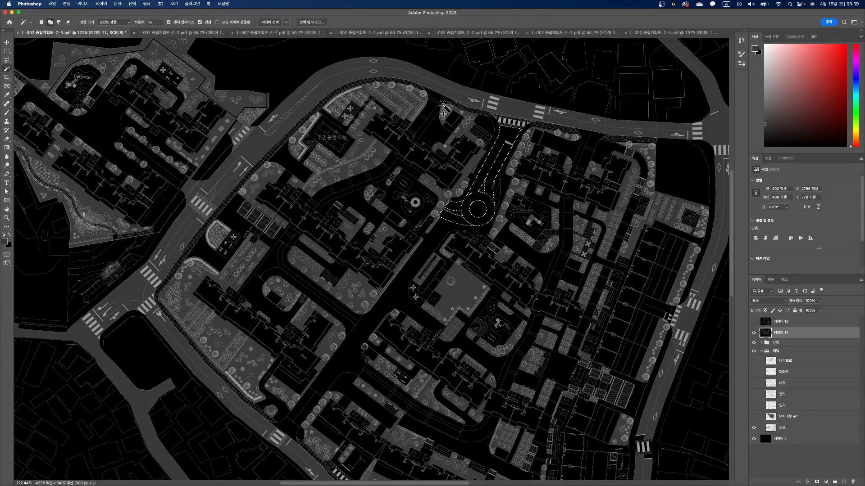
{"action": "left_click", "coordinate": [440, 115], "text": "shift"}
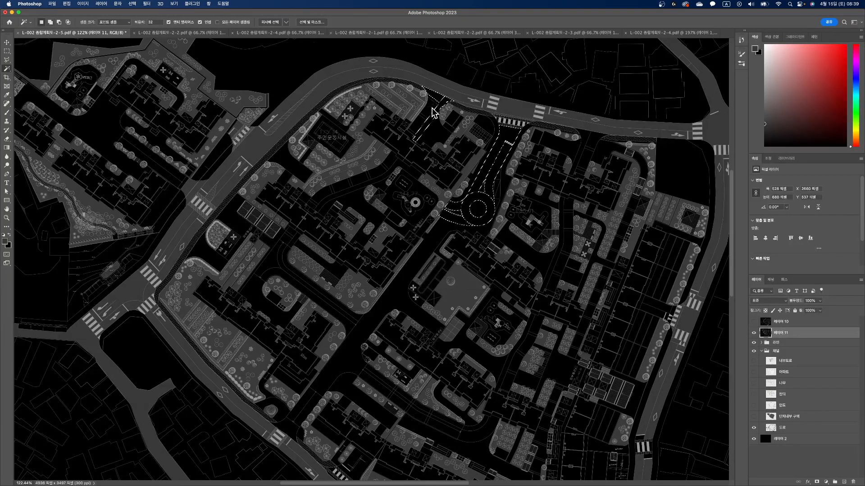
{"action": "left_click", "coordinate": [422, 127], "text": "shift"}
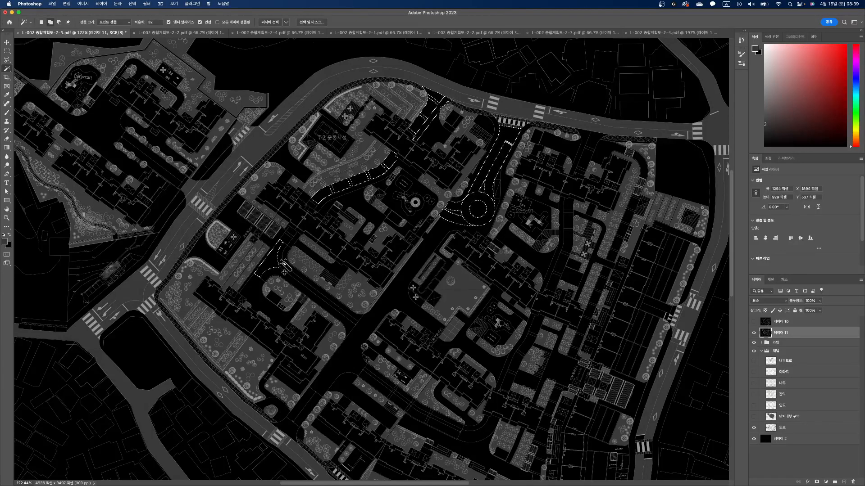
{"action": "left_click", "coordinate": [277, 262], "text": "shift"}
{"action": "left_click", "coordinate": [296, 289], "text": "shift"}
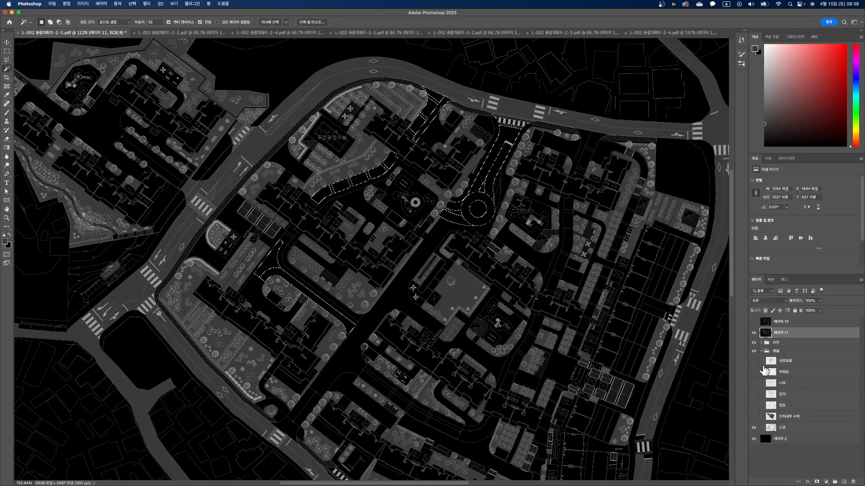
Hide 레이어 11 and the 도로 layer, show the 내부도로 layer, and clear the selection.
{"action": "left_click", "coordinate": [753, 333]}
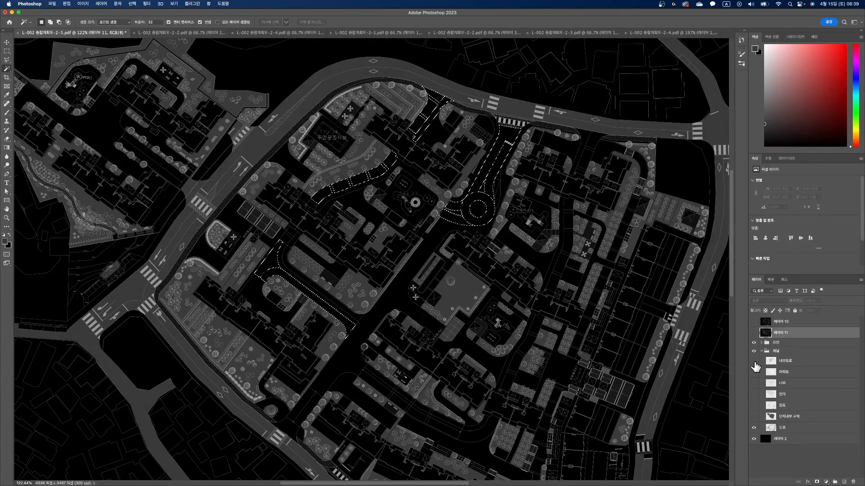
{"action": "left_click", "coordinate": [754, 361]}
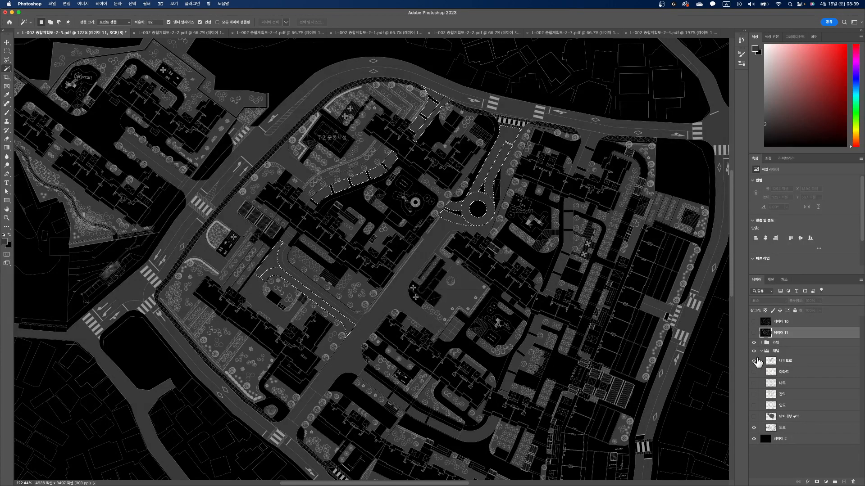
{"action": "left_click", "coordinate": [754, 342]}
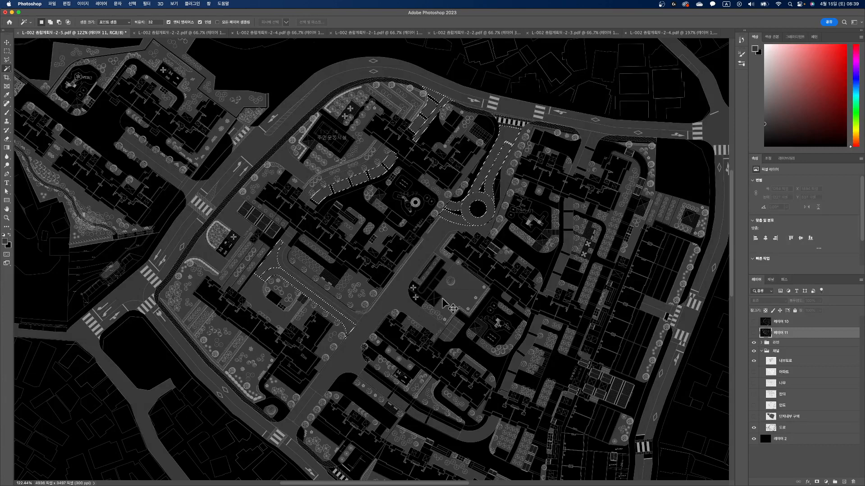
{"action": "key", "text": "cmd+d"}
{"action": "left_click", "coordinate": [755, 429]}
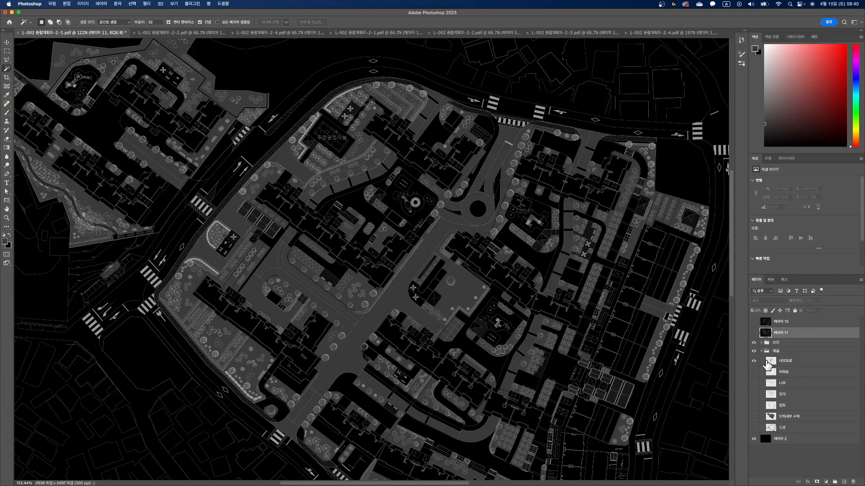
Collapse the color layer group and delete the merged layers 레이어 10 and 레이어 11.
{"action": "left_click", "coordinate": [761, 351]}
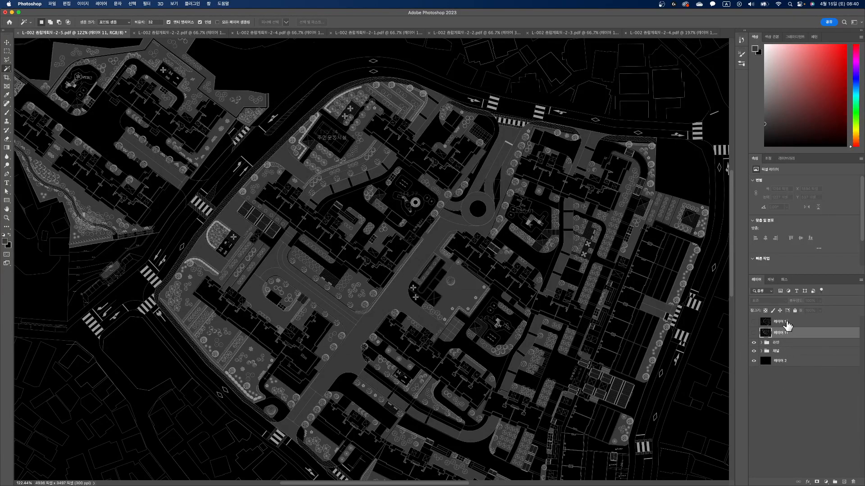
{"action": "left_click", "coordinate": [795, 323], "text": "shift"}
{"action": "right_click", "coordinate": [796, 327]}
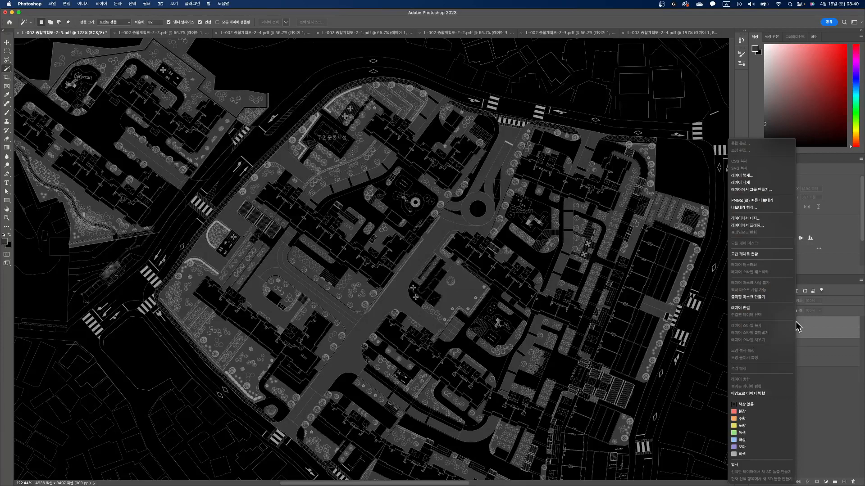
{"action": "left_click", "coordinate": [750, 183]}
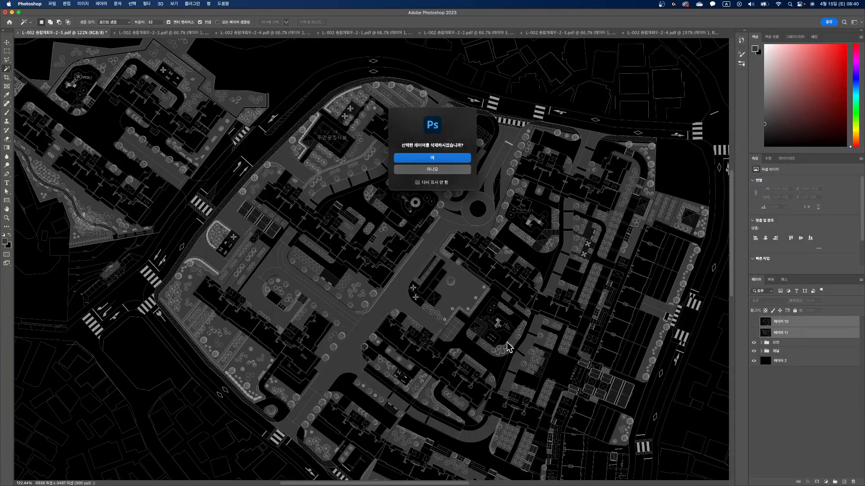
{"action": "left_click", "coordinate": [432, 159]}
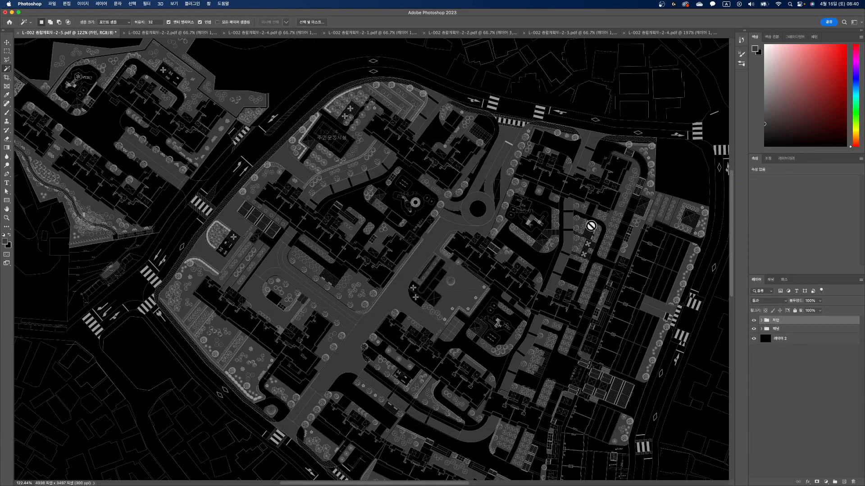
Open the recent file 조경소스 배치도.psd and hide its overlay layers from 레이어 19 up to 베이스 복사.
{"action": "left_click", "coordinate": [52, 5]}
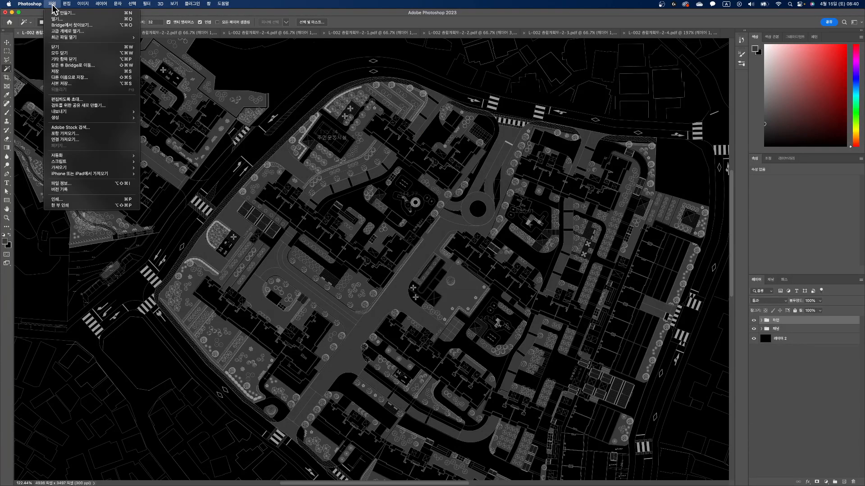
{"action": "mouse_move", "coordinate": [64, 37]}
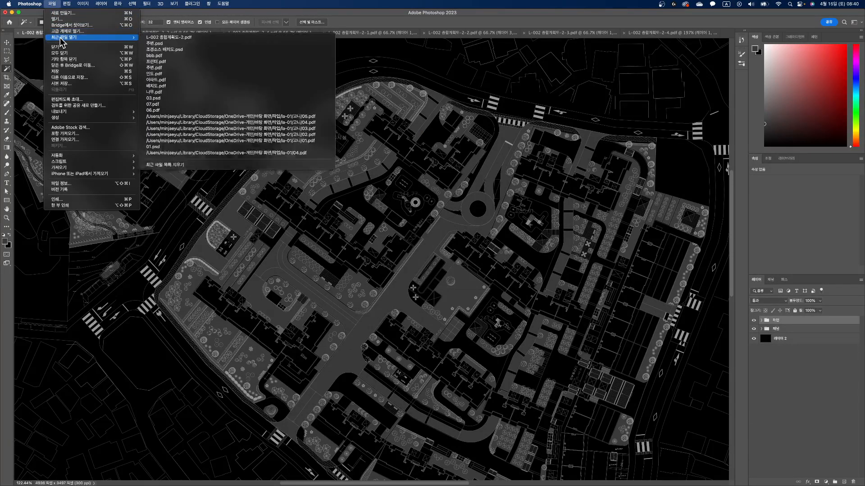
{"action": "left_click", "coordinate": [166, 50]}
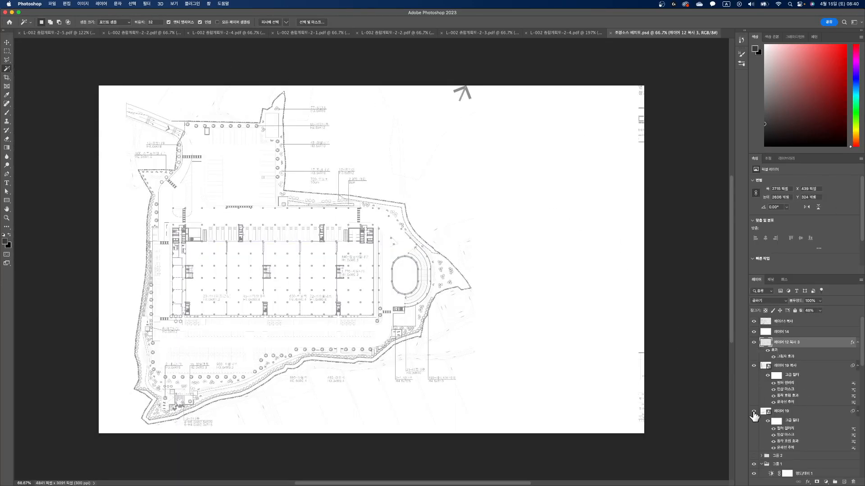
{"action": "left_click_drag", "start_coordinate": [753, 415], "coordinate": [756, 338]}
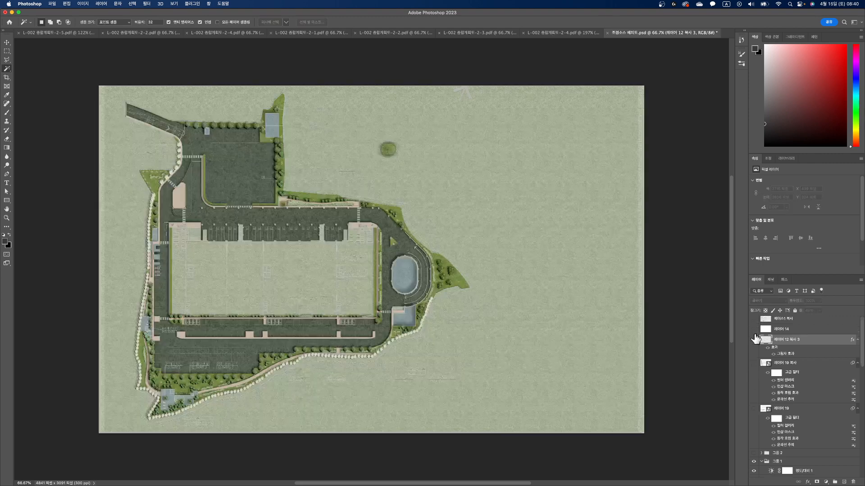
Hide the layers above 건물, including 레이어 5, 인도 and its hue/saturation adjustment, and keep 건물 shown.
{"action": "scroll", "coordinate": [756, 338], "scroll_direction": "down", "scroll_amount": 10}
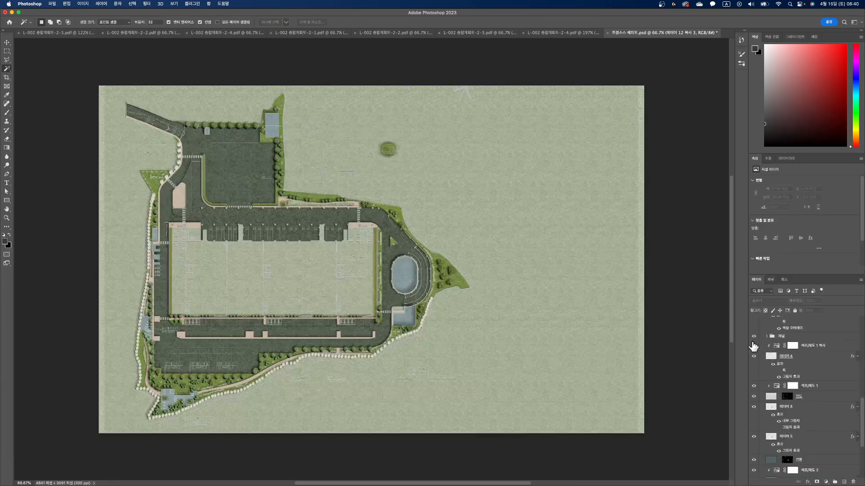
{"action": "scroll", "coordinate": [753, 346], "scroll_direction": "down", "scroll_amount": 4}
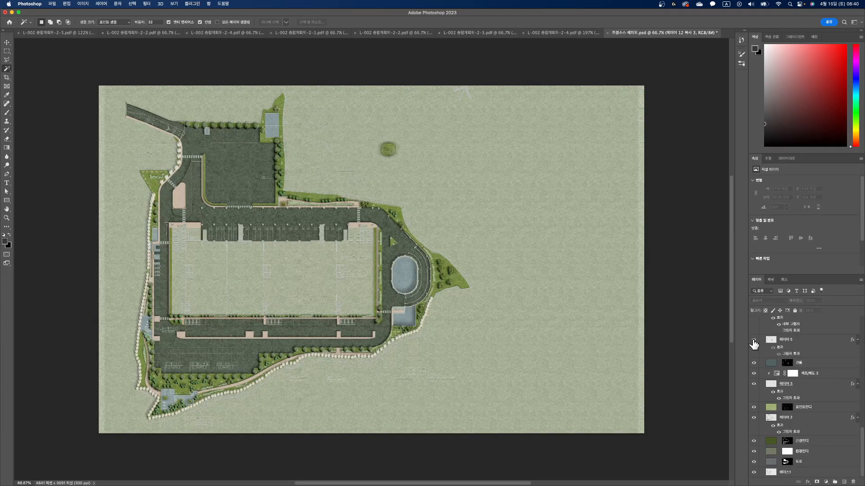
{"action": "left_click", "coordinate": [754, 341]}
{"action": "scroll", "coordinate": [753, 344], "scroll_direction": "up", "scroll_amount": 2}
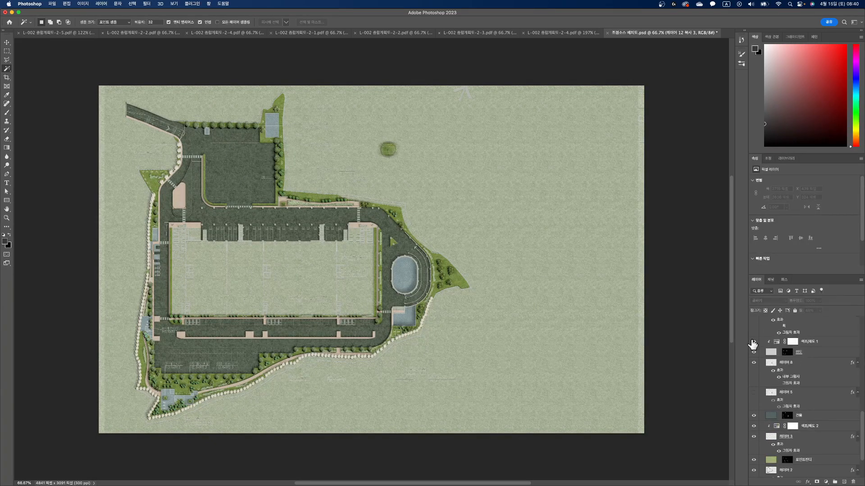
{"action": "scroll", "coordinate": [752, 344], "scroll_direction": "up", "scroll_amount": 1}
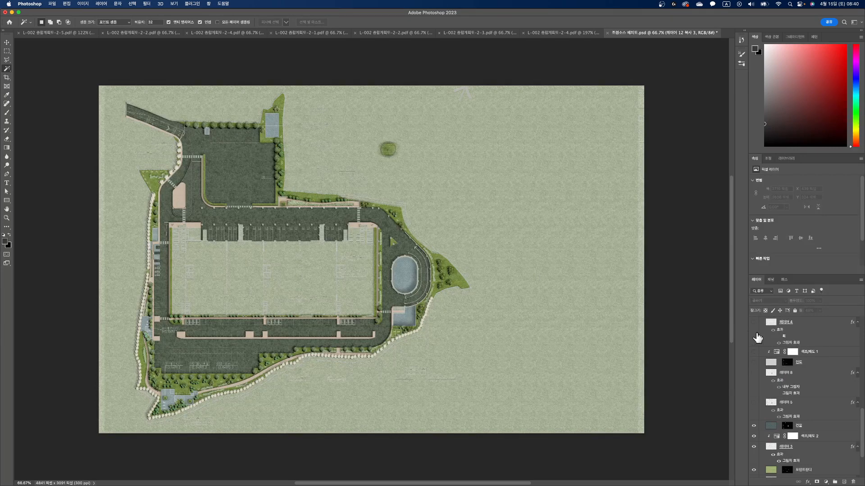
{"action": "scroll", "coordinate": [761, 337], "scroll_direction": "down", "scroll_amount": 3}
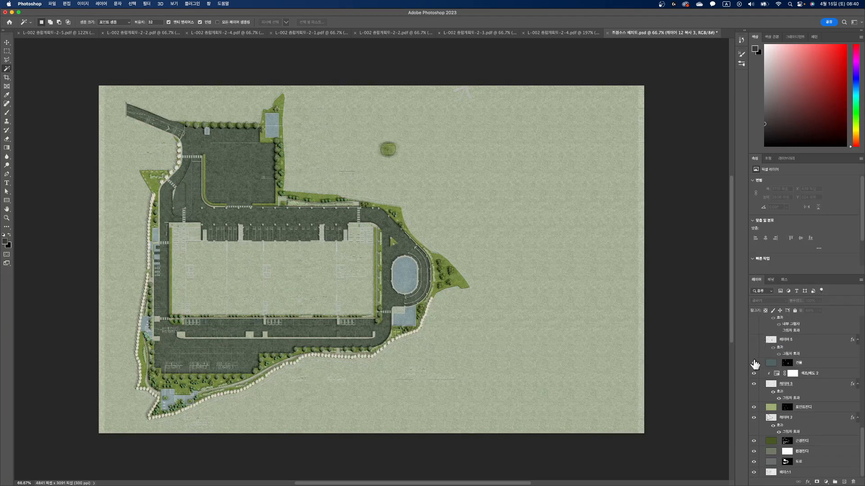
{"action": "left_click", "coordinate": [752, 363]}
Fill the layer masks of 원경잔디 and 도로 entirely with black.
{"action": "left_click", "coordinate": [786, 463]}
{"action": "key", "text": "alt+BackSpace"}
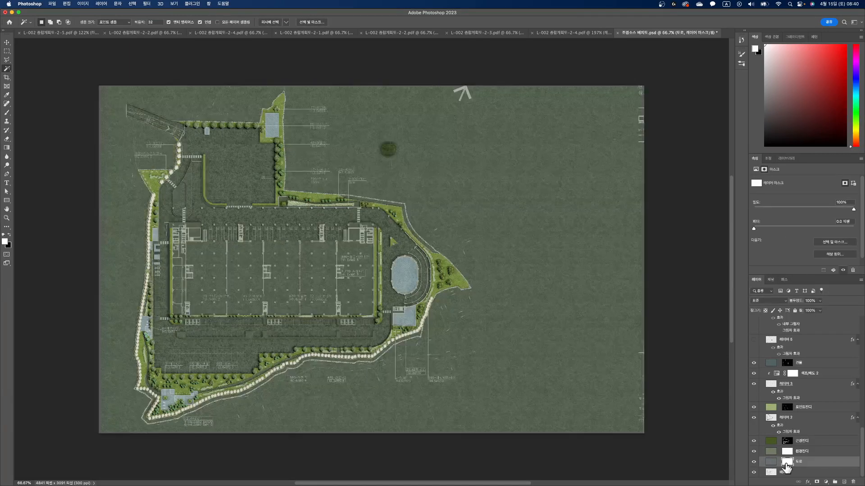
{"action": "left_click", "coordinate": [787, 452]}
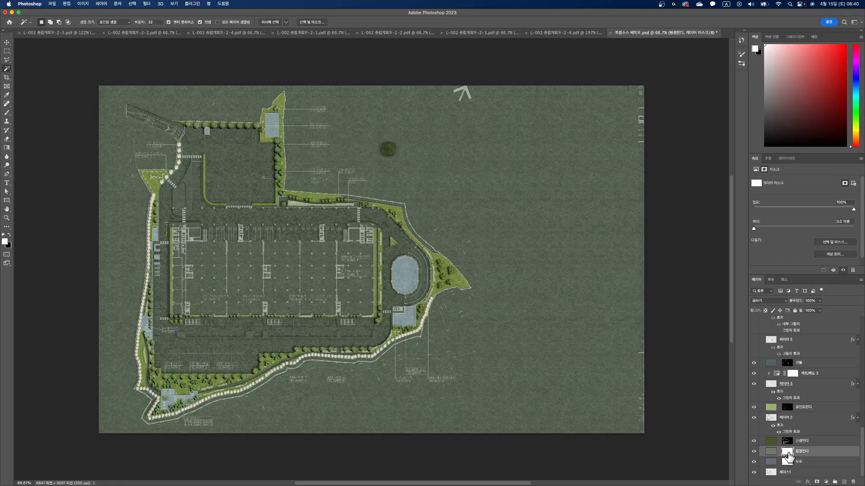
{"action": "key", "text": "ctrl+BackSpace"}
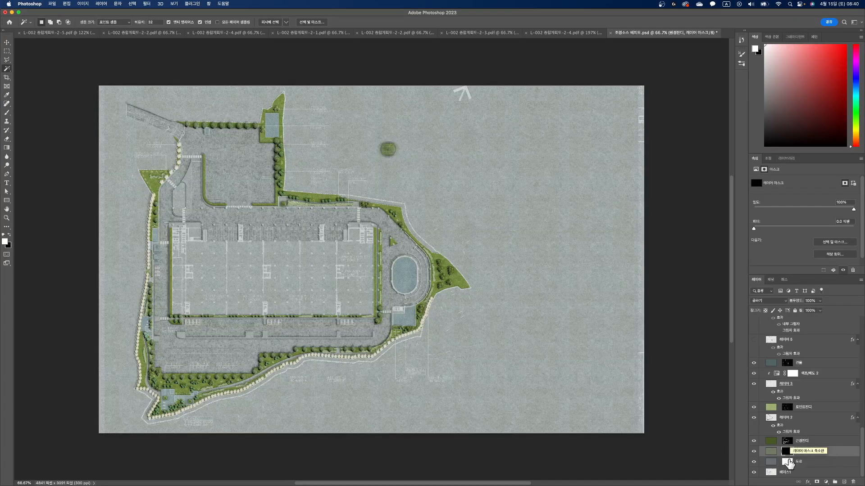
{"action": "left_click", "coordinate": [787, 462]}
{"action": "key", "text": "ctrl+BackSpace"}
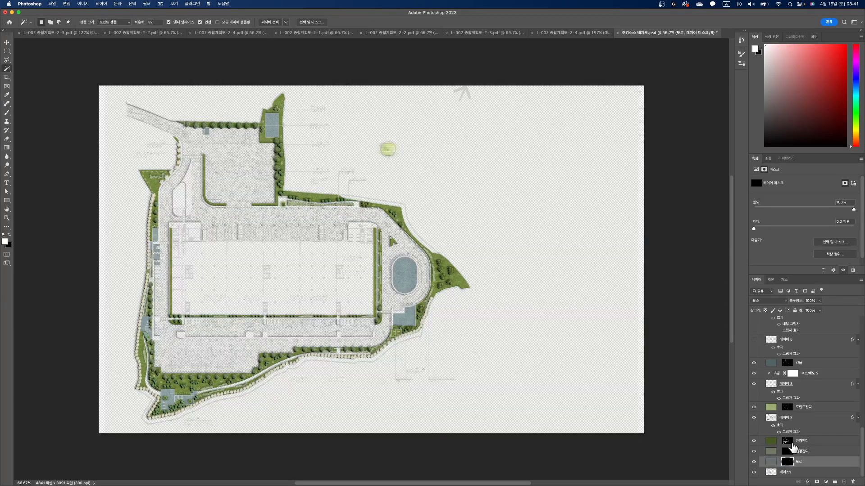
Fill the layer masks of 근경잔디, 포인트잔디 and 건물 entirely with black.
{"action": "left_click", "coordinate": [787, 443]}
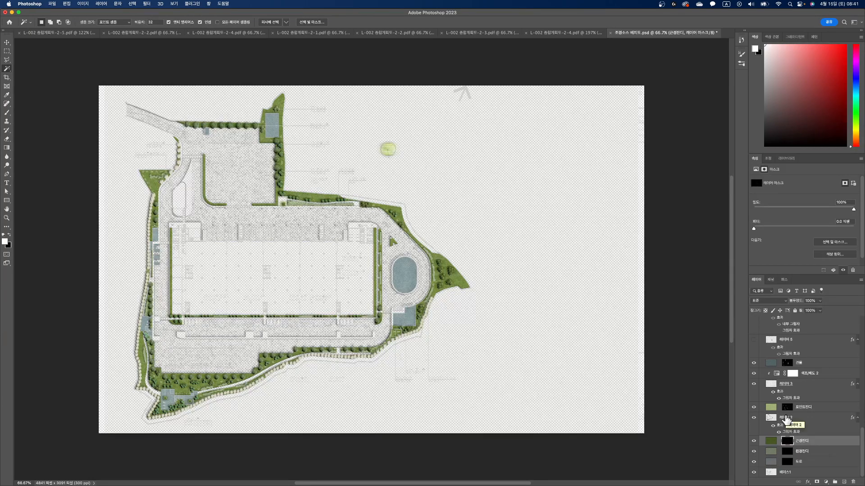
{"action": "left_click", "coordinate": [787, 408]}
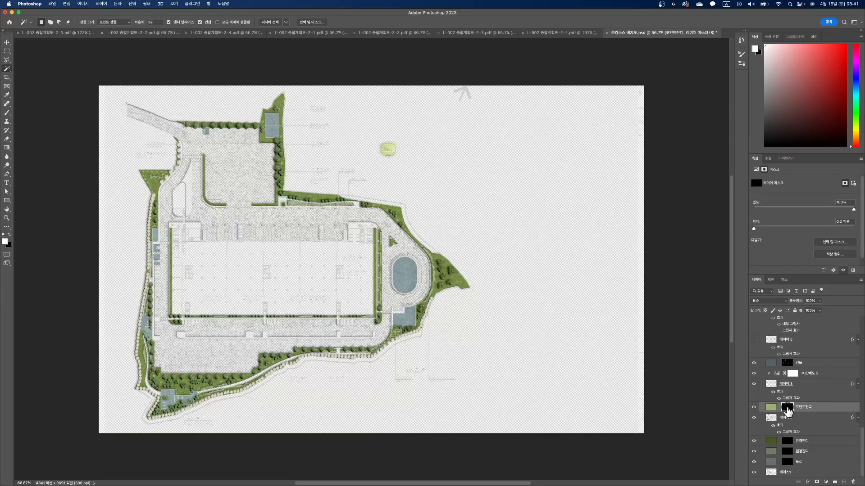
{"action": "left_click", "coordinate": [788, 363]}
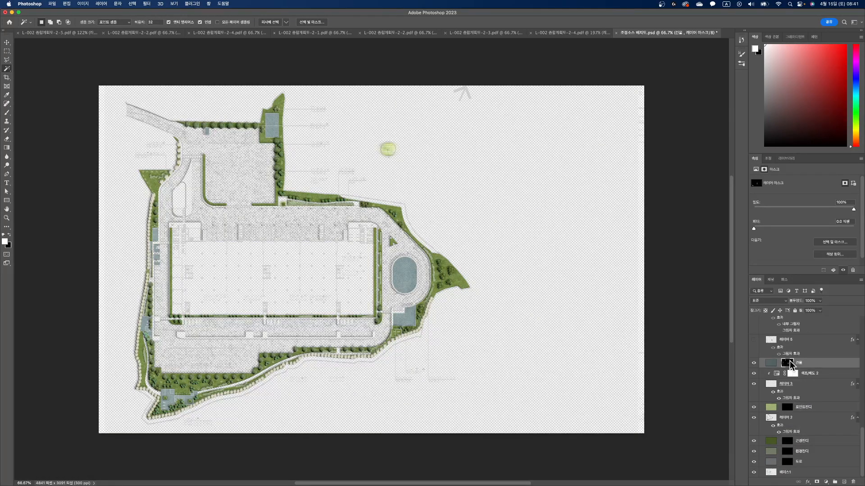
{"action": "key", "text": "super+BackSpace"}
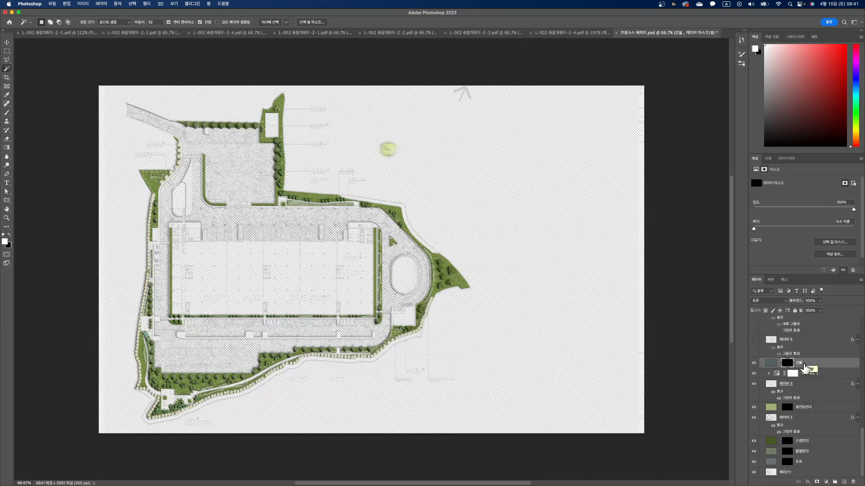
Show the 인도 layer and select it together with 건물, 포인트잔디, 근경잔디, 원경잔디 and 도로.
{"action": "right_click", "coordinate": [806, 408]}
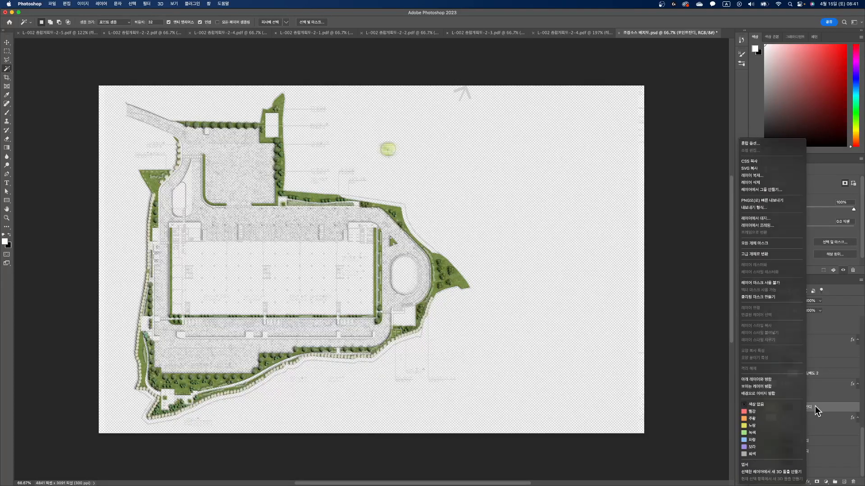
{"action": "key", "text": "Escape"}
{"action": "left_click", "coordinate": [812, 367], "text": "super"}
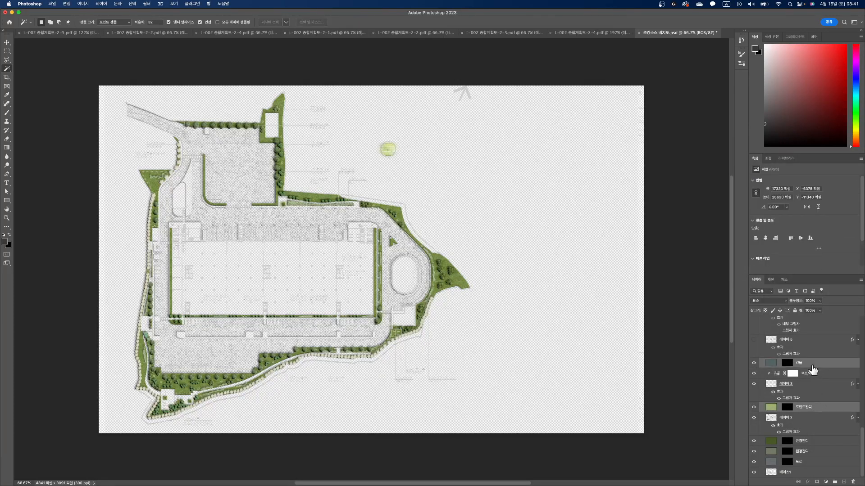
{"action": "left_click", "coordinate": [811, 441], "text": "super"}
{"action": "left_click", "coordinate": [811, 451], "text": "super"}
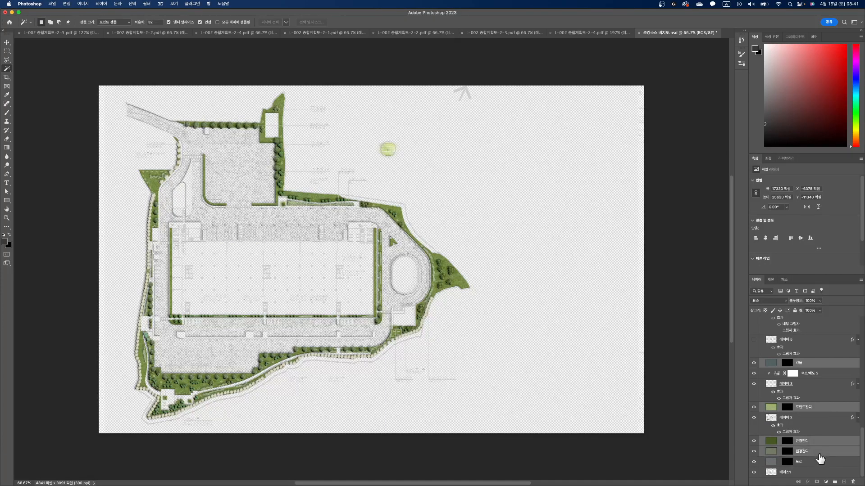
{"action": "left_click", "coordinate": [811, 461], "text": "super"}
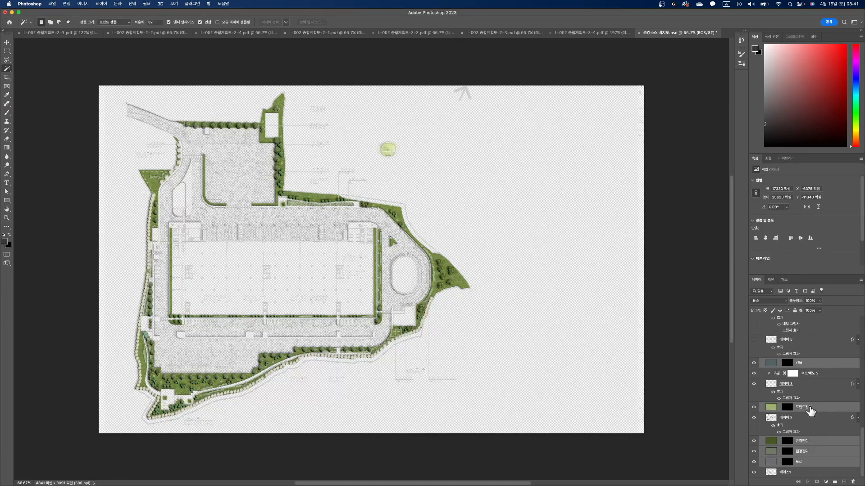
{"action": "scroll", "coordinate": [809, 370], "scroll_direction": "up", "scroll_amount": 5}
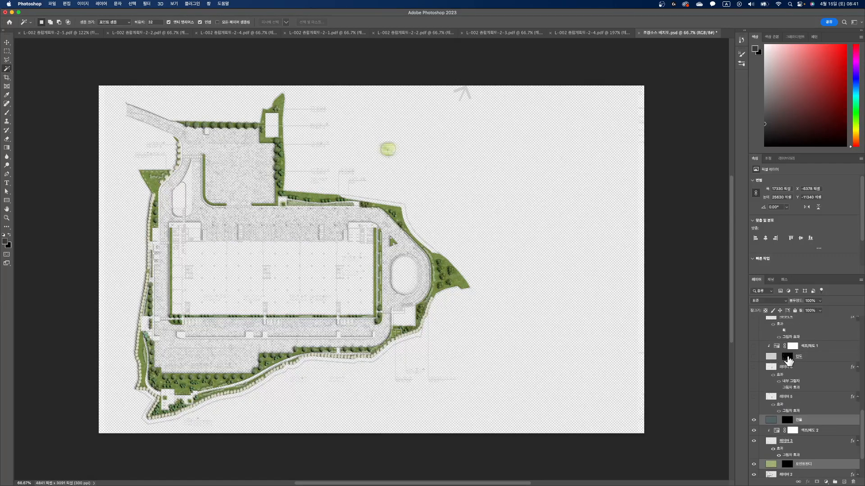
{"action": "left_click", "coordinate": [753, 357]}
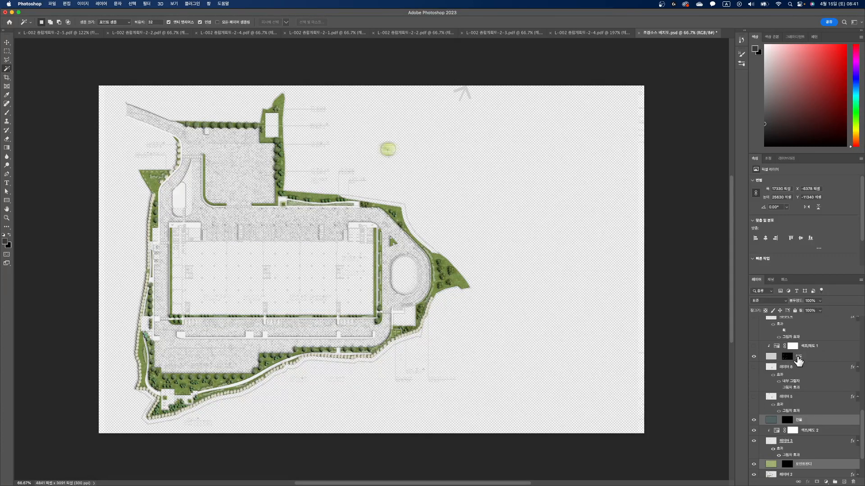
{"action": "left_click", "coordinate": [798, 358], "text": "super"}
{"action": "scroll", "coordinate": [789, 362], "scroll_direction": "down", "scroll_amount": 3}
{"action": "scroll", "coordinate": [793, 363], "scroll_direction": "up", "scroll_amount": 4}
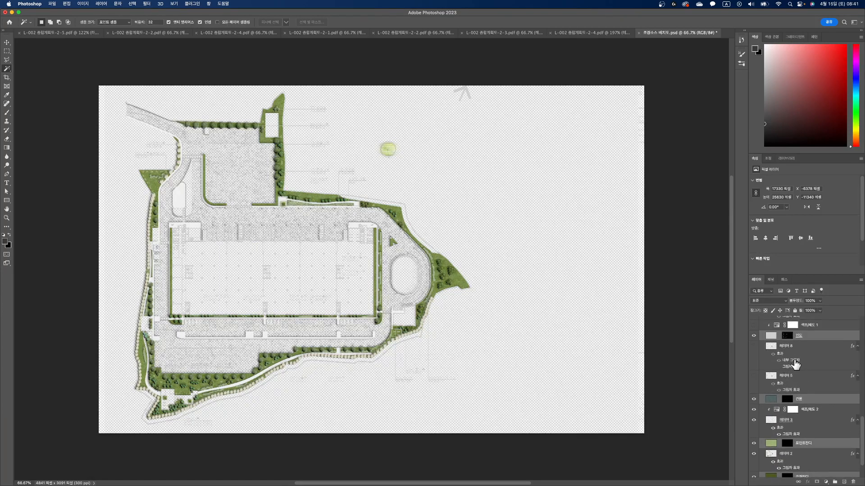
Copy the six selected material layers into the L-002 종합계획도 document being colored using the Move tool.
{"action": "left_click", "coordinate": [7, 42]}
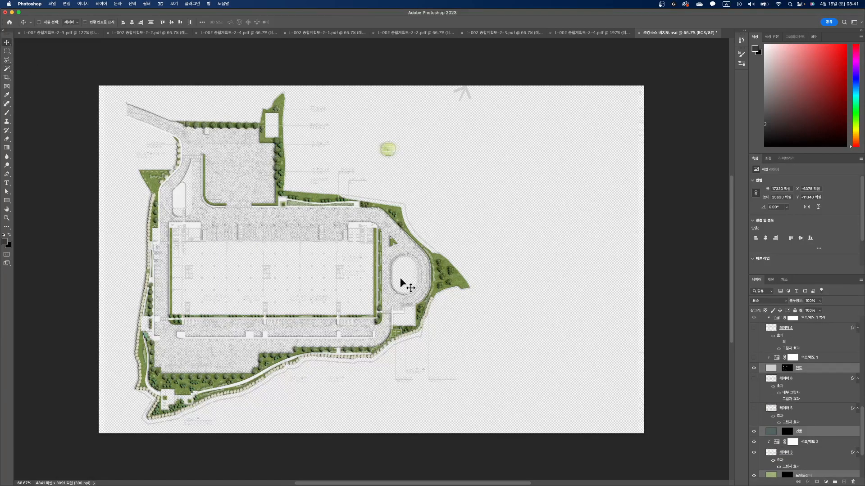
{"action": "left_click_drag", "start_coordinate": [443, 217], "coordinate": [75, 42]}
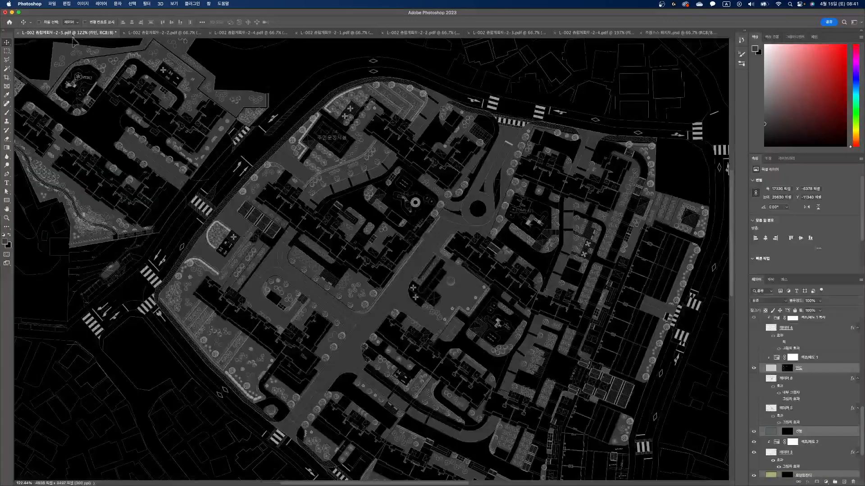
{"action": "left_click_drag", "start_coordinate": [283, 255], "coordinate": [284, 254]}
{"action": "scroll", "coordinate": [545, 272], "scroll_direction": "down", "scroll_amount": 5}
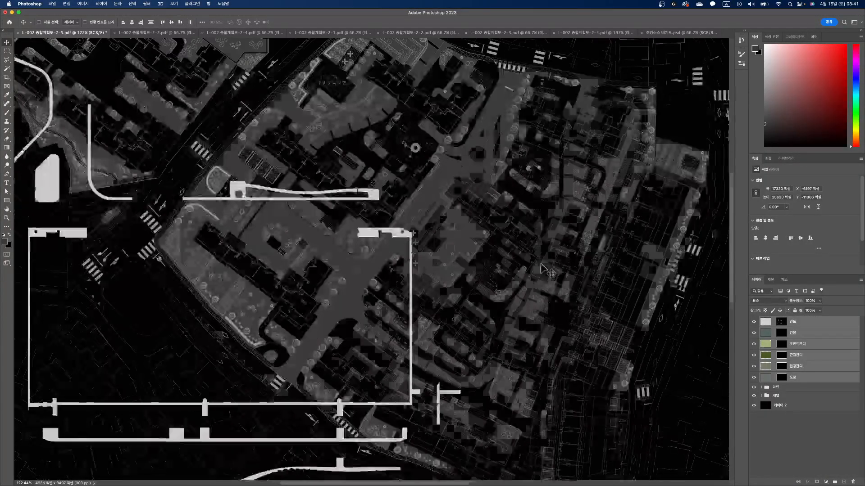
Group the six imported layers from 도로 to 인도 and name the group 재질.
{"action": "left_click", "coordinate": [824, 382]}
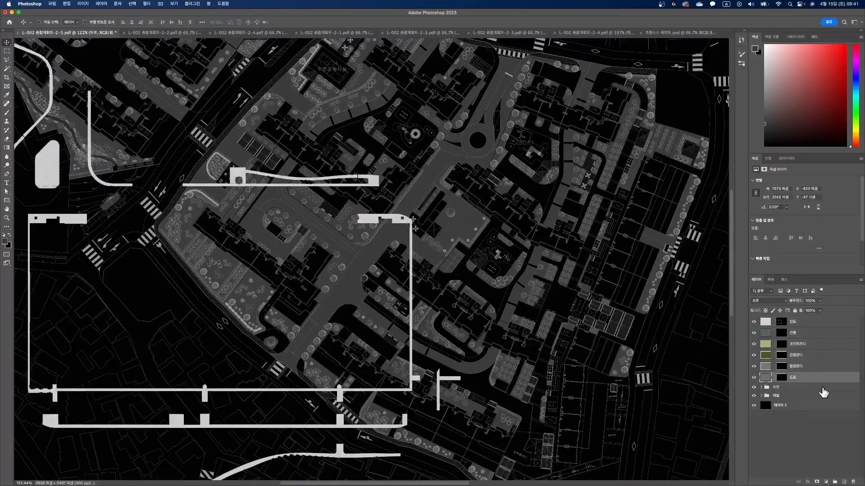
{"action": "left_click", "coordinate": [818, 323], "text": "shift"}
{"action": "left_click", "coordinate": [835, 482]}
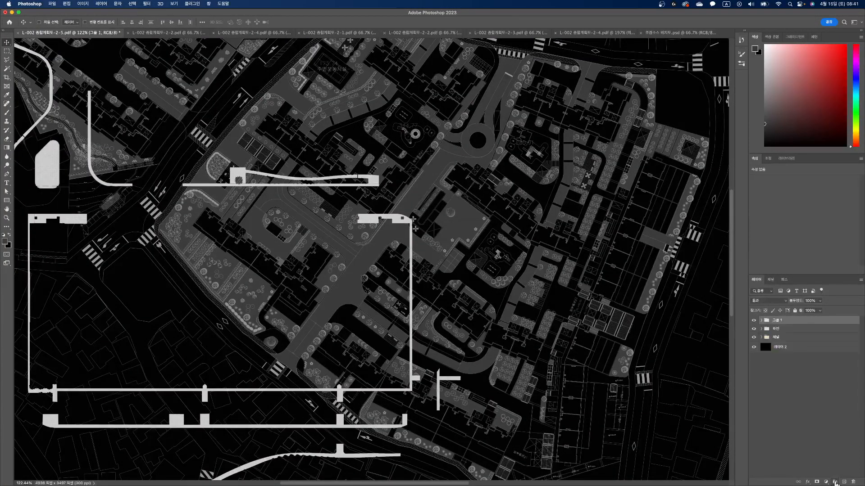
{"action": "double_click", "coordinate": [777, 320]}
{"action": "type", "text": "재질"}
{"action": "key", "text": "Return"}
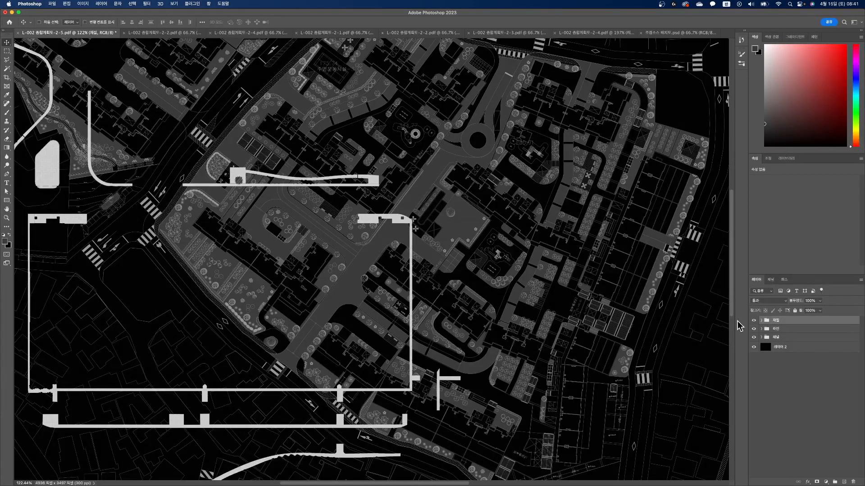
Expand the 재질 group and the color layer group, hide the black 레이어 2, and select the 인도 layer's mask.
{"action": "left_click", "coordinate": [761, 320]}
{"action": "left_click", "coordinate": [761, 405]}
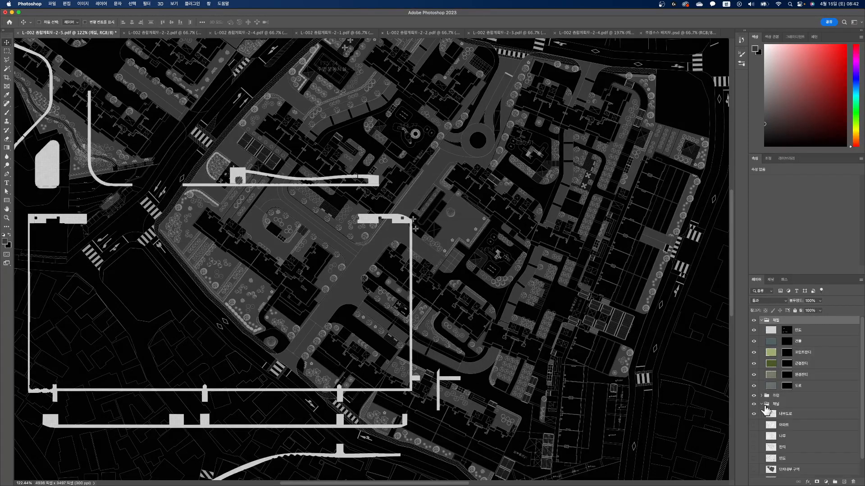
{"action": "scroll", "coordinate": [771, 397], "scroll_direction": "down", "scroll_amount": 1}
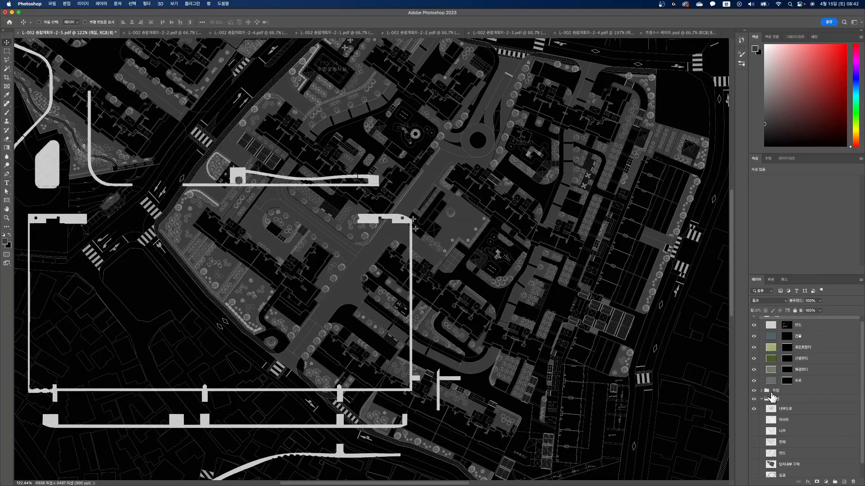
{"action": "left_click", "coordinate": [753, 473]}
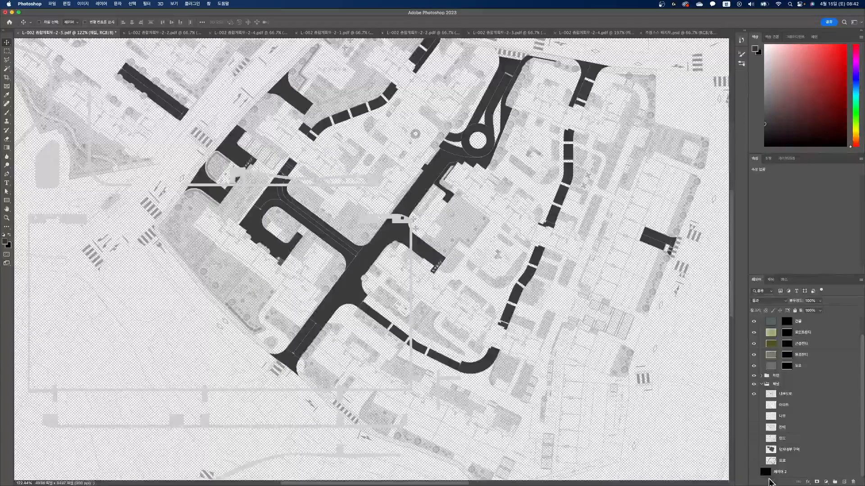
{"action": "scroll", "coordinate": [794, 364], "scroll_direction": "up", "scroll_amount": 1}
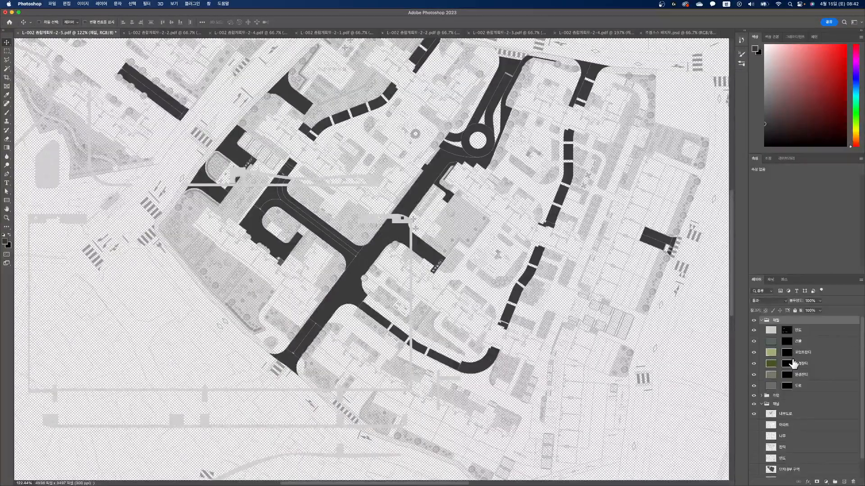
{"action": "left_click", "coordinate": [788, 333]}
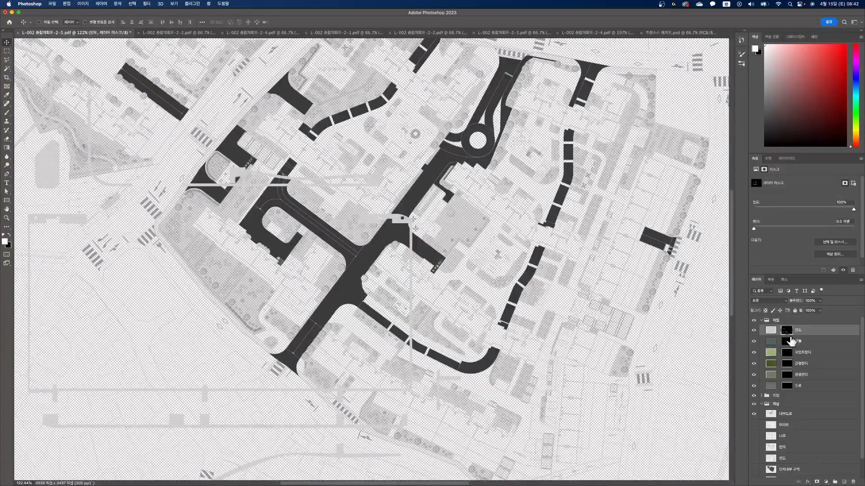
Fill the 인도 material layer's mask with black and hide the 내부도로 region layer.
{"action": "key", "text": "super+BackSpace"}
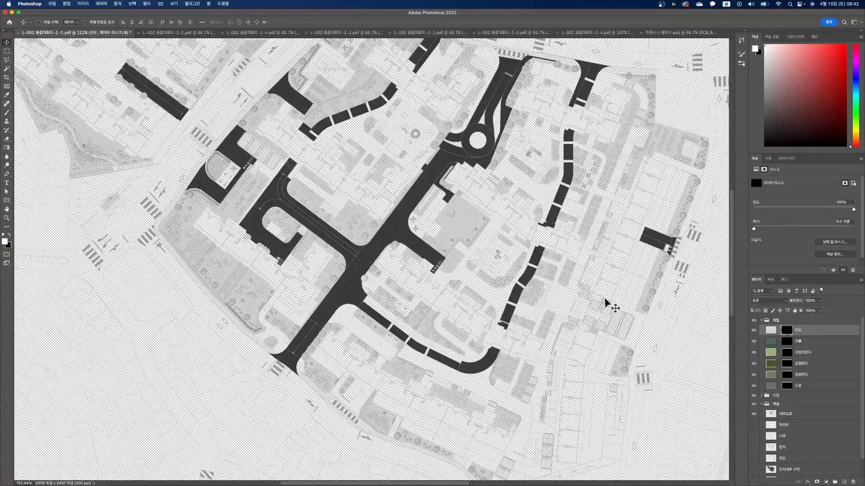
{"action": "scroll", "coordinate": [599, 299], "scroll_direction": "down", "scroll_amount": 1}
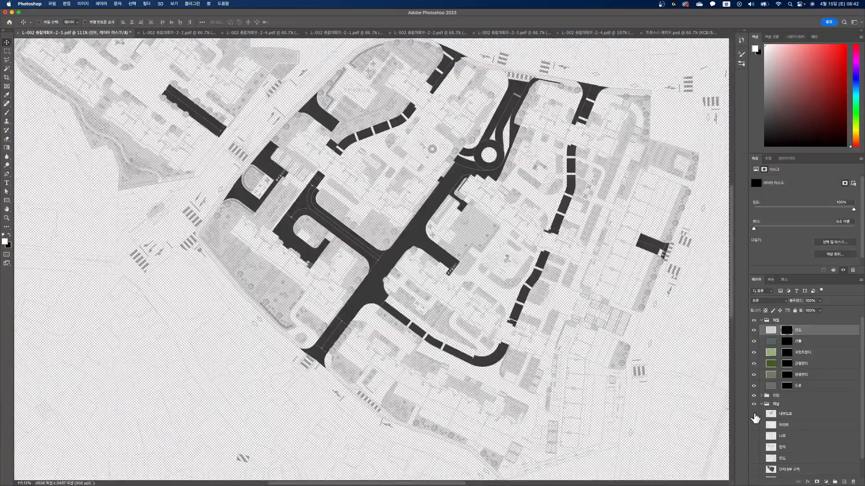
{"action": "left_click", "coordinate": [753, 414]}
{"action": "scroll", "coordinate": [464, 277], "scroll_direction": "down", "scroll_amount": 5}
{"action": "scroll", "coordinate": [463, 279], "scroll_direction": "up", "scroll_amount": 2}
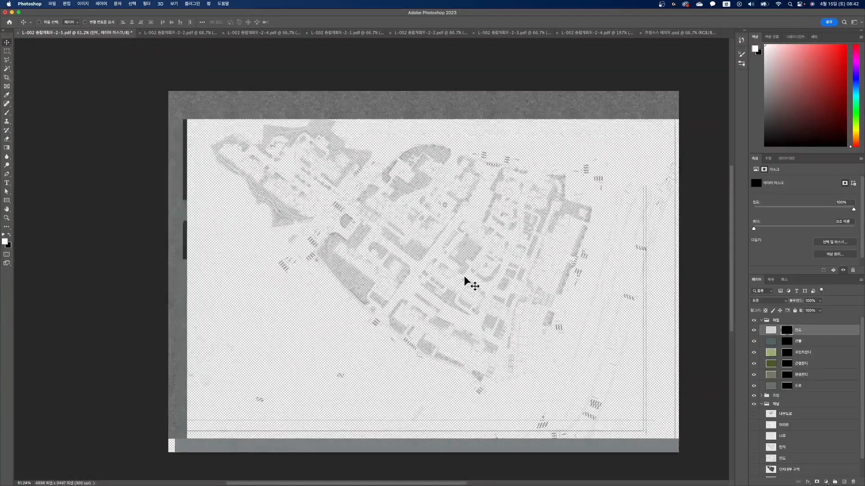
Hide the hatch pattern layer 레이어 3 inside the 라인 group and collapse the group again.
{"action": "left_click", "coordinate": [761, 396]}
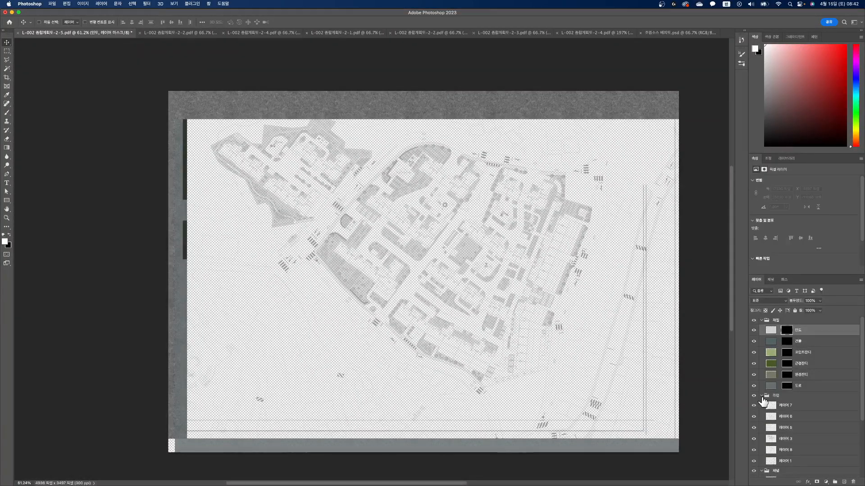
{"action": "left_click", "coordinate": [753, 462]}
{"action": "left_click", "coordinate": [754, 461]}
{"action": "left_click", "coordinate": [754, 440]}
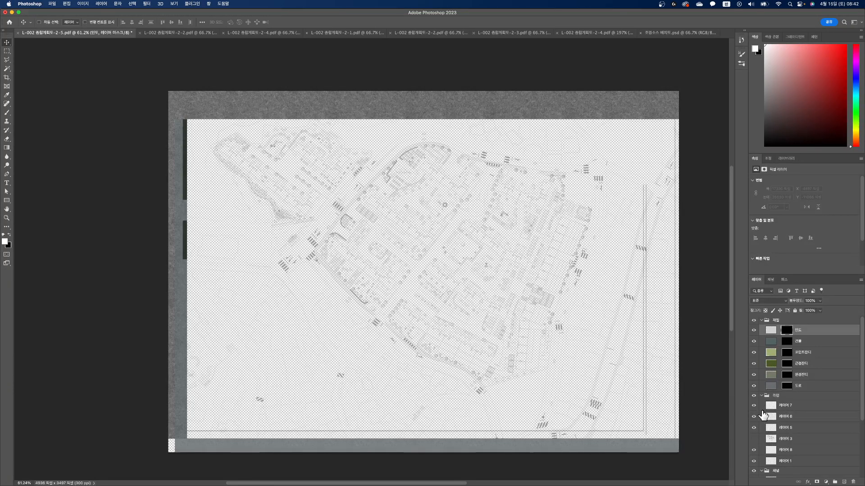
{"action": "left_click", "coordinate": [760, 396]}
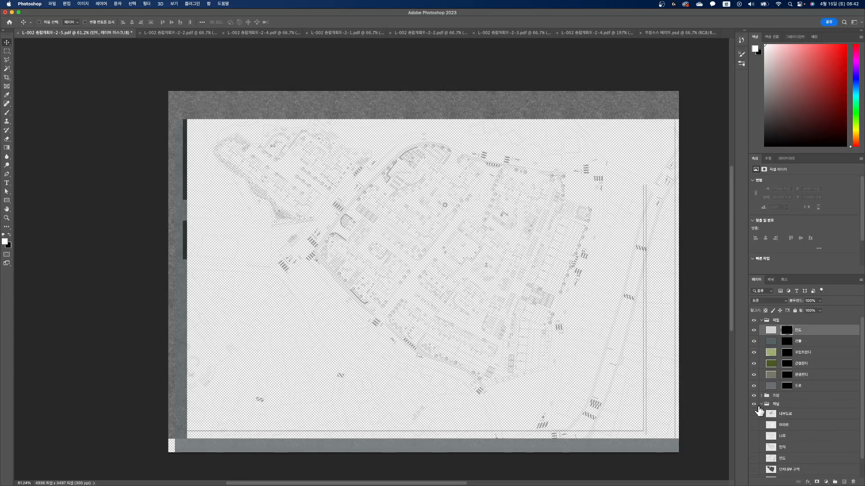
Load the 도로 region layer's pixels as a selection and fill it with white on the 도로 material layer's mask.
{"action": "left_click", "coordinate": [786, 386]}
{"action": "scroll", "coordinate": [793, 402], "scroll_direction": "down", "scroll_amount": 2}
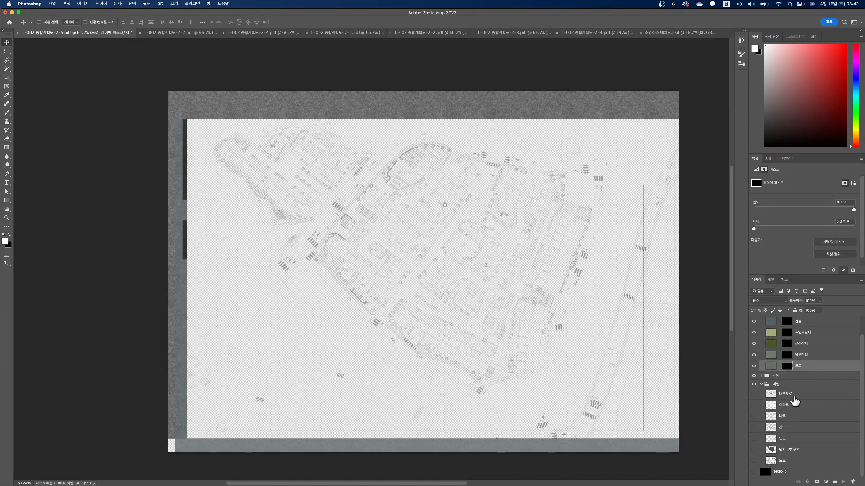
{"action": "left_click", "coordinate": [772, 462], "text": "super"}
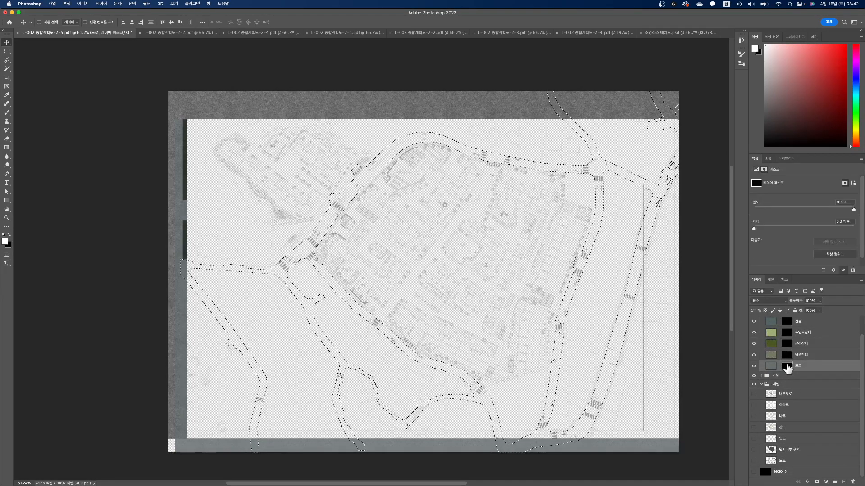
{"action": "key", "text": "alt+BackSpace"}
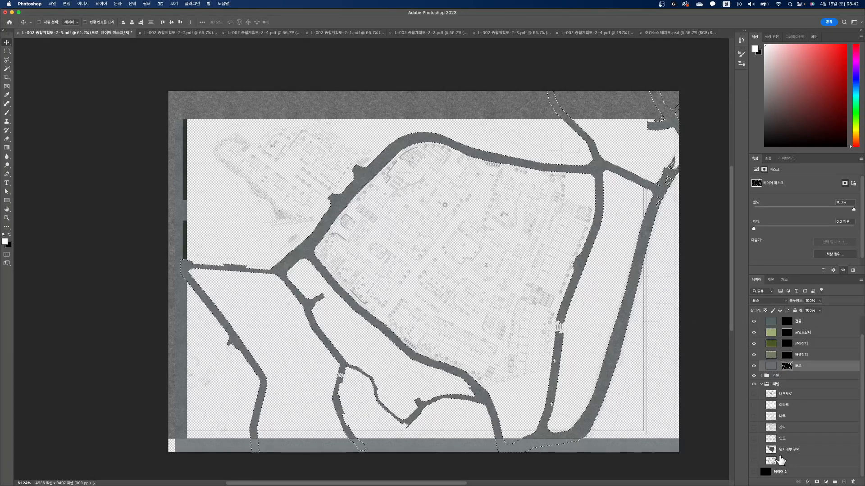
Load the 인도 region layer as a selection, fill it with white on the 인도 material layer's mask, and deselect.
{"action": "left_click", "coordinate": [772, 440]}
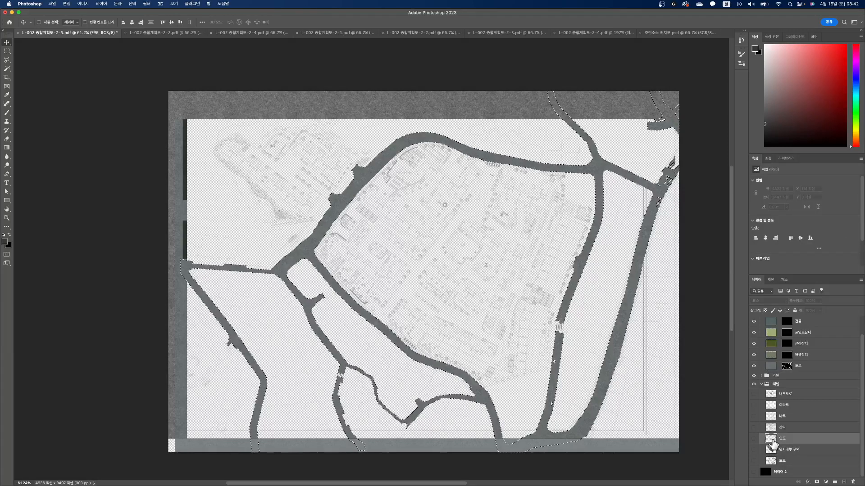
{"action": "left_click", "coordinate": [771, 439], "text": "super"}
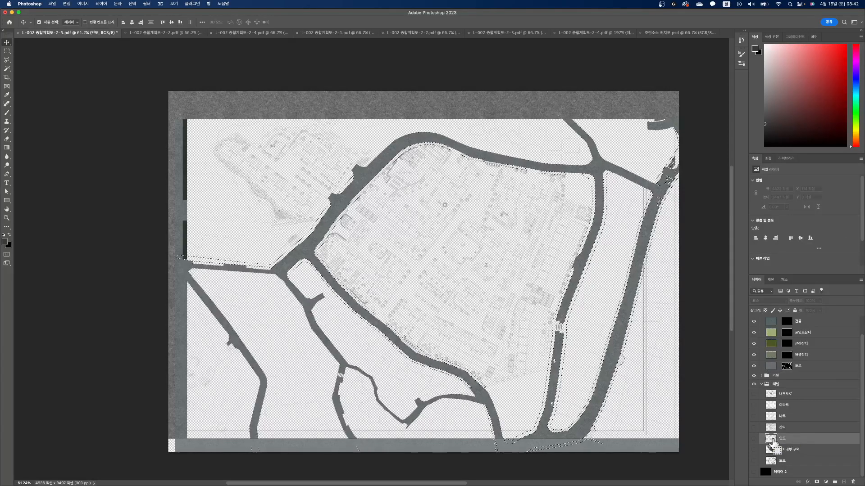
{"action": "scroll", "coordinate": [790, 437], "scroll_direction": "up", "scroll_amount": 3}
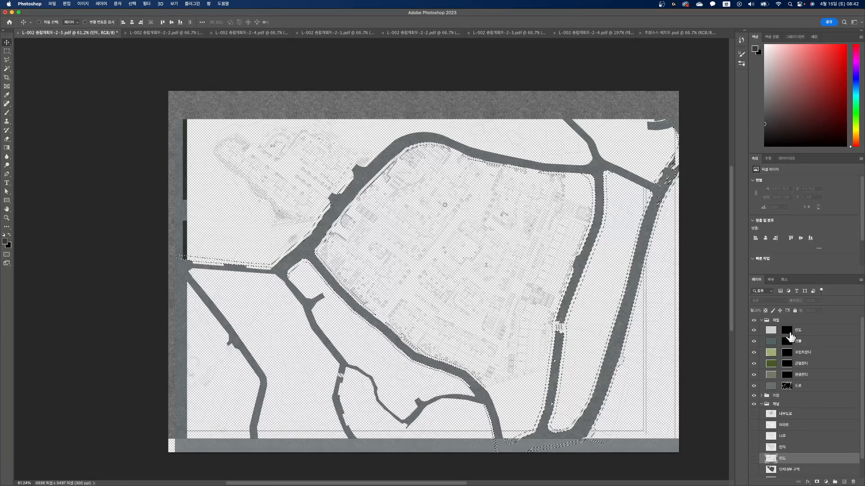
{"action": "left_click", "coordinate": [787, 331]}
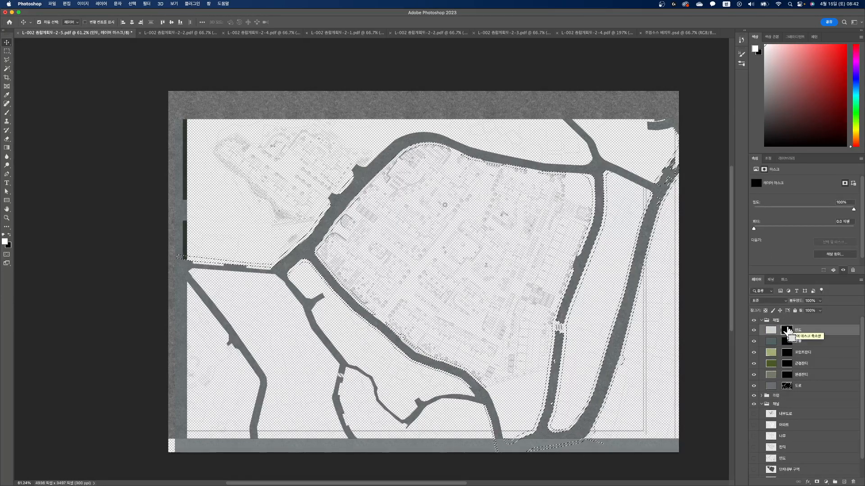
{"action": "key", "text": "alt+BackSpace"}
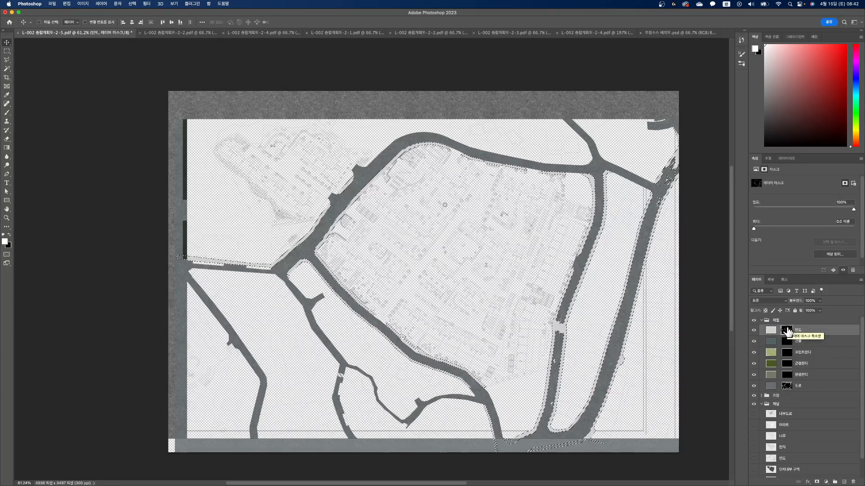
{"action": "key", "text": "super+d"}
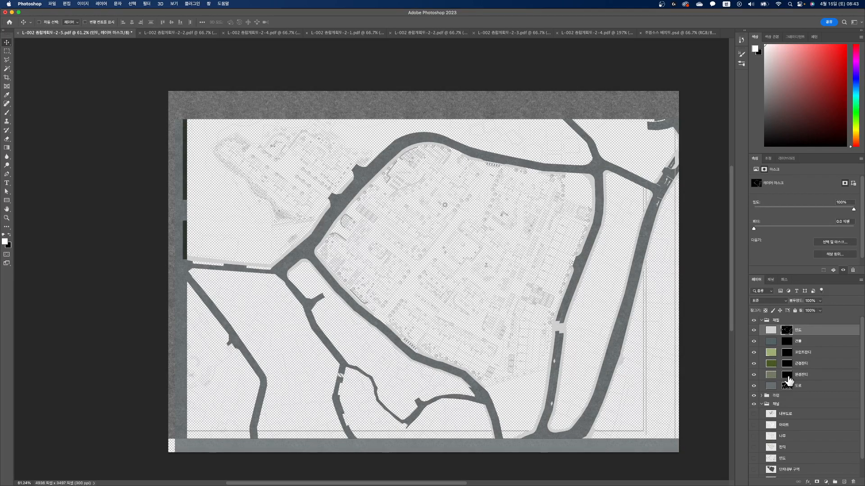
Load the 잔디 region layer as a selection, fill it with white on the 근경잔디 layer's mask, and deselect.
{"action": "left_click", "coordinate": [787, 375]}
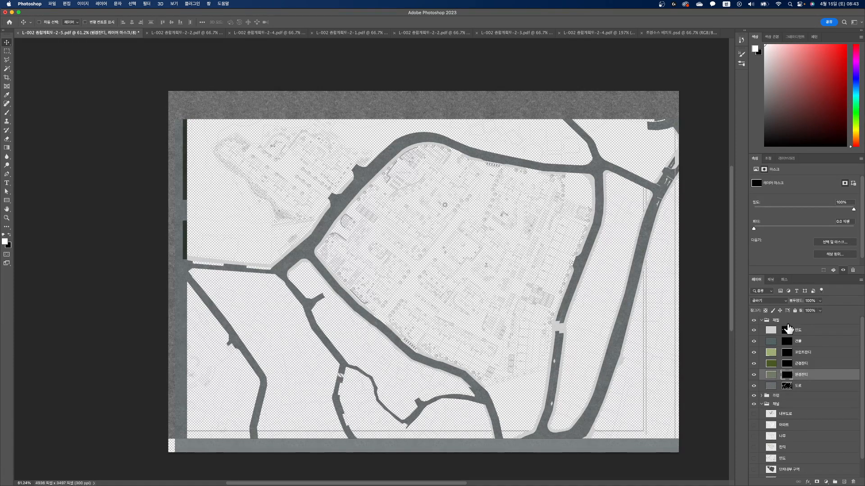
{"action": "left_click", "coordinate": [786, 364]}
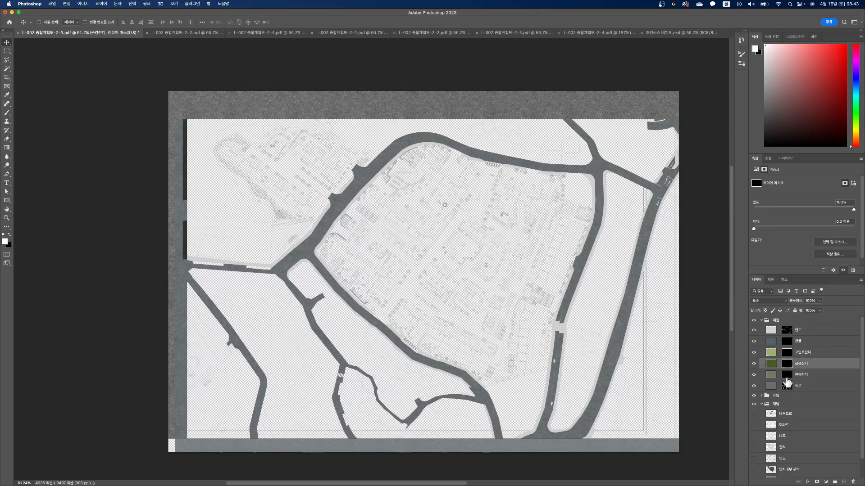
{"action": "scroll", "coordinate": [797, 433], "scroll_direction": "down", "scroll_amount": 1}
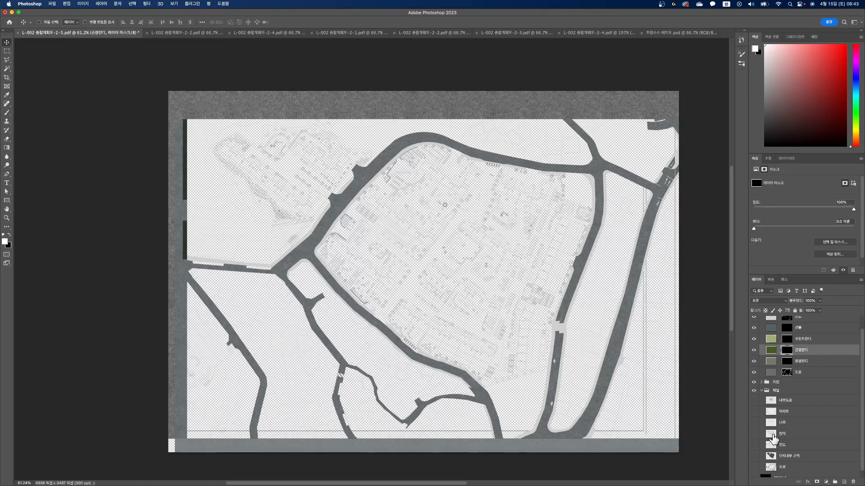
{"action": "left_click", "coordinate": [786, 352], "text": "super"}
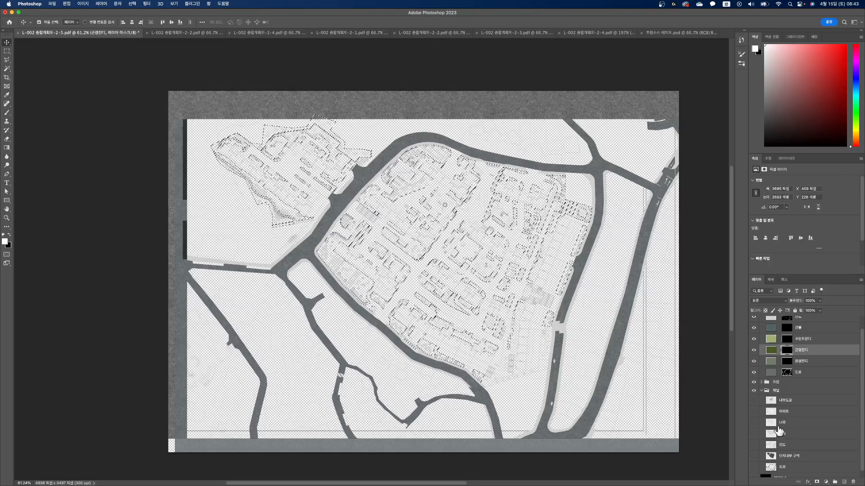
{"action": "left_click", "coordinate": [787, 355]}
{"action": "key", "text": "alt+BackSpace"}
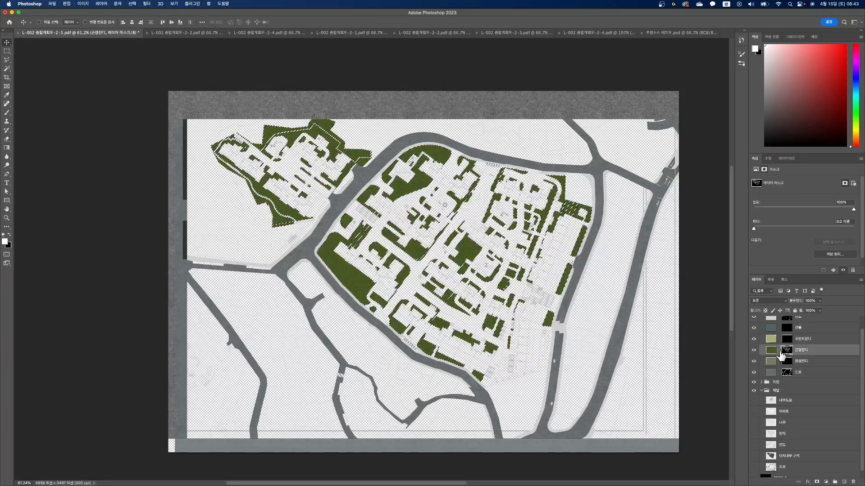
{"action": "key", "text": "super+d"}
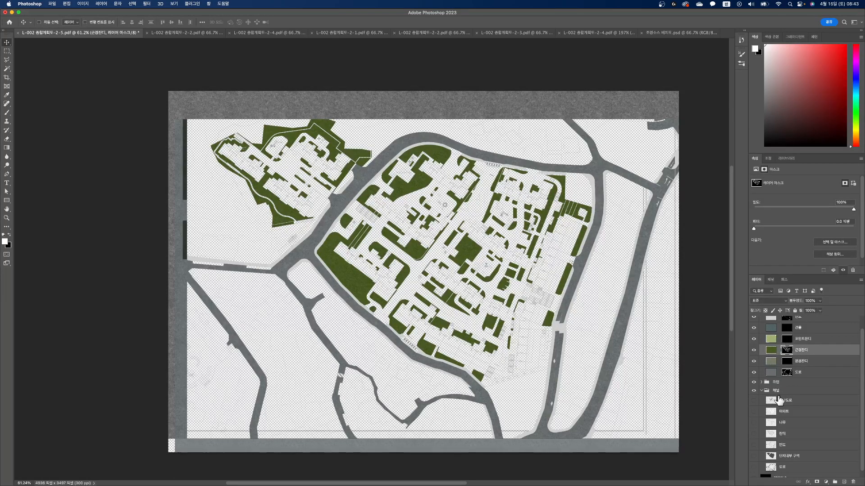
Load the 나무 region layer as a selection, fill it with white on the 포인트잔디 layer's mask, and deselect.
{"action": "left_click", "coordinate": [771, 424], "text": "super"}
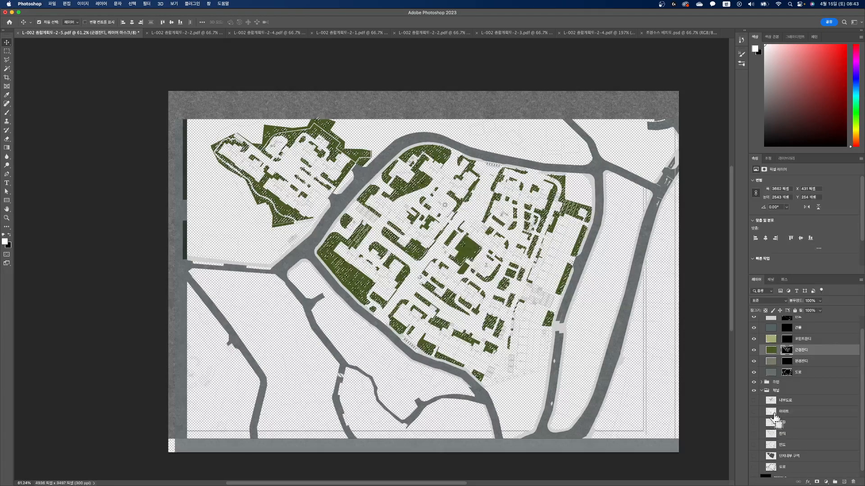
{"action": "left_click", "coordinate": [787, 340]}
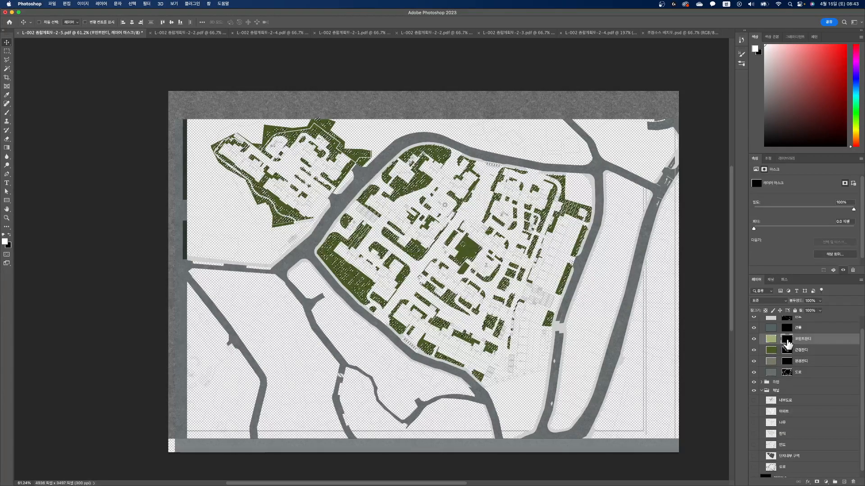
{"action": "key", "text": "alt+BackSpace"}
{"action": "key", "text": "super+d"}
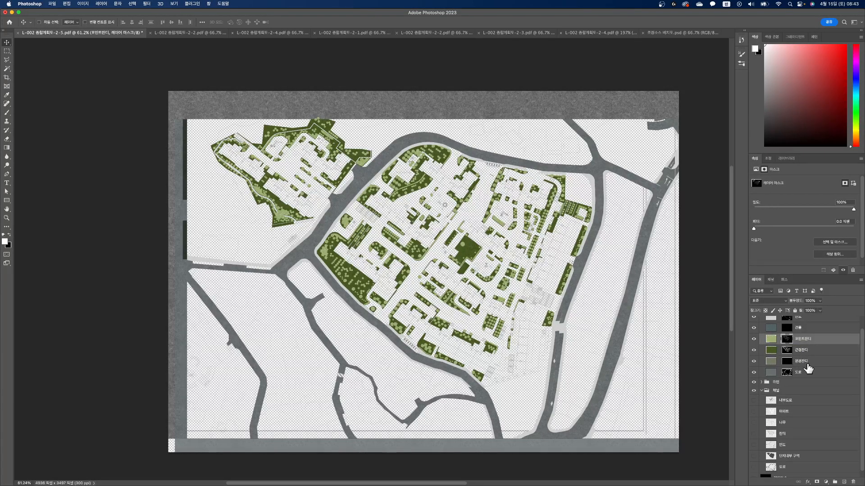
Load the 아파트 region layer as a selection, fill it with white on the 건물 layer's mask, and deselect.
{"action": "scroll", "coordinate": [799, 360], "scroll_direction": "up", "scroll_amount": 2}
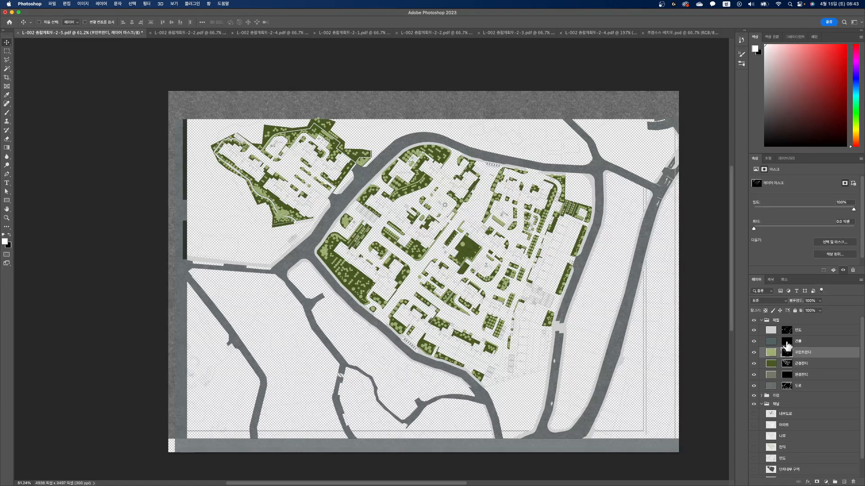
{"action": "left_click", "coordinate": [786, 341]}
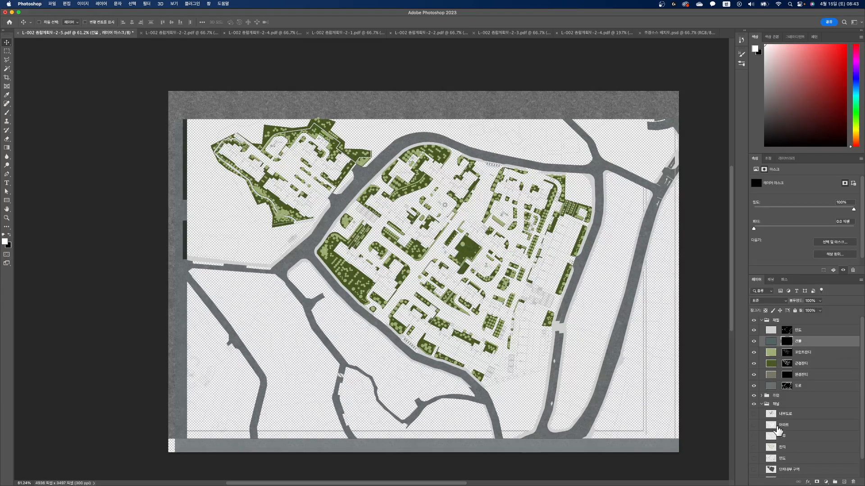
{"action": "scroll", "coordinate": [777, 430], "scroll_direction": "down", "scroll_amount": 3}
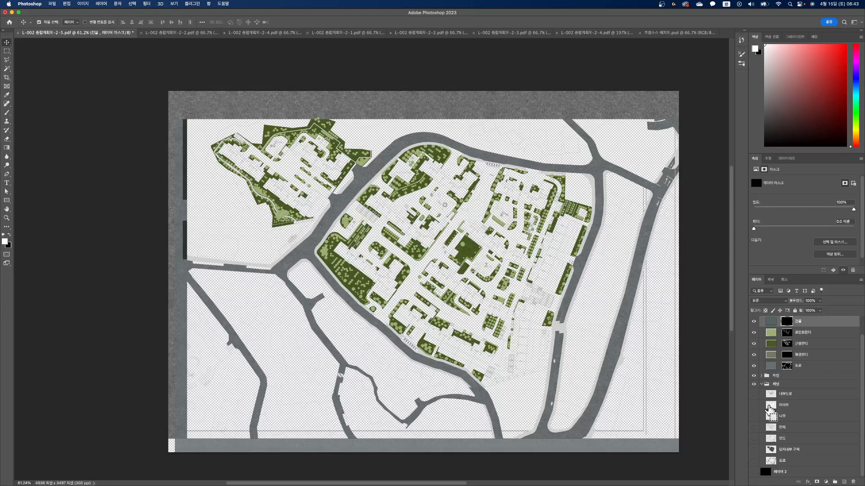
{"action": "left_click", "coordinate": [770, 409], "text": "super"}
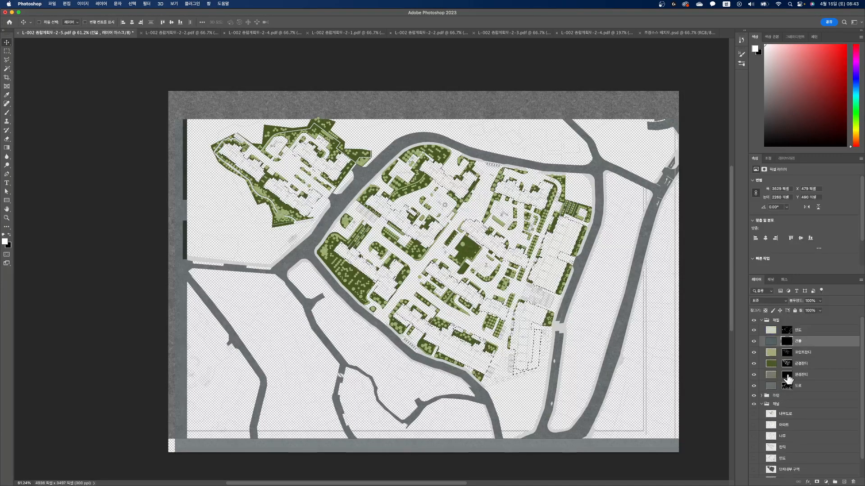
{"action": "scroll", "coordinate": [787, 380], "scroll_direction": "up", "scroll_amount": 3}
{"action": "key", "text": "alt+Delete"}
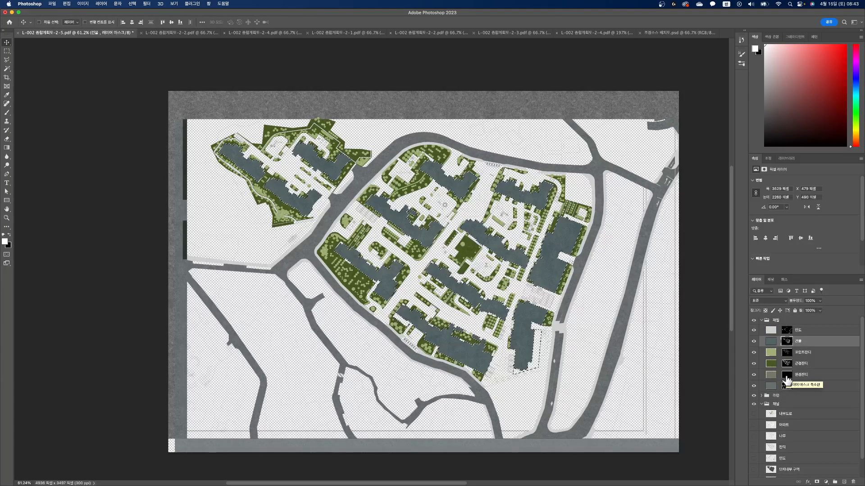
{"action": "key", "text": "super+d"}
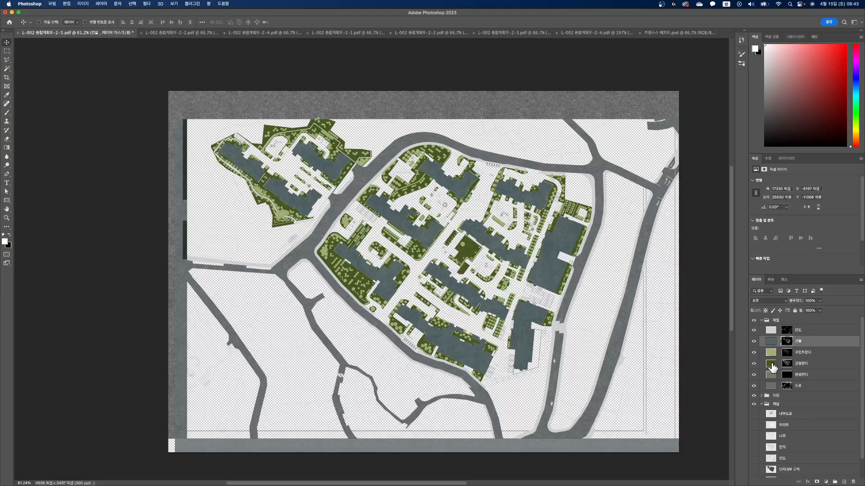
Duplicate the 인도 material layer and move the copy below the 도로 layer in the 재질 group.
{"action": "left_click", "coordinate": [800, 332]}
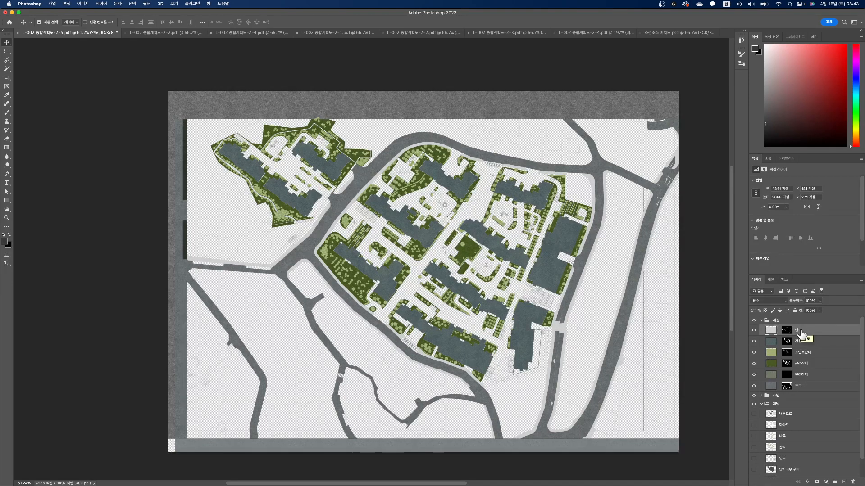
{"action": "key", "text": "super+j"}
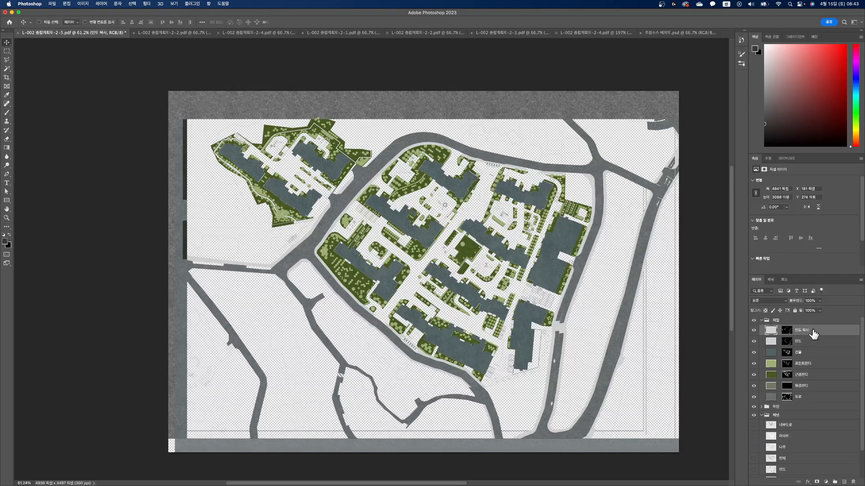
{"action": "left_click_drag", "start_coordinate": [811, 336], "coordinate": [804, 401]}
Fill the whole mask of the 인도 복사 layer with black.
{"action": "left_click", "coordinate": [788, 399]}
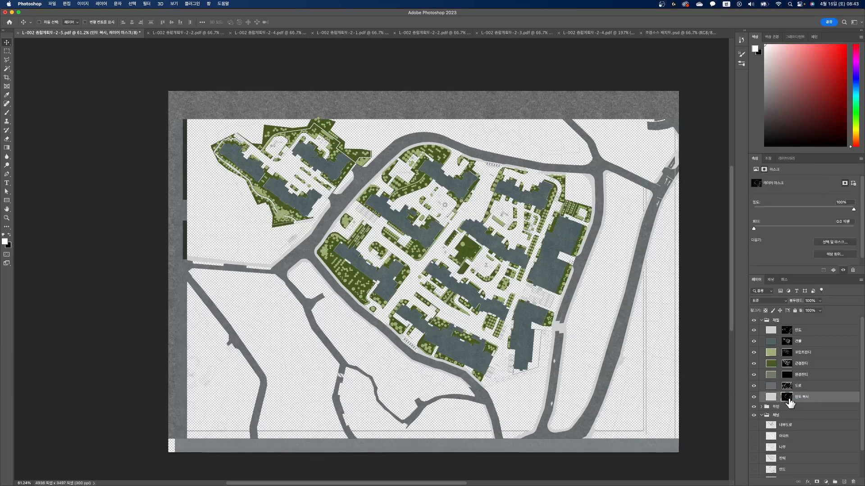
{"action": "key", "text": "alt+BackSpace"}
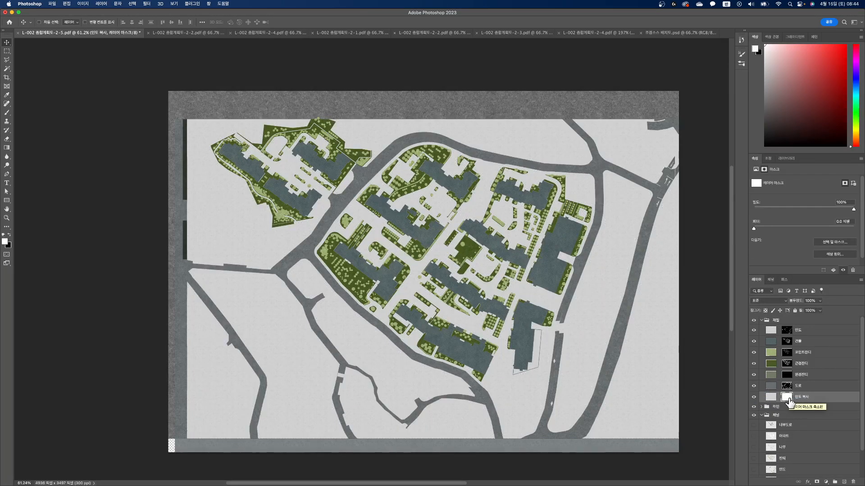
{"action": "key", "text": "super+BackSpace"}
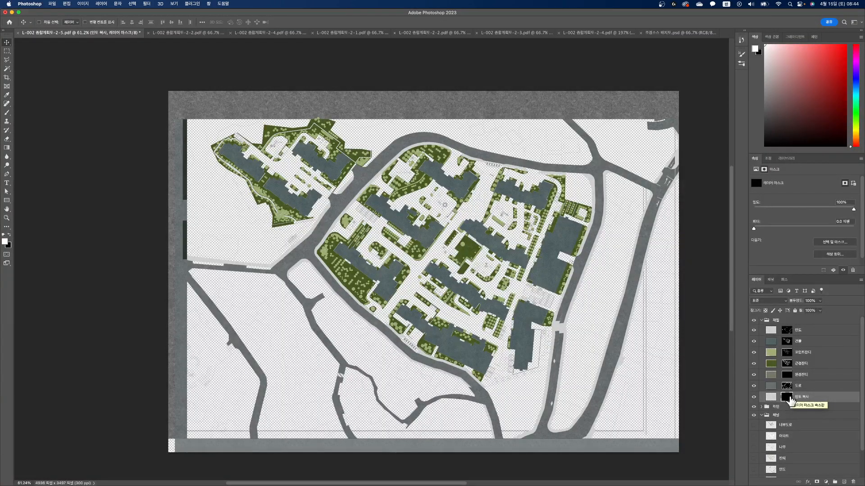
Load the 단지내부 구역 region layer as a selection, fill it with white on the 인도 복사 layer's mask, and deselect.
{"action": "scroll", "coordinate": [791, 401], "scroll_direction": "down", "scroll_amount": 2}
{"action": "scroll", "coordinate": [789, 399], "scroll_direction": "down", "scroll_amount": 1}
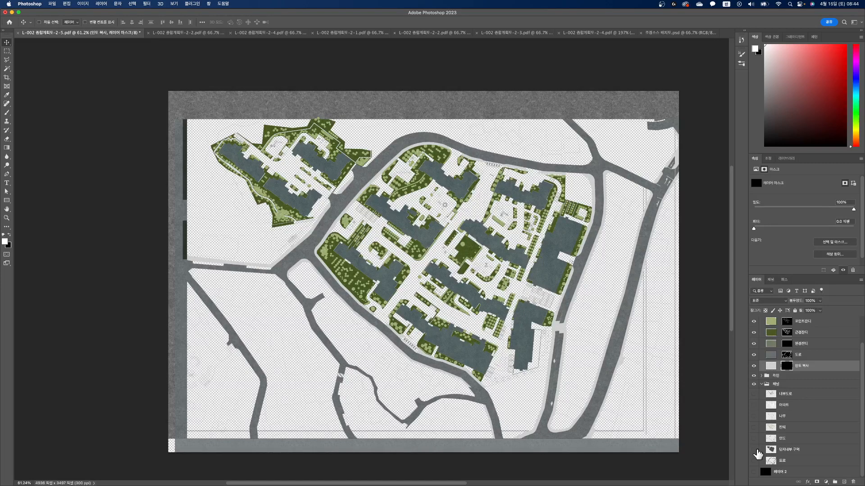
{"action": "left_click", "coordinate": [754, 449], "text": "alt"}
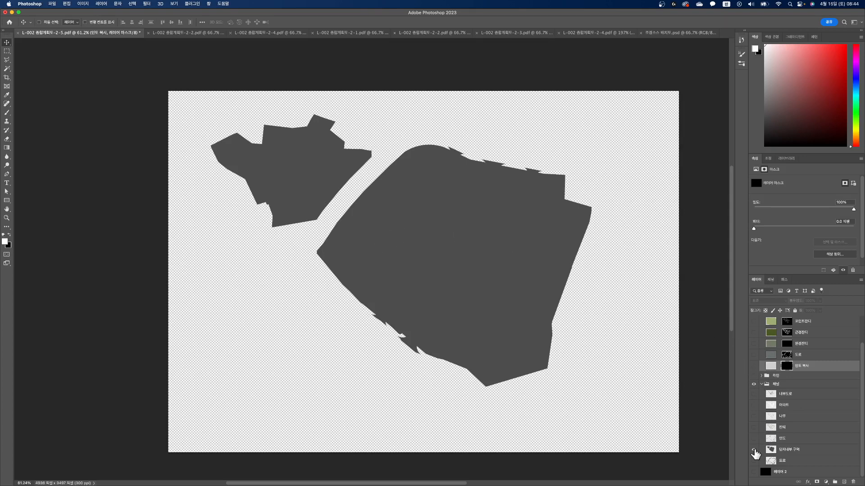
{"action": "left_click", "coordinate": [754, 450], "text": "alt"}
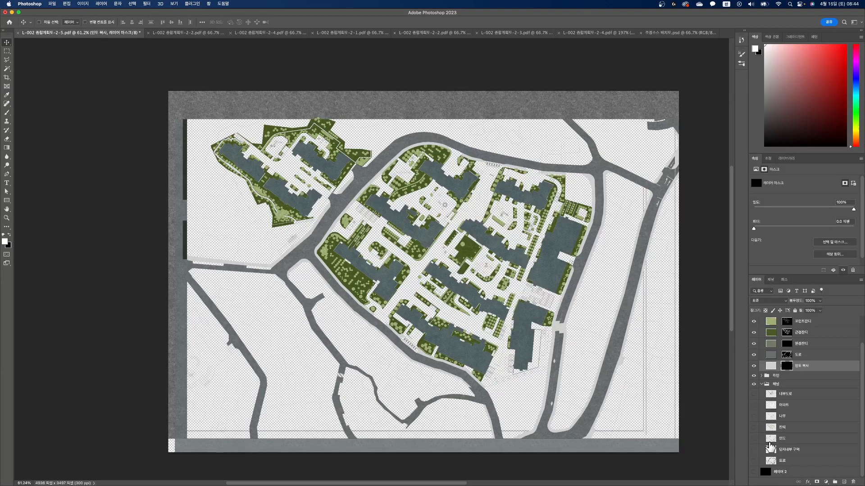
{"action": "left_click_drag", "start_coordinate": [769, 450], "coordinate": [773, 457]}
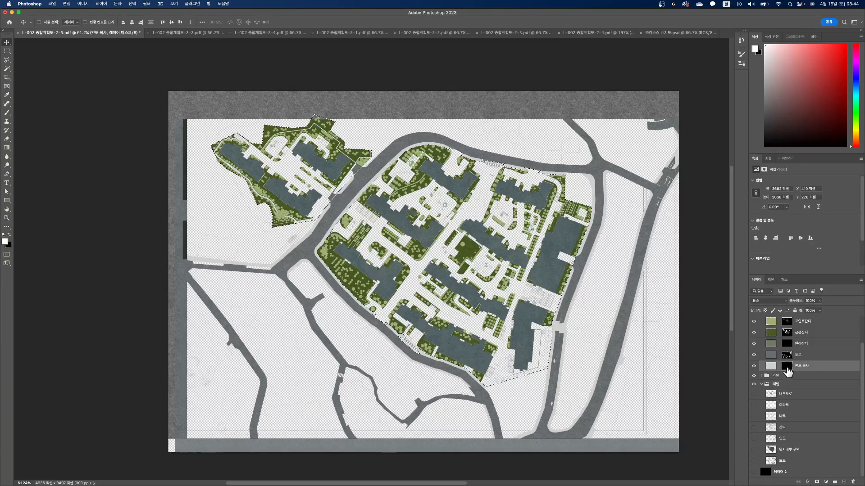
{"action": "left_click", "coordinate": [786, 367]}
{"action": "key", "text": "alt+BackSpace"}
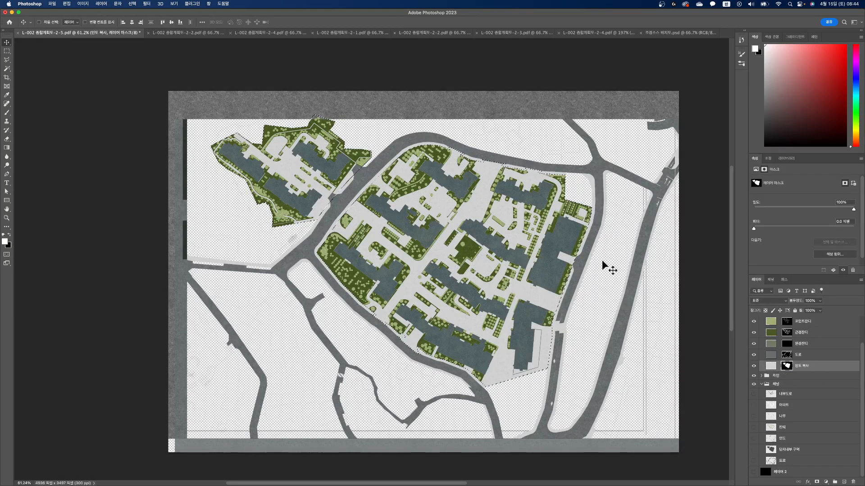
{"action": "key", "text": "super+d"}
Darken the 인도 복사 layer's texture image with Hue/Saturation, using saturation -40 and lightness about -19.
{"action": "left_click", "coordinate": [82, 5]}
{"action": "mouse_move", "coordinate": [113, 22]}
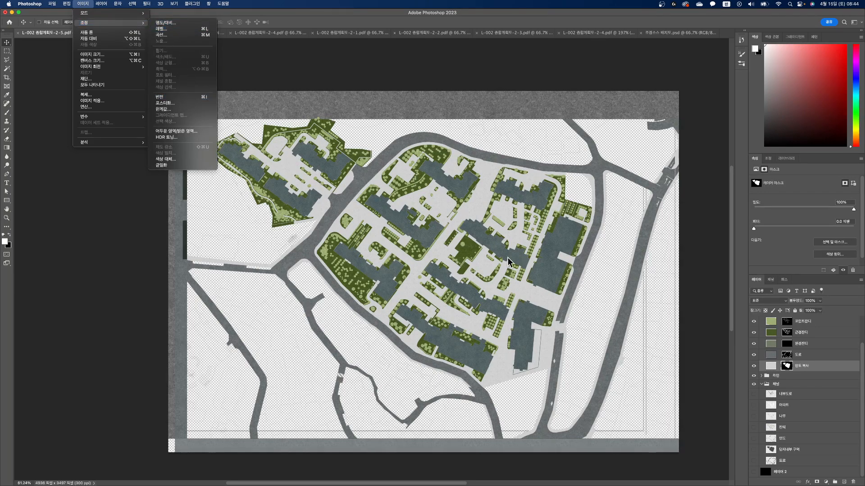
{"action": "left_click", "coordinate": [781, 374]}
{"action": "left_click", "coordinate": [771, 366]}
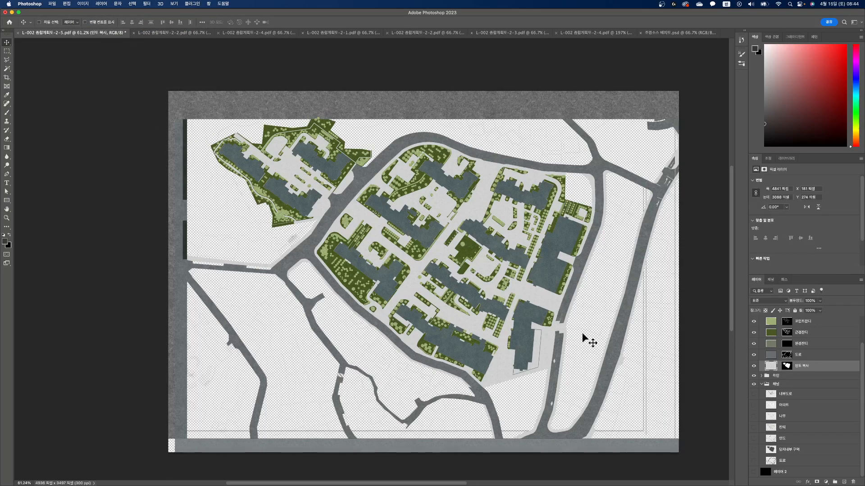
{"action": "left_click", "coordinate": [83, 5]}
{"action": "mouse_move", "coordinate": [104, 20]}
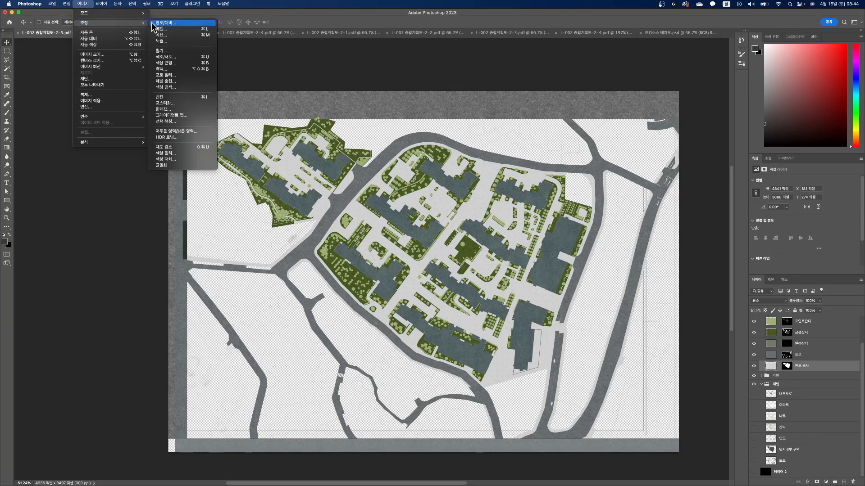
{"action": "left_click", "coordinate": [175, 57]}
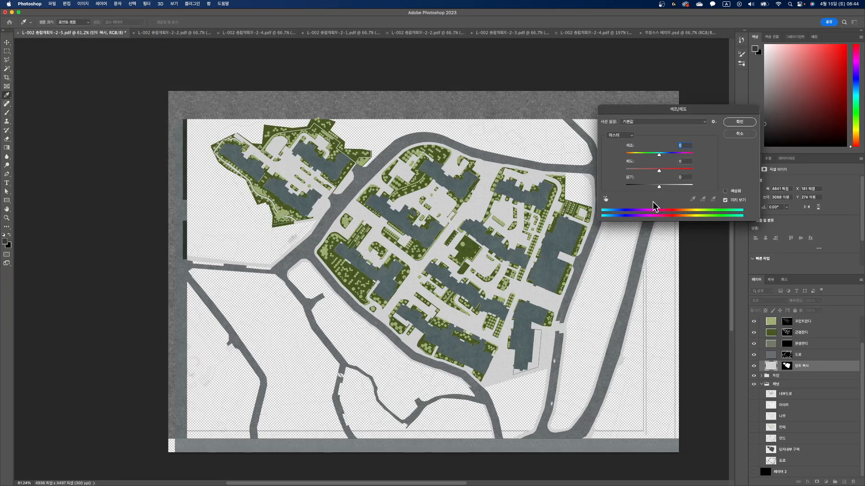
{"action": "left_click_drag", "start_coordinate": [659, 189], "coordinate": [652, 191]}
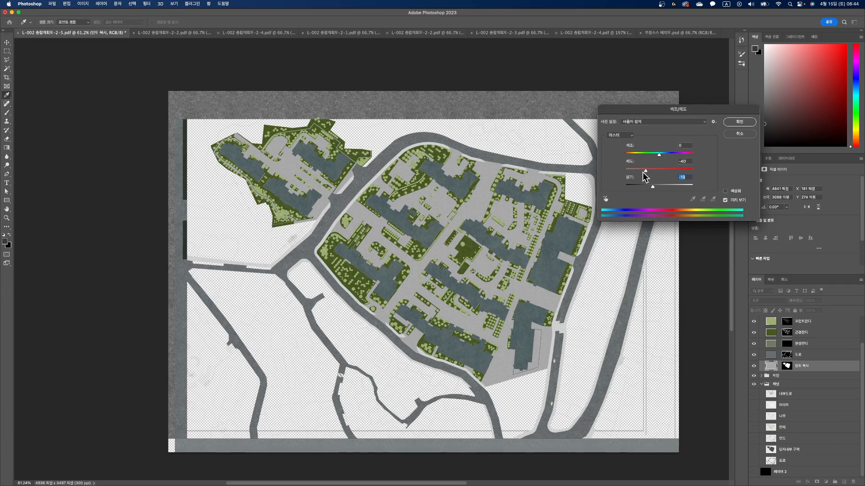
{"action": "left_click", "coordinate": [739, 124]}
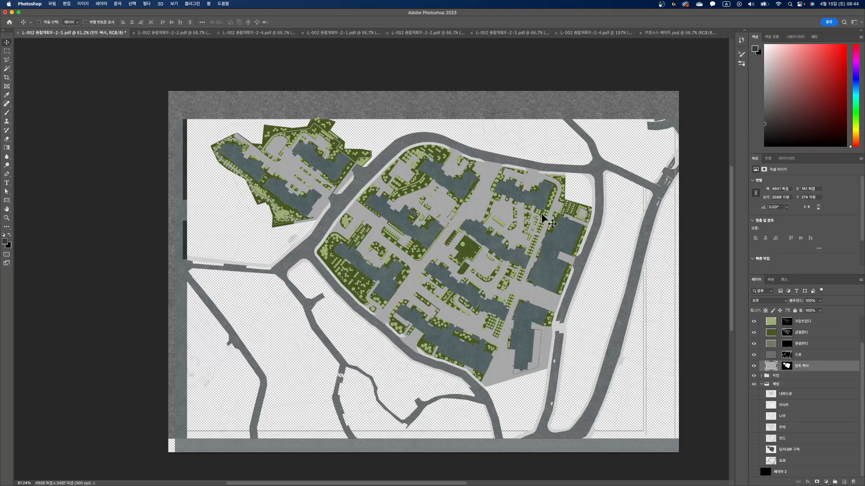
Move the 라인 group to the very top of the layer stack, above the 재질 group.
{"action": "left_click", "coordinate": [777, 377]}
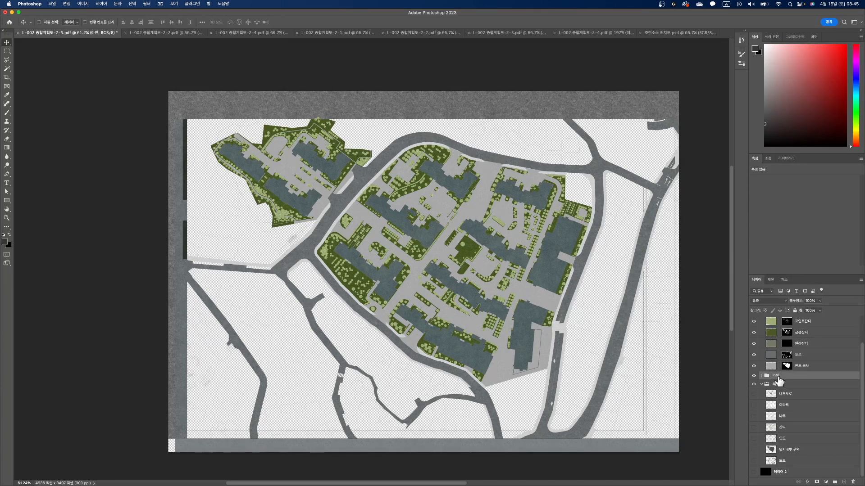
{"action": "left_click_drag", "start_coordinate": [778, 379], "coordinate": [776, 321]}
{"action": "scroll", "coordinate": [786, 336], "scroll_direction": "up", "scroll_amount": 2}
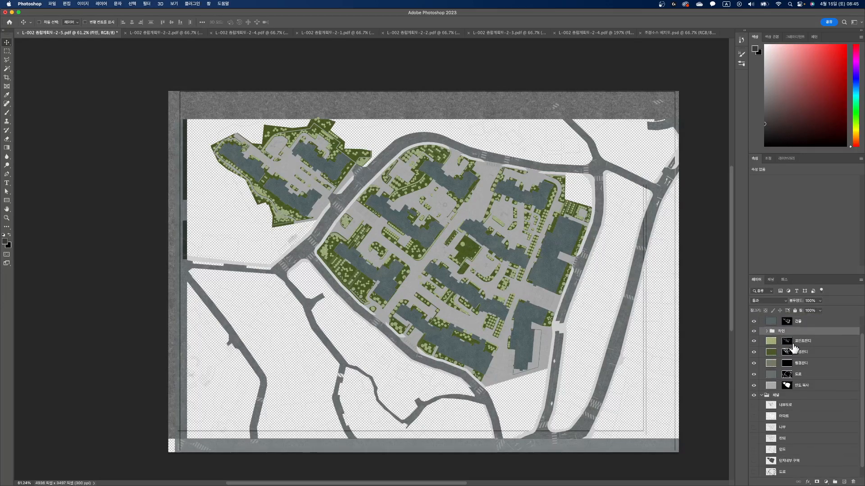
{"action": "scroll", "coordinate": [793, 347], "scroll_direction": "up", "scroll_amount": 2}
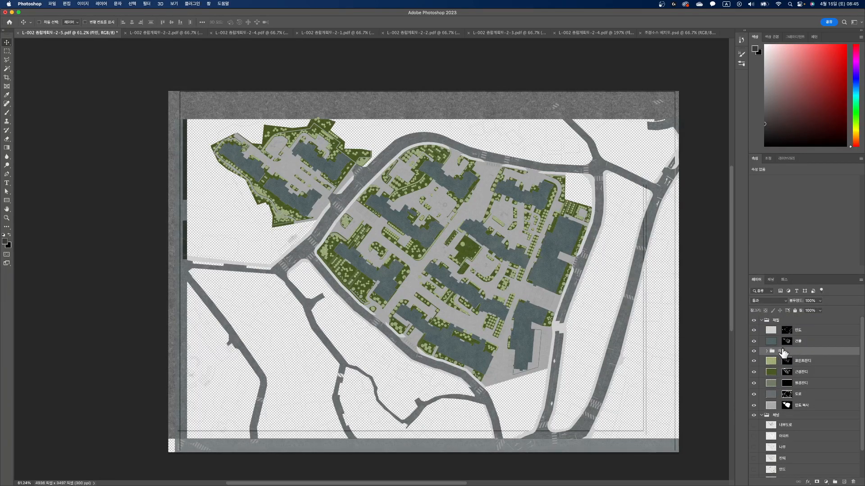
{"action": "left_click_drag", "start_coordinate": [772, 353], "coordinate": [773, 320]}
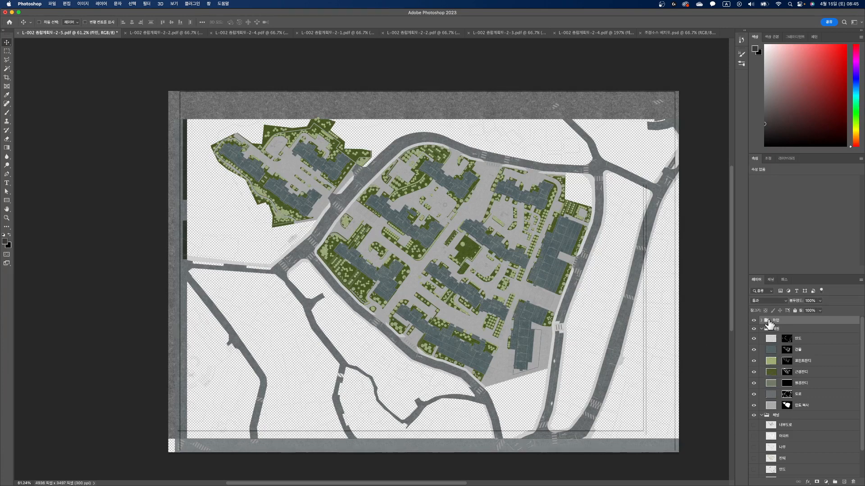
Expand and isolate the 라인 group, and add a 1 px black inside stroke effect to its 레이어 7.
{"action": "left_click", "coordinate": [760, 320]}
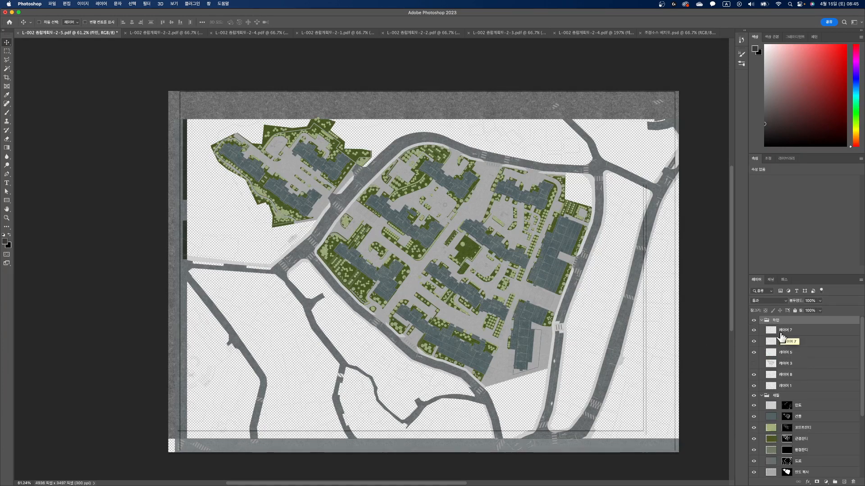
{"action": "left_click", "coordinate": [753, 321], "text": "alt"}
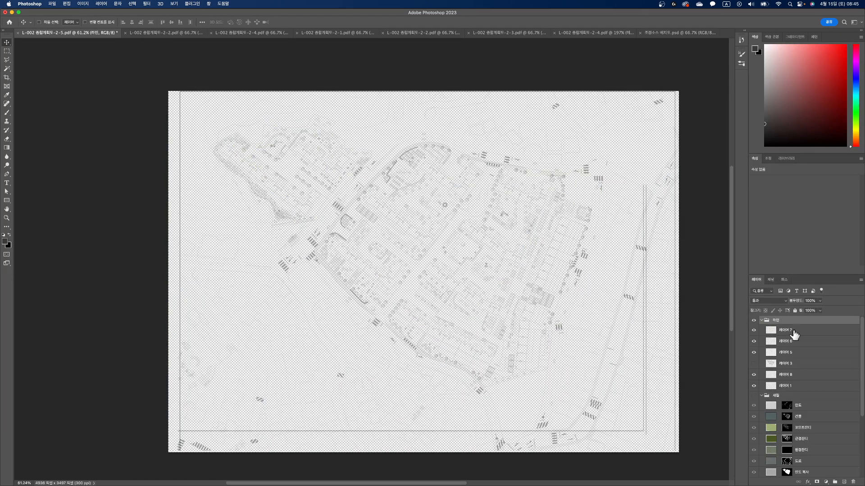
{"action": "left_click", "coordinate": [784, 335]}
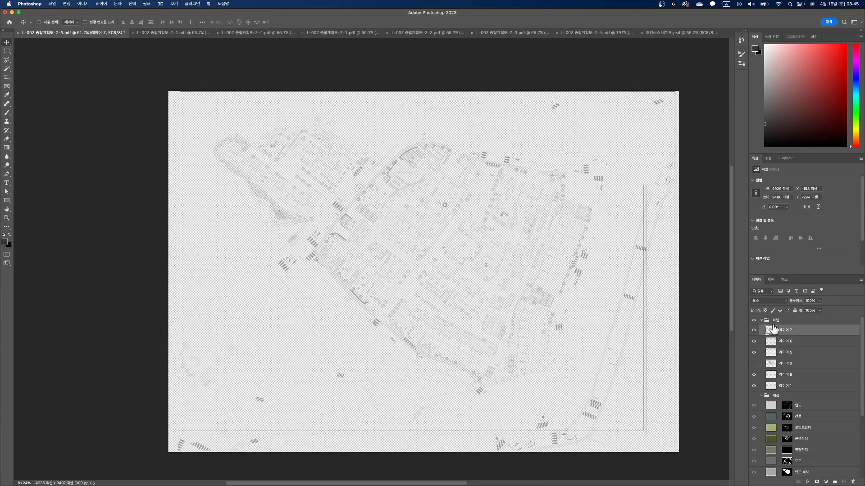
{"action": "double_click", "coordinate": [820, 333]}
{"action": "left_click", "coordinate": [493, 138]}
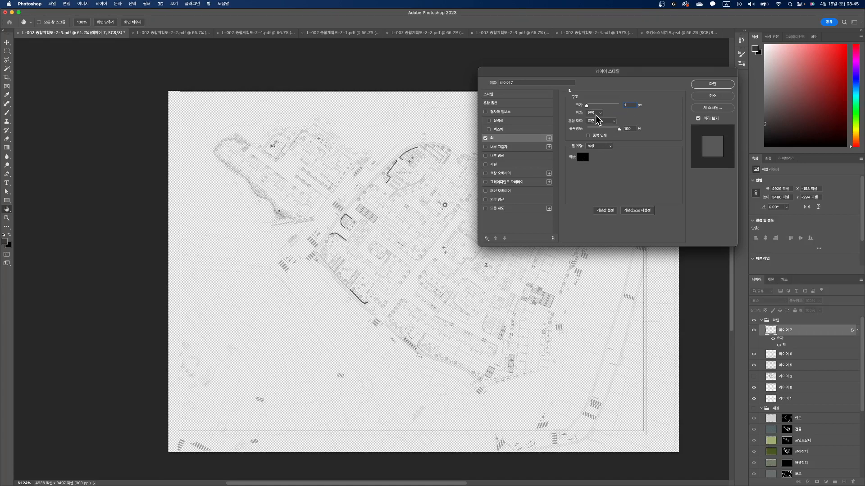
{"action": "left_click", "coordinate": [705, 88]}
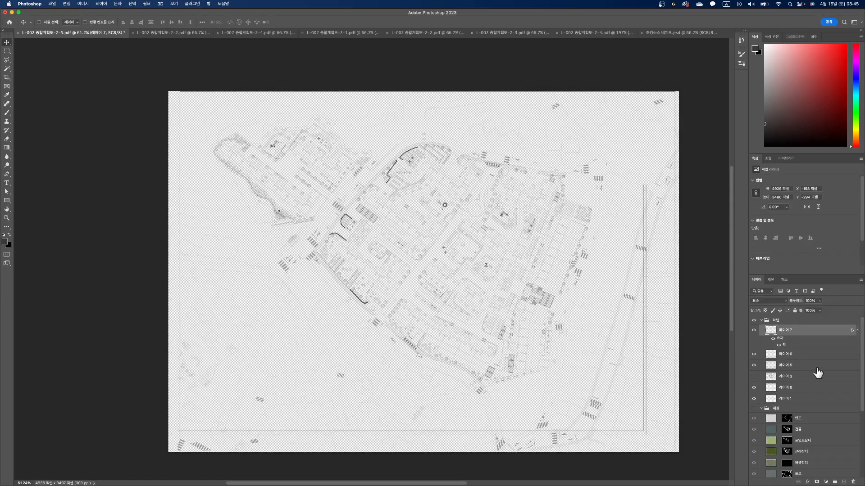
Add the same stroke layer effect to 레이어 6 and 레이어 5 in the 라인 group.
{"action": "left_click", "coordinate": [807, 355]}
{"action": "double_click", "coordinate": [807, 355]}
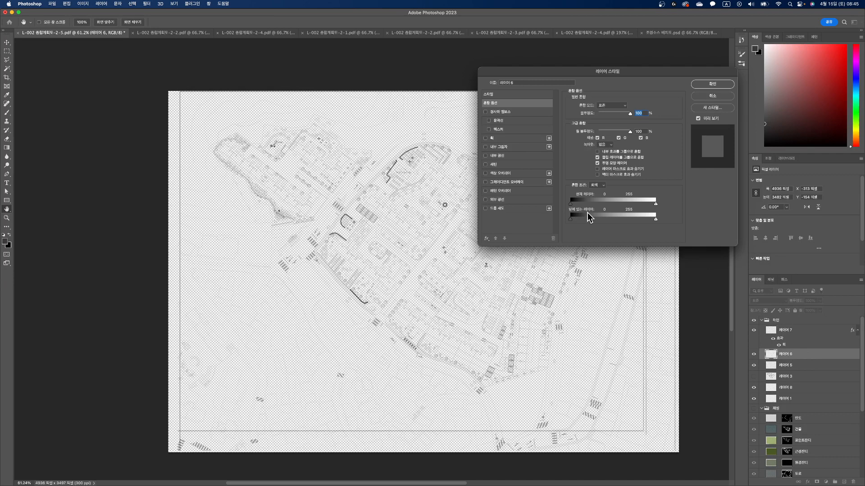
{"action": "left_click", "coordinate": [487, 139]}
{"action": "left_click", "coordinate": [699, 85]}
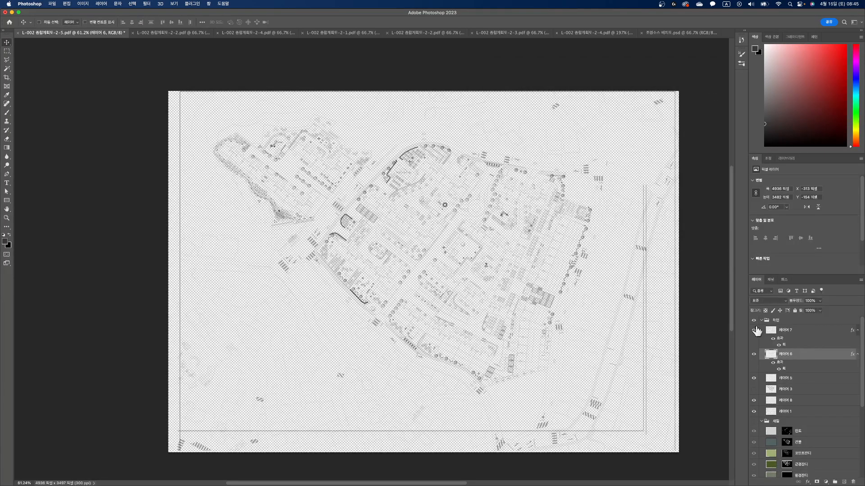
{"action": "double_click", "coordinate": [803, 380]}
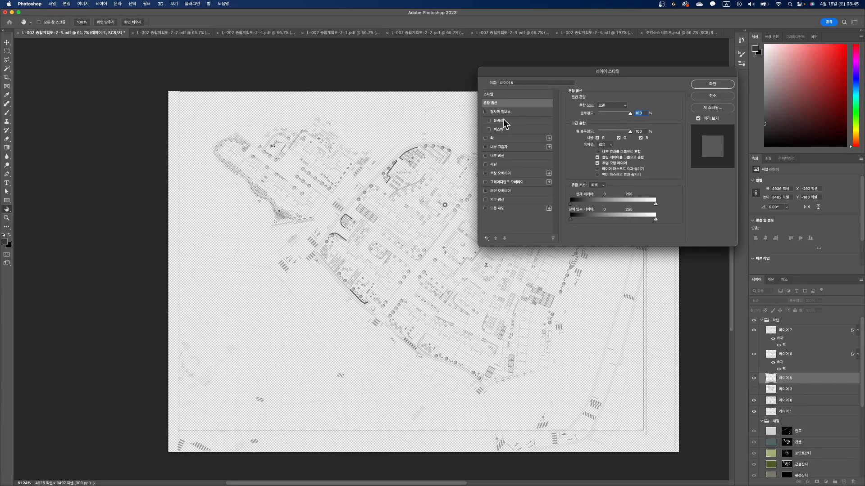
{"action": "left_click", "coordinate": [487, 141]}
{"action": "left_click", "coordinate": [710, 86]}
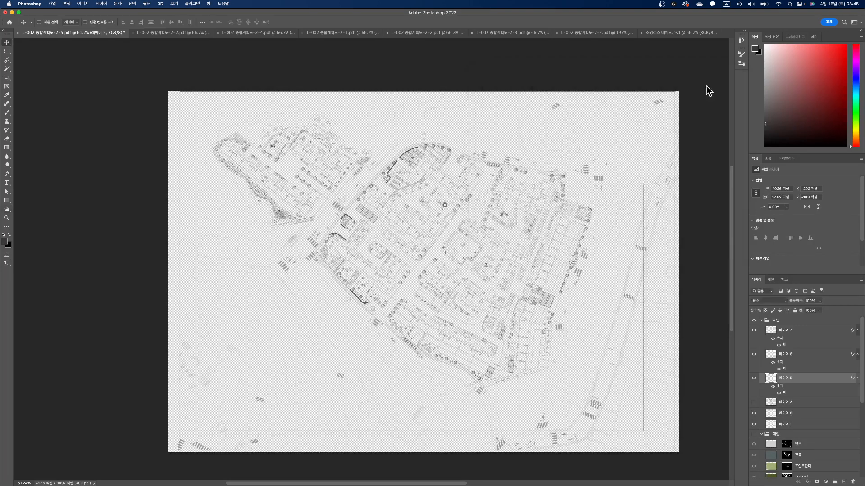
Add the 1 px black inside stroke effect to 레이어 3 and 레이어 8 in the 라인 group.
{"action": "double_click", "coordinate": [805, 403]}
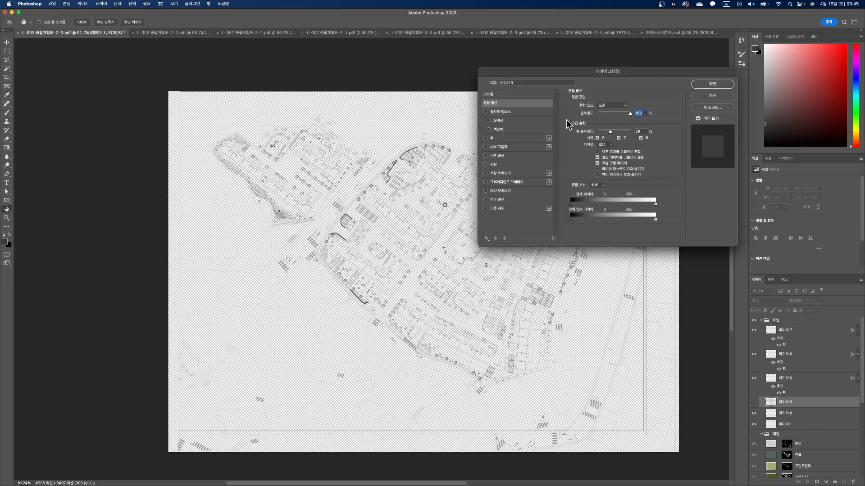
{"action": "left_click", "coordinate": [487, 141]}
{"action": "left_click", "coordinate": [711, 85]}
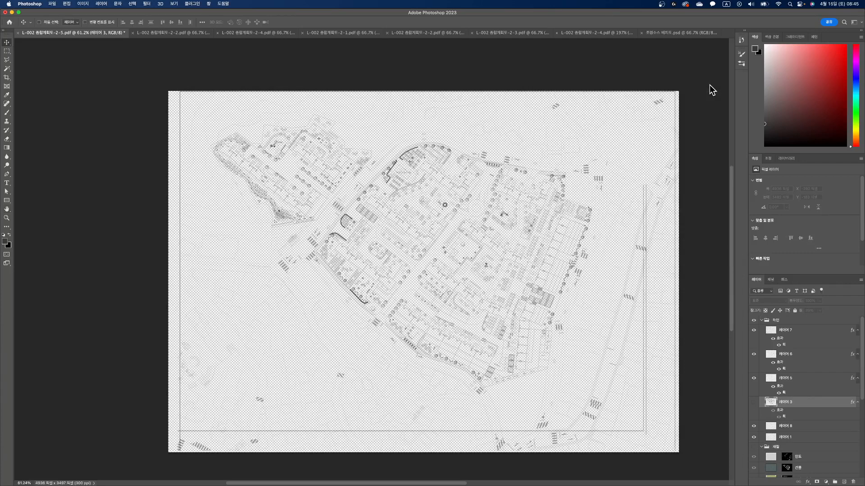
{"action": "double_click", "coordinate": [800, 429]}
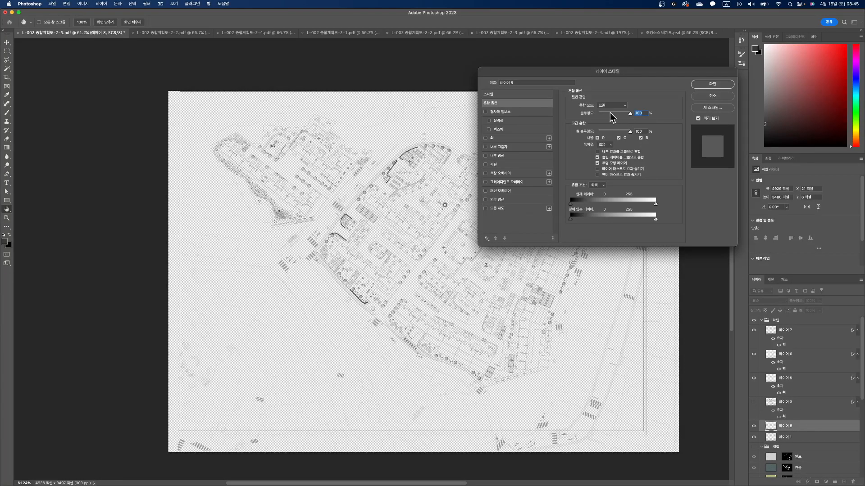
{"action": "left_click", "coordinate": [500, 143]}
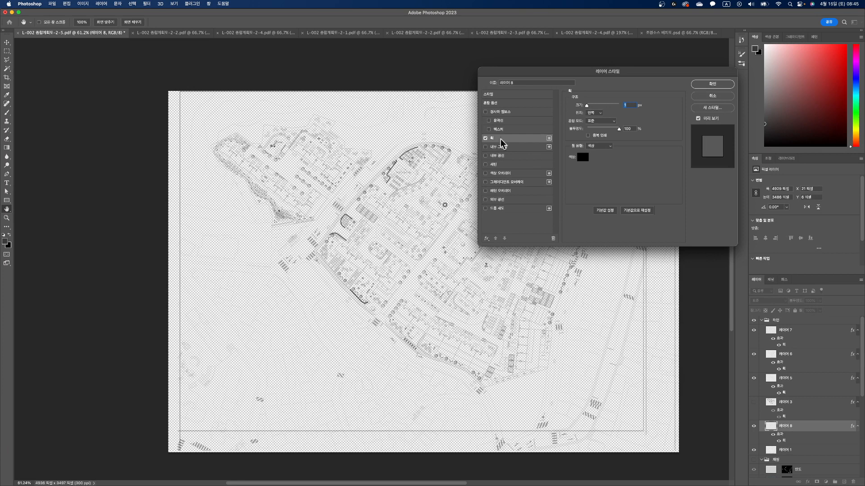
{"action": "left_click", "coordinate": [710, 85]}
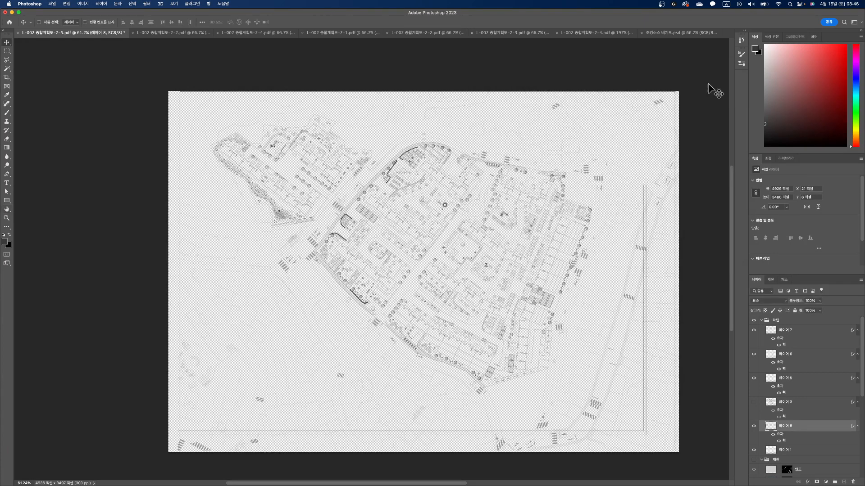
Add the 1 px black inside stroke effect to 레이어 1 and review its stroke settings.
{"action": "left_click", "coordinate": [800, 452]}
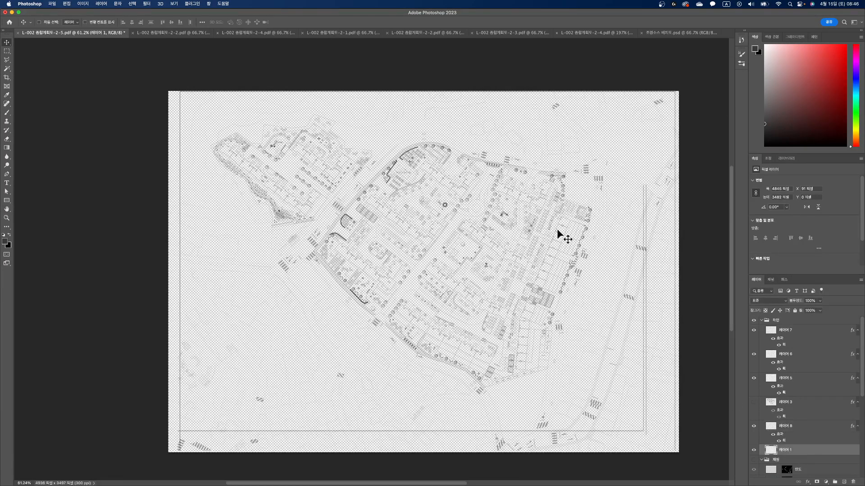
{"action": "double_click", "coordinate": [804, 452]}
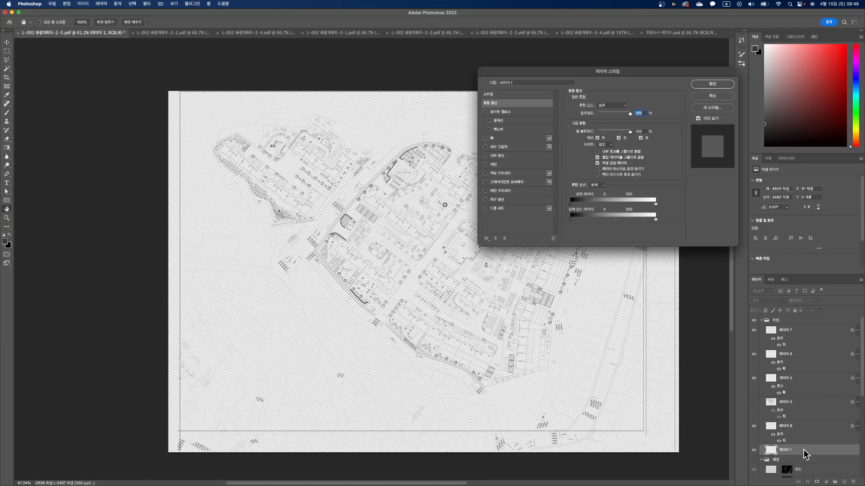
{"action": "left_click", "coordinate": [485, 139]}
{"action": "left_click", "coordinate": [715, 85]}
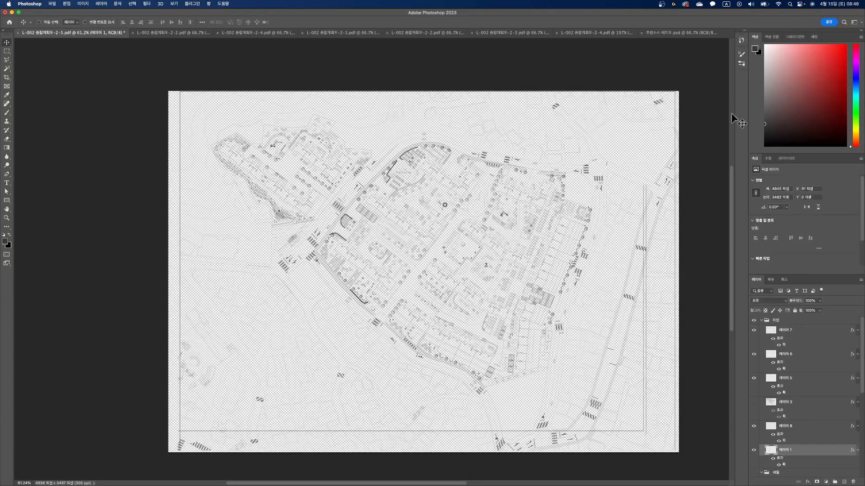
{"action": "scroll", "coordinate": [772, 338], "scroll_direction": "down", "scroll_amount": 1}
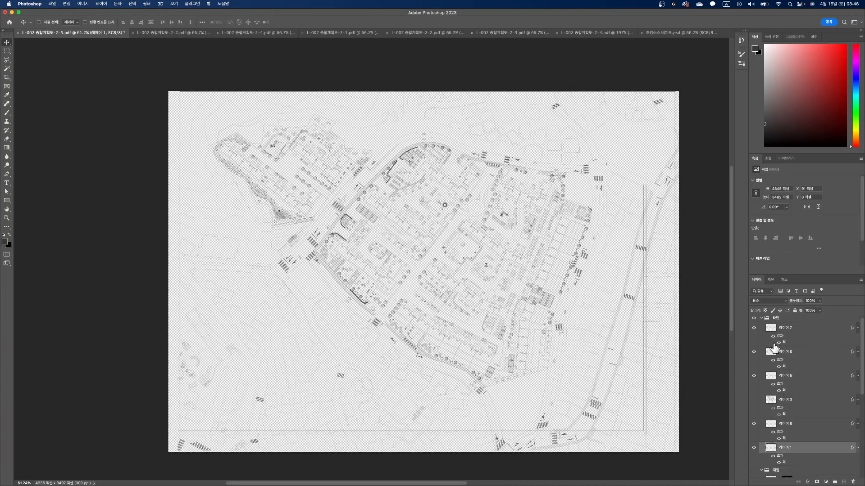
{"action": "double_click", "coordinate": [783, 464]}
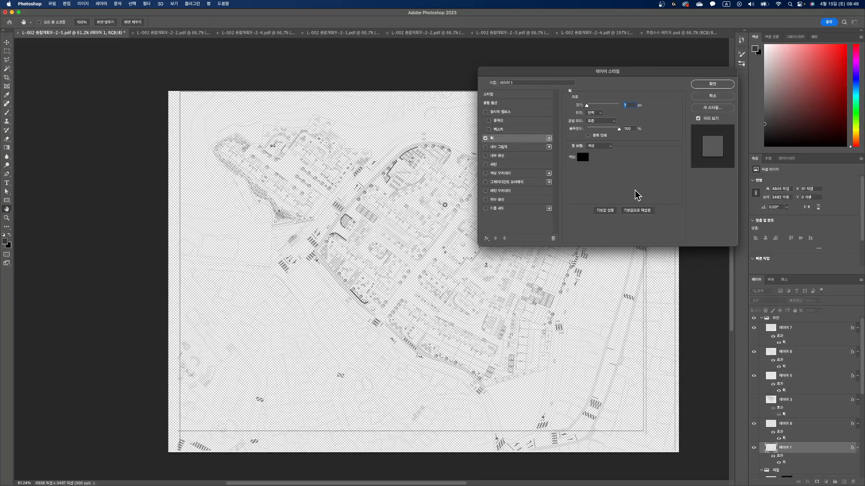
{"action": "left_click", "coordinate": [712, 85]}
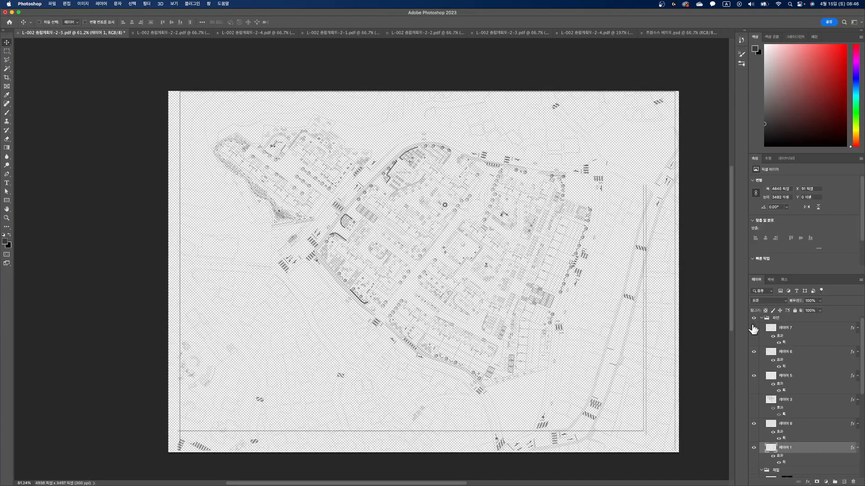
Hide and collapse the 라인 group, and show 레이어 9 together with the group of masked material layers.
{"action": "scroll", "coordinate": [769, 371], "scroll_direction": "down", "scroll_amount": 3}
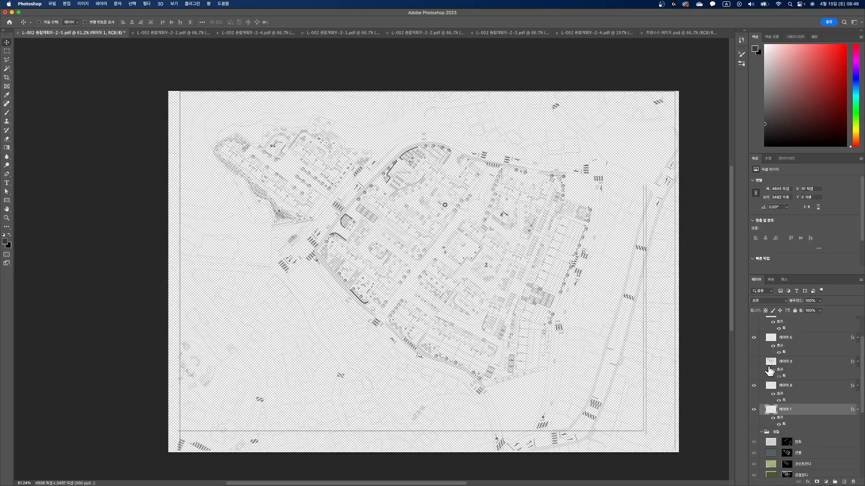
{"action": "scroll", "coordinate": [769, 371], "scroll_direction": "up", "scroll_amount": 3}
{"action": "left_click", "coordinate": [776, 322]}
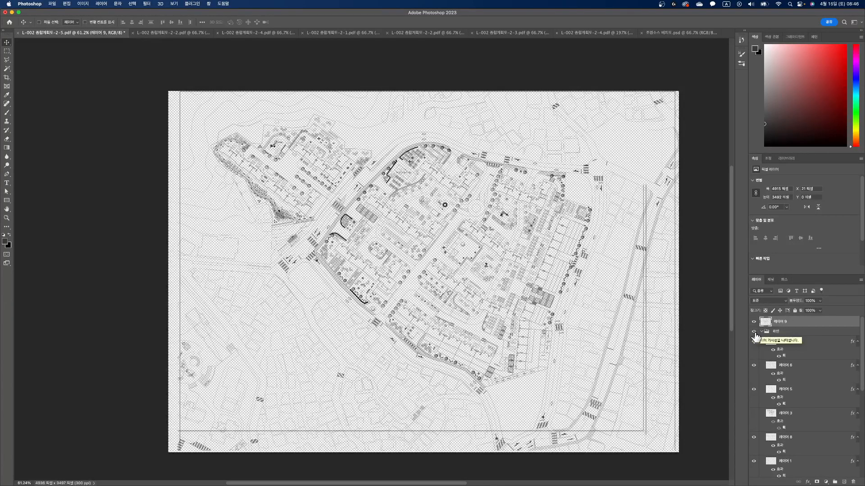
{"action": "left_click", "coordinate": [755, 334], "text": "alt"}
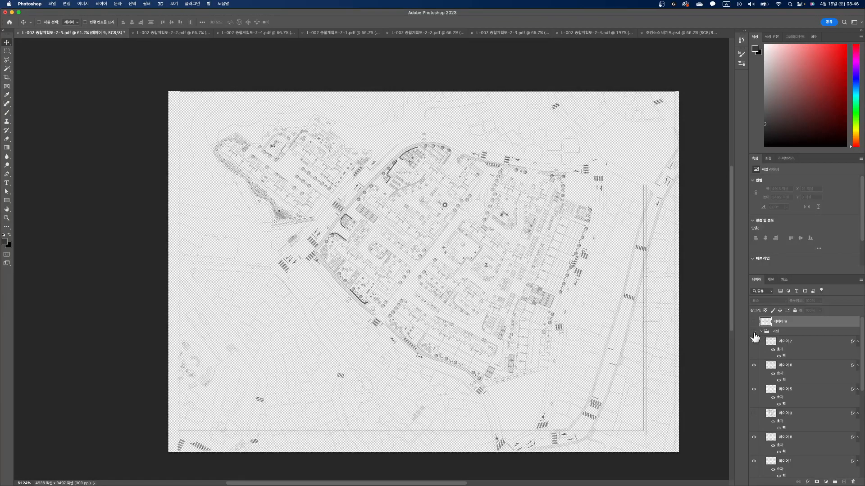
{"action": "left_click", "coordinate": [754, 333]}
{"action": "left_click", "coordinate": [761, 332]}
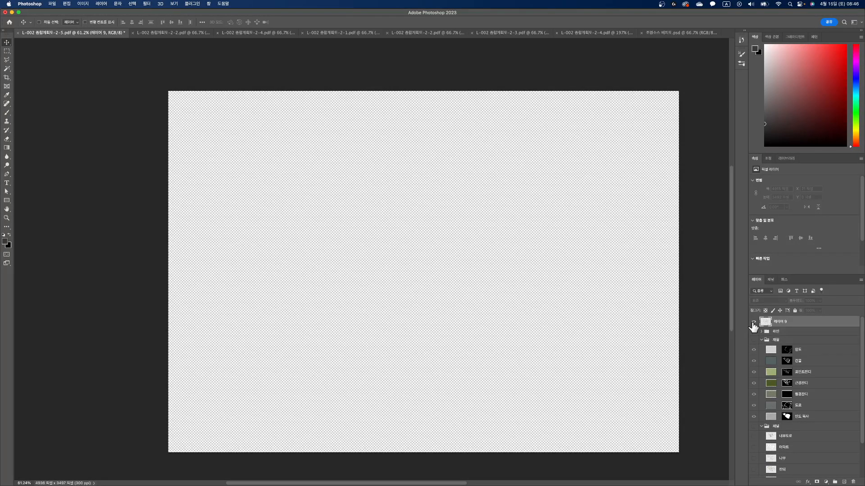
{"action": "left_click", "coordinate": [754, 322]}
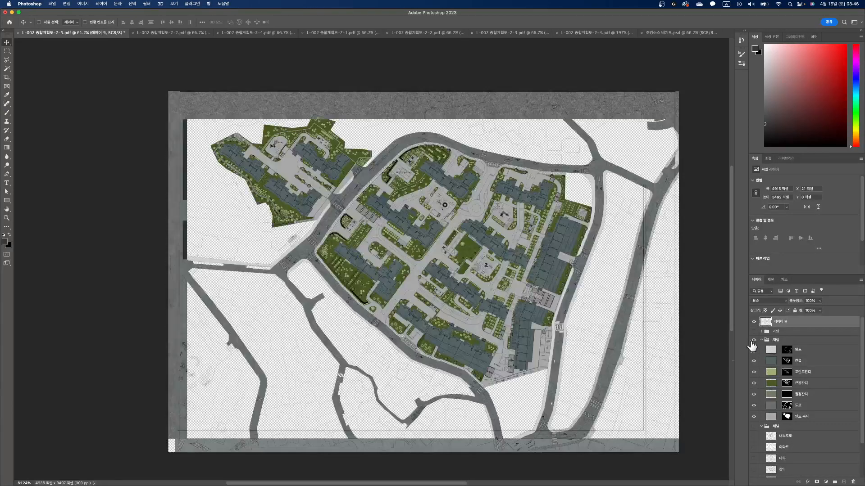
{"action": "left_click", "coordinate": [753, 340]}
Load the 내부도로 layer's outline as a selection, fill it with white in the 도로 layer's mask, and deselect.
{"action": "scroll", "coordinate": [468, 235], "scroll_direction": "up", "scroll_amount": 1}
{"action": "scroll", "coordinate": [469, 237], "scroll_direction": "up", "scroll_amount": 2}
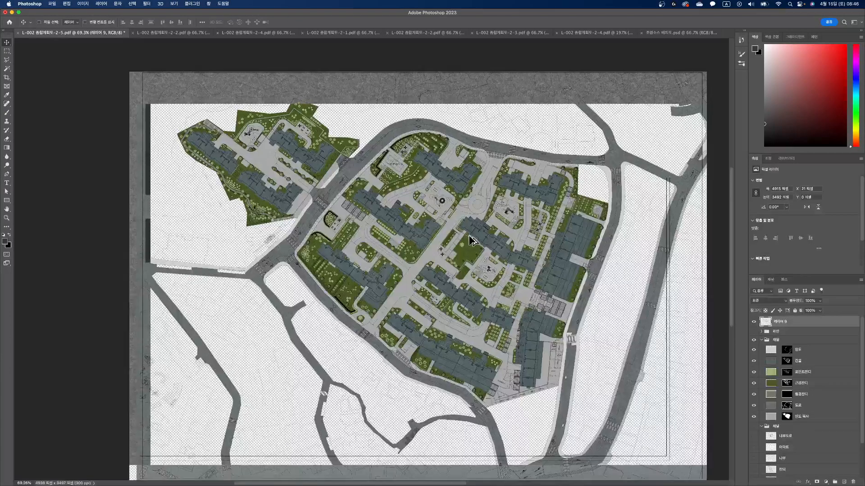
{"action": "scroll", "coordinate": [482, 246], "scroll_direction": "down", "scroll_amount": 3}
{"action": "scroll", "coordinate": [486, 248], "scroll_direction": "up", "scroll_amount": 3}
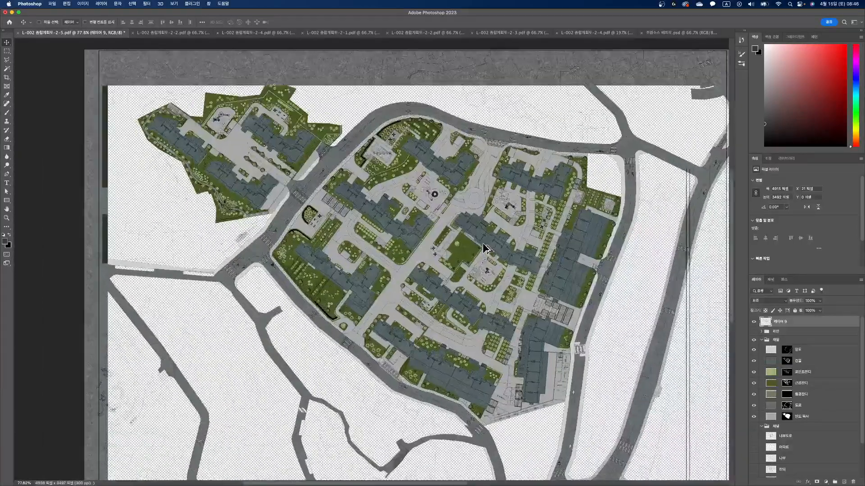
{"action": "left_click", "coordinate": [771, 438], "text": "super"}
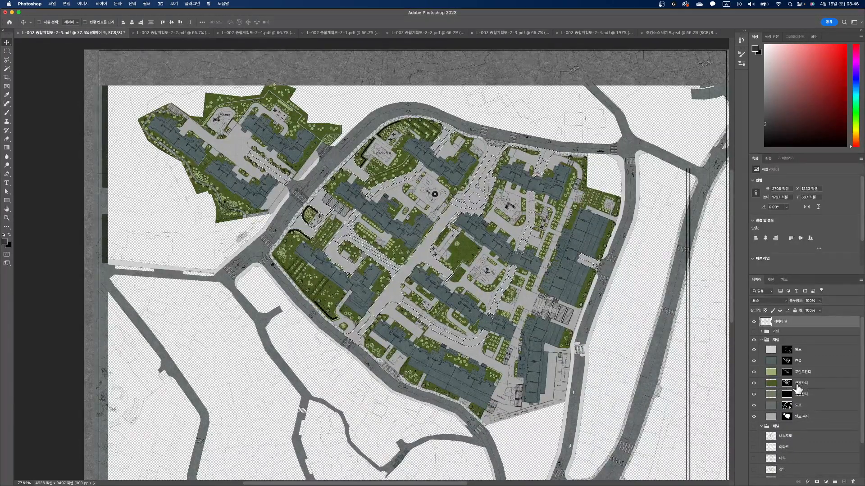
{"action": "left_click", "coordinate": [786, 407]}
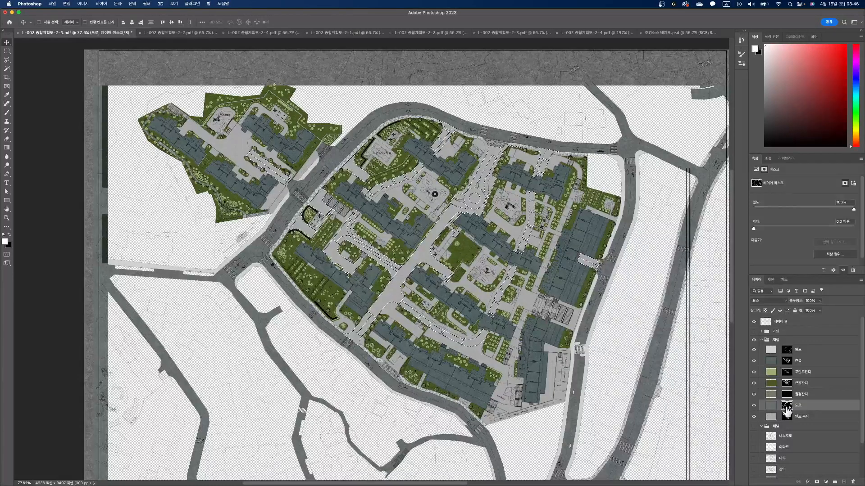
{"action": "key", "text": "alt+BackSpace"}
{"action": "key", "text": "super+d"}
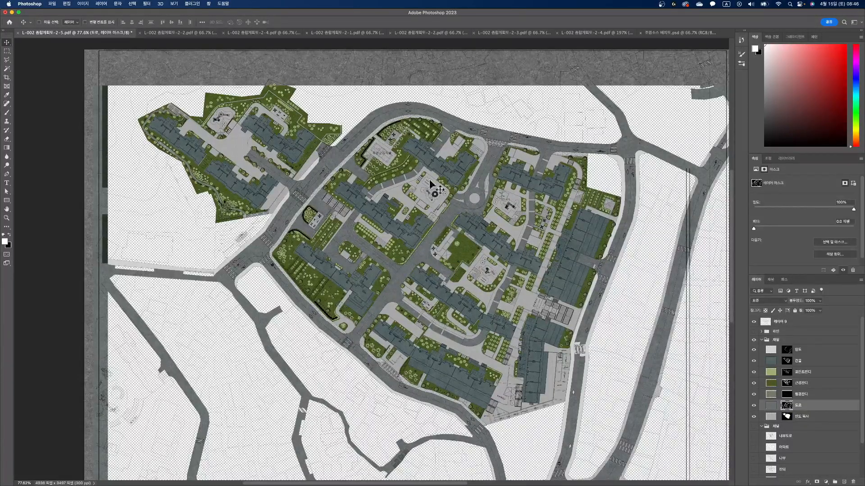
Move the 원경잔디 layer below 인도 복사 and invert its mask to white.
{"action": "scroll", "coordinate": [425, 199], "scroll_direction": "down", "scroll_amount": 3}
{"action": "scroll", "coordinate": [425, 199], "scroll_direction": "up", "scroll_amount": 5}
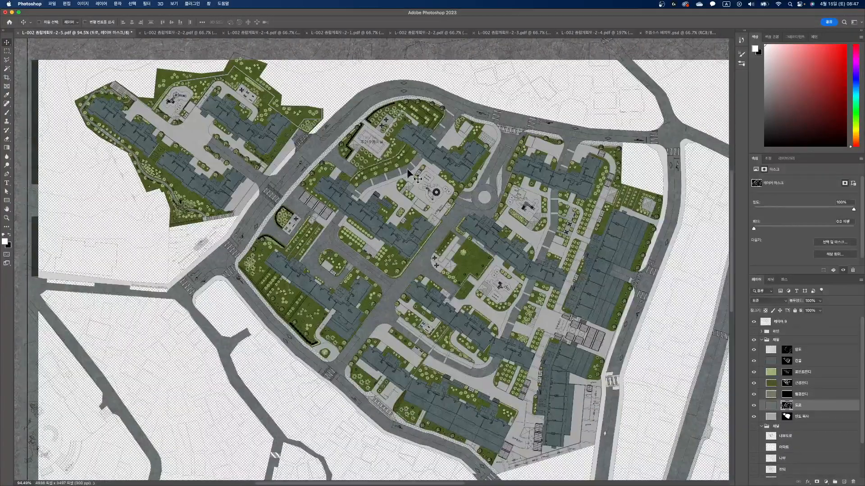
{"action": "left_click_drag", "start_coordinate": [786, 398], "coordinate": [804, 420]}
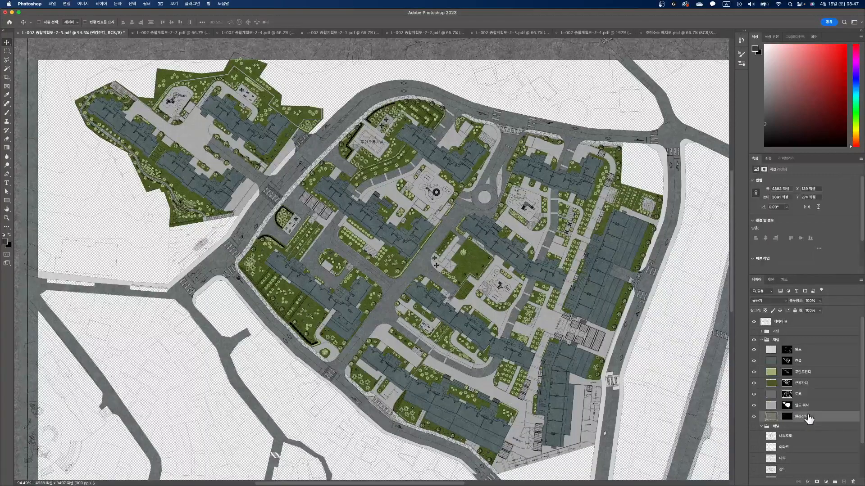
{"action": "left_click", "coordinate": [786, 417]}
{"action": "key", "text": "super+i"}
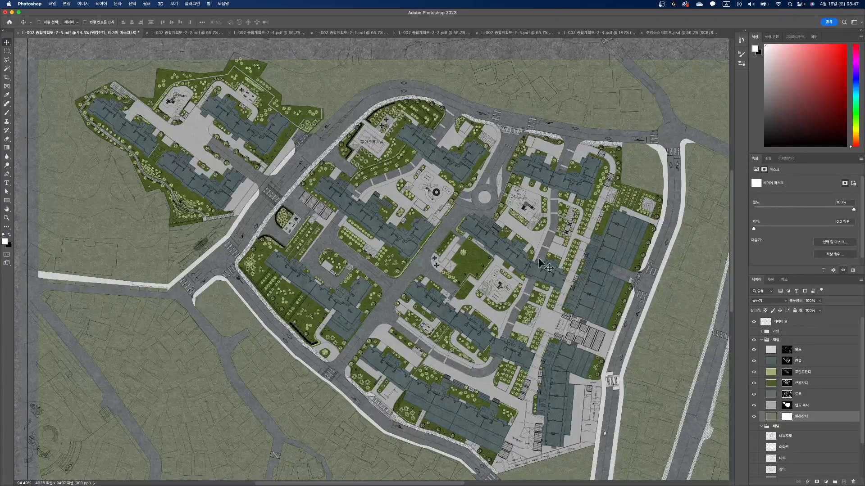
Scale the 인도 layer's paving texture down to about 60% width and 50% height, keeping its lower-left corner fixed.
{"action": "scroll", "coordinate": [464, 236], "scroll_direction": "down", "scroll_amount": 5}
{"action": "scroll", "coordinate": [464, 236], "scroll_direction": "up", "scroll_amount": 5}
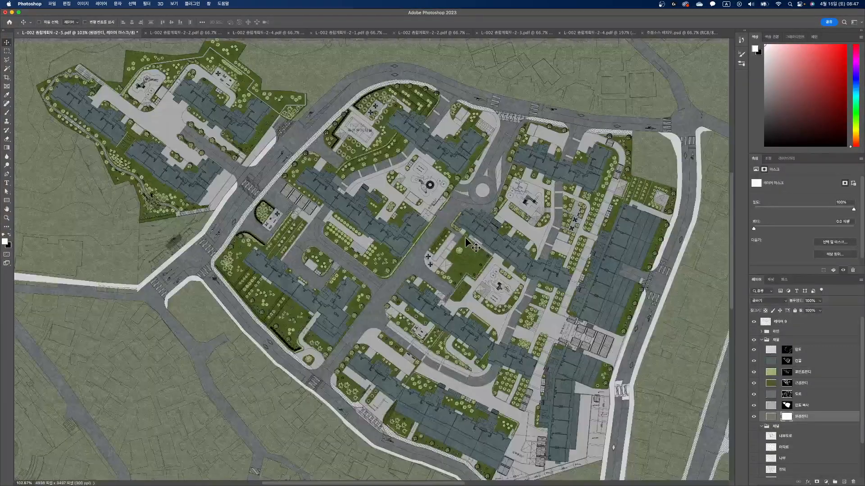
{"action": "scroll", "coordinate": [482, 234], "scroll_direction": "down", "scroll_amount": 3}
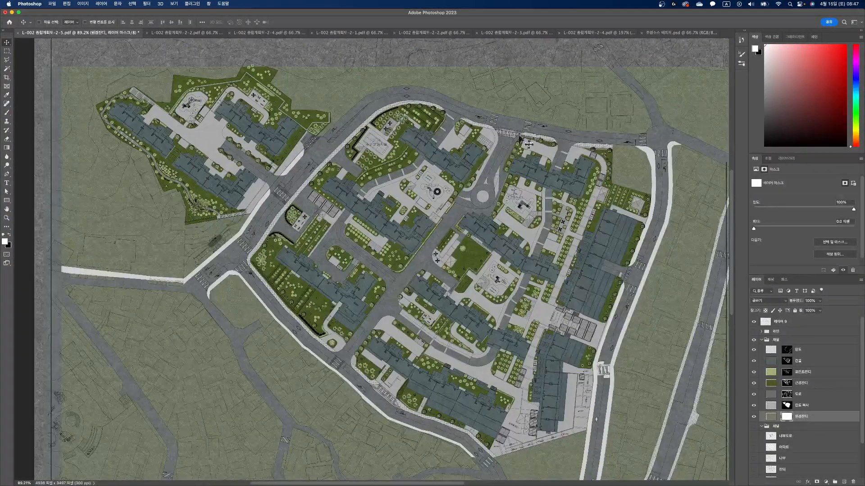
{"action": "scroll", "coordinate": [482, 166], "scroll_direction": "up", "scroll_amount": 10}
{"action": "scroll", "coordinate": [482, 166], "scroll_direction": "up", "scroll_amount": 1}
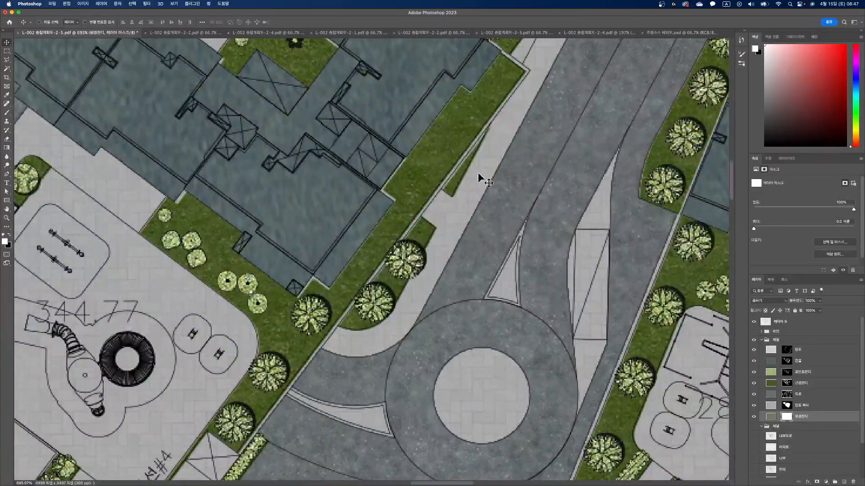
{"action": "left_click", "coordinate": [771, 406]}
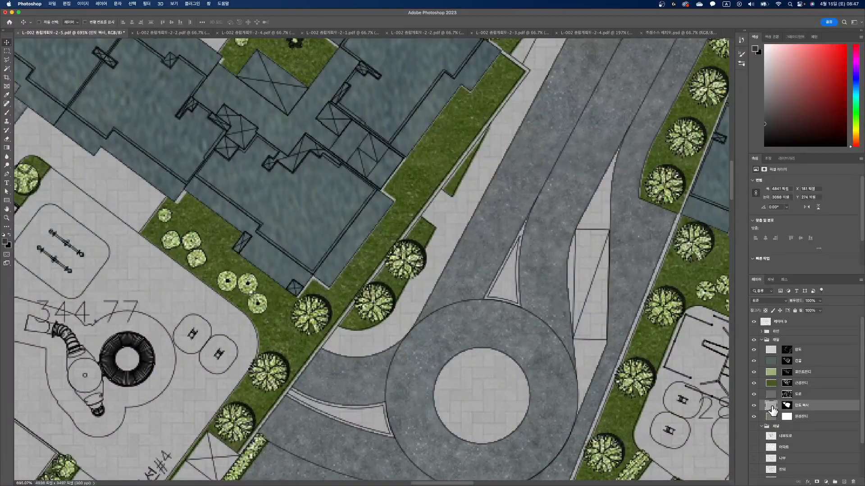
{"action": "left_click", "coordinate": [771, 351]}
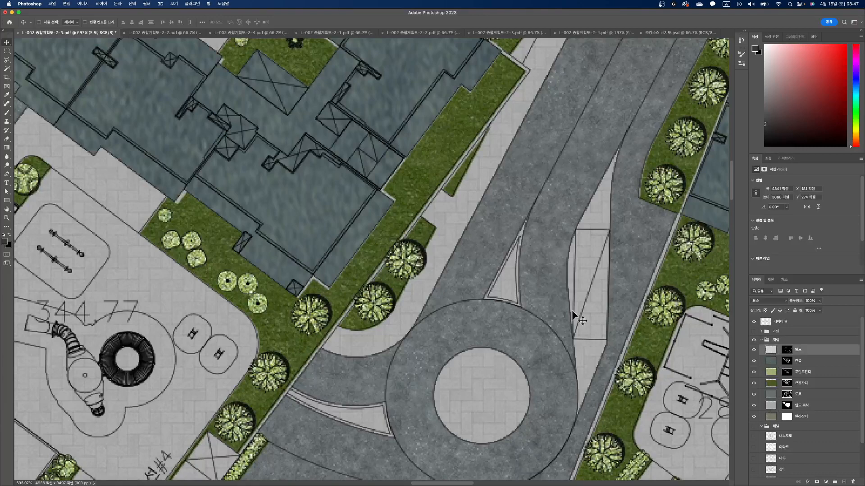
{"action": "scroll", "coordinate": [461, 288], "scroll_direction": "down", "scroll_amount": 10}
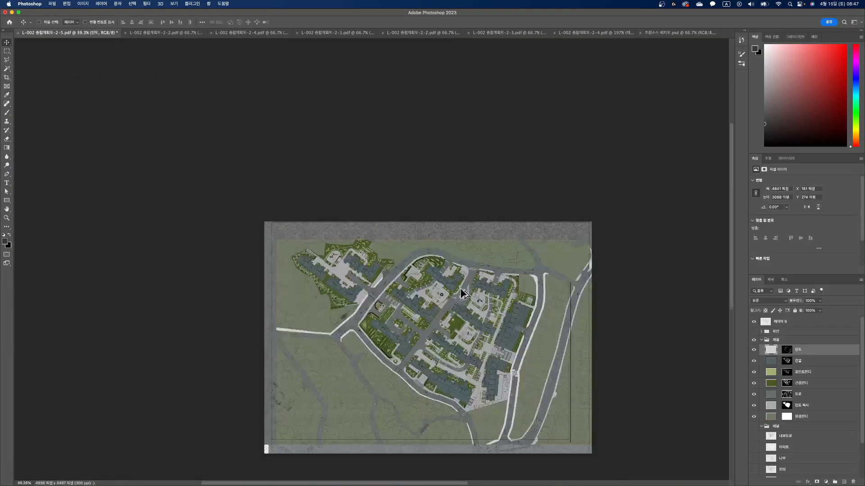
{"action": "key", "text": "super+t"}
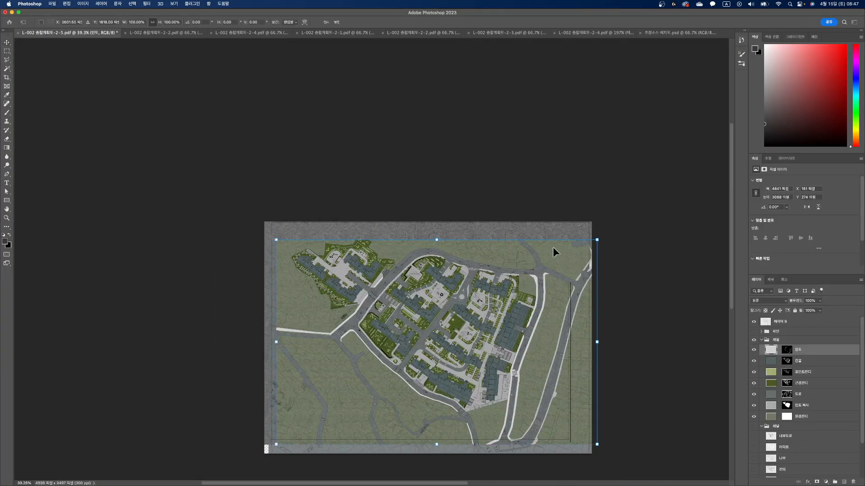
{"action": "left_click_drag", "start_coordinate": [597, 240], "coordinate": [471, 341]}
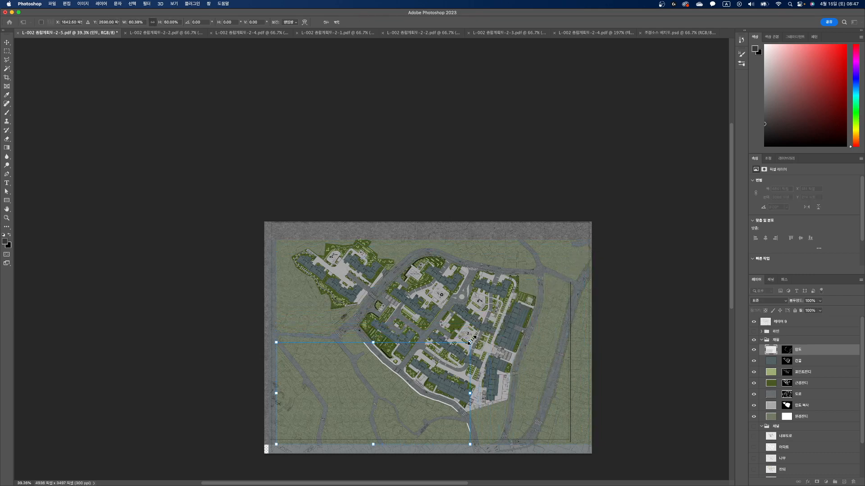
{"action": "key", "text": "Return"}
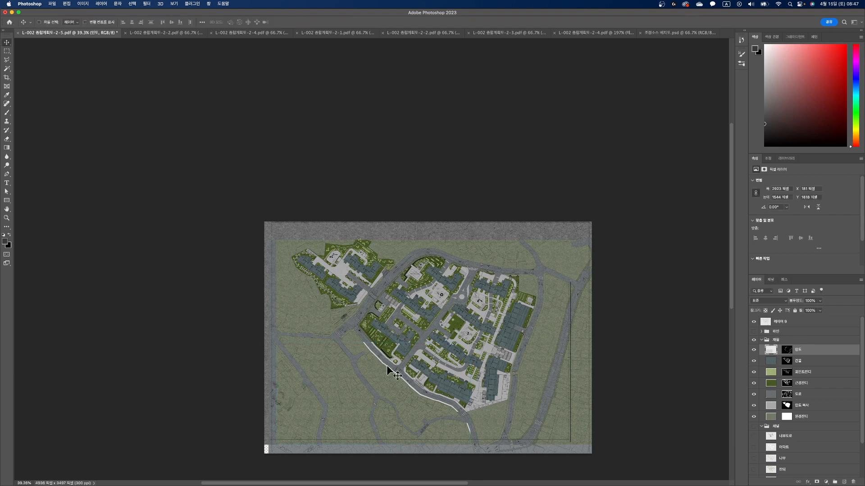
Disable the 인도 layer's mask and examine the scale of its paving pattern against the plan drawing.
{"action": "left_click", "coordinate": [6, 52]}
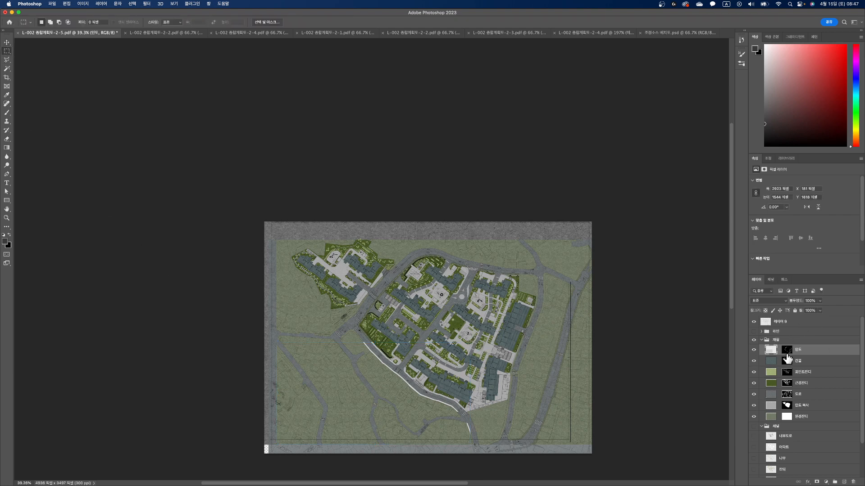
{"action": "left_click", "coordinate": [786, 350], "text": "shift"}
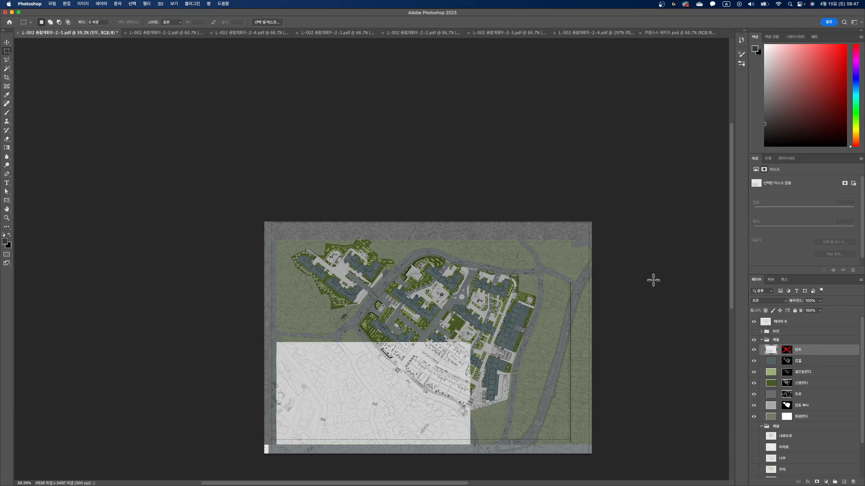
{"action": "scroll", "coordinate": [423, 224], "scroll_direction": "down", "scroll_amount": 3}
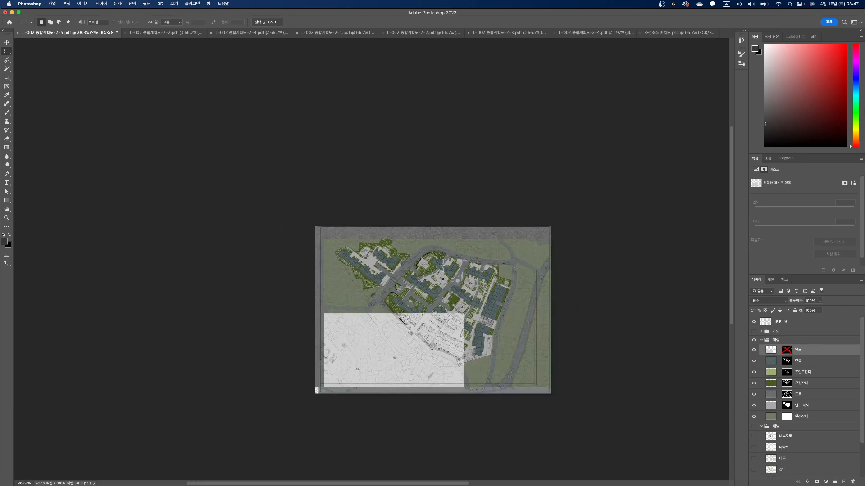
{"action": "scroll", "coordinate": [396, 378], "scroll_direction": "up", "scroll_amount": 6}
{"action": "scroll", "coordinate": [414, 333], "scroll_direction": "down", "scroll_amount": 1}
{"action": "scroll", "coordinate": [493, 224], "scroll_direction": "up", "scroll_amount": 10}
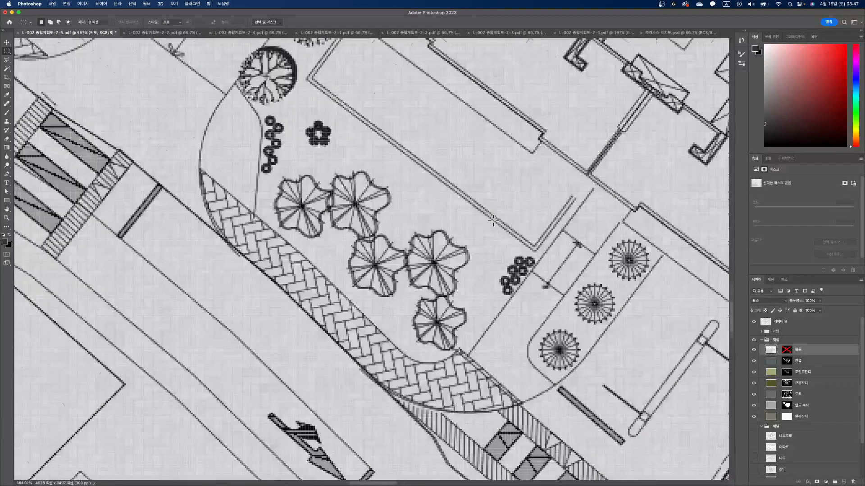
{"action": "scroll", "coordinate": [493, 223], "scroll_direction": "down", "scroll_amount": 5}
{"action": "scroll", "coordinate": [494, 223], "scroll_direction": "down", "scroll_amount": 8}
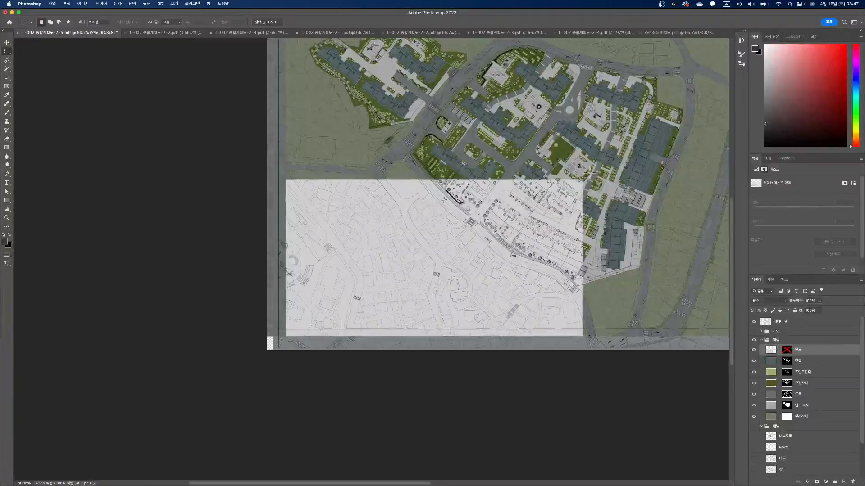
{"action": "scroll", "coordinate": [587, 182], "scroll_direction": "up", "scroll_amount": 8}
{"action": "scroll", "coordinate": [587, 183], "scroll_direction": "up", "scroll_amount": 6}
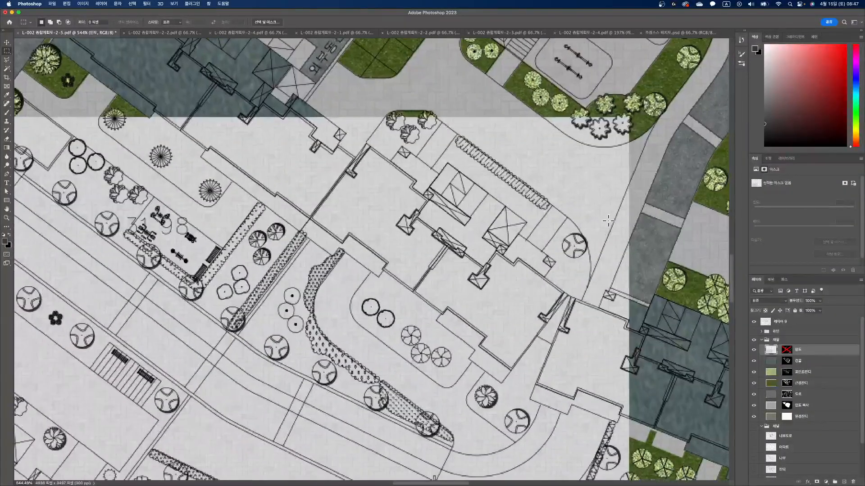
{"action": "scroll", "coordinate": [608, 221], "scroll_direction": "down", "scroll_amount": 10}
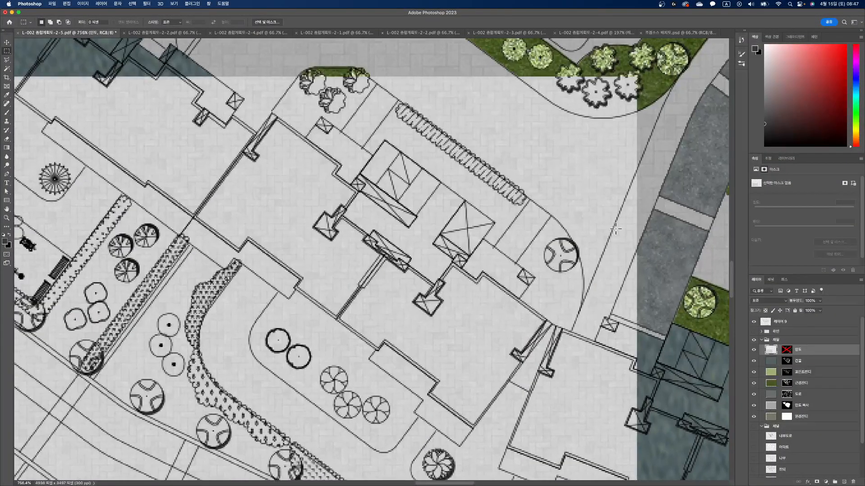
Scale the 인도 texture again to about 87.5% width and 72.8% height, and move it over the lower apartment blocks.
{"action": "key", "text": "super+t"}
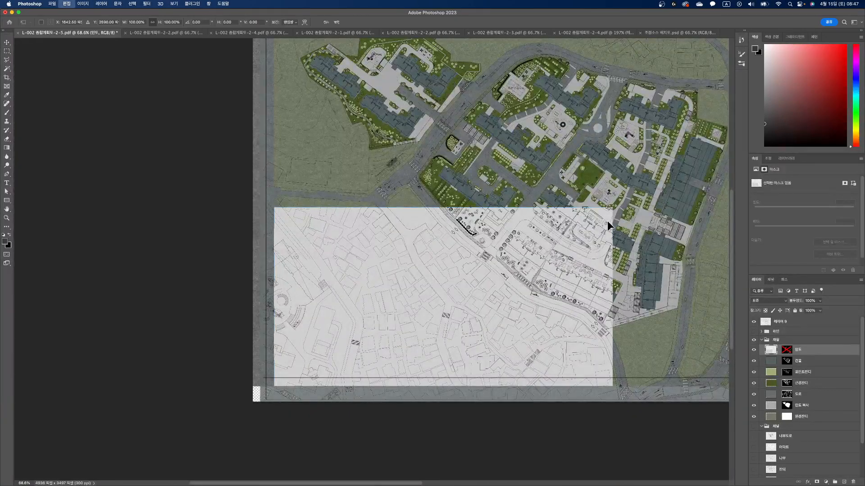
{"action": "left_click_drag", "start_coordinate": [611, 209], "coordinate": [570, 255]}
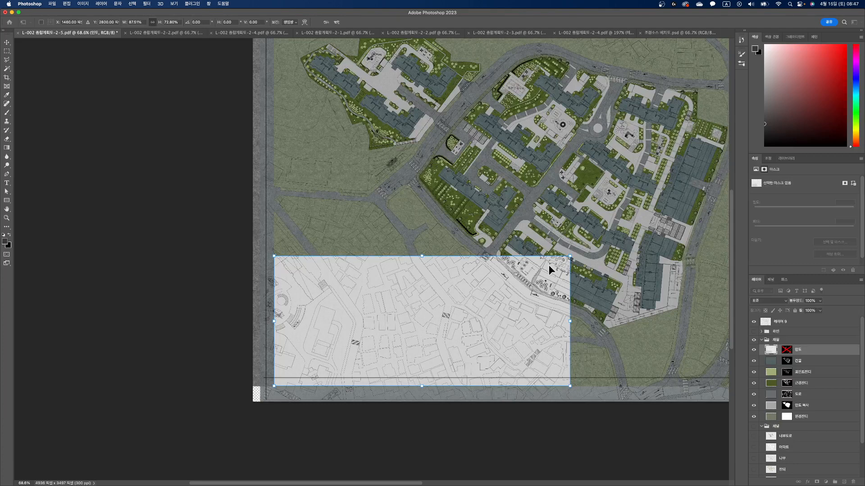
{"action": "key", "text": "Return"}
{"action": "left_click_drag", "start_coordinate": [544, 300], "coordinate": [577, 256]}
{"action": "key", "text": "v"}
{"action": "scroll", "coordinate": [612, 233], "scroll_direction": "up", "scroll_amount": 10}
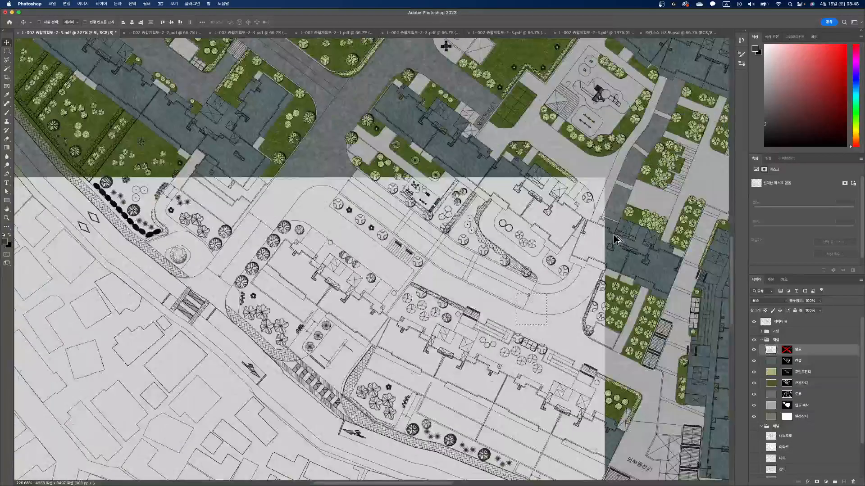
{"action": "scroll", "coordinate": [613, 232], "scroll_direction": "down", "scroll_amount": 5}
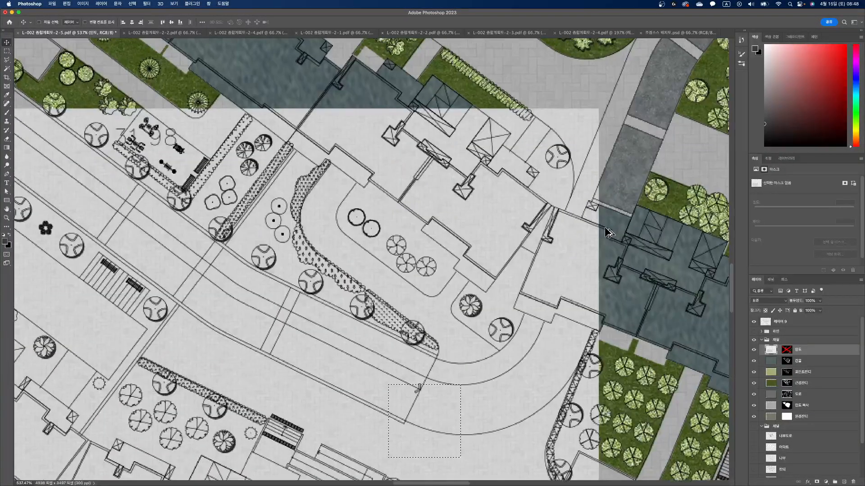
{"action": "scroll", "coordinate": [606, 232], "scroll_direction": "down", "scroll_amount": 10}
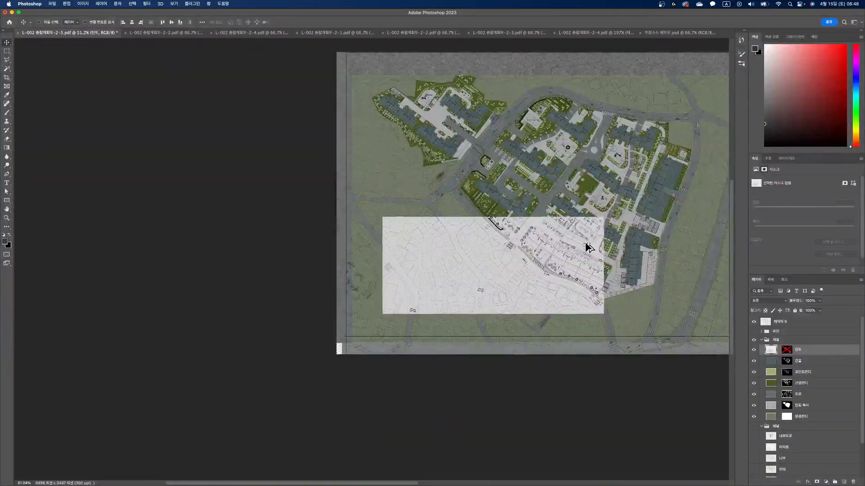
{"action": "scroll", "coordinate": [598, 239], "scroll_direction": "up", "scroll_amount": 9}
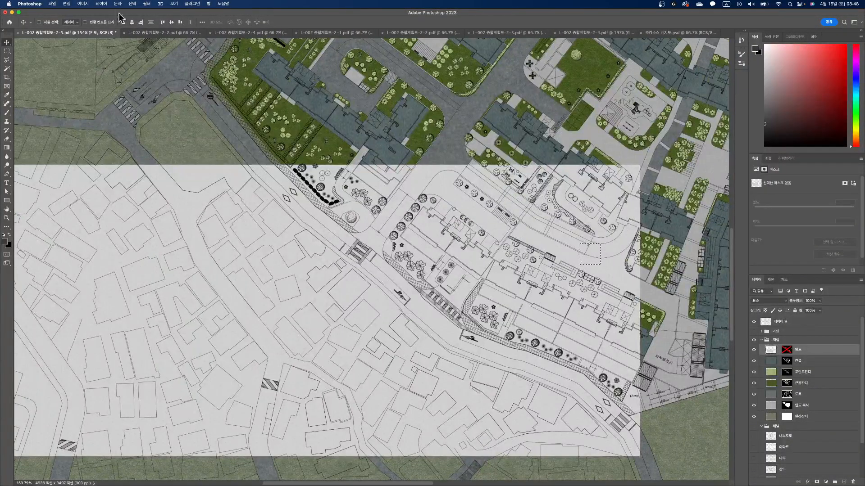
{"action": "left_click", "coordinate": [84, 4]}
{"action": "mouse_move", "coordinate": [97, 23]}
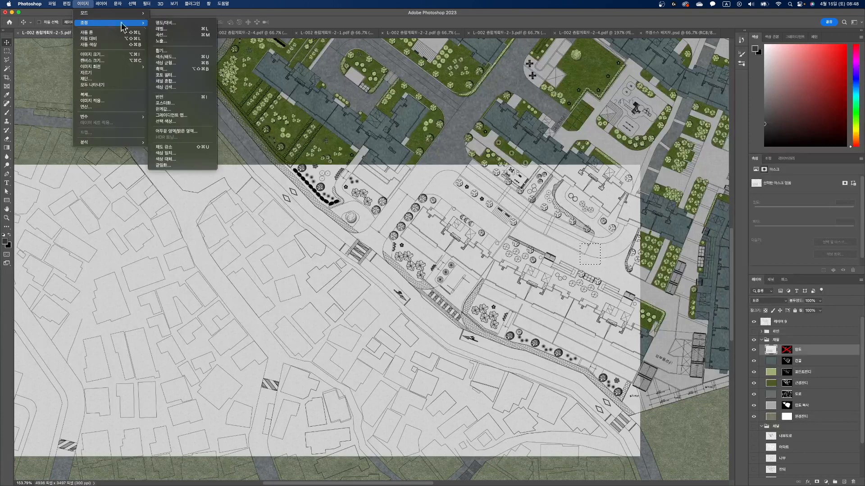
{"action": "left_click", "coordinate": [166, 39]}
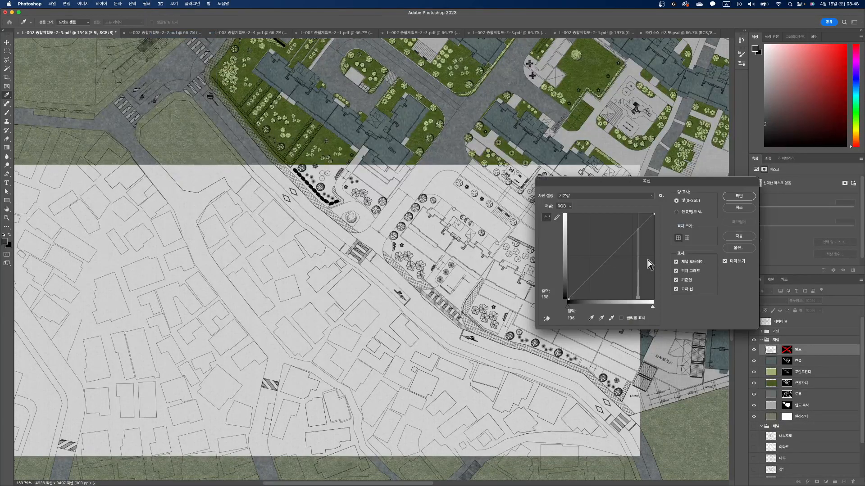
{"action": "left_click_drag", "start_coordinate": [617, 249], "coordinate": [600, 246]}
{"action": "left_click", "coordinate": [739, 209]}
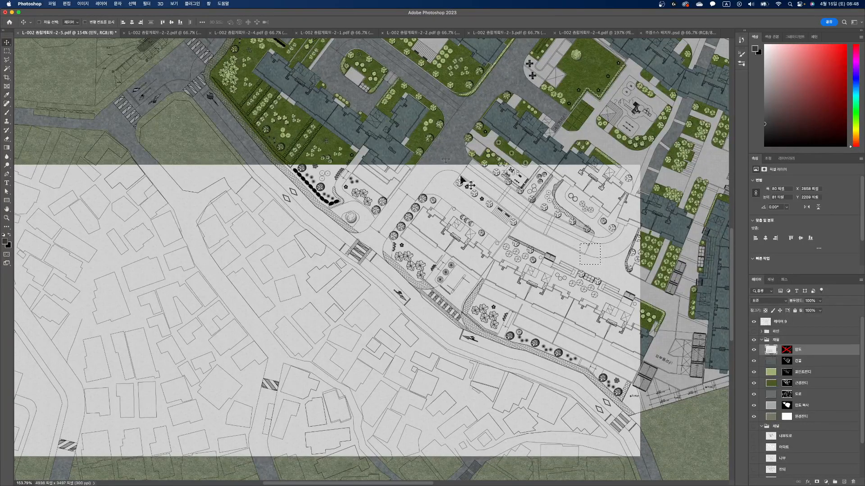
Clear the selection and darken the 인도 layer's paving texture to a mid grey with a Curves adjustment.
{"action": "key", "text": "ctrl+d"}
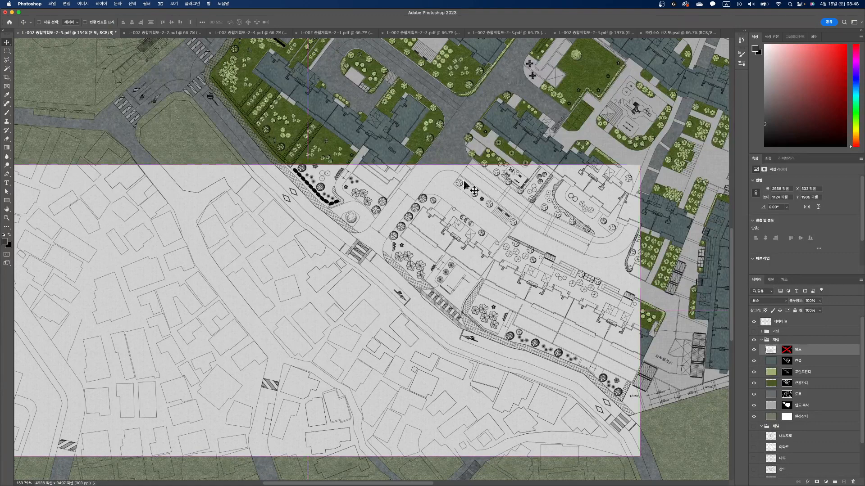
{"action": "left_click", "coordinate": [86, 4]}
{"action": "mouse_move", "coordinate": [101, 24]}
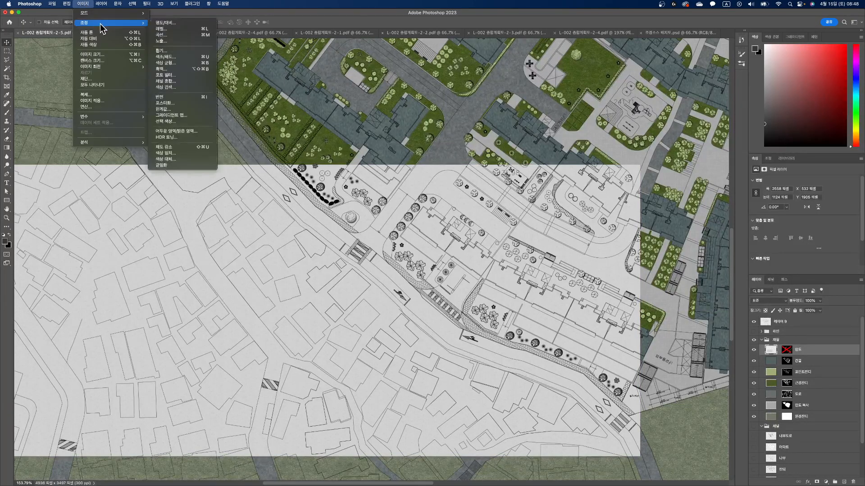
{"action": "left_click", "coordinate": [167, 36]}
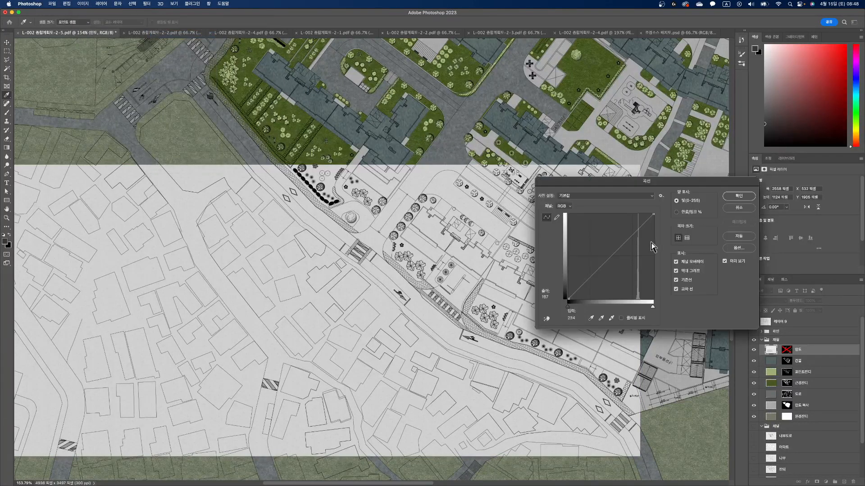
{"action": "left_click_drag", "start_coordinate": [626, 245], "coordinate": [634, 260]}
{"action": "left_click", "coordinate": [727, 197]}
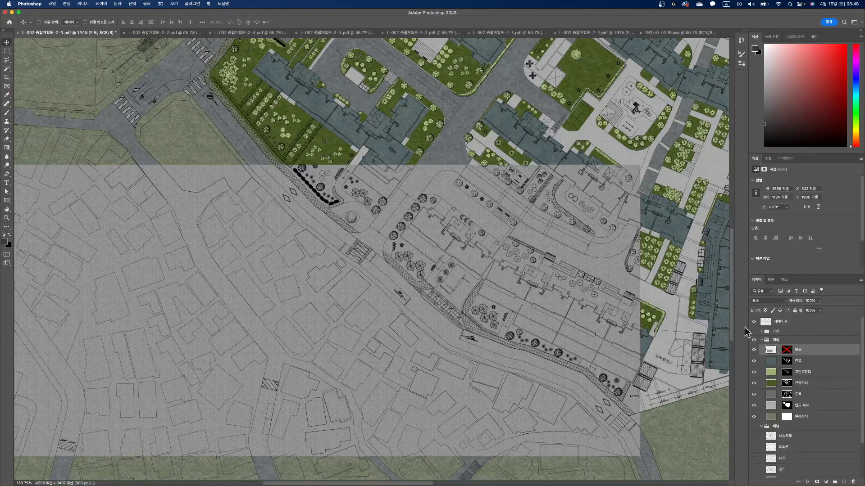
Select the darkened 인도 paving patch, duplicate it side by side across the plan, deselect, and re-enable the layer's mask.
{"action": "scroll", "coordinate": [423, 234], "scroll_direction": "down", "scroll_amount": 5}
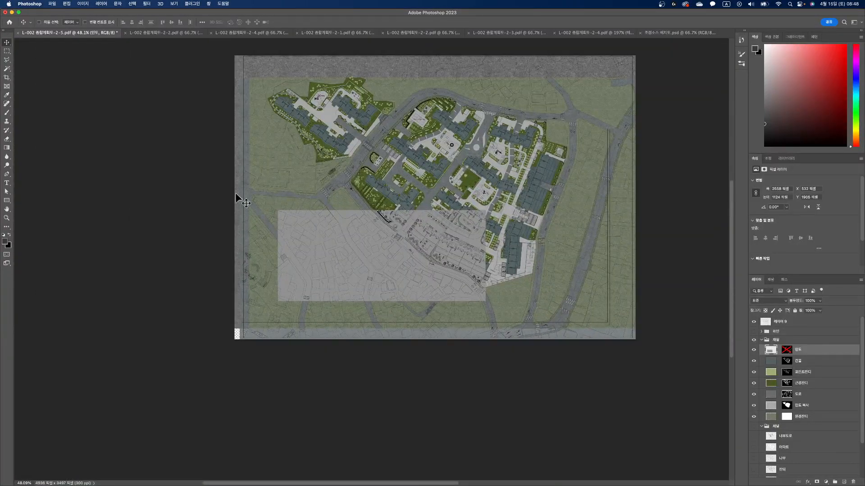
{"action": "left_click", "coordinate": [7, 51]}
{"action": "left_click_drag", "start_coordinate": [257, 195], "coordinate": [502, 313]}
{"action": "left_click", "coordinate": [7, 43]}
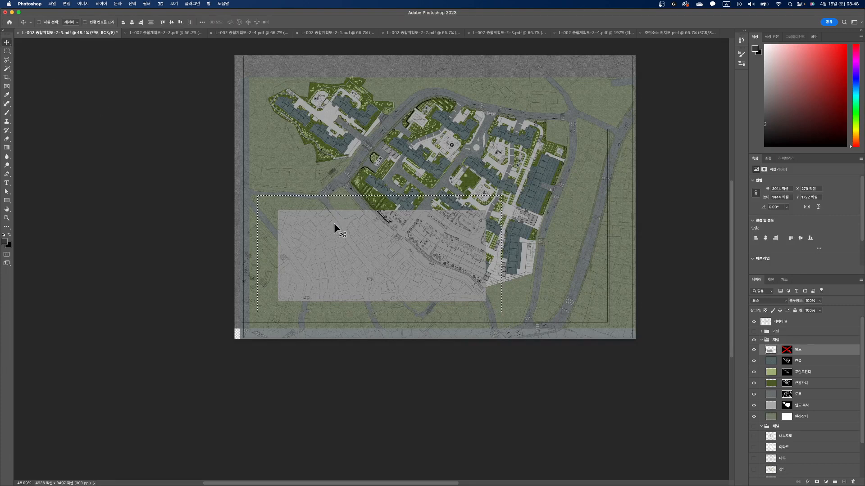
{"action": "left_click_drag", "start_coordinate": [396, 251], "coordinate": [276, 228]}
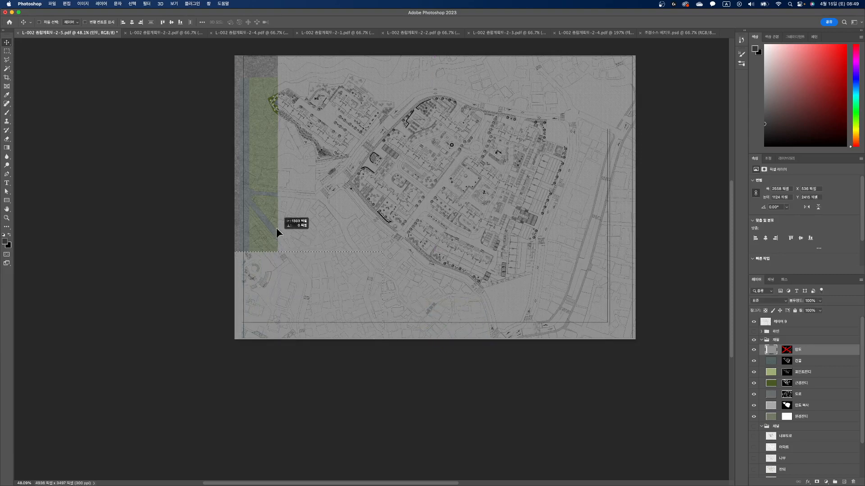
{"action": "left_click_drag", "start_coordinate": [279, 261], "coordinate": [280, 259]}
{"action": "key", "text": "super+d"}
{"action": "left_click", "coordinate": [787, 351]}
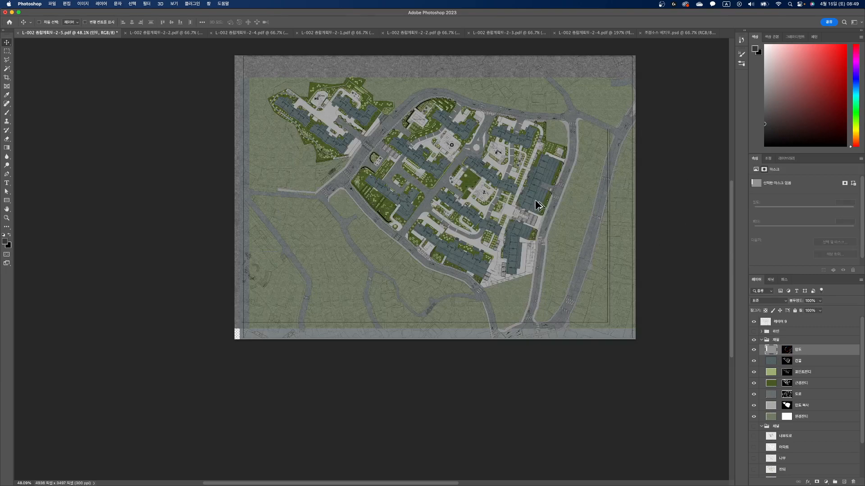
Examine the masked sidewalk paving and the lawns up close and against the overall site plan.
{"action": "scroll", "coordinate": [538, 205], "scroll_direction": "up", "scroll_amount": 10}
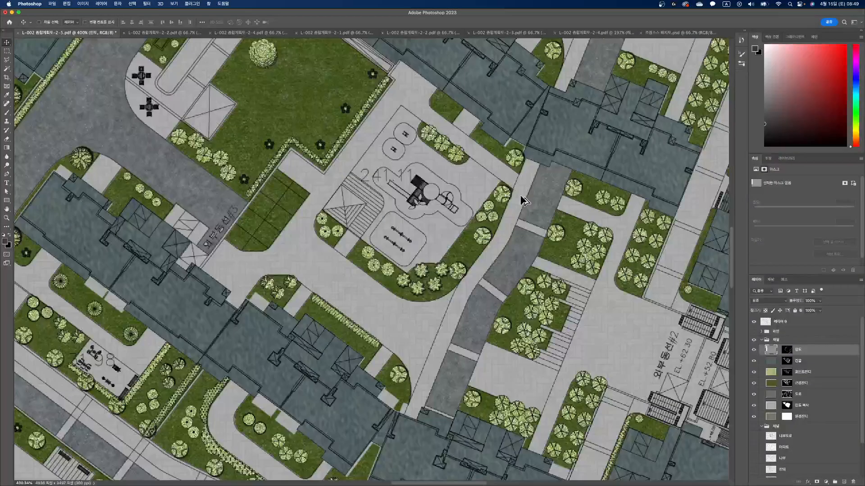
{"action": "scroll", "coordinate": [522, 201], "scroll_direction": "down", "scroll_amount": 10}
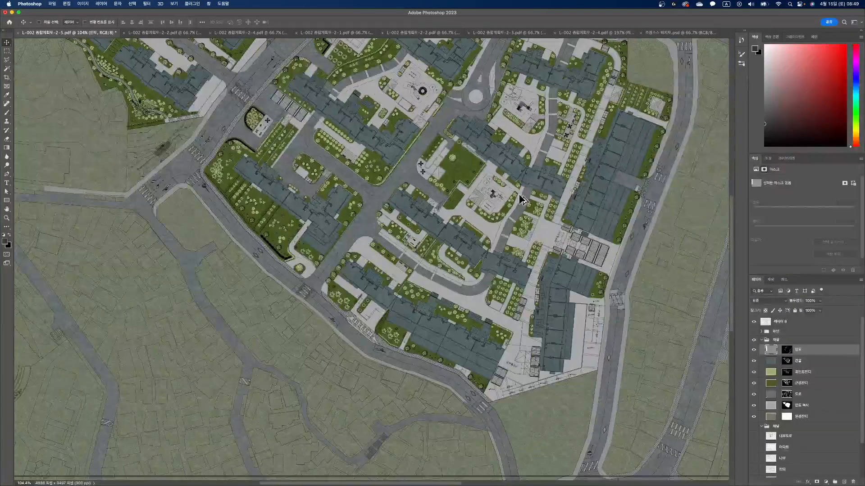
{"action": "scroll", "coordinate": [522, 201], "scroll_direction": "down", "scroll_amount": 5}
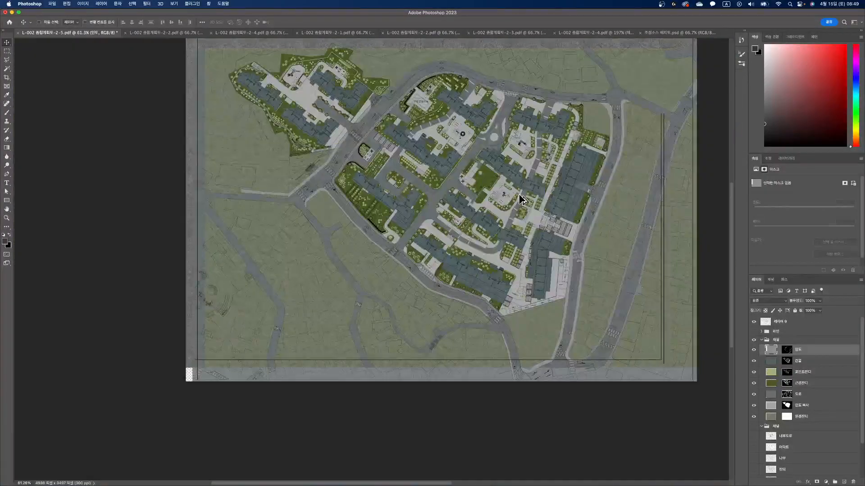
{"action": "scroll", "coordinate": [525, 198], "scroll_direction": "up", "scroll_amount": 7}
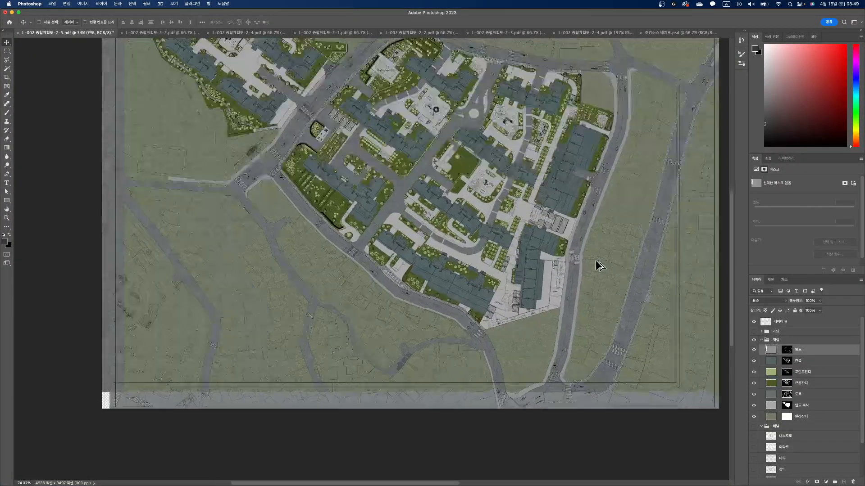
{"action": "scroll", "coordinate": [558, 246], "scroll_direction": "down", "scroll_amount": 2}
{"action": "scroll", "coordinate": [559, 246], "scroll_direction": "down", "scroll_amount": 4}
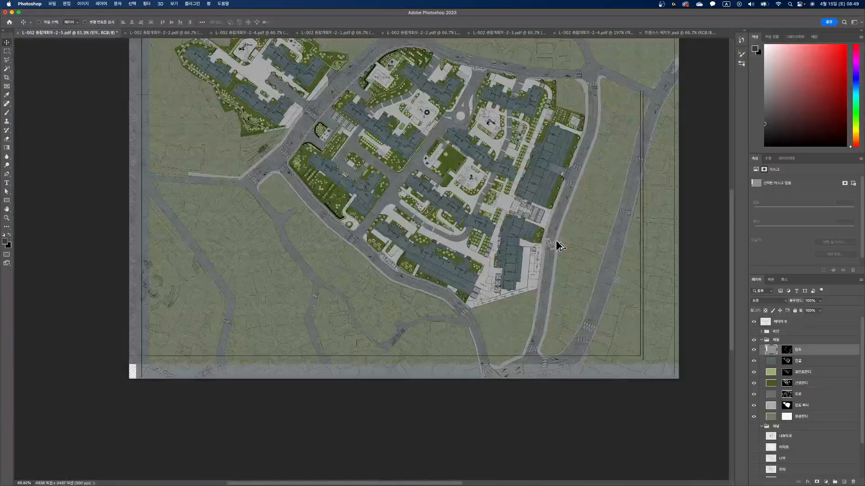
{"action": "scroll", "coordinate": [558, 245], "scroll_direction": "down", "scroll_amount": 1}
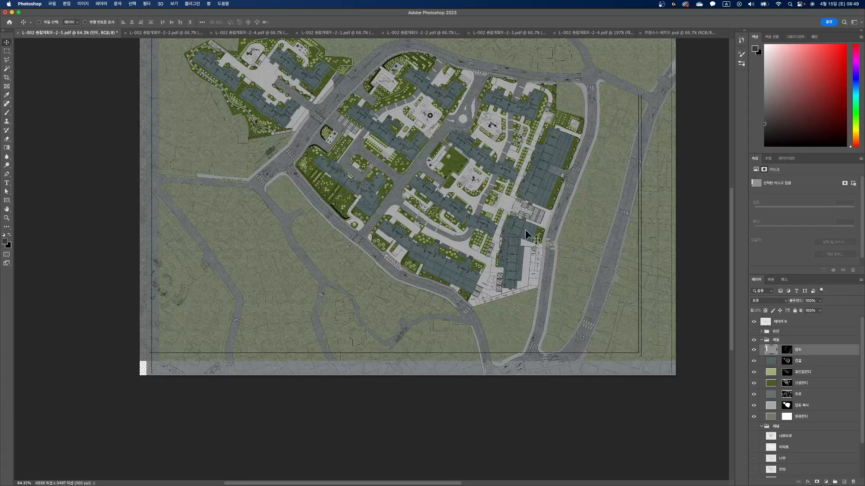
Burn the 근경잔디 layer's image at 50% exposure along the roadside edge of the western apartment block's lawn, undoing unwanted strokes.
{"action": "left_click", "coordinate": [786, 385]}
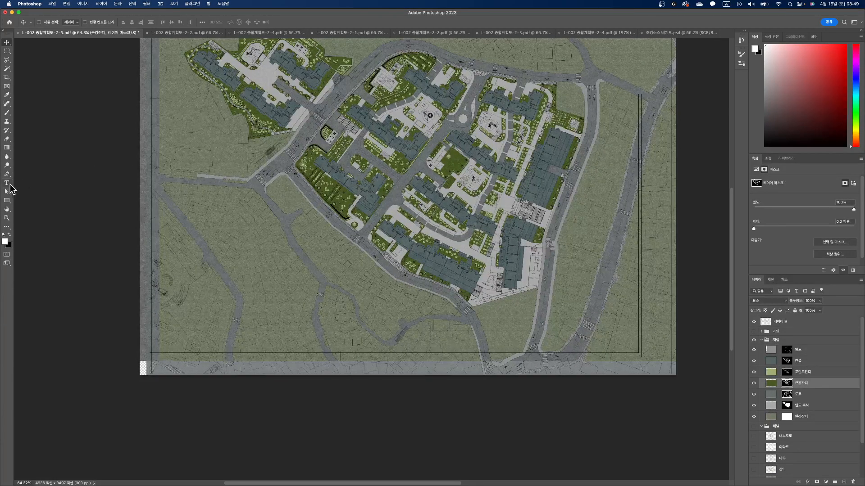
{"action": "left_click", "coordinate": [8, 166]}
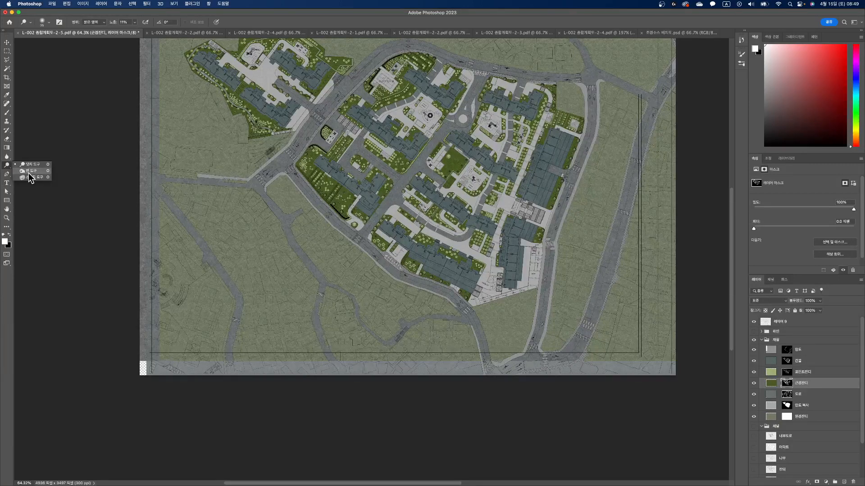
{"action": "left_click", "coordinate": [23, 171]}
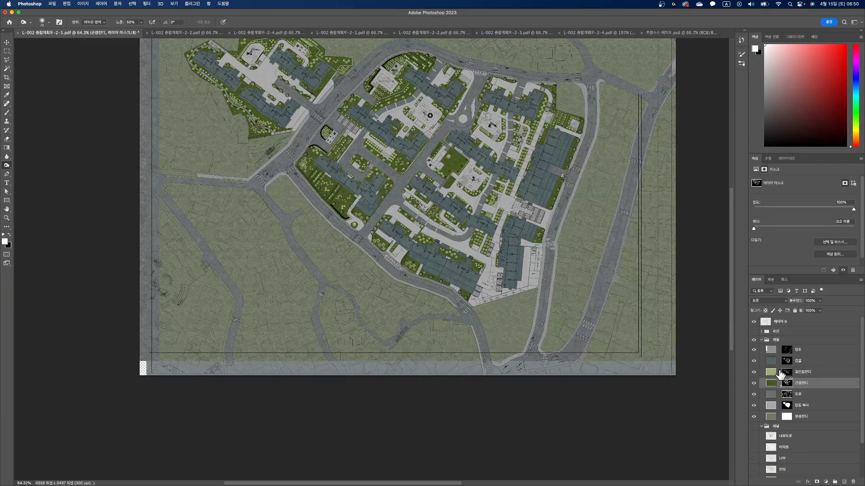
{"action": "left_click", "coordinate": [772, 383]}
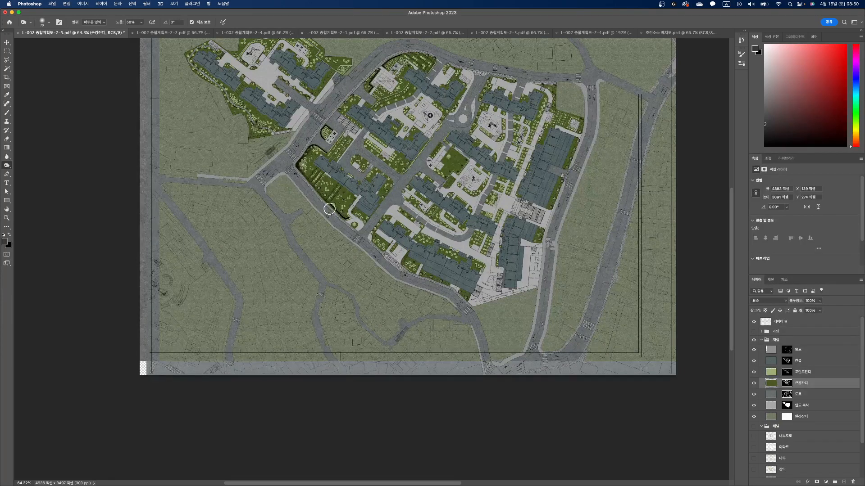
{"action": "left_click_drag", "start_coordinate": [329, 208], "coordinate": [343, 215]}
{"action": "key", "text": "super+z"}
{"action": "key", "text": "super+z"}
{"action": "key", "text": "super+z"}
{"action": "key", "text": "super+z"}
{"action": "key", "text": "super+z"}
{"action": "scroll", "coordinate": [296, 166], "scroll_direction": "up", "scroll_amount": 5}
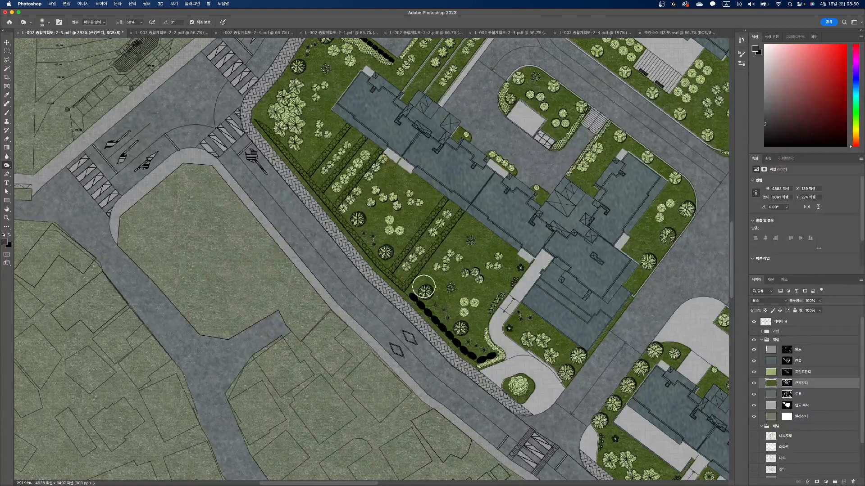
{"action": "left_click", "coordinate": [472, 358], "text": "shift"}
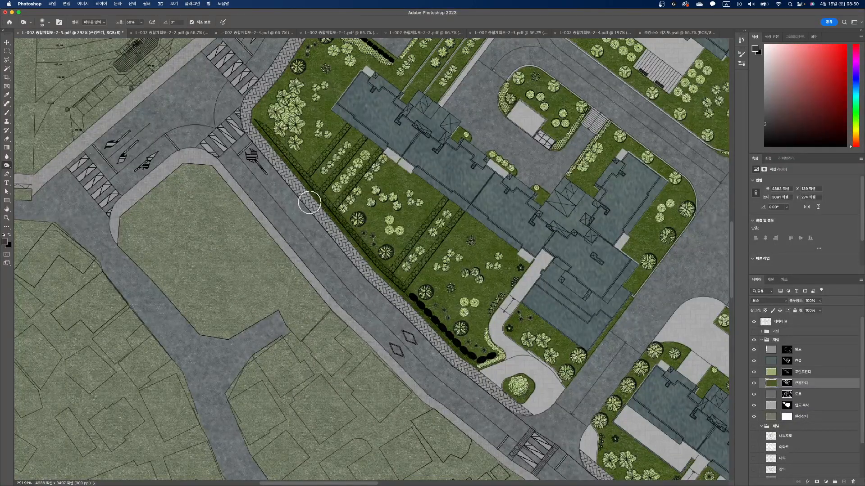
Dodge highlights into the middle of the western block's lawn, raising the tool's exposure to 48%.
{"action": "right_click", "coordinate": [7, 166]}
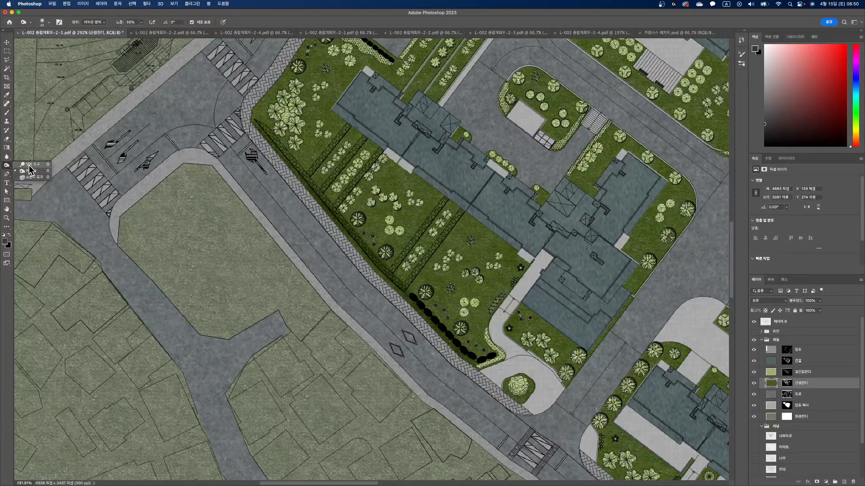
{"action": "left_click", "coordinate": [29, 165]}
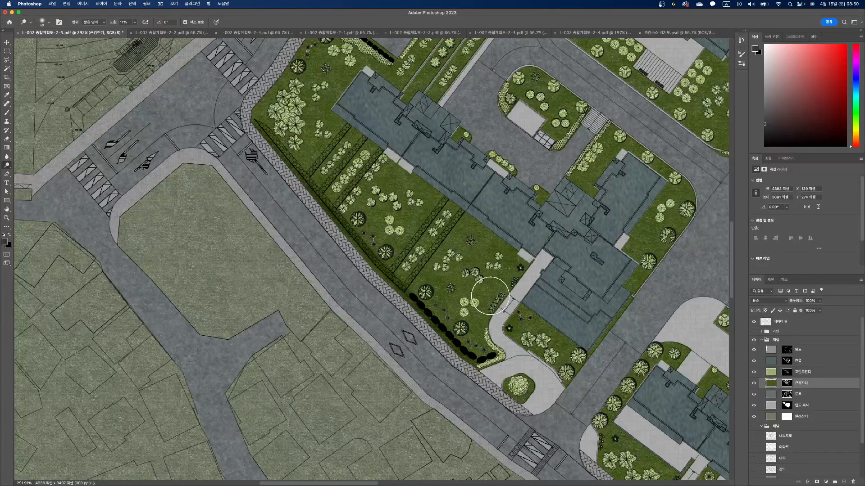
{"action": "mouse_move", "coordinate": [453, 281]}
{"action": "left_mouse_down"}
{"action": "mouse_move", "coordinate": [457, 290]}
{"action": "mouse_move", "coordinate": [467, 275]}
{"action": "mouse_move", "coordinate": [472, 292]}
{"action": "left_mouse_up"}
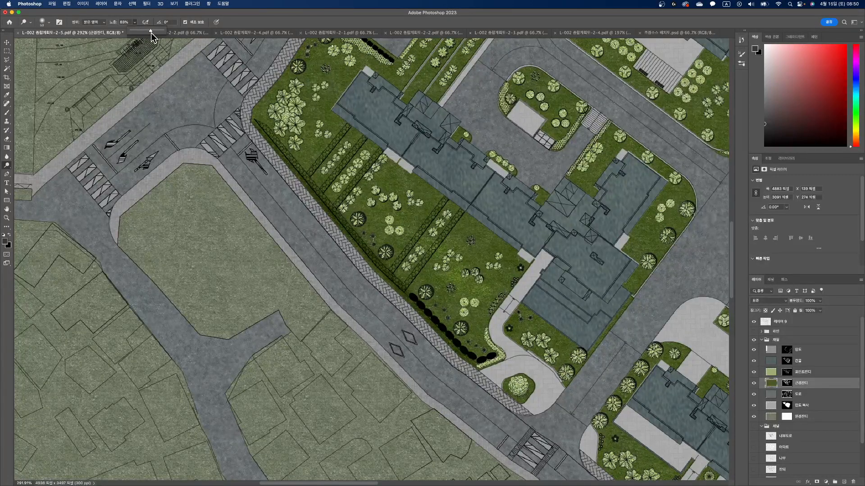
{"action": "left_click_drag", "start_coordinate": [145, 33], "coordinate": [147, 33]}
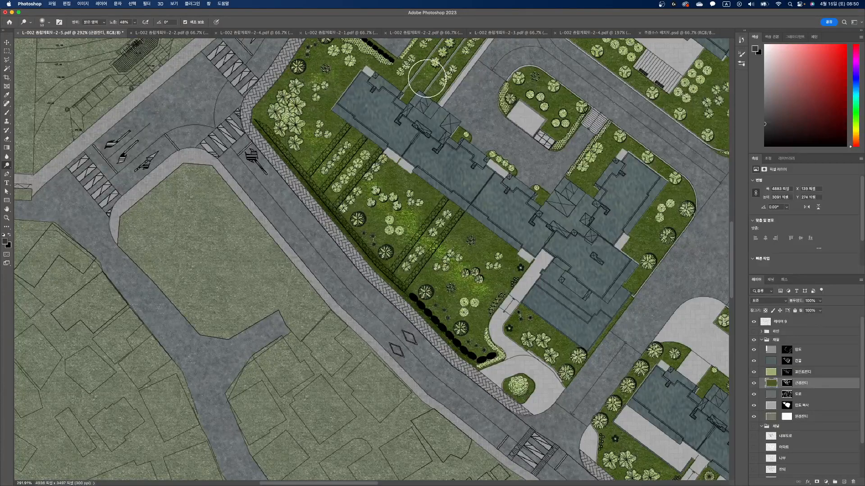
Dodge the middle of the next block's lawn to the northeast and burn its roadside edges at 50% exposure.
{"action": "scroll", "coordinate": [409, 172], "scroll_direction": "down", "scroll_amount": 2}
{"action": "scroll", "coordinate": [409, 172], "scroll_direction": "down", "scroll_amount": 3}
{"action": "scroll", "coordinate": [352, 136], "scroll_direction": "up", "scroll_amount": 6}
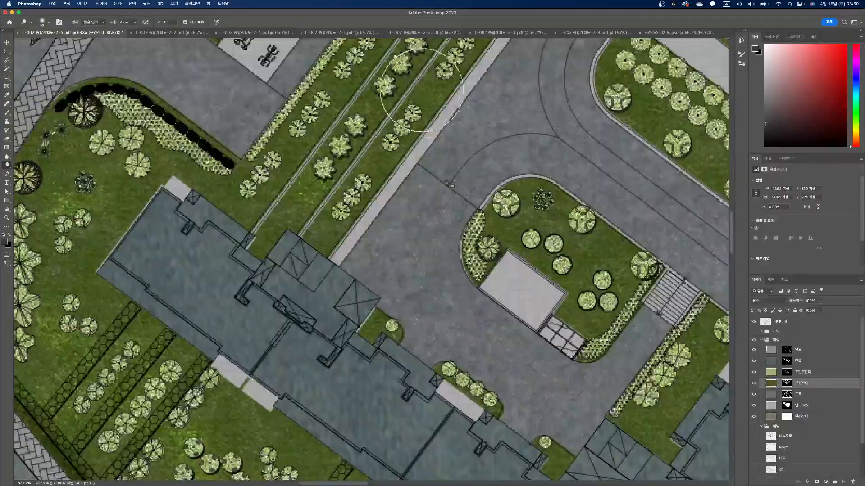
{"action": "scroll", "coordinate": [315, 153], "scroll_direction": "down", "scroll_amount": 5}
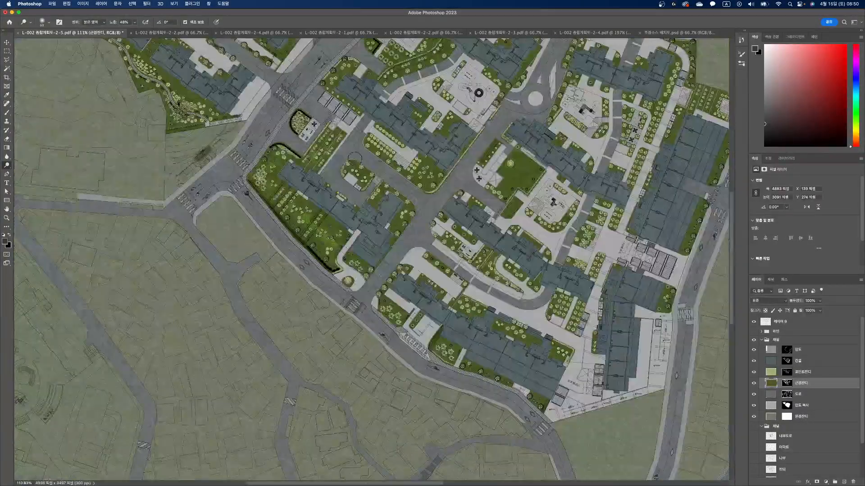
{"action": "scroll", "coordinate": [409, 147], "scroll_direction": "up", "scroll_amount": 3}
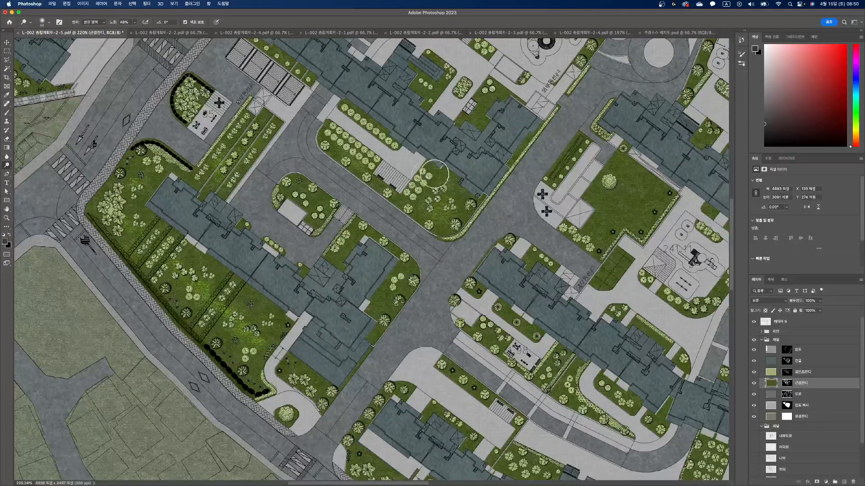
{"action": "right_click", "coordinate": [8, 166]}
{"action": "left_click", "coordinate": [31, 170]}
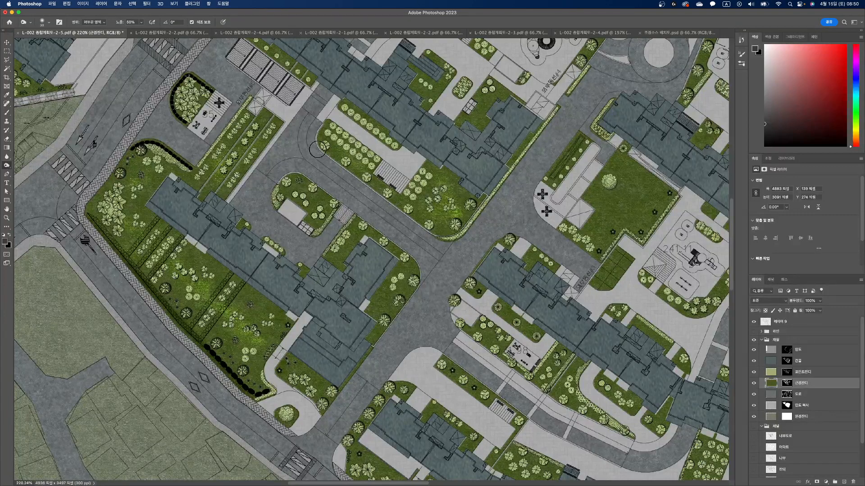
{"action": "left_click", "coordinate": [320, 151]}
{"action": "left_click", "coordinate": [436, 236], "text": "shift"}
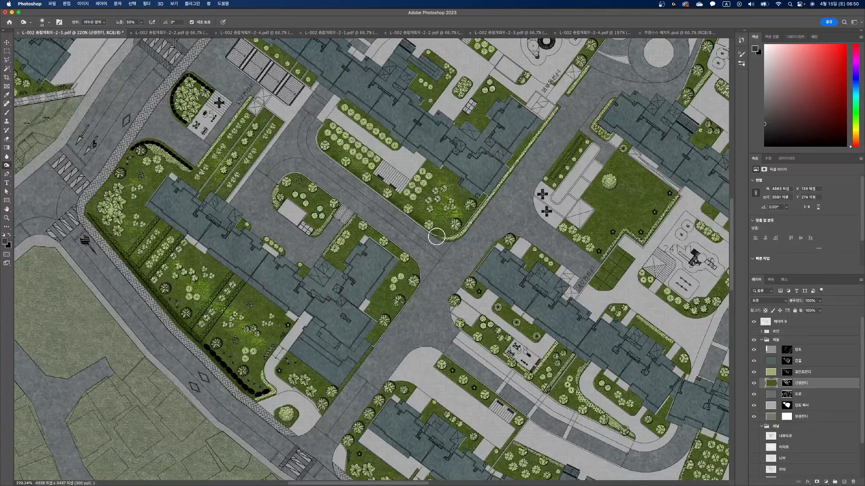
{"action": "left_click_drag", "start_coordinate": [456, 241], "coordinate": [455, 236]}
{"action": "left_click", "coordinate": [313, 134], "text": "shift"}
Return to the Dodge tool and brighten the middle of the same lawn again at 48% exposure.
{"action": "right_click", "coordinate": [8, 165]}
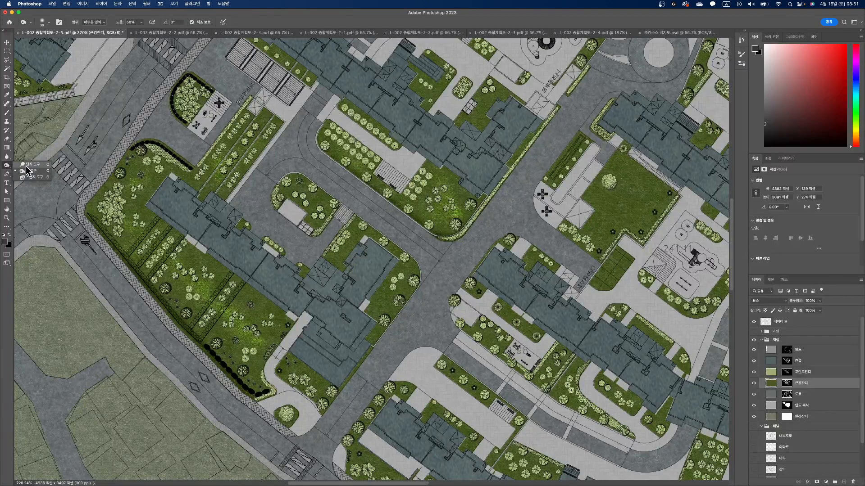
{"action": "left_click", "coordinate": [25, 164]}
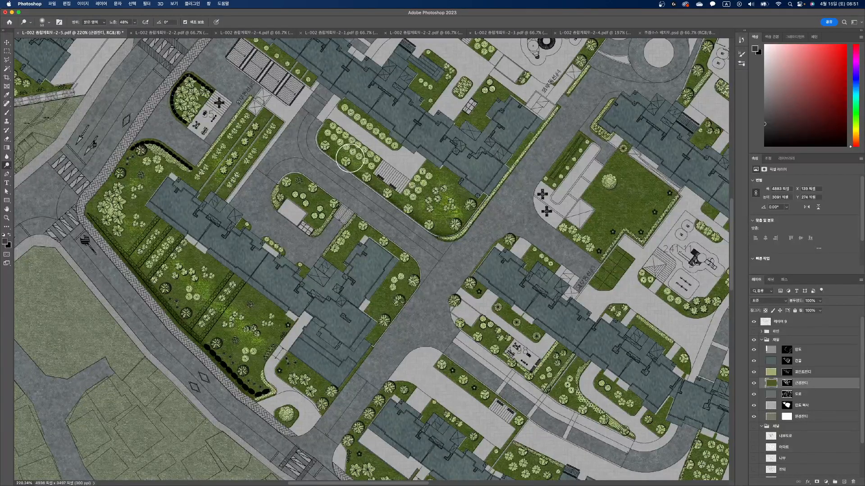
{"action": "left_click", "coordinate": [451, 194]}
{"action": "scroll", "coordinate": [405, 160], "scroll_direction": "down", "scroll_amount": 10}
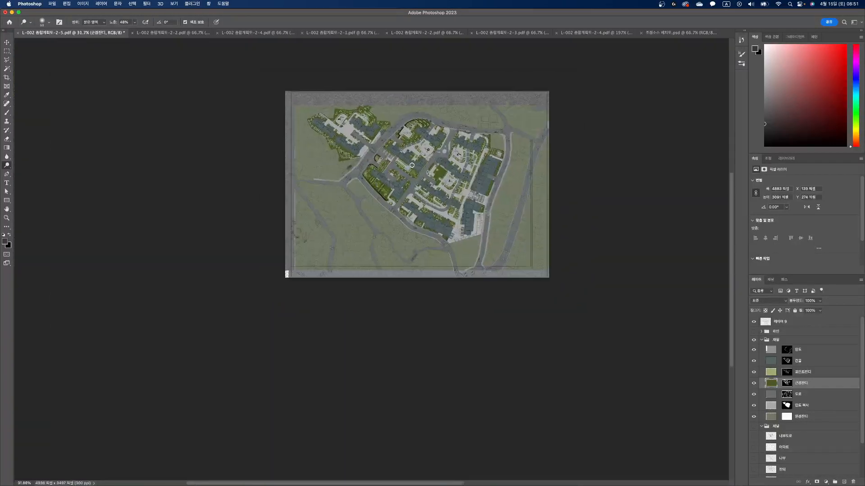
Add a drop shadow to the 건물 layer at a 90° angle, reducing its size and adjusting its opacity and distance.
{"action": "scroll", "coordinate": [408, 167], "scroll_direction": "up", "scroll_amount": 9}
{"action": "scroll", "coordinate": [382, 159], "scroll_direction": "down", "scroll_amount": 4}
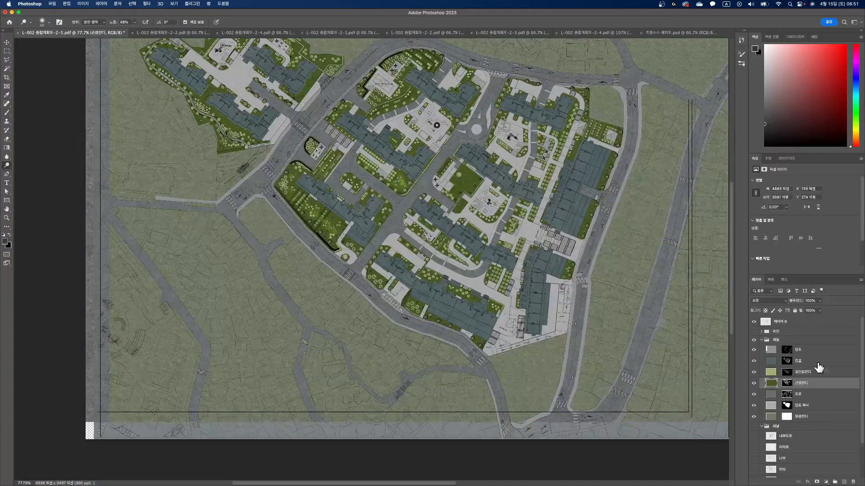
{"action": "left_click", "coordinate": [786, 361]}
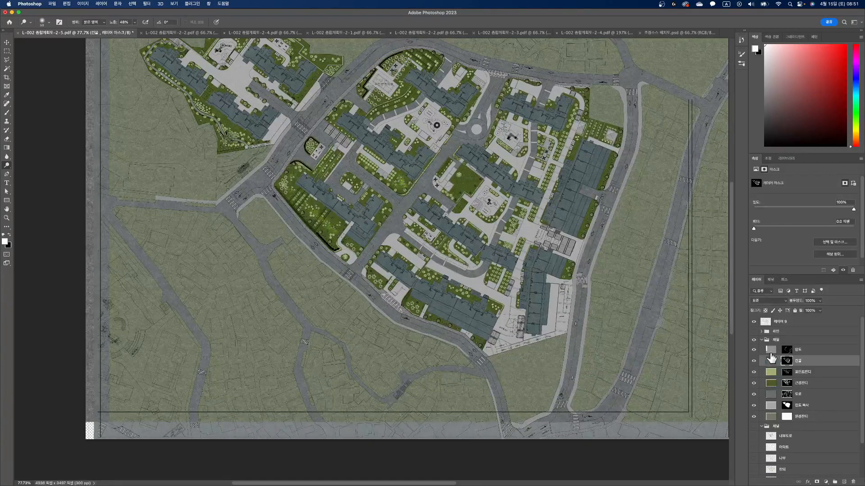
{"action": "double_click", "coordinate": [815, 362]}
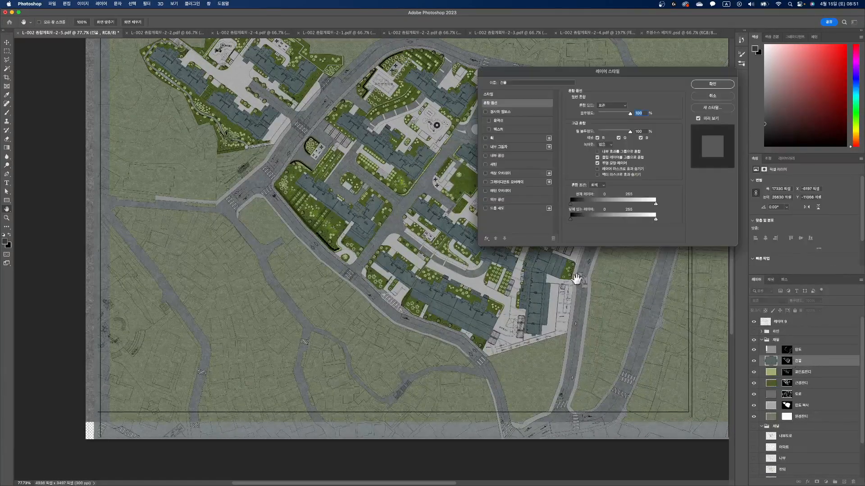
{"action": "left_click", "coordinate": [485, 209]}
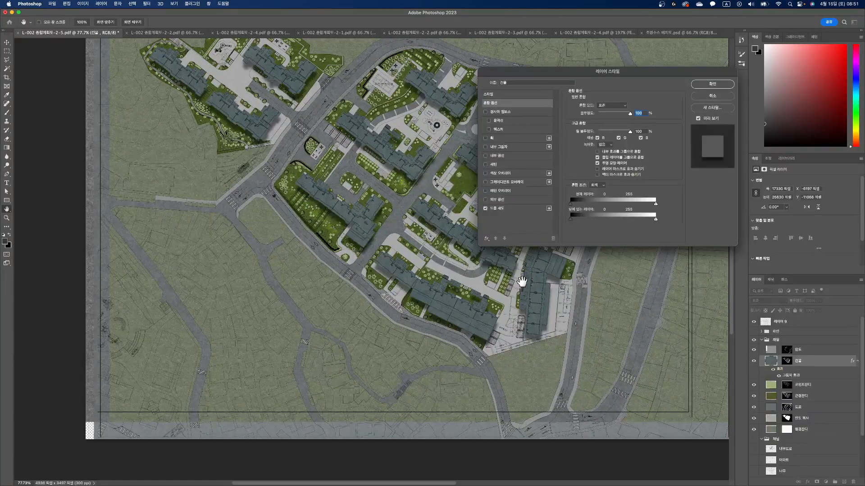
{"action": "left_click", "coordinate": [521, 210]}
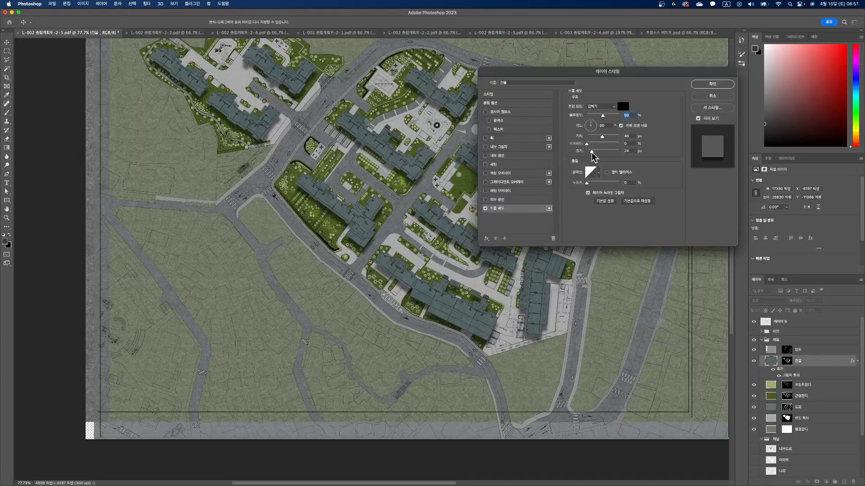
{"action": "left_click_drag", "start_coordinate": [591, 152], "coordinate": [590, 153]}
{"action": "left_click_drag", "start_coordinate": [605, 115], "coordinate": [600, 136]}
{"action": "left_click", "coordinate": [706, 84]}
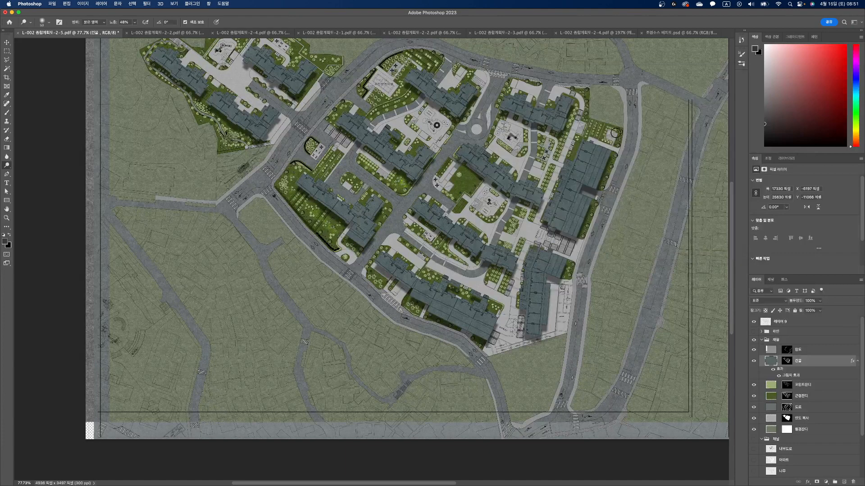
Add an inner shadow to the 도로 layer at a 90° angle with a 3 px distance.
{"action": "left_click", "coordinate": [804, 411]}
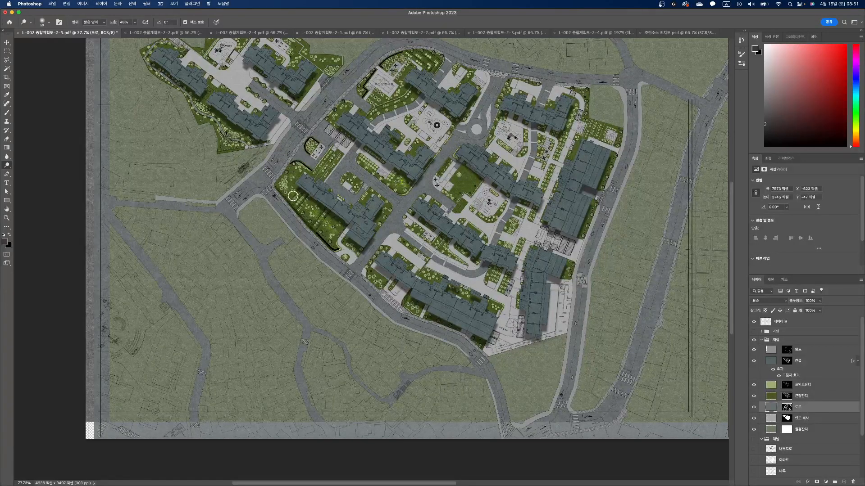
{"action": "double_click", "coordinate": [825, 411]}
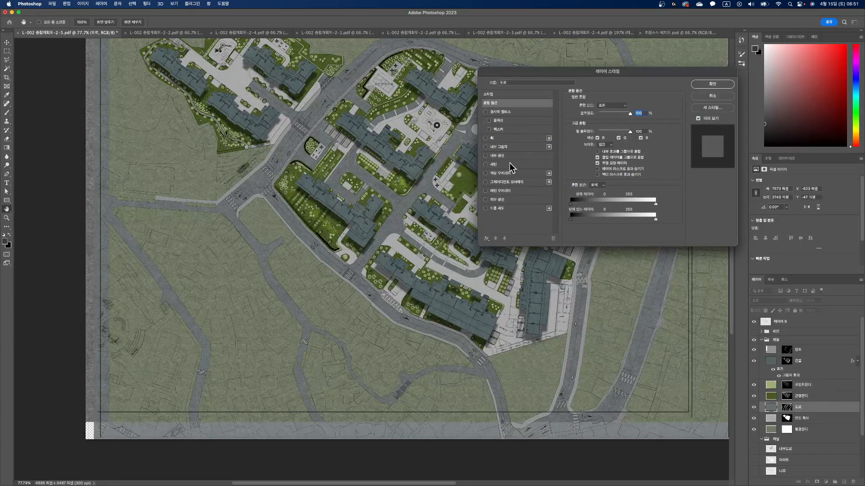
{"action": "left_click", "coordinate": [486, 147]}
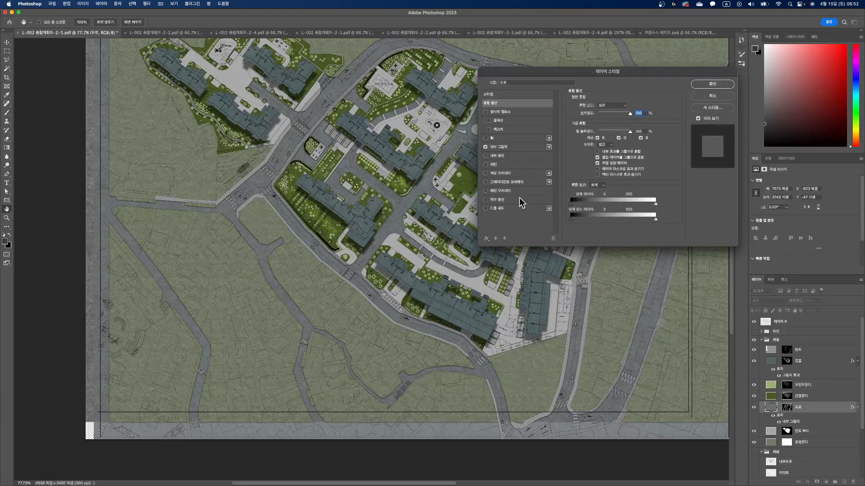
{"action": "left_click", "coordinate": [518, 150]}
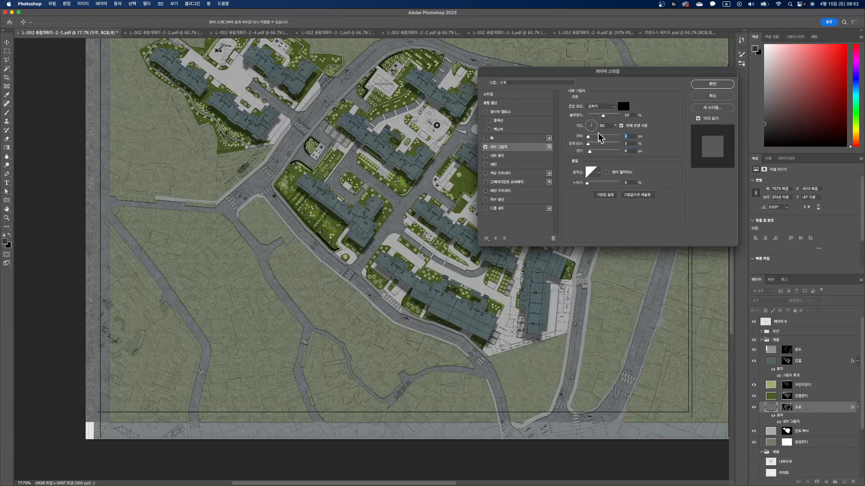
{"action": "left_click", "coordinate": [711, 84]}
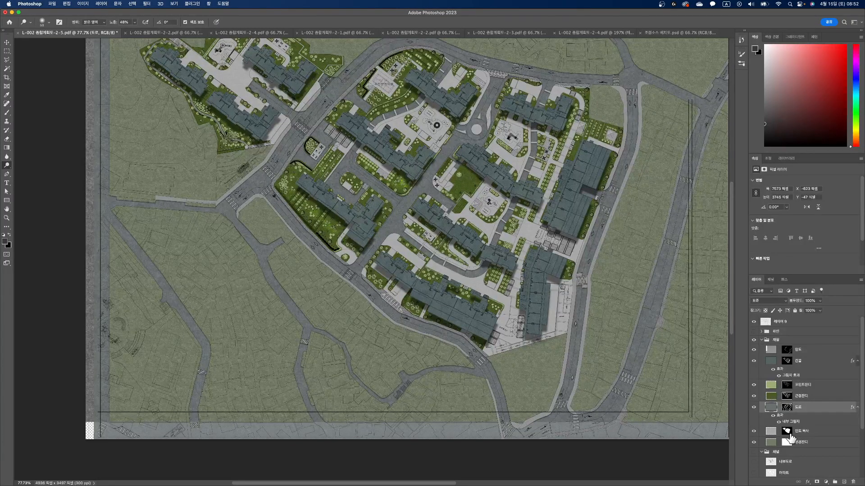
Add a drop shadow to the 인도 layer at 49% opacity with a 4 px distance and 7 px size.
{"action": "left_click", "coordinate": [788, 436]}
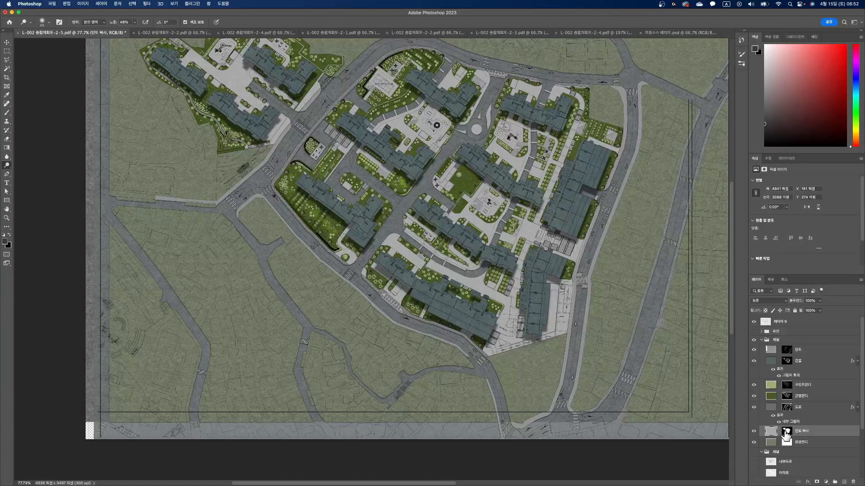
{"action": "left_click", "coordinate": [787, 352]}
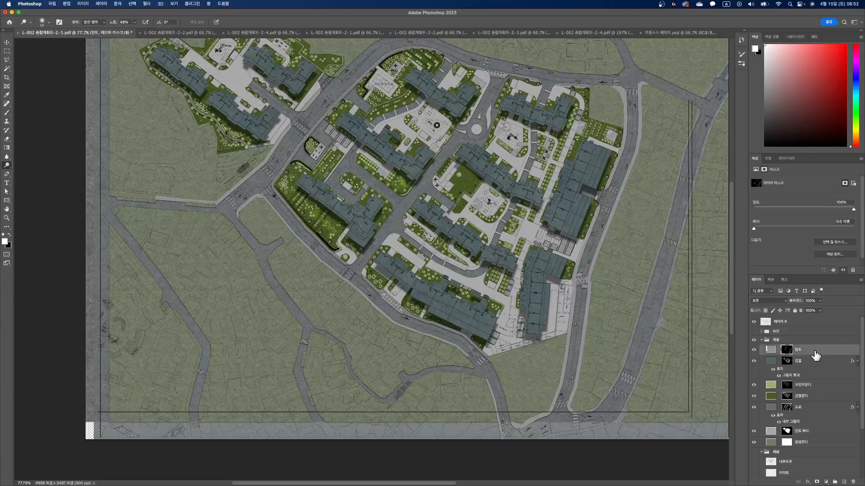
{"action": "double_click", "coordinate": [816, 356]}
{"action": "left_click", "coordinate": [485, 209]}
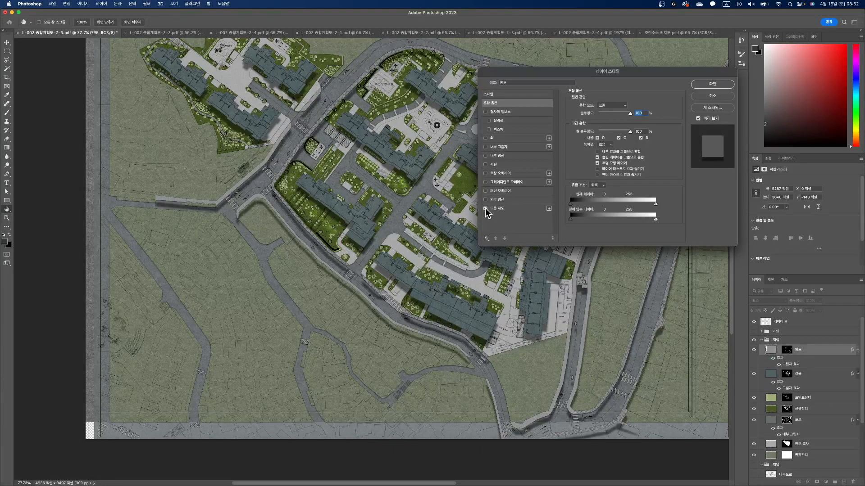
{"action": "left_click", "coordinate": [521, 213]}
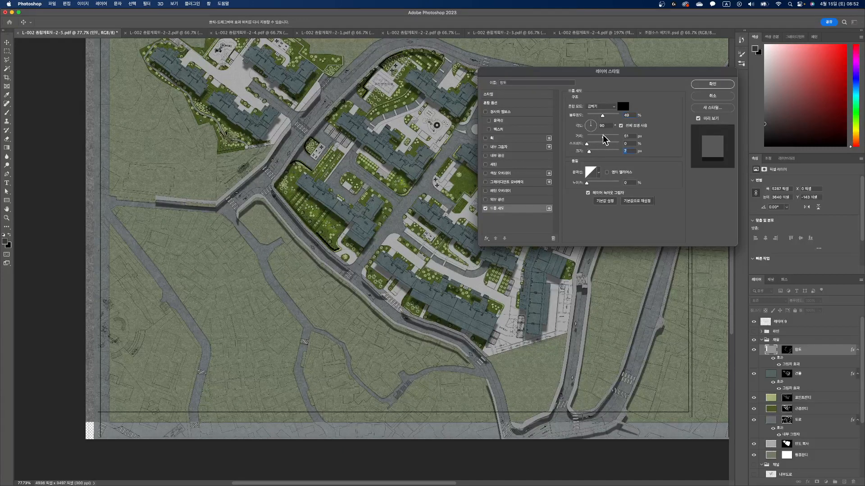
{"action": "left_click_drag", "start_coordinate": [603, 136], "coordinate": [589, 144]}
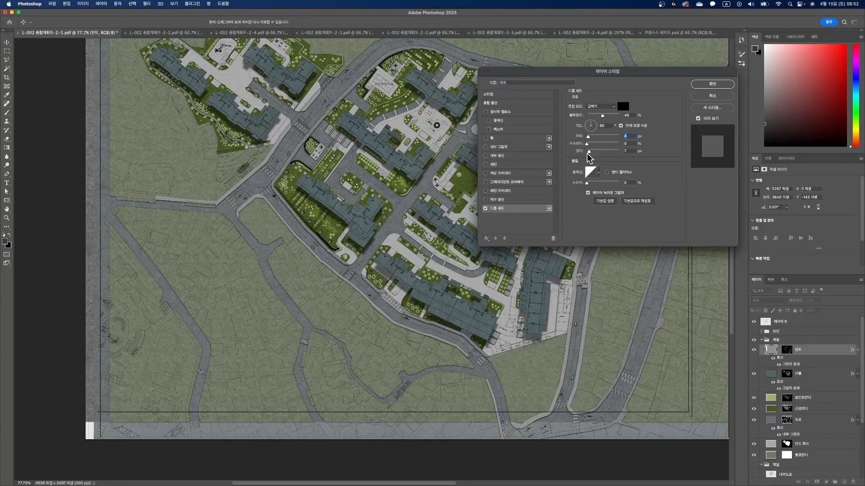
{"action": "left_click", "coordinate": [720, 85]}
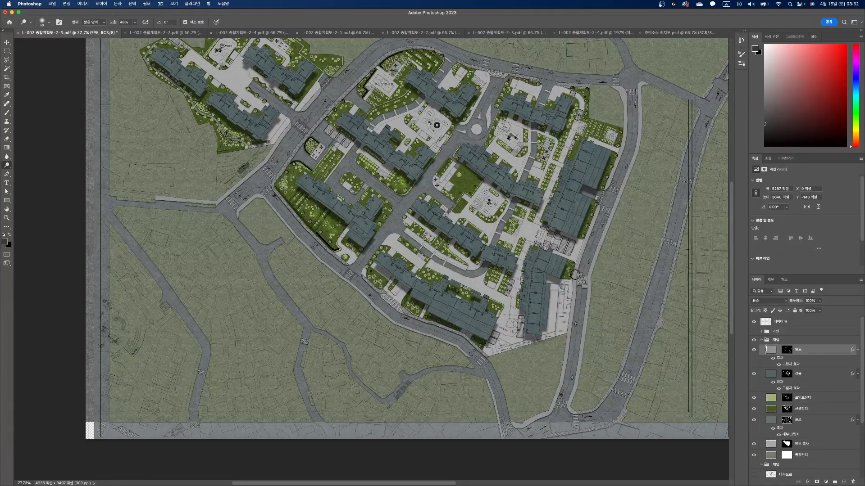
Add an inner shadow to the 근경잔디 layer at a 90° angle and adjust its distance and size.
{"action": "left_click", "coordinate": [806, 413]}
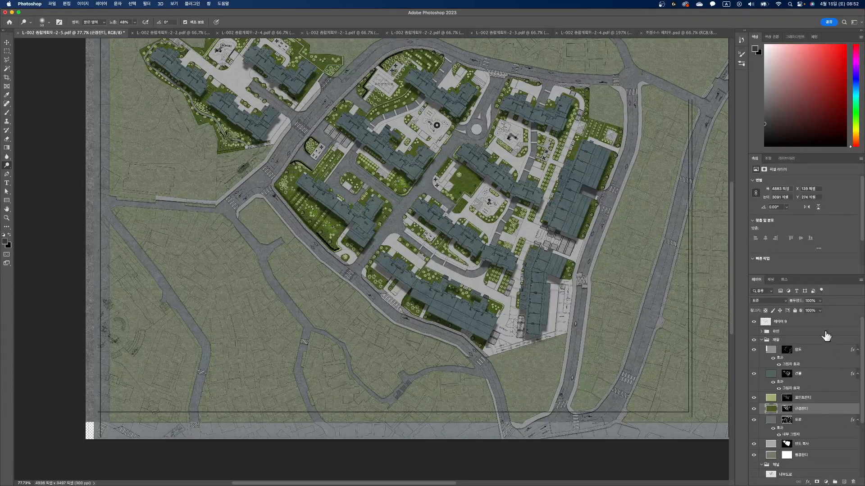
{"action": "double_click", "coordinate": [827, 410]}
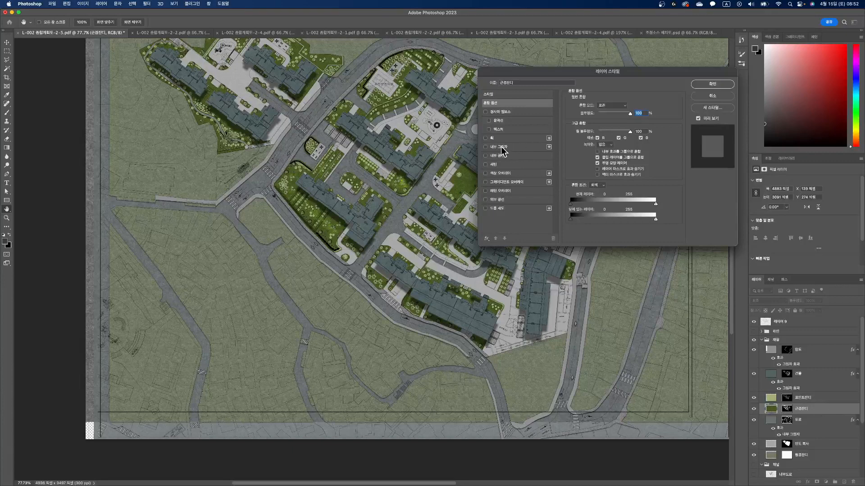
{"action": "left_click", "coordinate": [485, 147]}
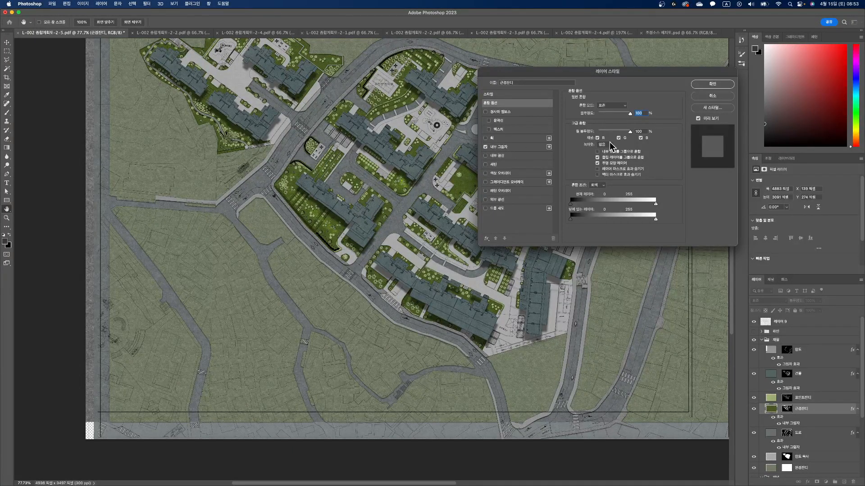
{"action": "left_click", "coordinate": [516, 150]}
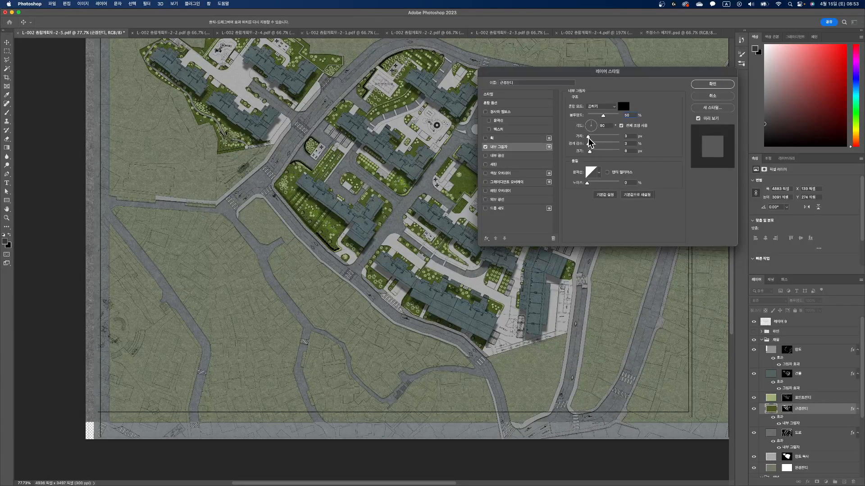
{"action": "mouse_move", "coordinate": [587, 136]}
{"action": "left_mouse_down"}
{"action": "mouse_move", "coordinate": [596, 136]}
{"action": "mouse_move", "coordinate": [595, 152]}
{"action": "left_mouse_up"}
{"action": "left_click", "coordinate": [713, 85]}
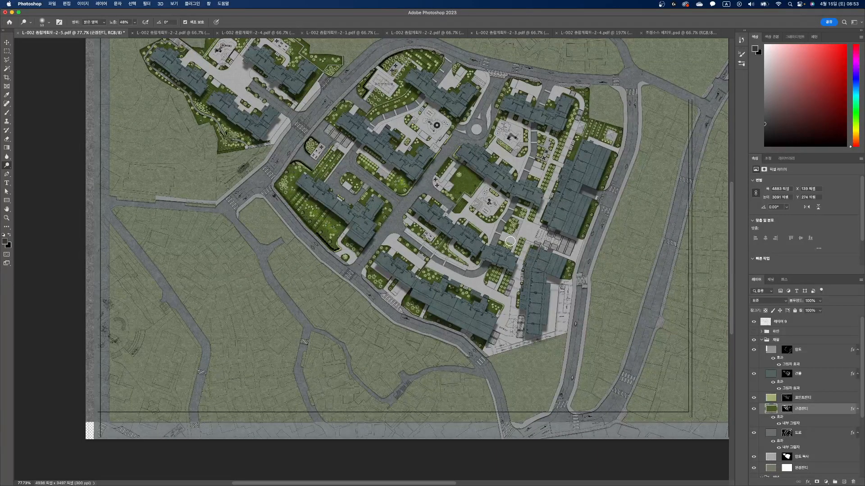
Colorize the 인도 복사 layer's paving with Hue/Saturation, using hue 47, a low saturation and lightness +9.
{"action": "scroll", "coordinate": [496, 251], "scroll_direction": "down", "scroll_amount": 5}
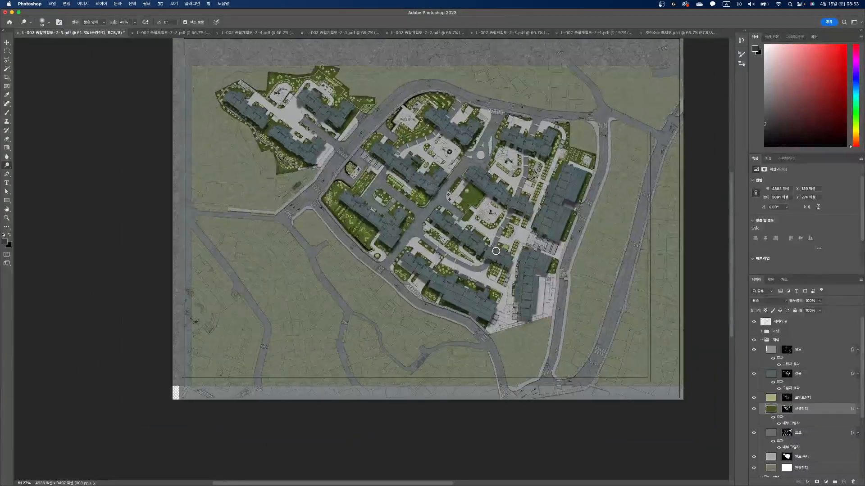
{"action": "scroll", "coordinate": [496, 251], "scroll_direction": "up", "scroll_amount": 3}
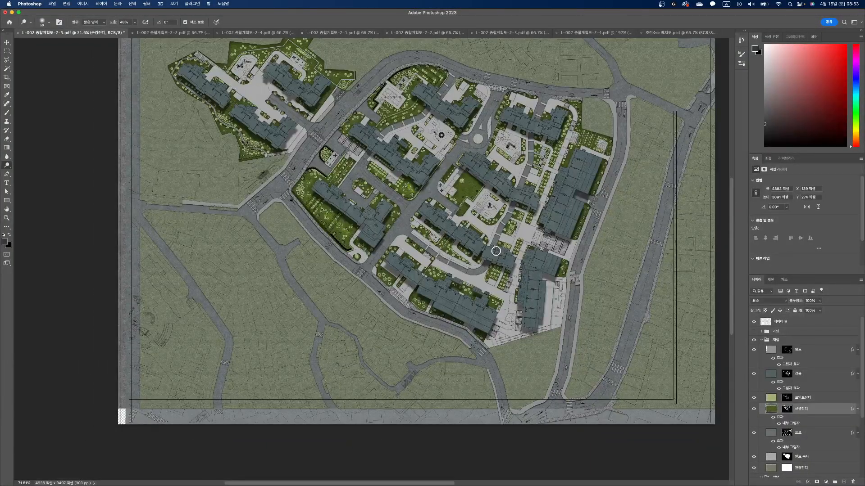
{"action": "scroll", "coordinate": [495, 251], "scroll_direction": "down", "scroll_amount": 3}
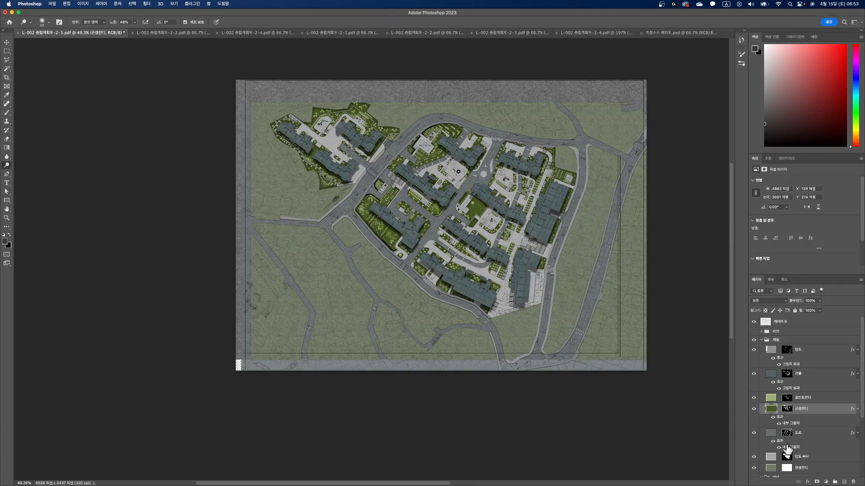
{"action": "left_click", "coordinate": [771, 457]}
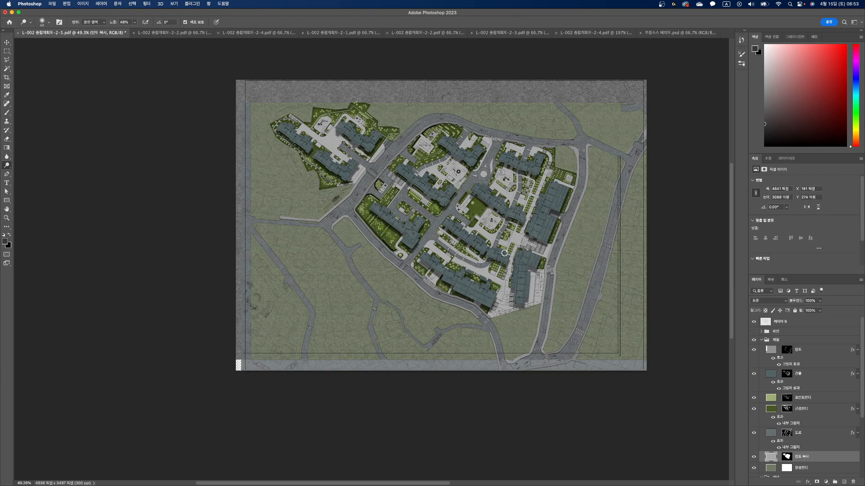
{"action": "left_click", "coordinate": [85, 4]}
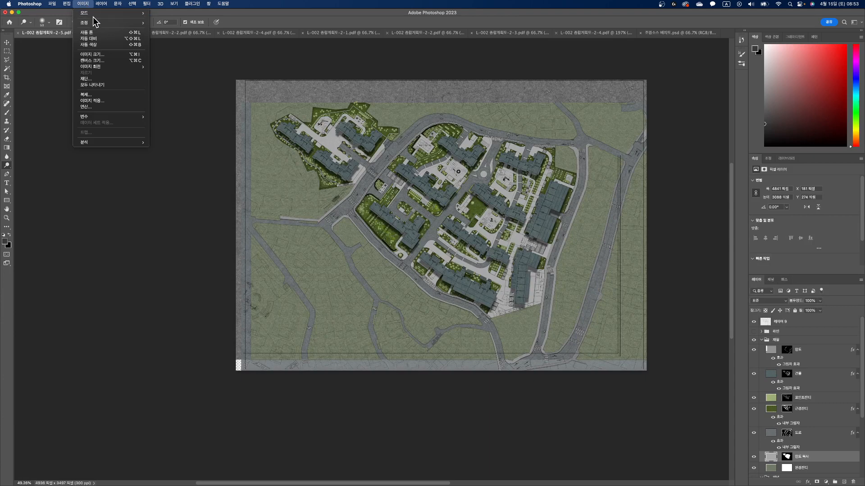
{"action": "mouse_move", "coordinate": [95, 26]}
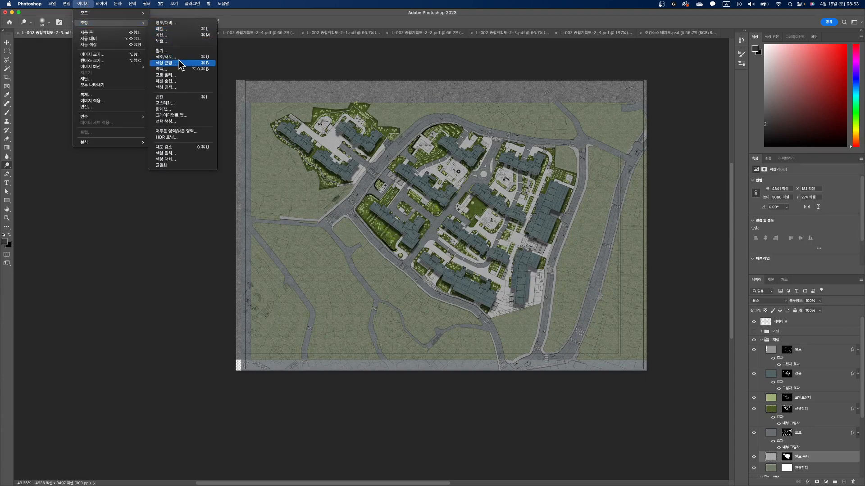
{"action": "left_click", "coordinate": [182, 57]}
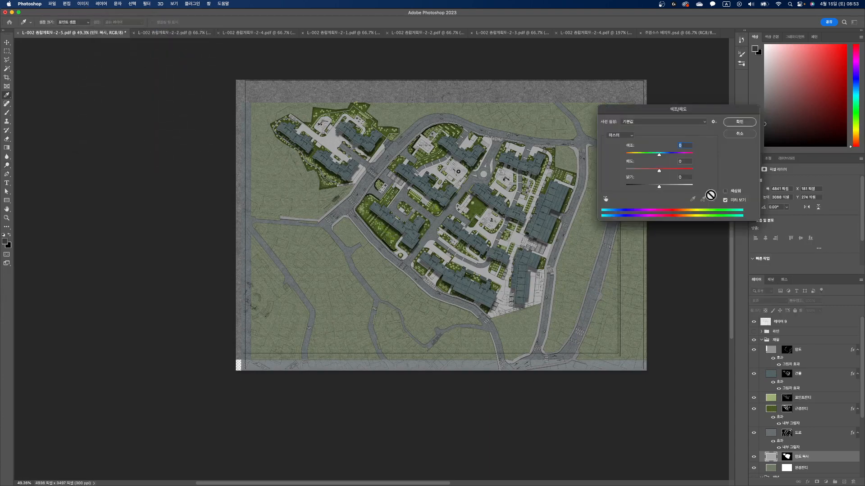
{"action": "left_click", "coordinate": [725, 190]}
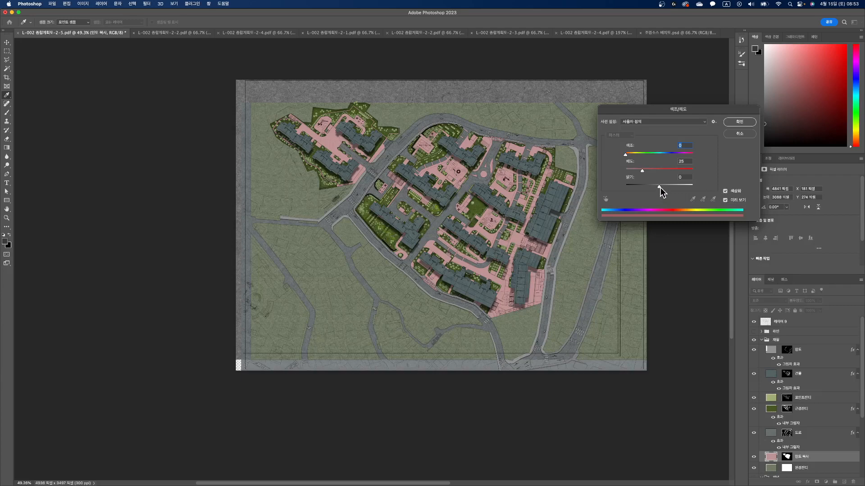
{"action": "mouse_move", "coordinate": [659, 187]}
{"action": "left_mouse_down"}
{"action": "mouse_move", "coordinate": [637, 174]}
{"action": "mouse_move", "coordinate": [639, 158]}
{"action": "mouse_move", "coordinate": [662, 158]}
{"action": "mouse_move", "coordinate": [644, 160]}
{"action": "mouse_move", "coordinate": [630, 176]}
{"action": "mouse_move", "coordinate": [663, 187]}
{"action": "left_mouse_up"}
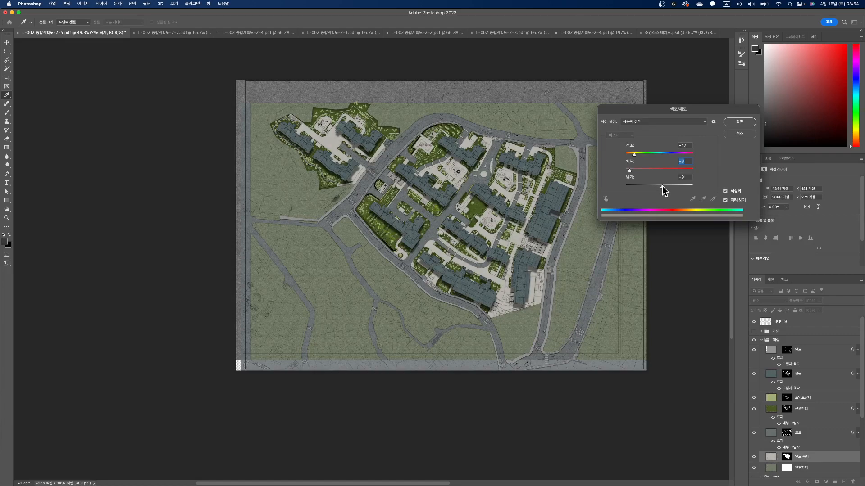
{"action": "left_click", "coordinate": [737, 123]}
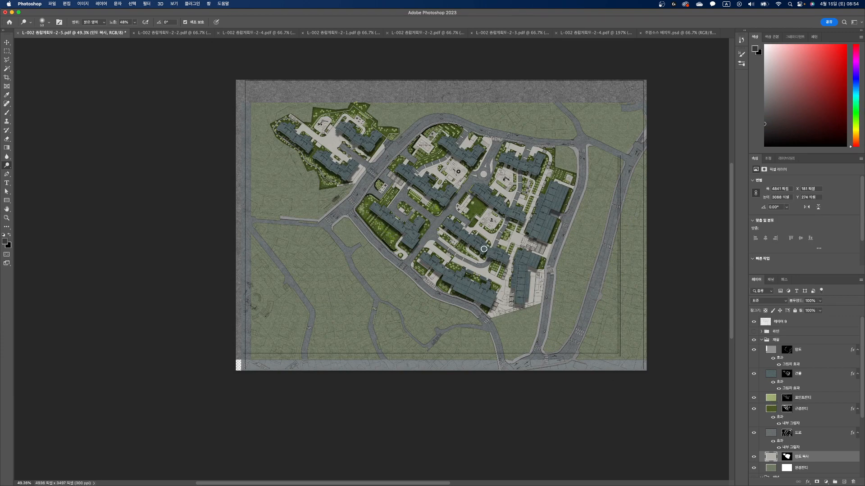
Make a freehand Lasso selection around the paved courtyard along the northeast side of the central apartment building.
{"action": "scroll", "coordinate": [493, 244], "scroll_direction": "up", "scroll_amount": 10}
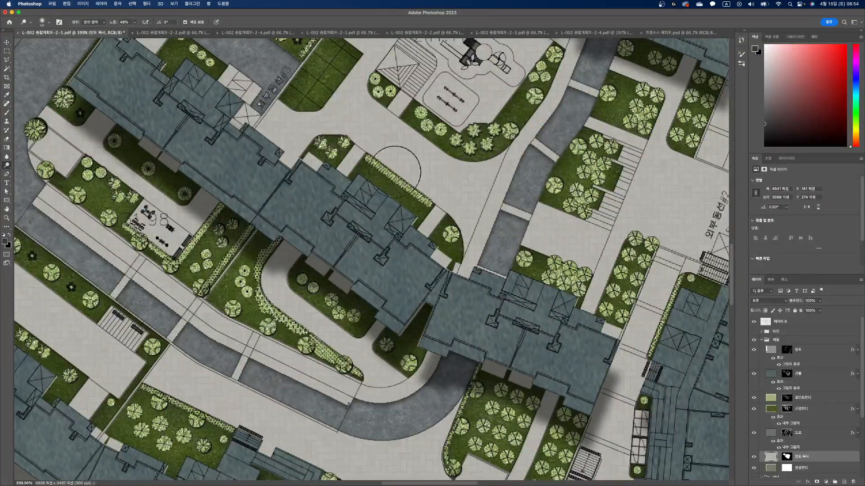
{"action": "left_click", "coordinate": [7, 60]}
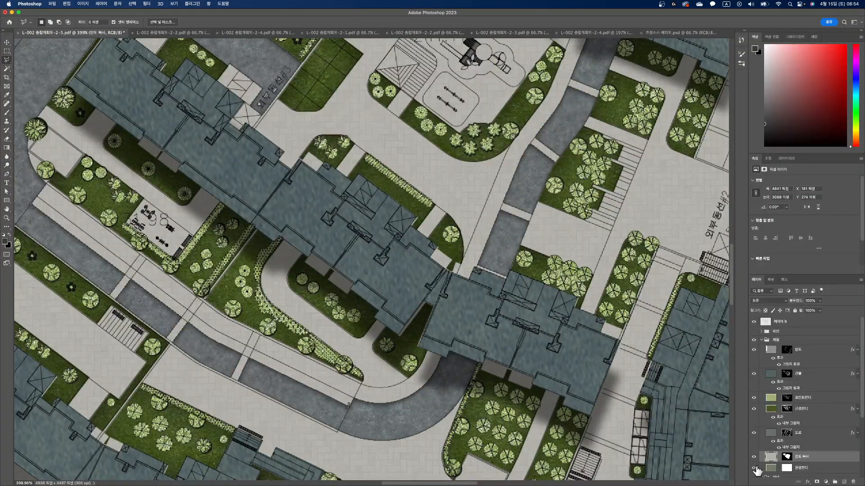
{"action": "right_click", "coordinate": [7, 59]}
{"action": "left_click", "coordinate": [28, 59]}
{"action": "mouse_move", "coordinate": [483, 297]}
{"action": "left_mouse_down"}
{"action": "mouse_move", "coordinate": [276, 188]}
{"action": "mouse_move", "coordinate": [233, 142]}
{"action": "mouse_move", "coordinate": [244, 114]}
{"action": "mouse_move", "coordinate": [297, 83]}
{"action": "mouse_move", "coordinate": [355, 72]}
{"action": "mouse_move", "coordinate": [445, 120]}
{"action": "mouse_move", "coordinate": [499, 131]}
{"action": "mouse_move", "coordinate": [529, 99]}
{"action": "mouse_move", "coordinate": [571, 83]}
{"action": "mouse_move", "coordinate": [568, 134]}
{"action": "mouse_move", "coordinate": [489, 292]}
{"action": "left_mouse_up"}
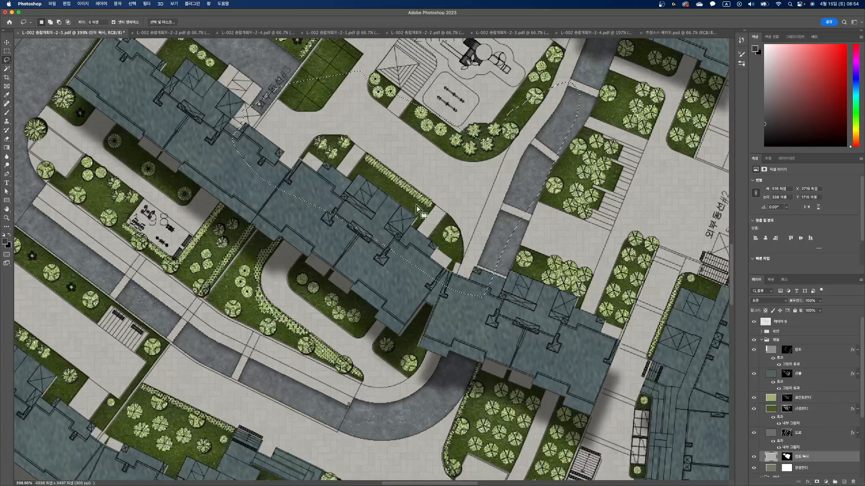
Colorize the selected courtyard paving a pale pink with Hue/Saturation, using saturation 14 and a raised lightness, and clear the selection.
{"action": "left_click", "coordinate": [84, 5]}
{"action": "mouse_move", "coordinate": [113, 22]}
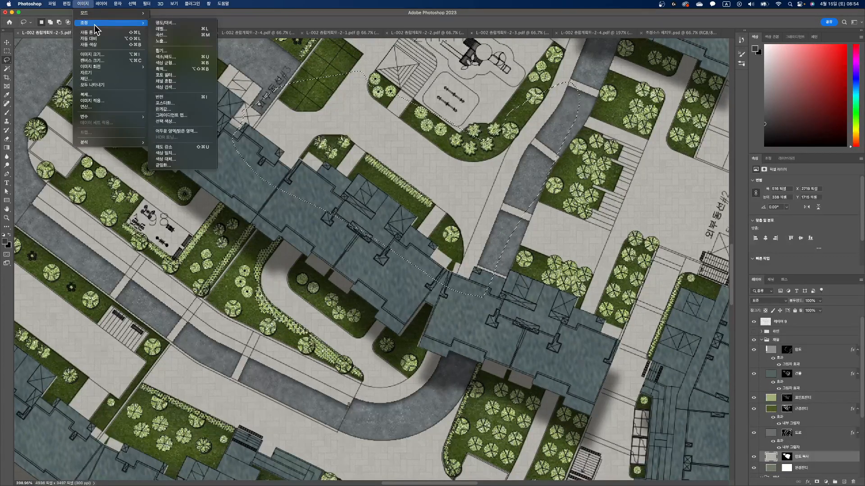
{"action": "left_click", "coordinate": [173, 58]}
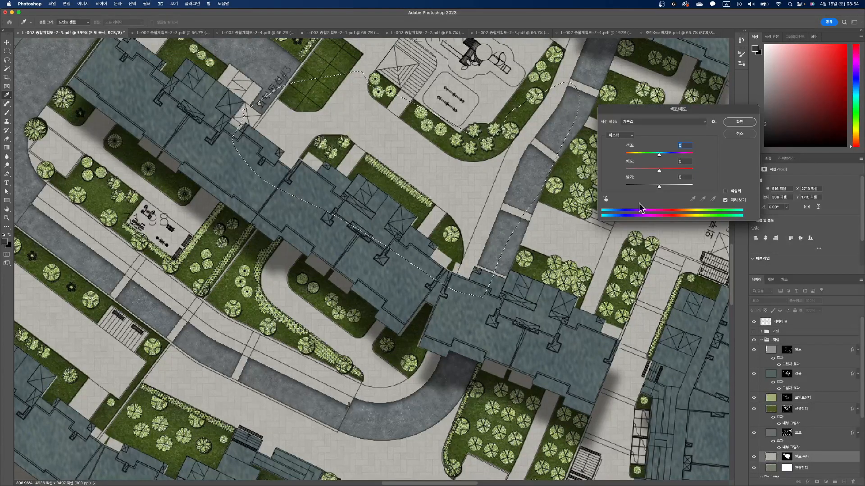
{"action": "left_click", "coordinate": [726, 191]}
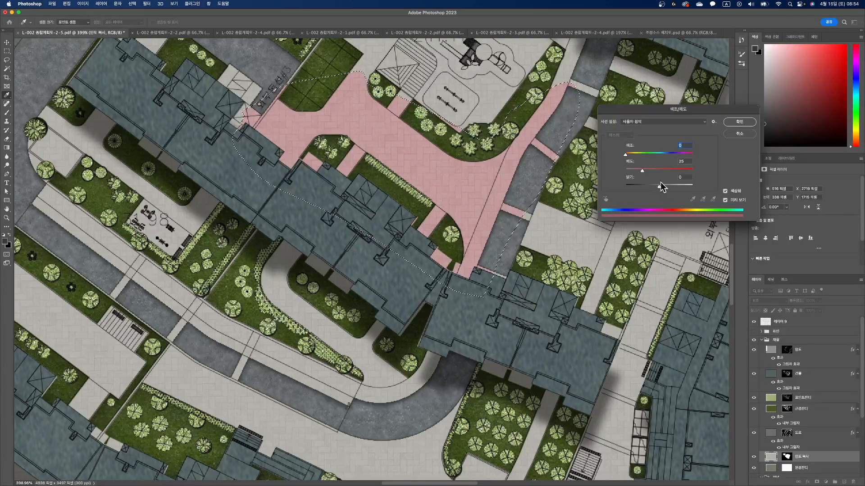
{"action": "left_click_drag", "start_coordinate": [659, 186], "coordinate": [629, 156]}
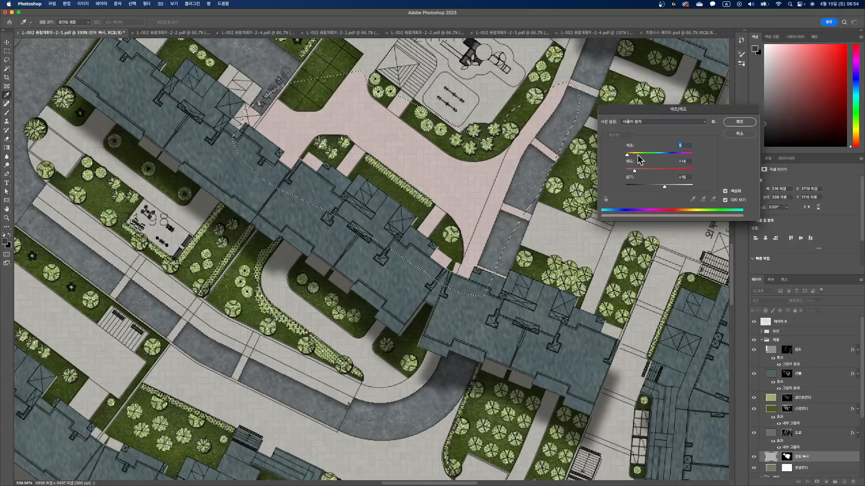
{"action": "left_click", "coordinate": [739, 122]}
{"action": "scroll", "coordinate": [420, 171], "scroll_direction": "down", "scroll_amount": 15}
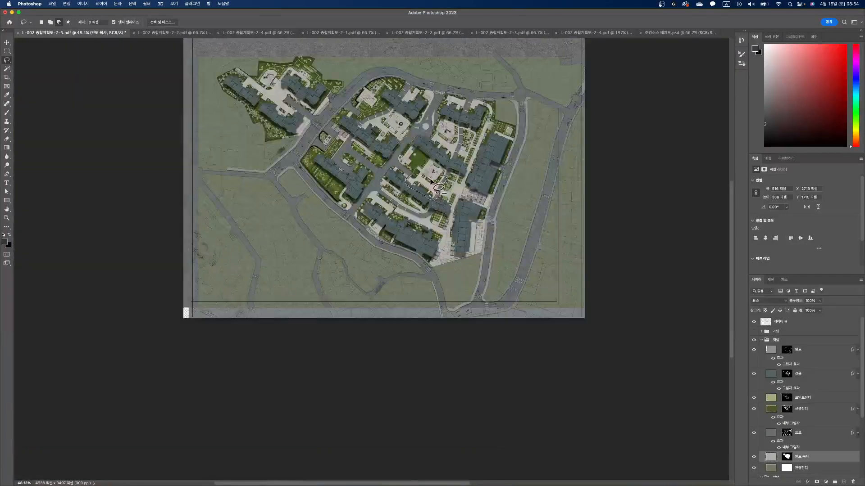
{"action": "scroll", "coordinate": [420, 180], "scroll_direction": "up", "scroll_amount": 1}
{"action": "key", "text": "super+d"}
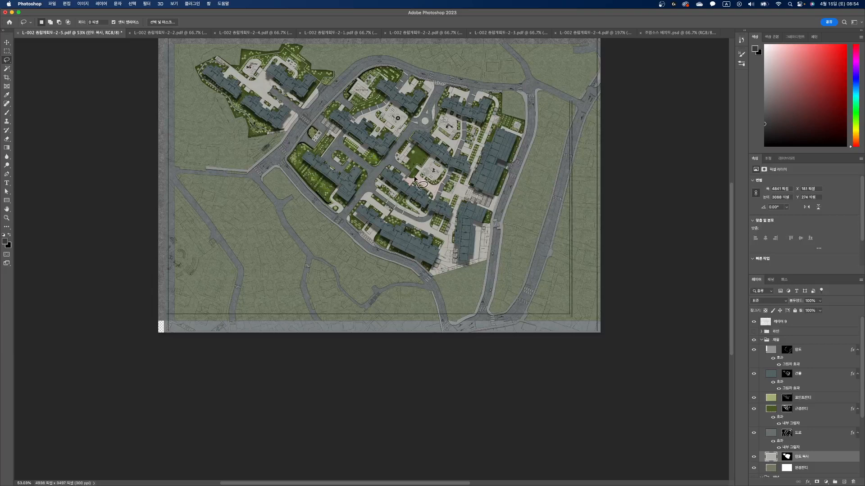